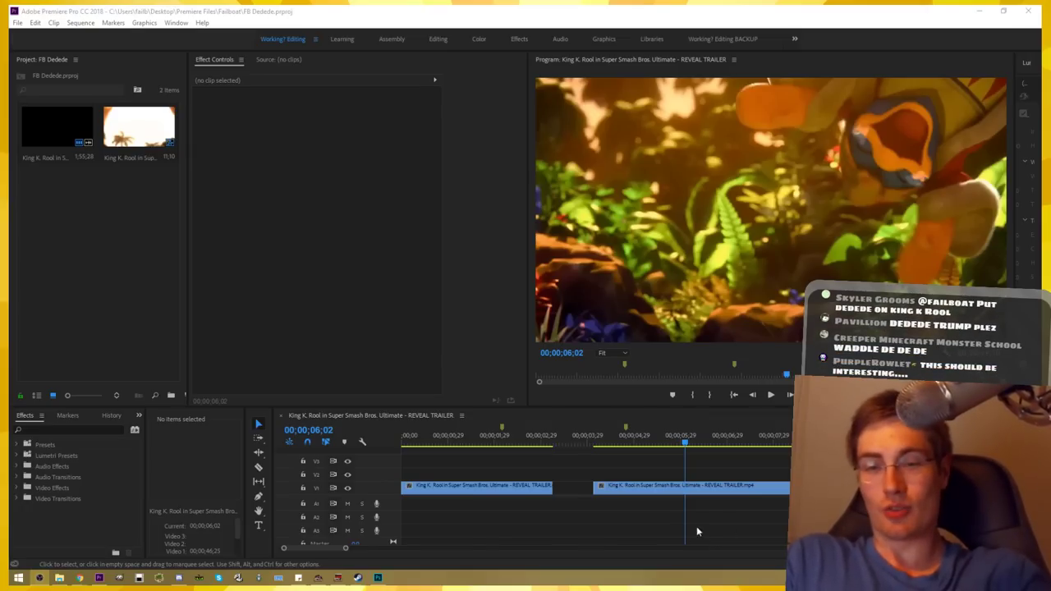
Move the Premiere playhead to the Dedede frame at 00;00;07;05, then switch to Photoshop
click(720, 515)
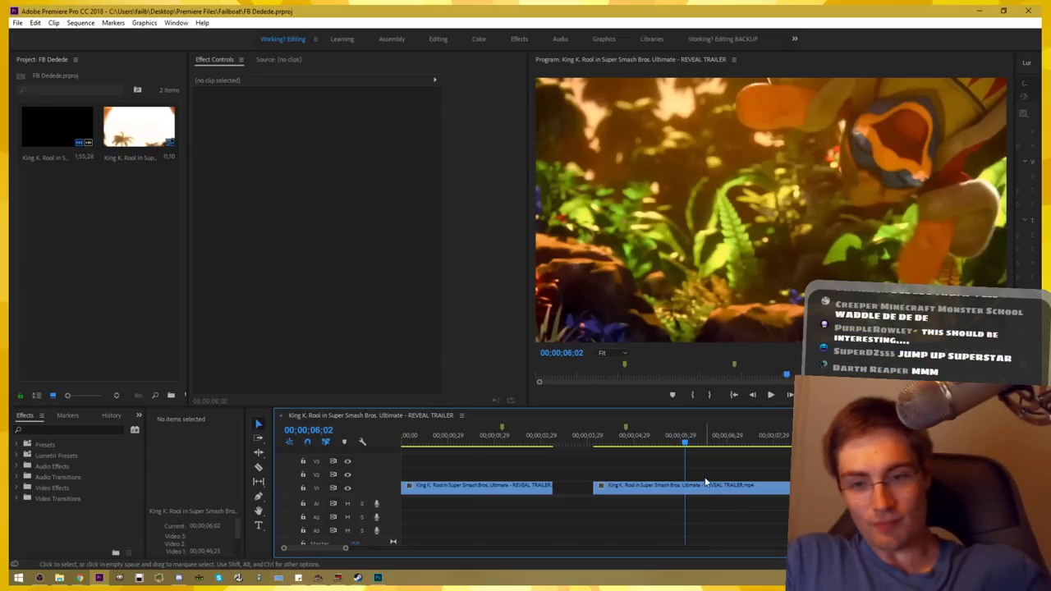
click(736, 445)
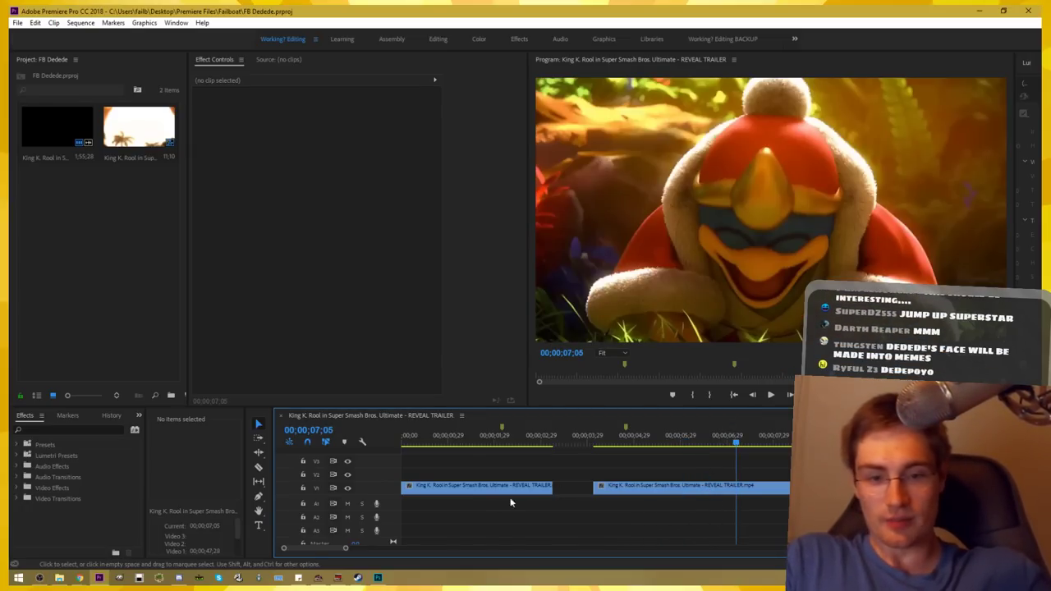
click(378, 578)
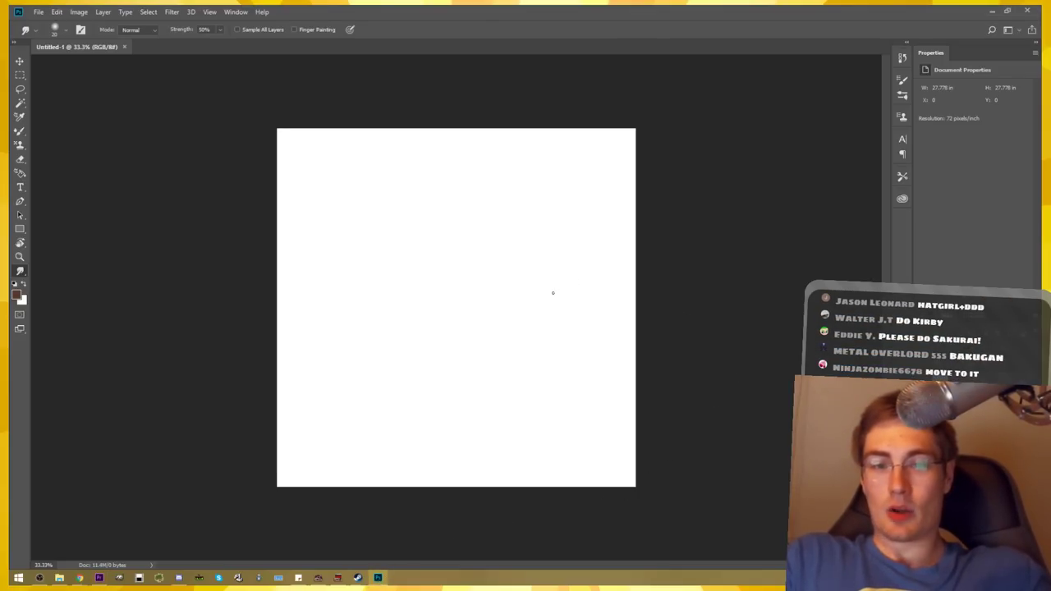
key(v)
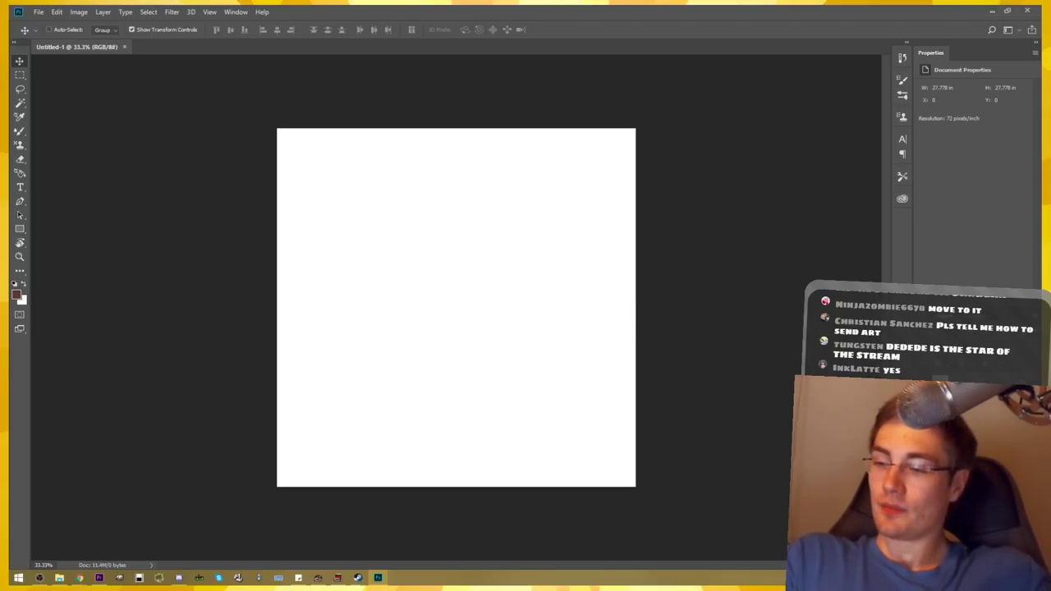
click(59, 578)
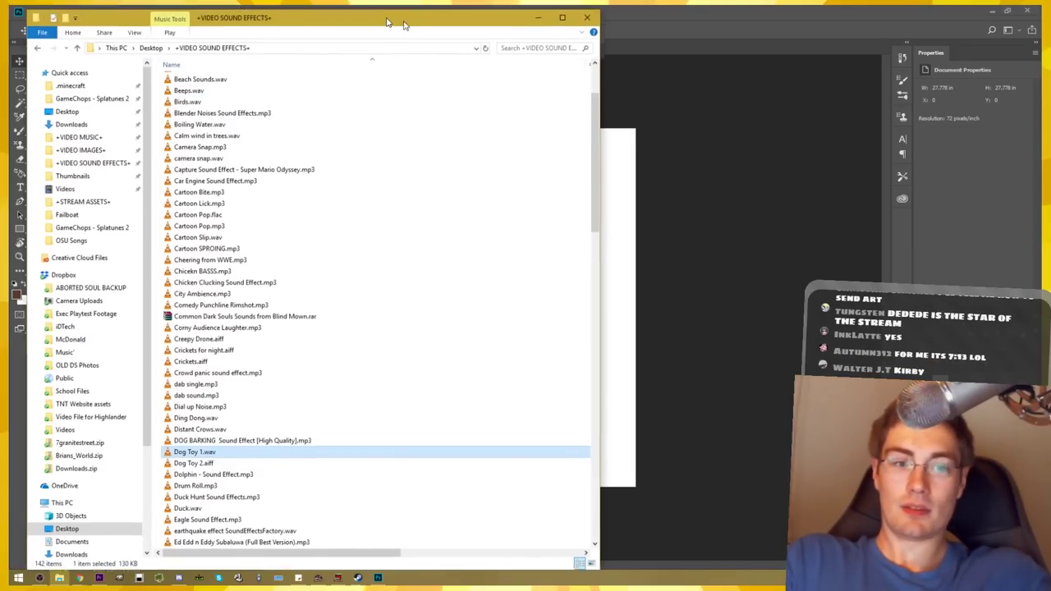
drag(404, 24, 1050, 25)
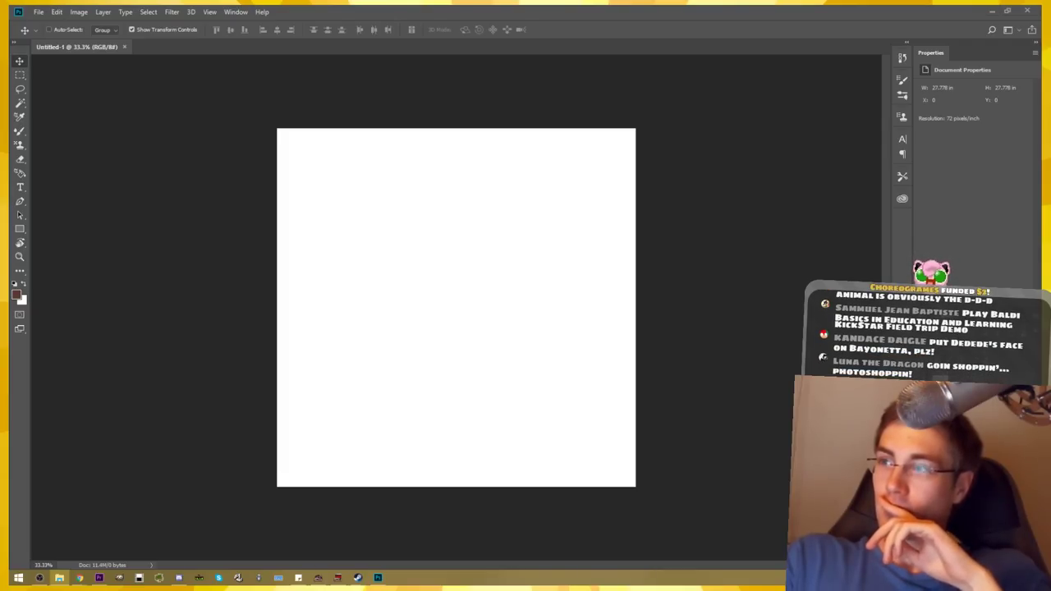
Place the portrait photo, scale it to fill the square canvas, and rasterize its layer
drag(563, 387, 491, 348)
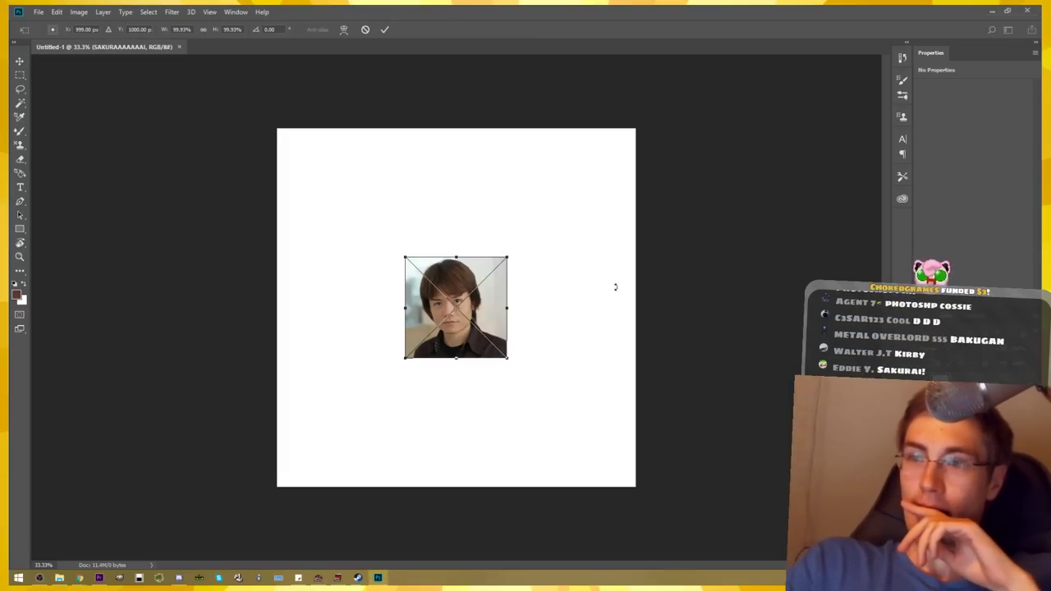
drag(486, 324, 358, 194)
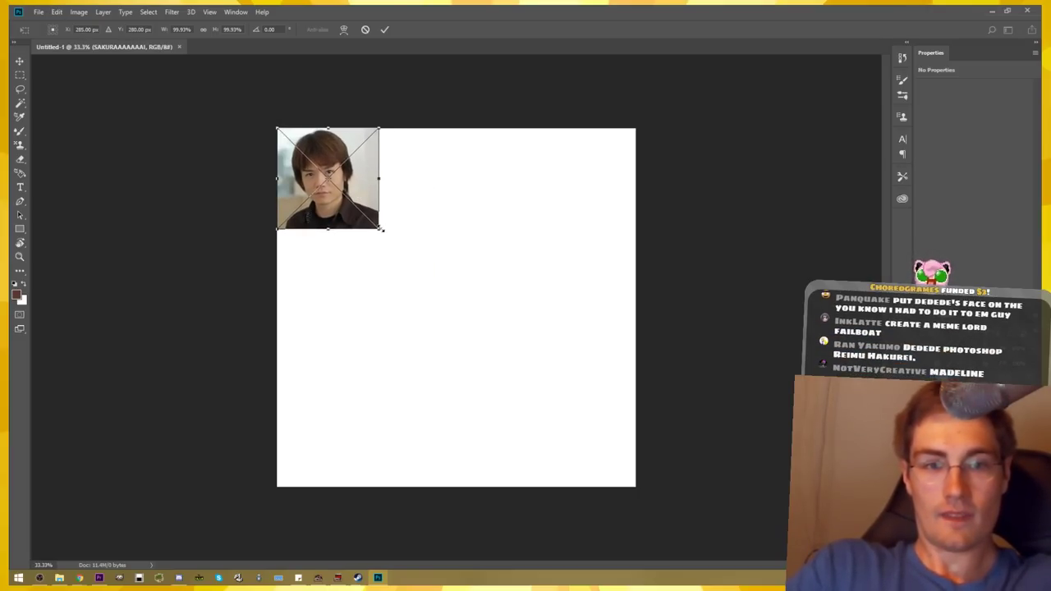
drag(381, 229, 637, 484)
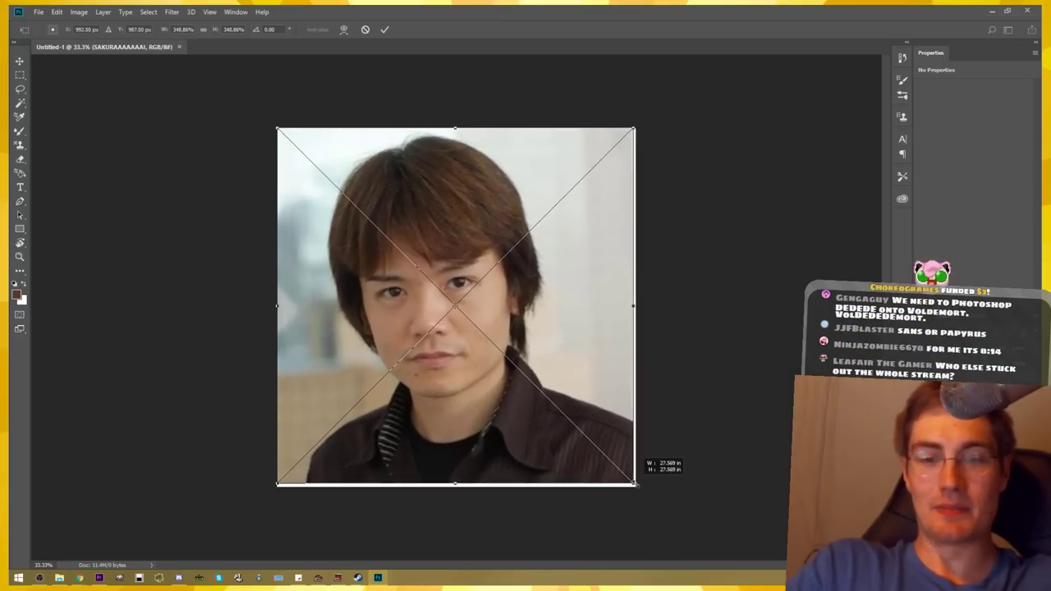
key(Return)
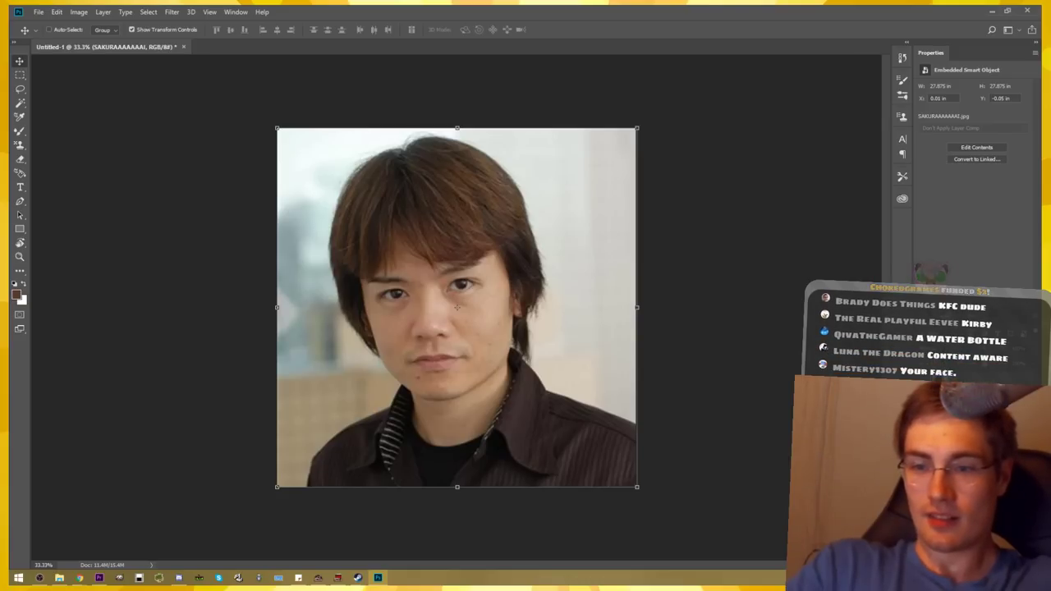
right_click(828, 133)
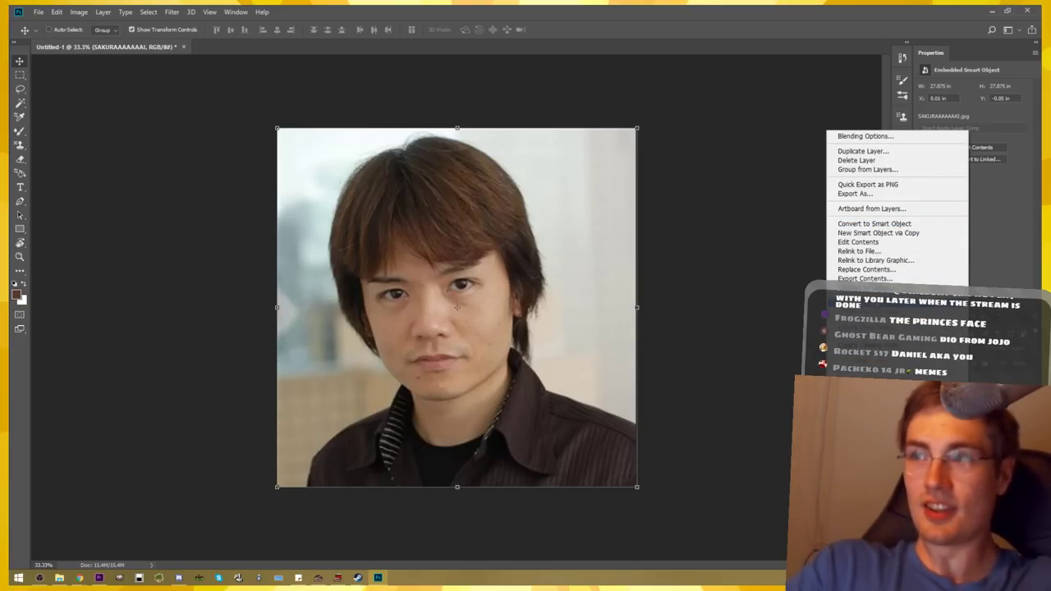
click(862, 303)
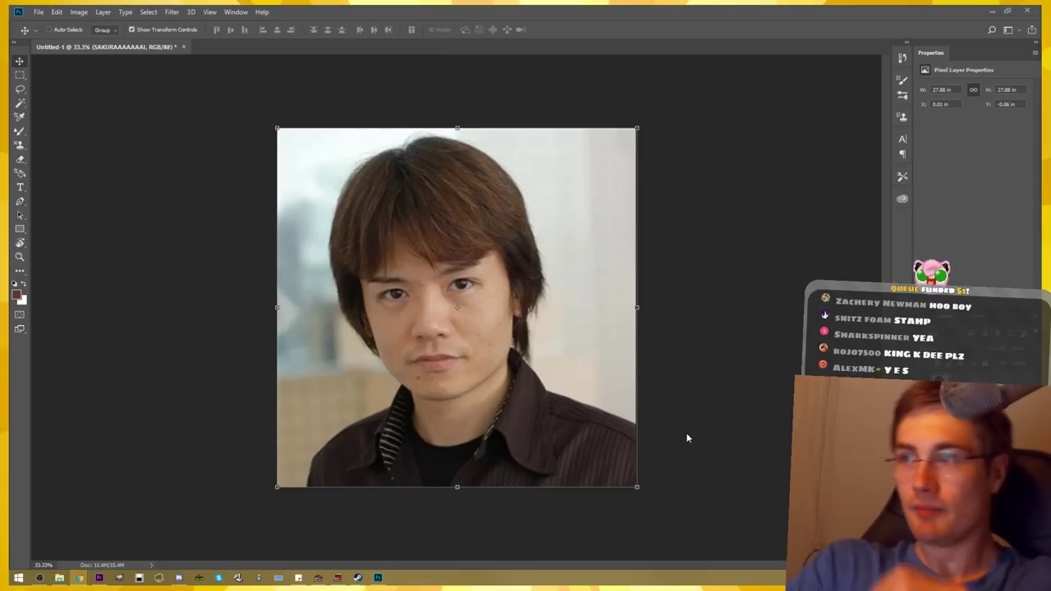
Scrub the Premiere trailer back toward Dedede's reveal and play from there
click(378, 578)
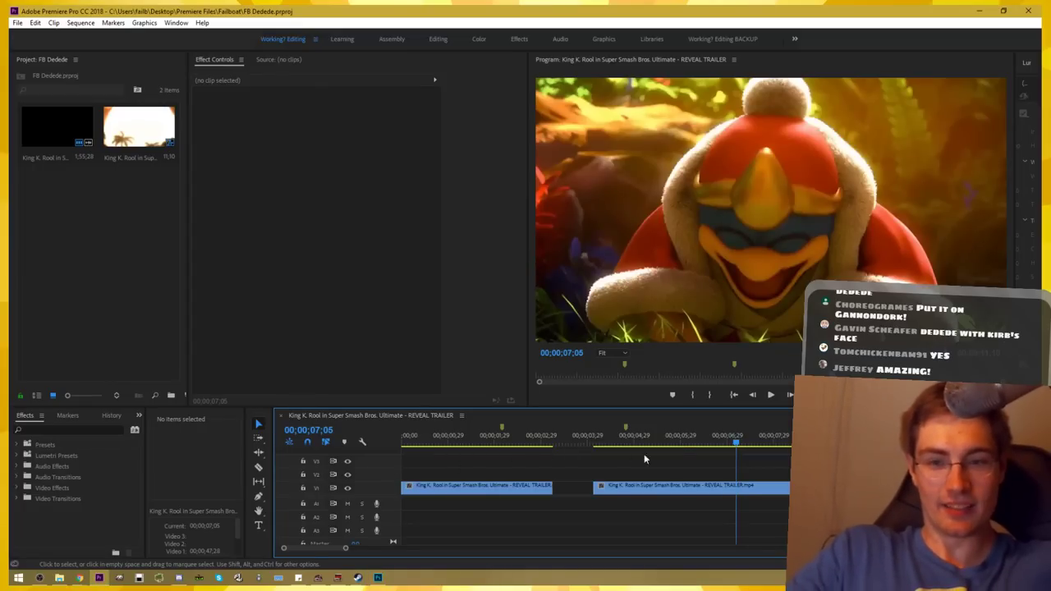
drag(739, 441, 712, 443)
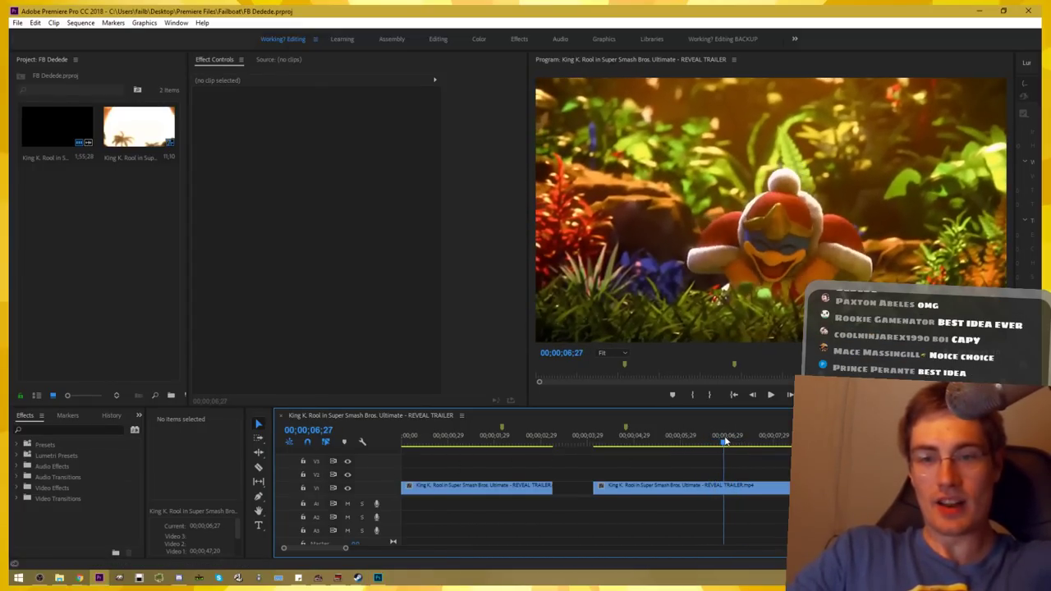
drag(712, 443, 639, 447)
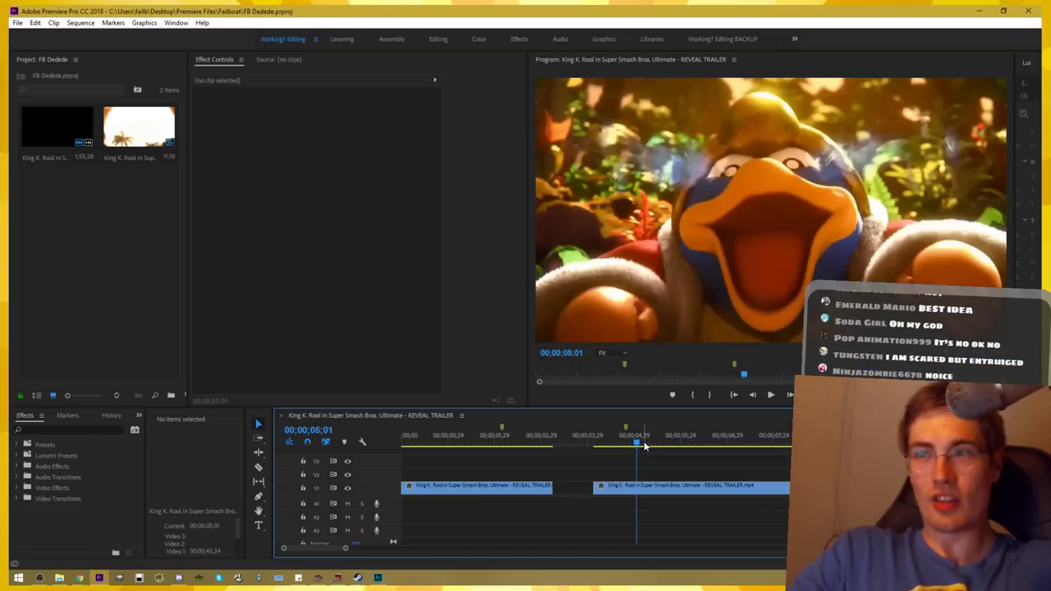
key(Left)
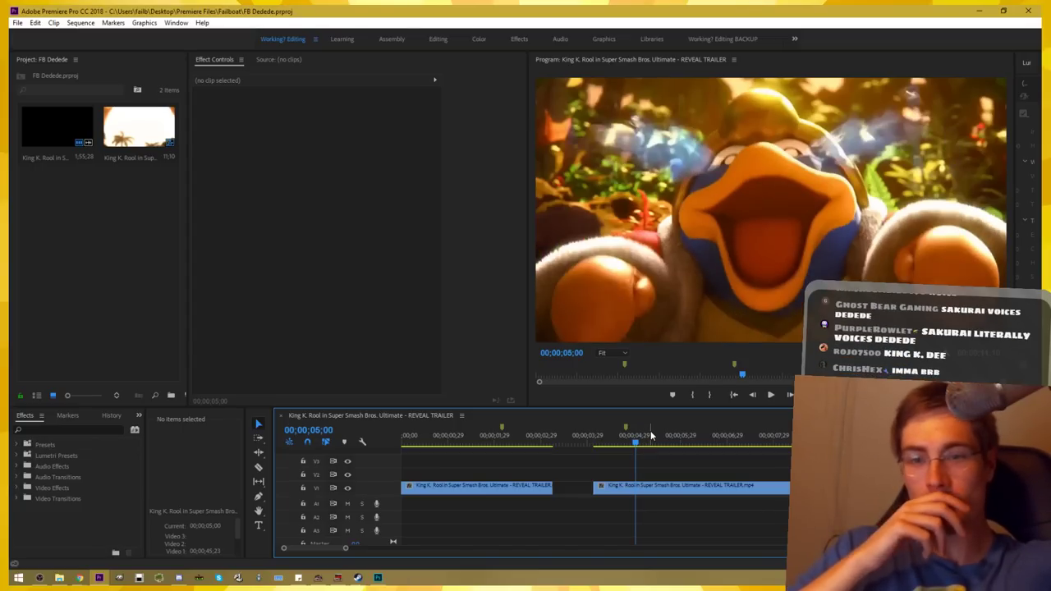
key(Left)
key(Left)
key(Left)
key(Left)
key(Left)
key(Left)
key(Left)
key(Left)
key(Left)
key(Left)
key(Left)
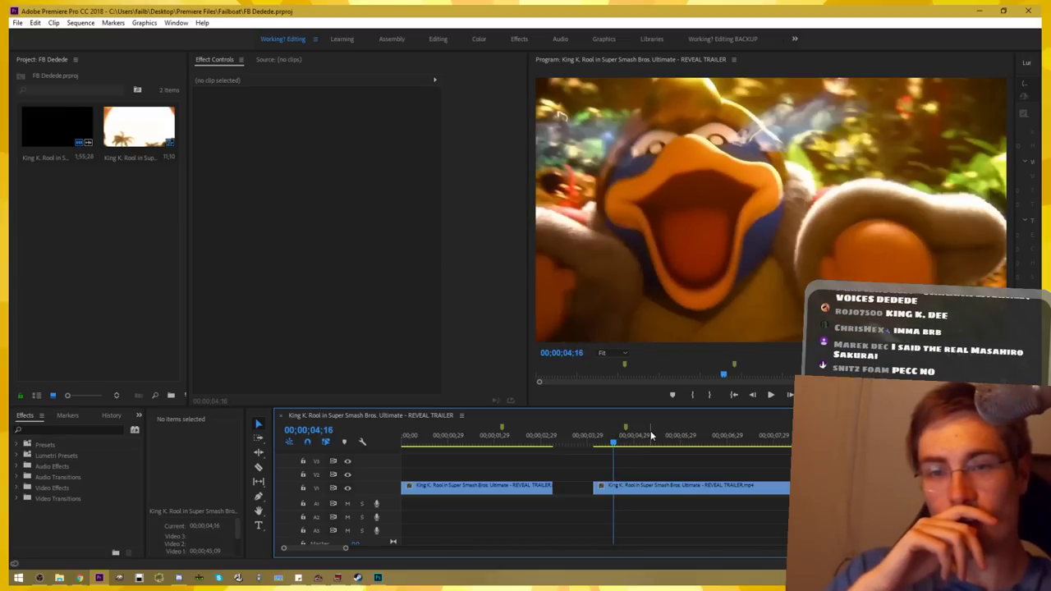
key(Left)
key(Left)
key(Left)
key(Left)
key(Left)
key(Left)
key(Left)
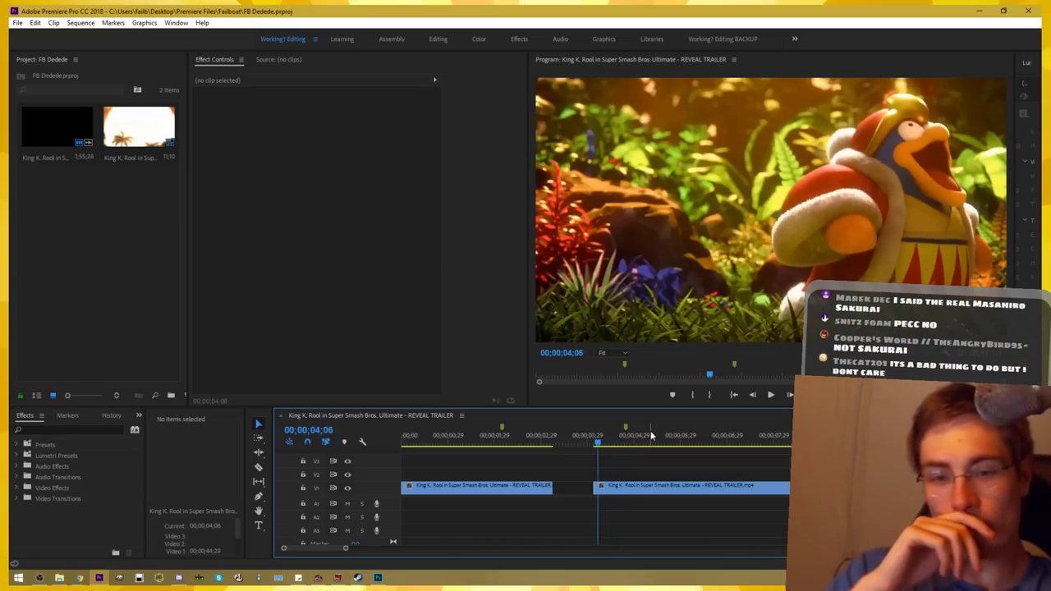
key(Left)
key(Left)
key(Left)
key(Left)
key(Left)
key(space)
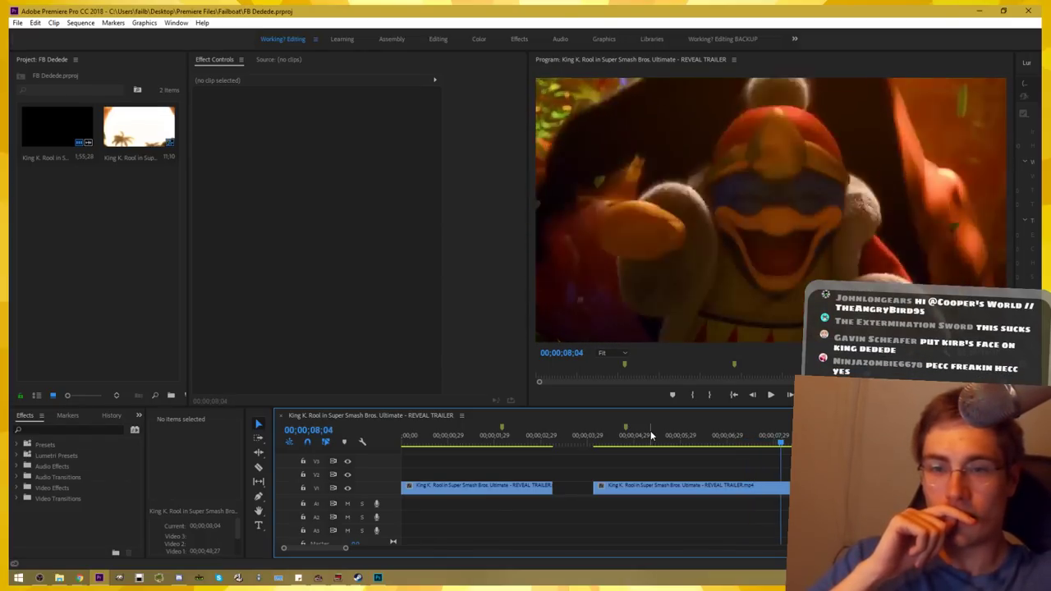
Step frame by frame to 00;00;04;25, the close-up of Dedede's open beak
key(j)
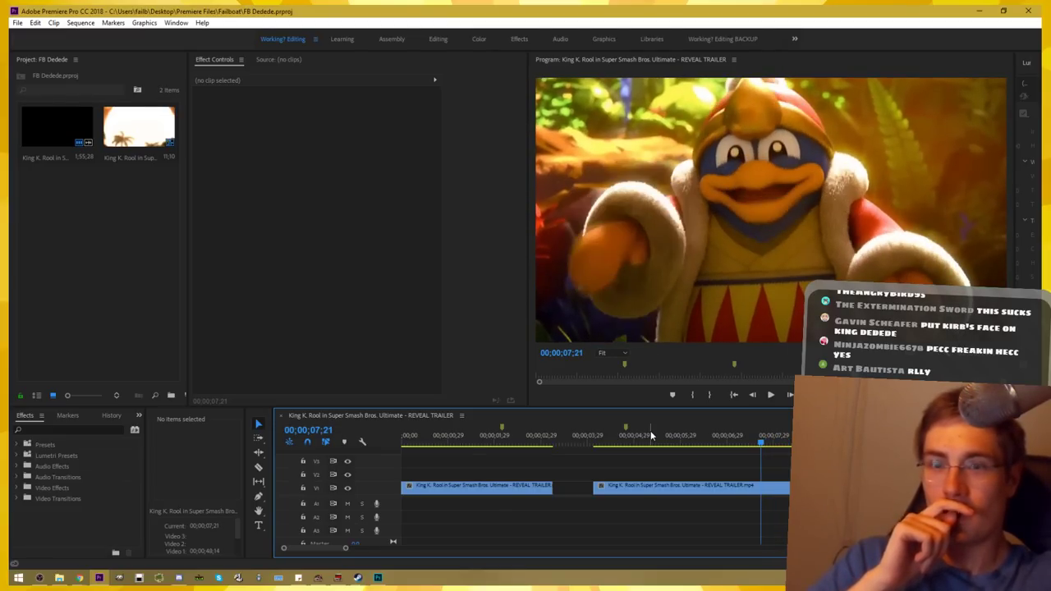
key(Right)
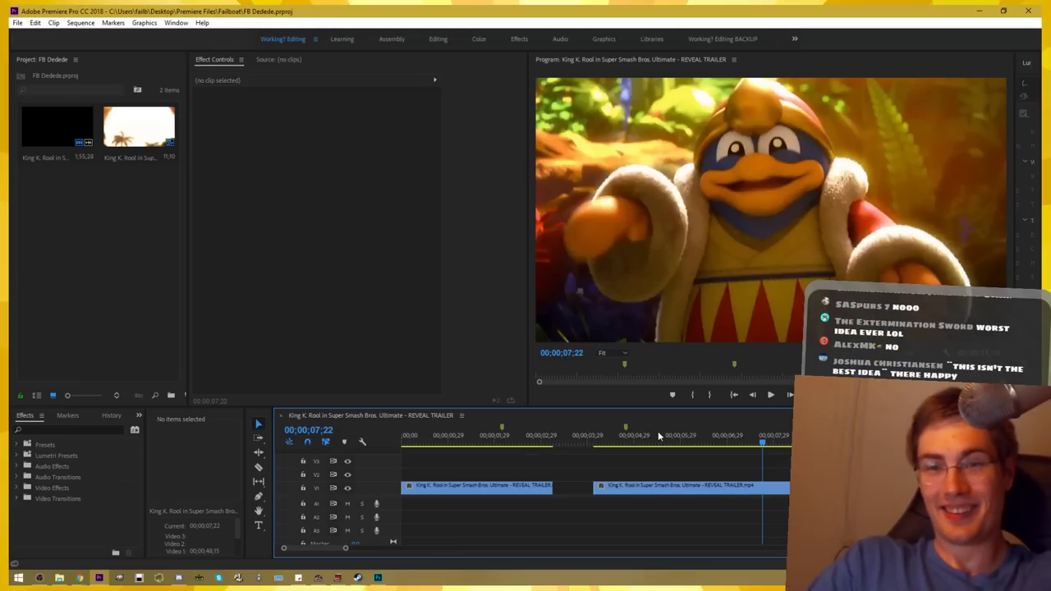
key(Left)
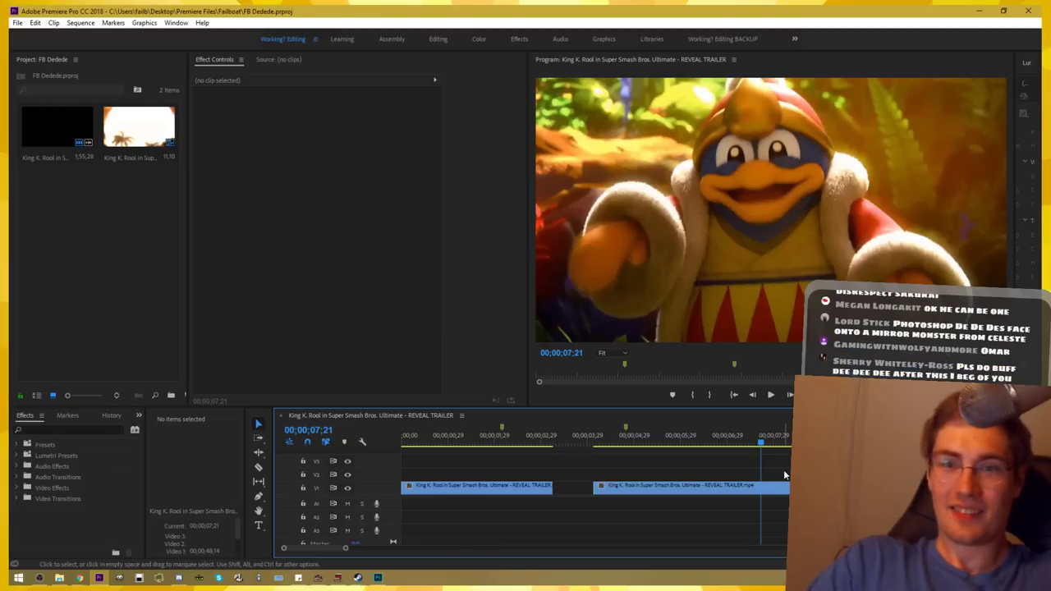
click(630, 442)
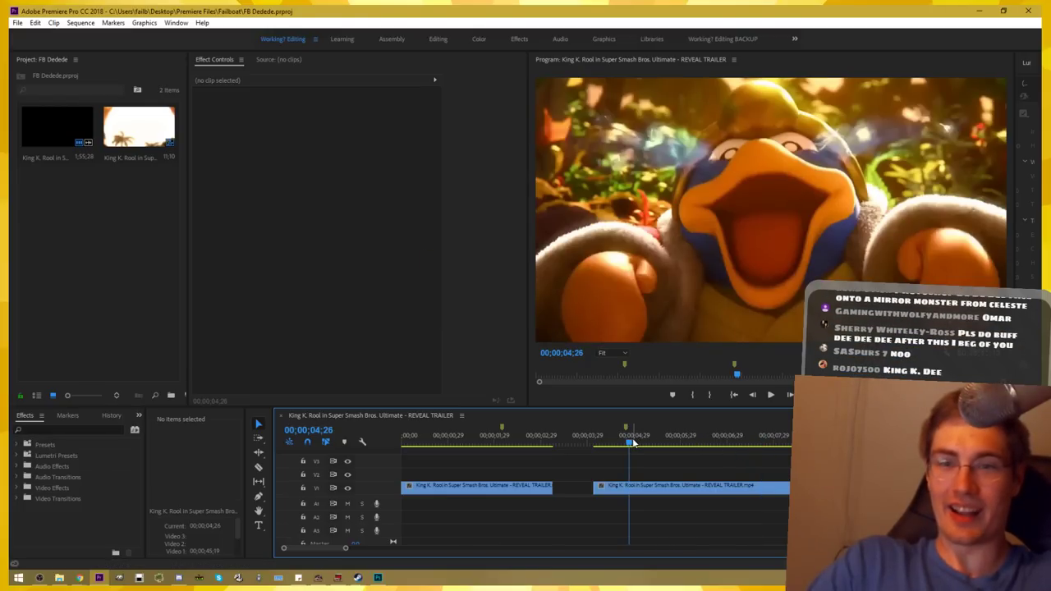
drag(633, 443, 631, 444)
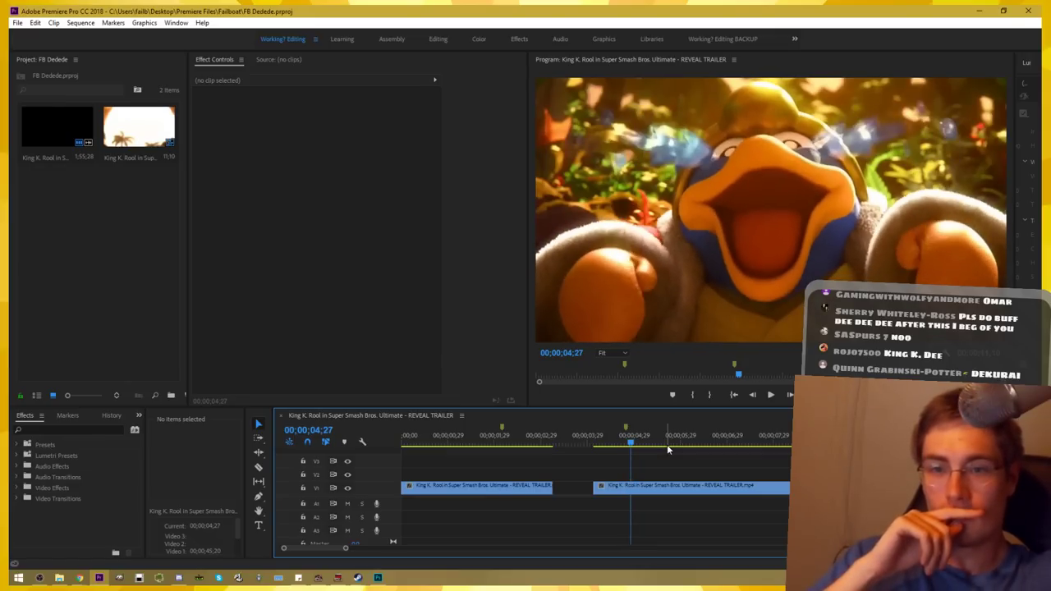
key(Left)
key(Left)
key(Left)
key(Right)
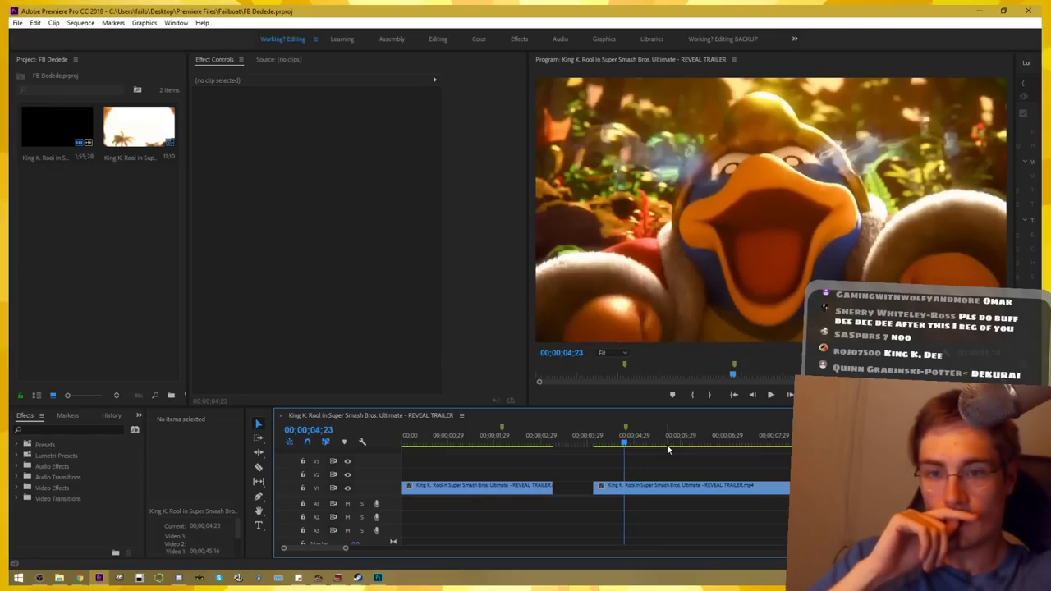
key(Left)
key(Right)
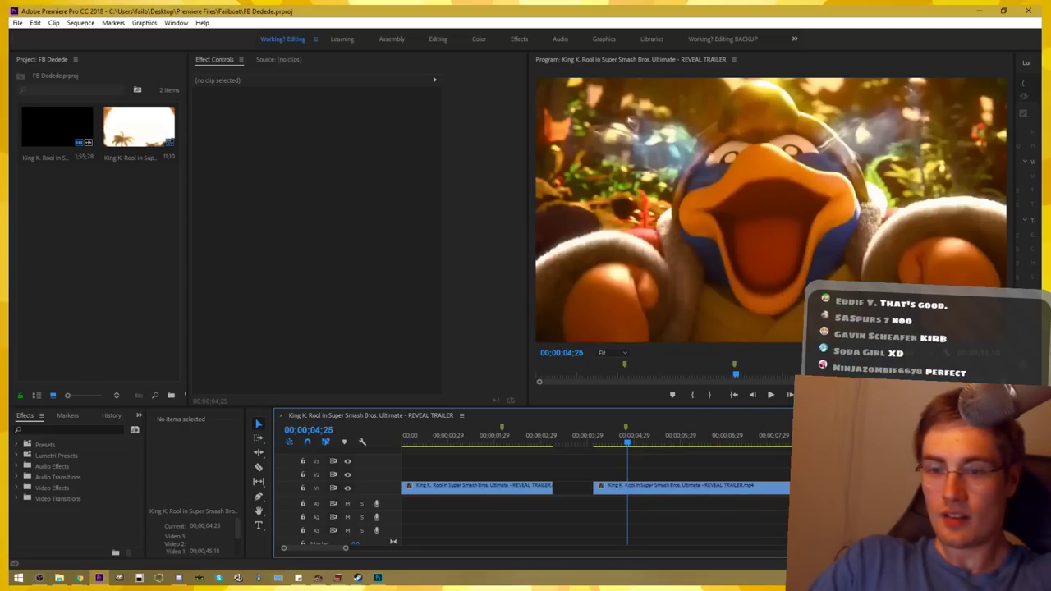
Export the 00;00;04;25 frame as a PNG named ddd into Thumbnails\ddd, then save the project
key(ctrl+shift+e)
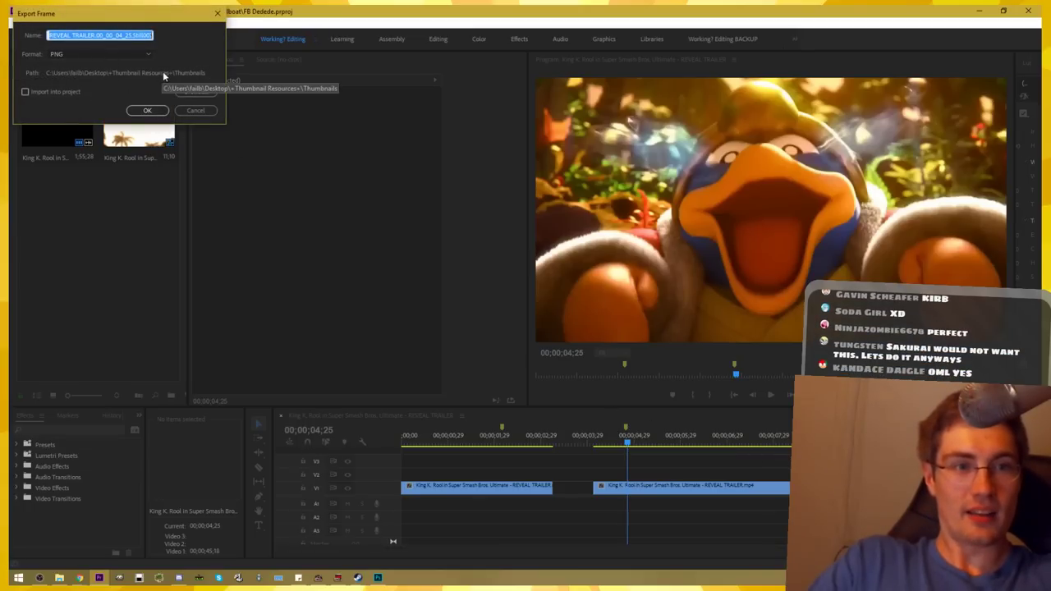
click(194, 91)
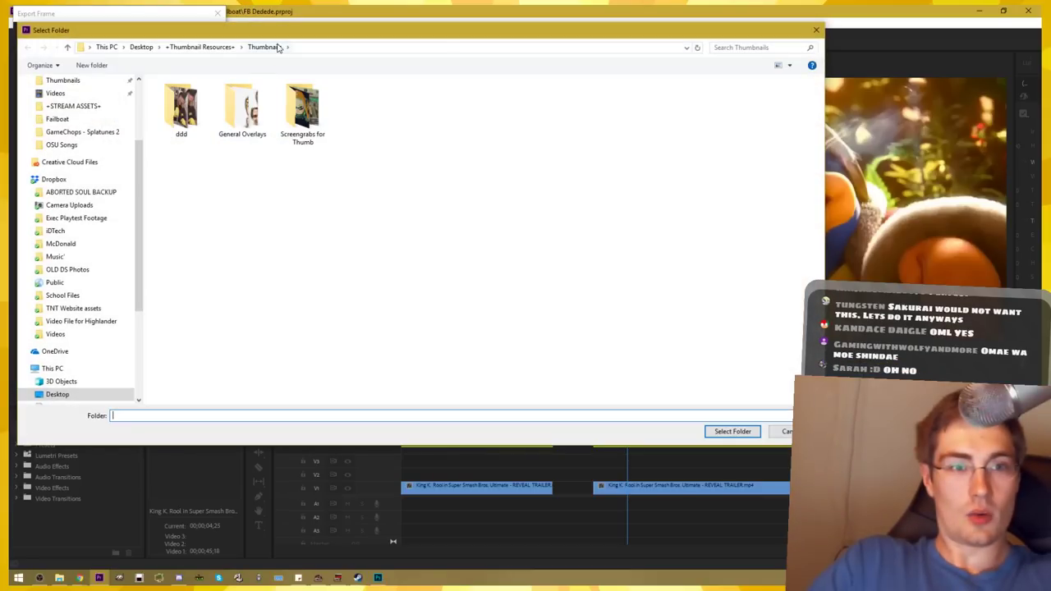
double_click(182, 107)
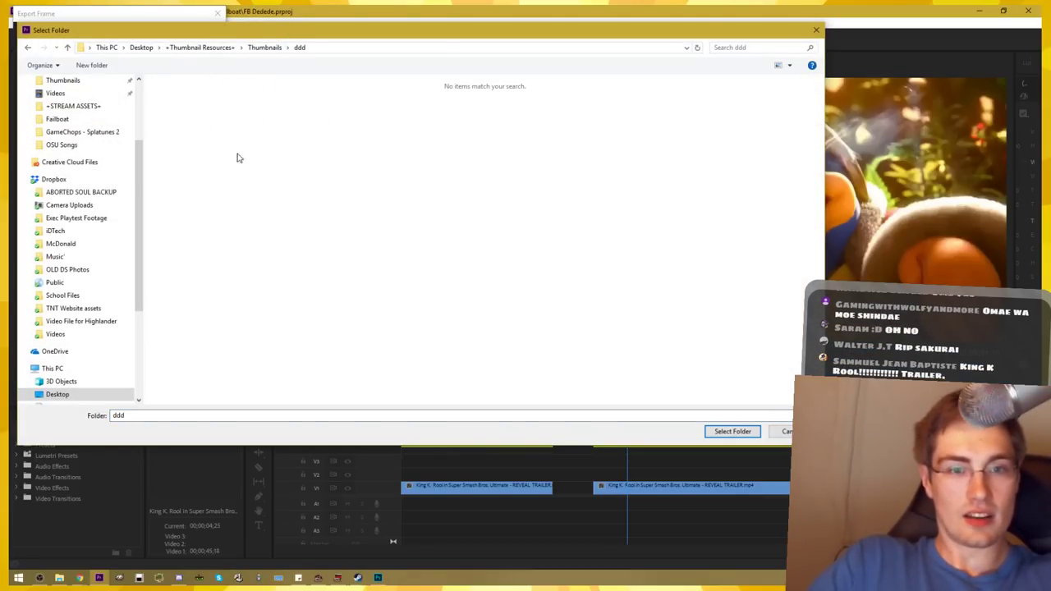
click(732, 431)
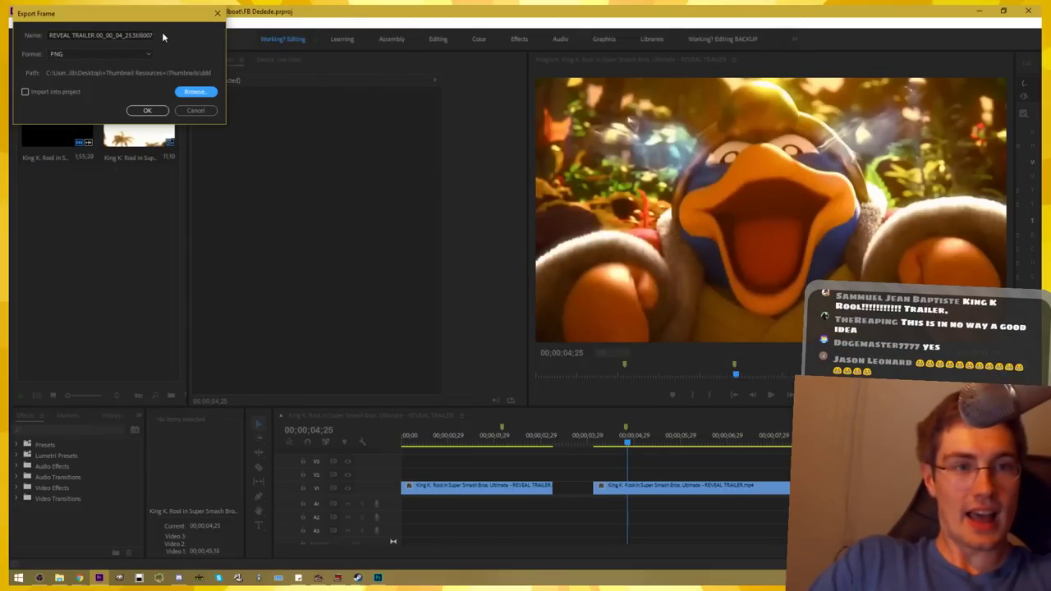
drag(148, 36, 72, 36)
text(ddd 7)
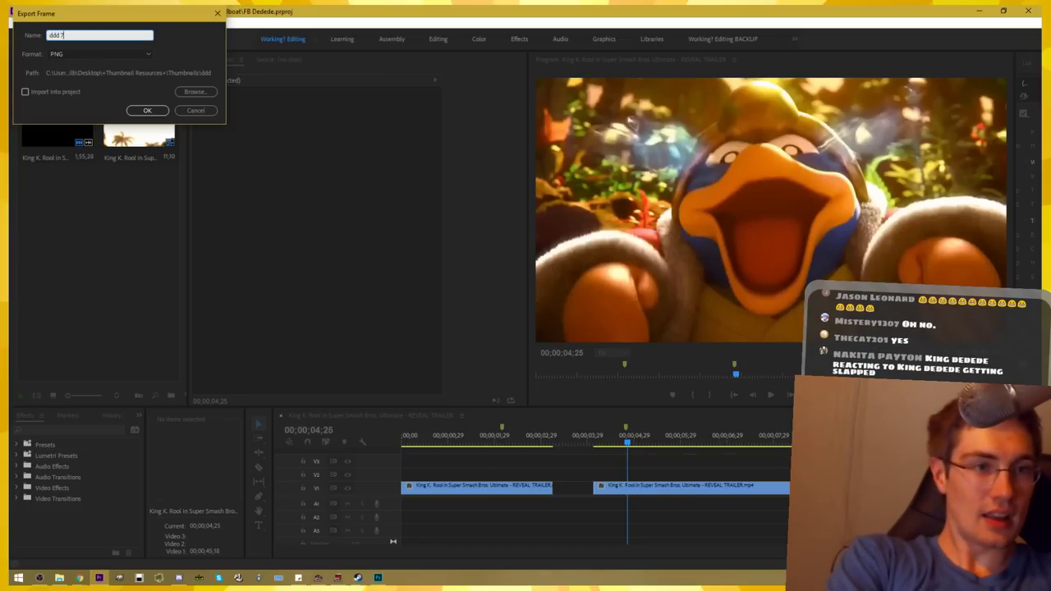
key(Return)
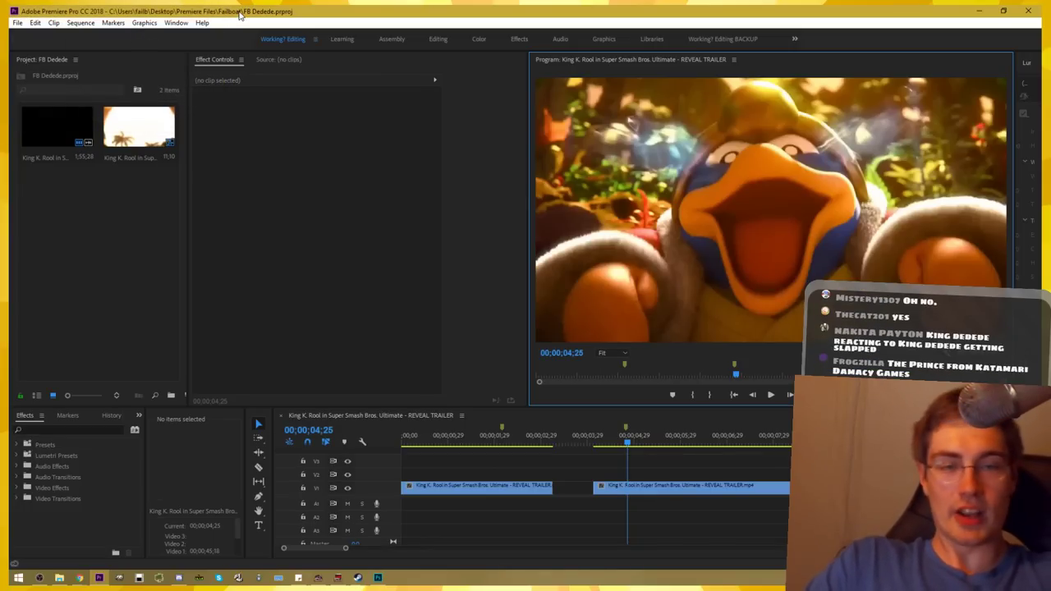
key(ctrl+s)
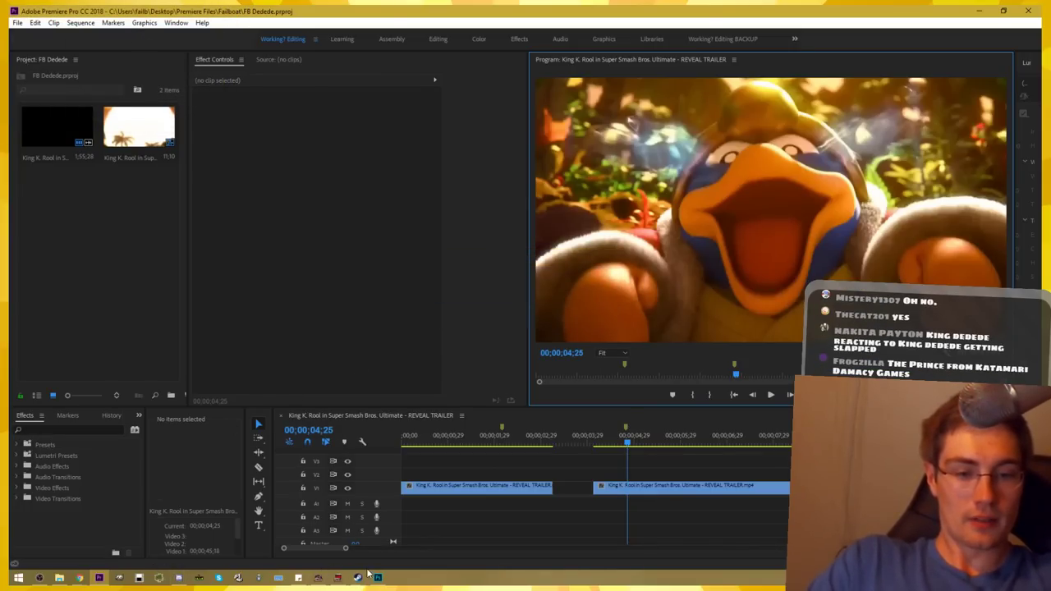
Place the exported ddd Dedede PNG as a smart object over the portrait and zoom in
click(378, 579)
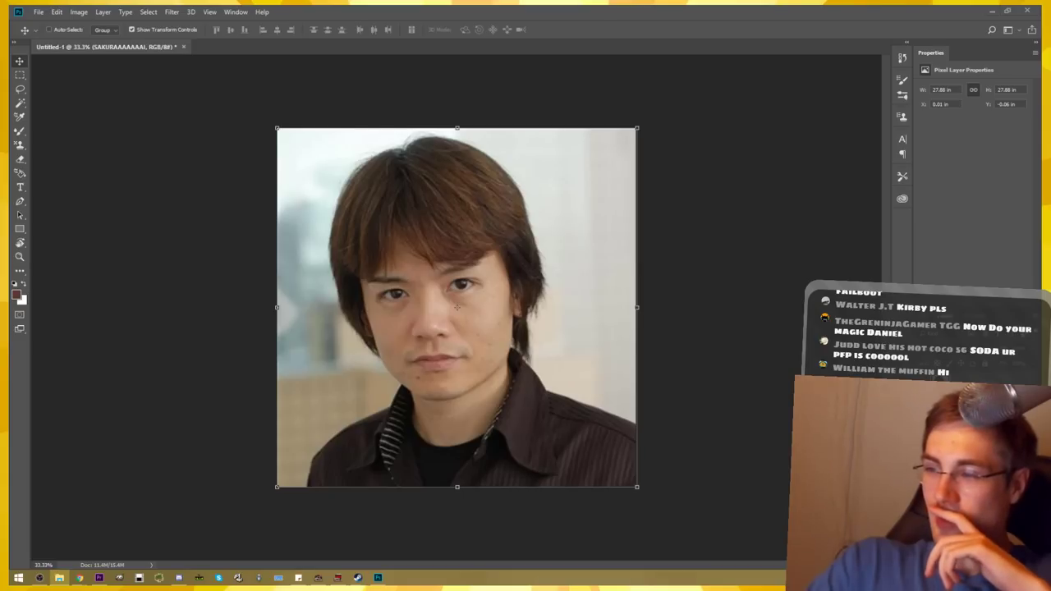
drag(541, 421, 541, 422)
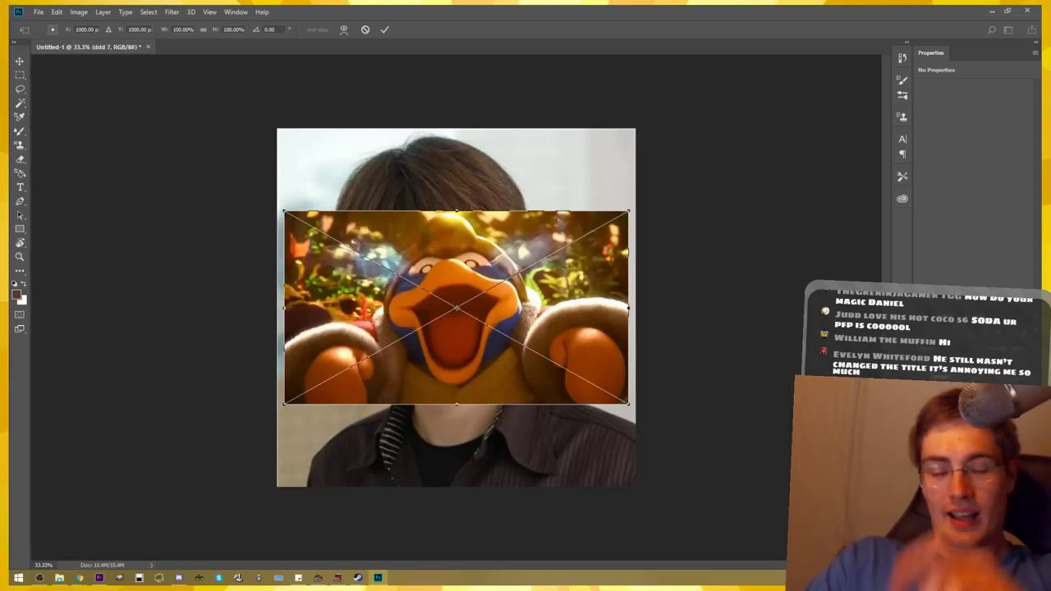
key(Return)
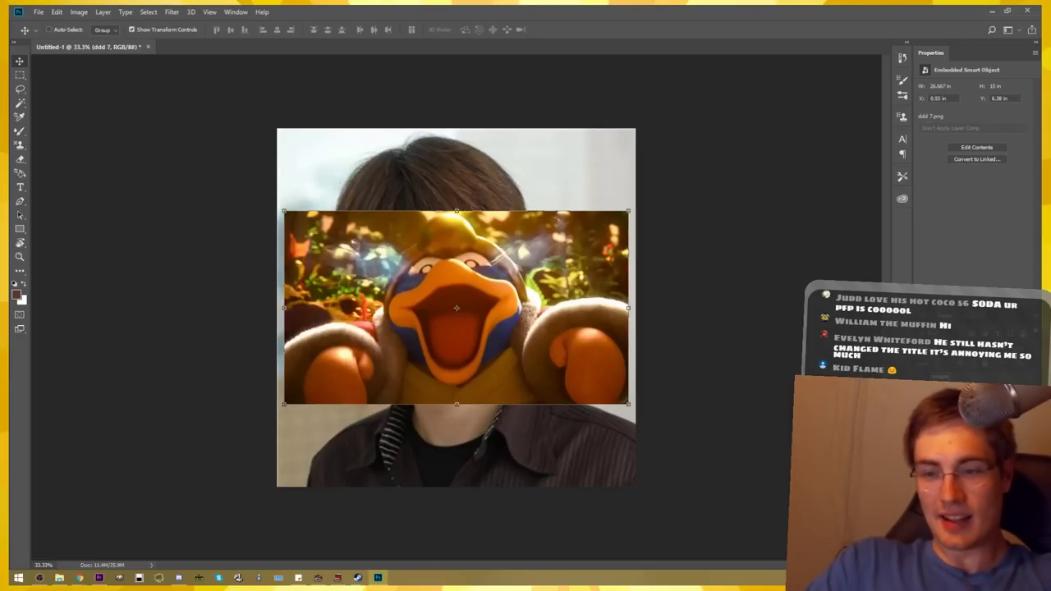
right_click(973, 378)
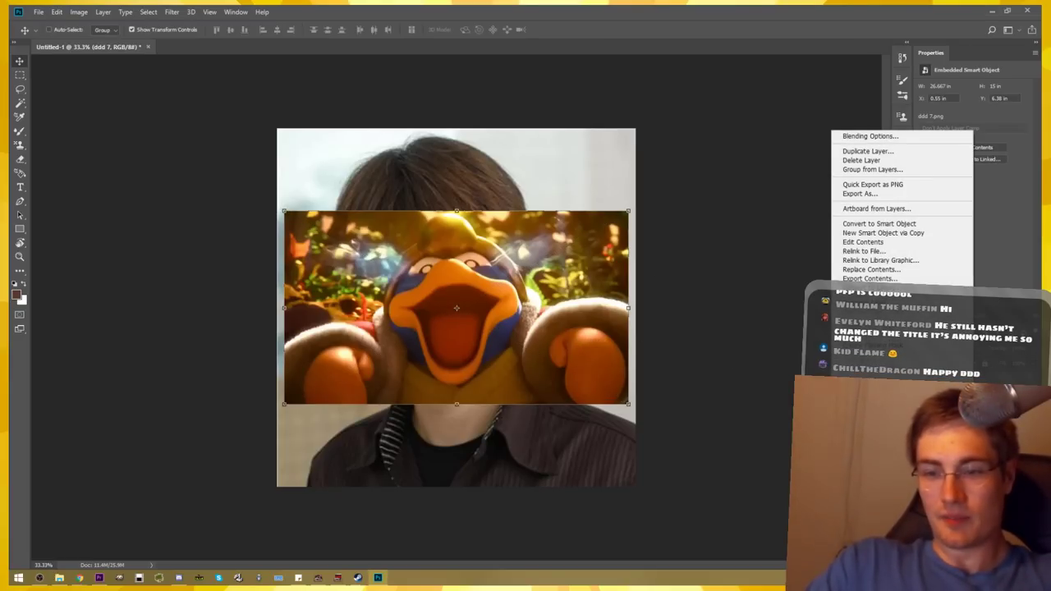
click(776, 322)
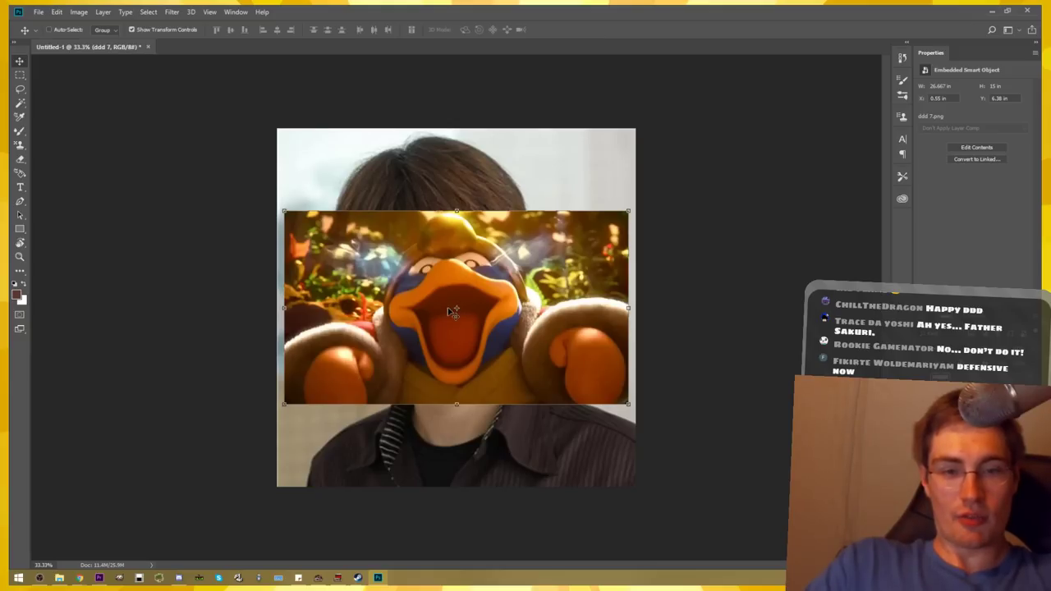
scroll(450, 318, up, 2)
scroll(450, 322, up, 2)
scroll(450, 326, up, 1)
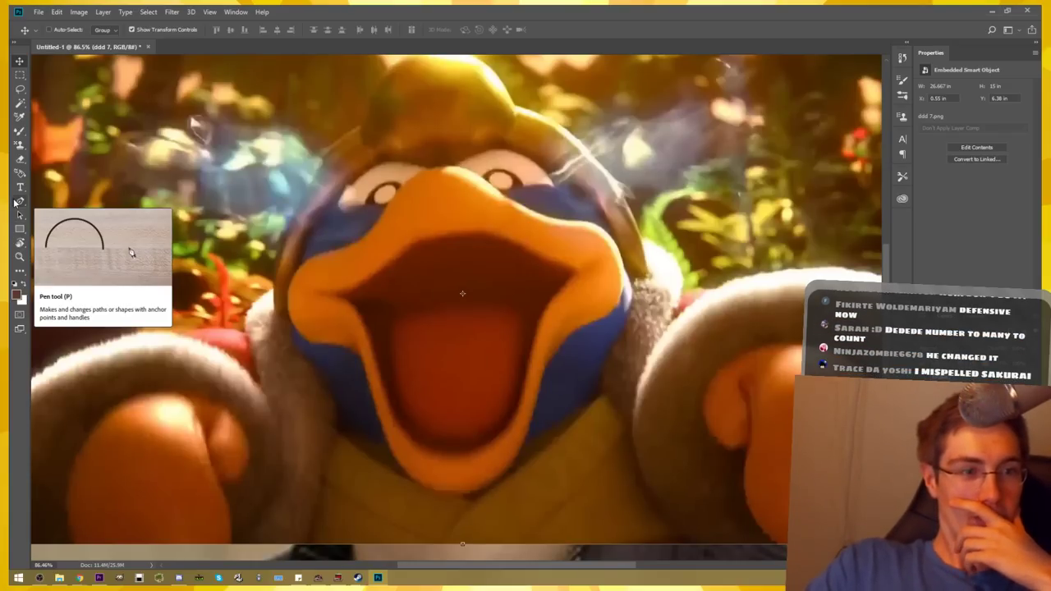
Trace a Magnetic Lasso selection around Dedede's beak and eyes
right_click(20, 273)
click(67, 296)
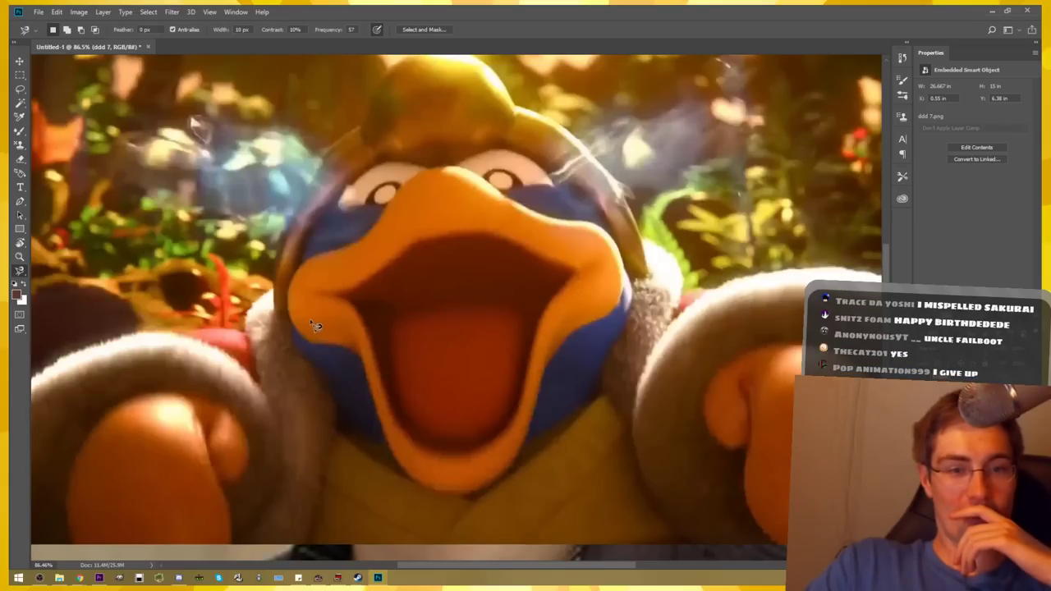
click(307, 263)
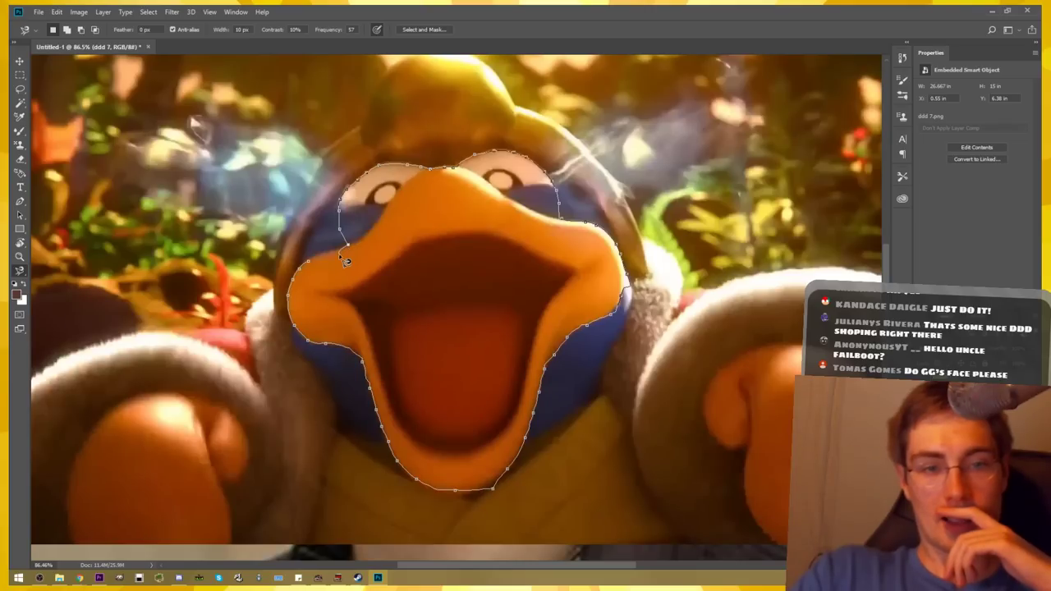
click(316, 269)
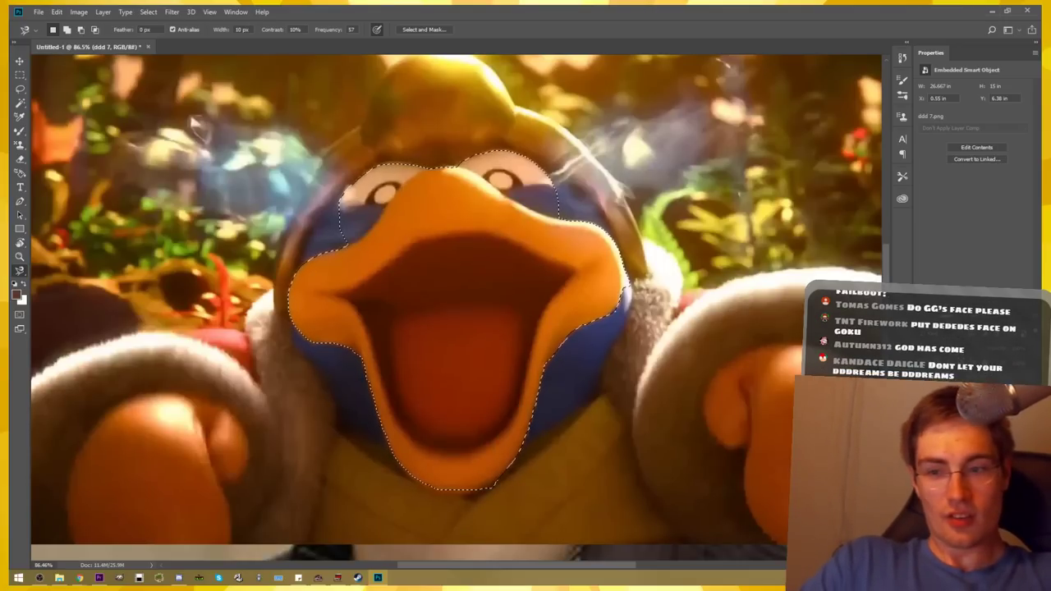
Rasterize the Dedede frame layer and delete the selected face area
right_click(957, 379)
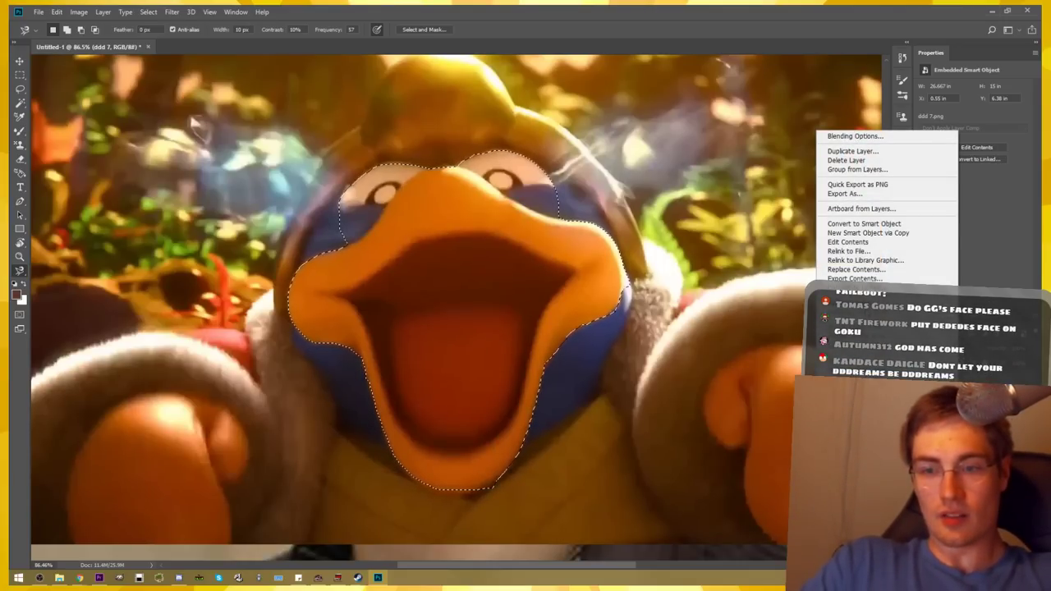
click(854, 302)
key(Delete)
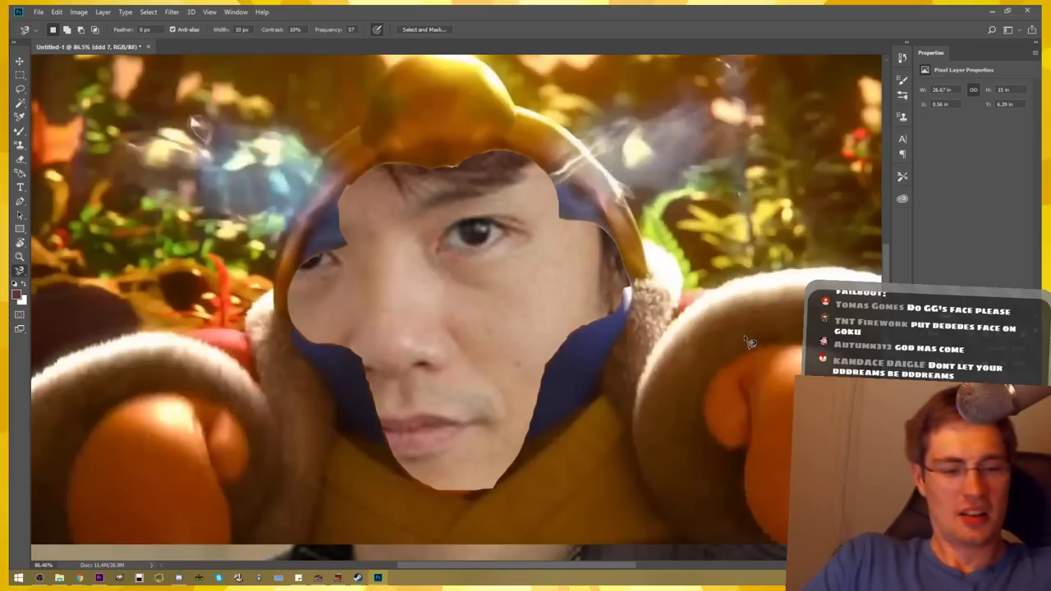
key(ctrl+z)
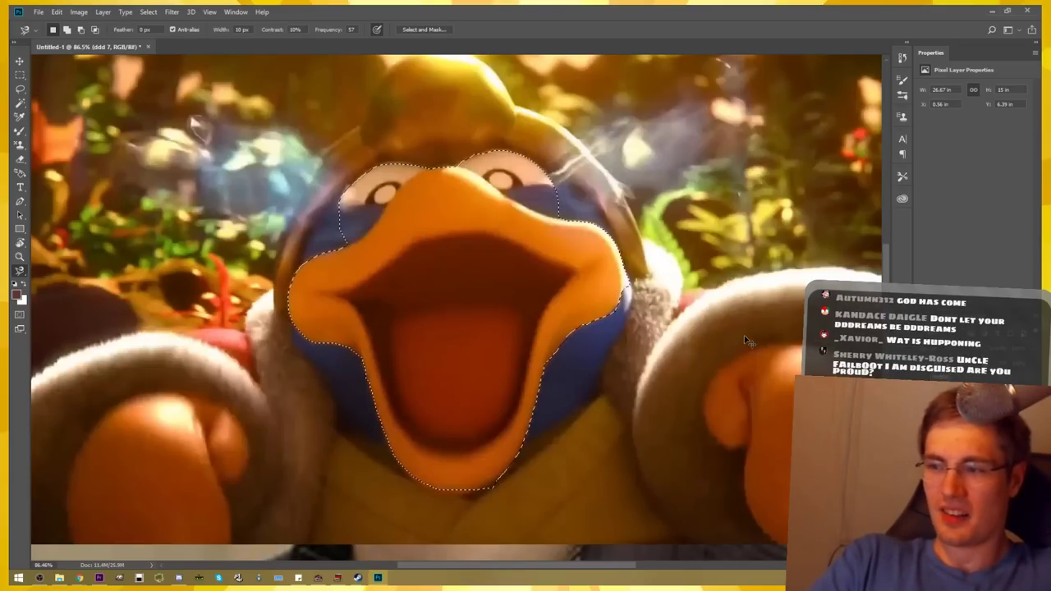
key(ctrl+z)
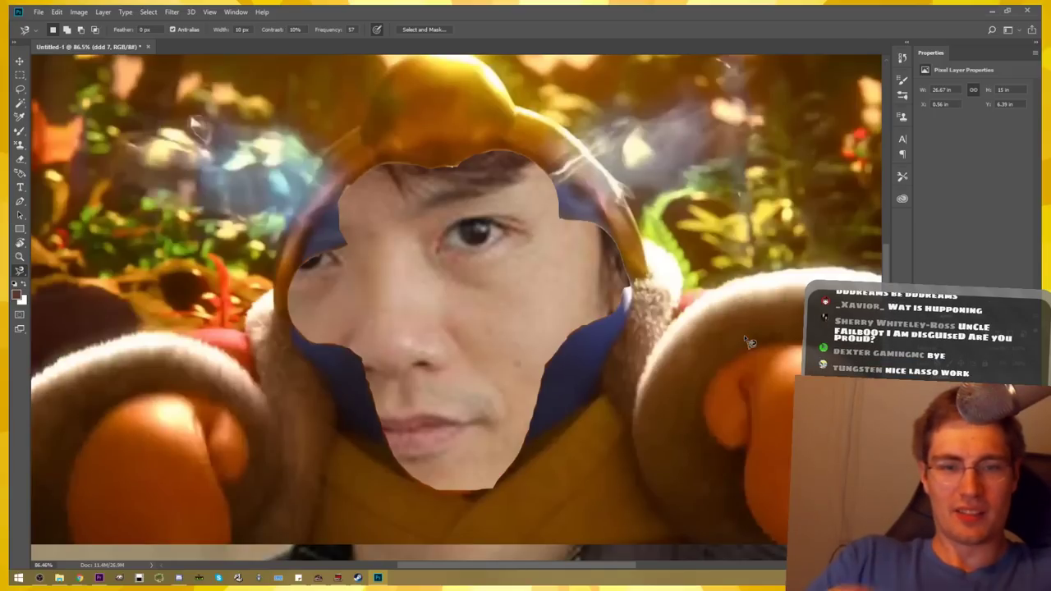
Copy the beak onto its own layer and shift it left and down
key(ctrl+z)
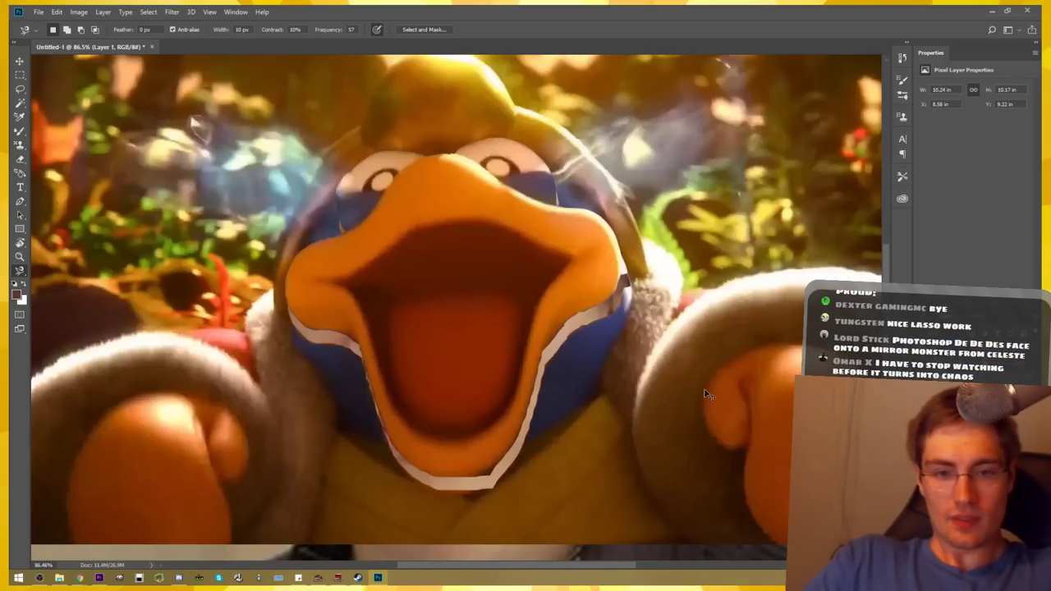
key(v)
drag(532, 304, 493, 330)
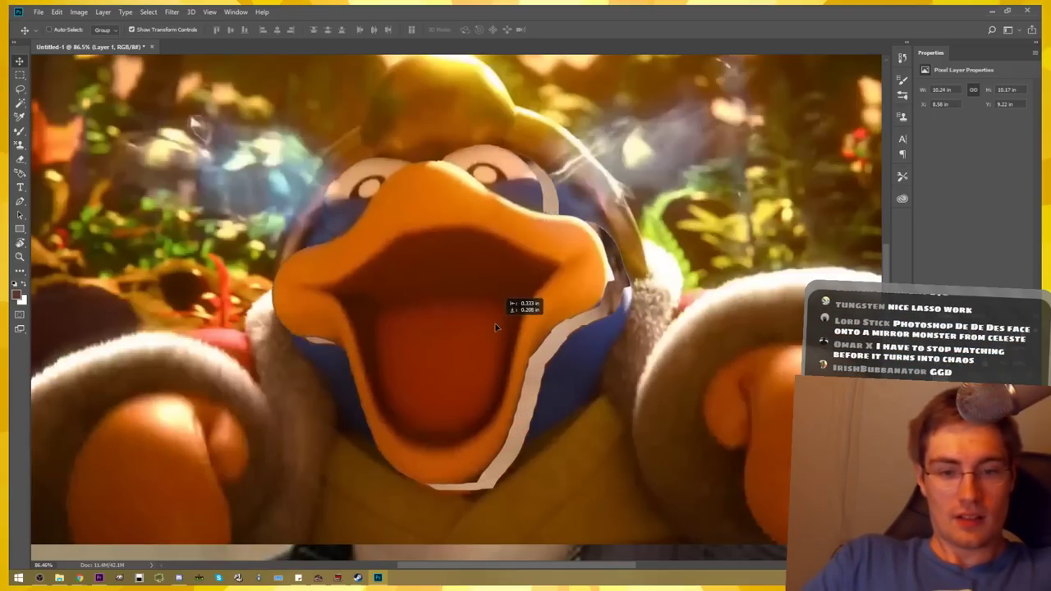
Free Transform the beak onto the man's face and tilt it about -6.44°
key(ctrl+t)
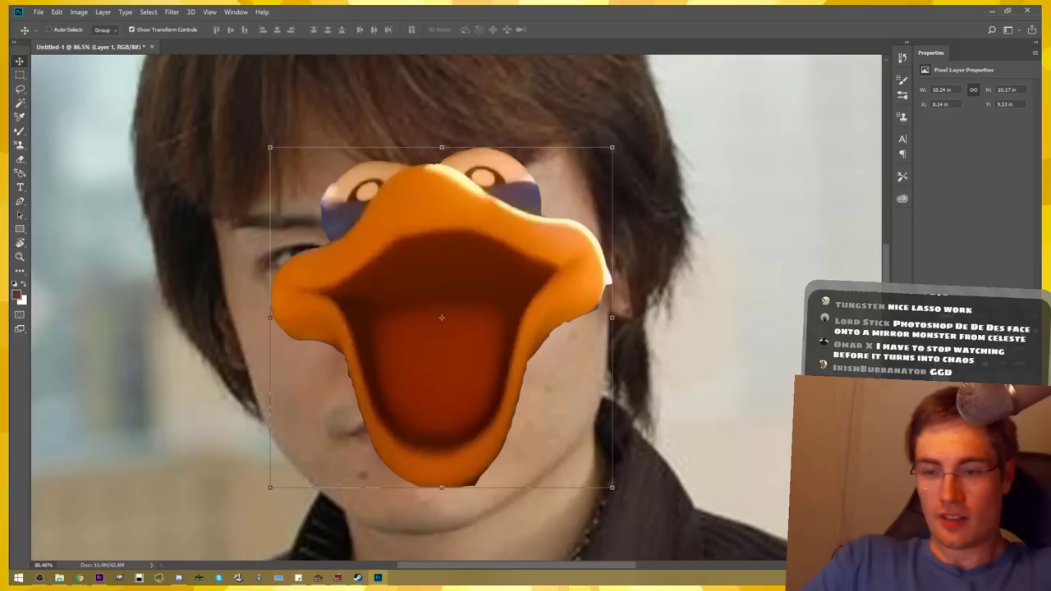
drag(502, 344, 486, 361)
scroll(486, 357, down, 2)
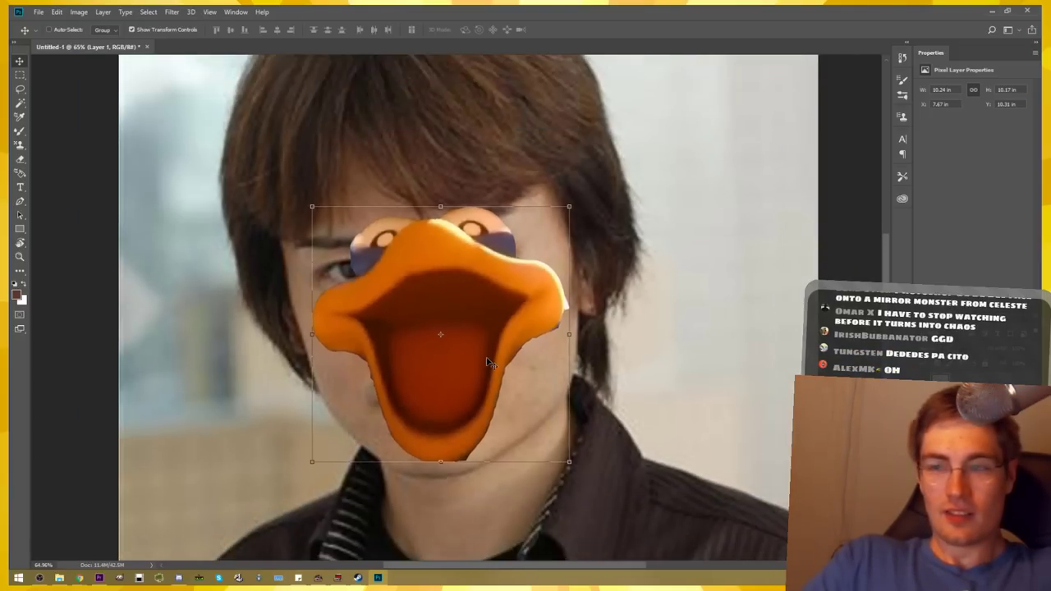
scroll(487, 357, down, 2)
scroll(487, 357, down, 1)
drag(490, 359, 484, 367)
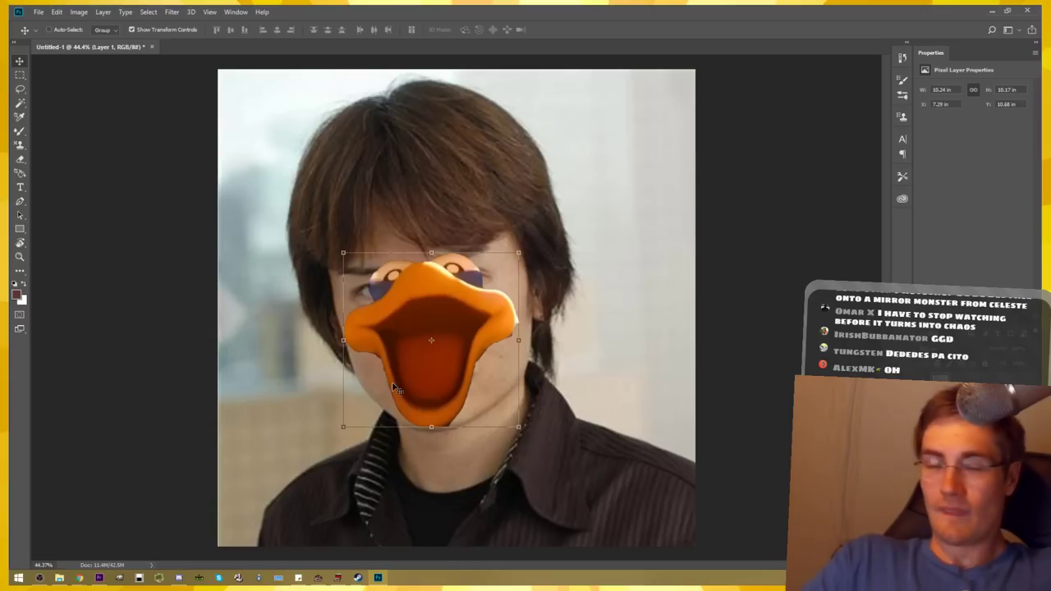
drag(436, 434, 445, 434)
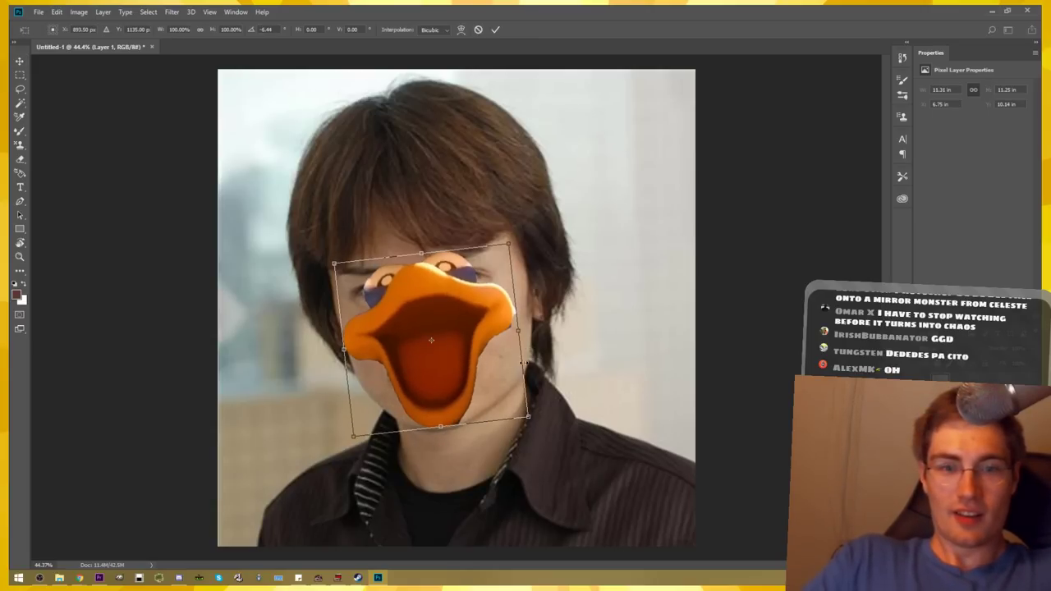
Scale up and reposition the tilted beak over the eyes-to-chin area, then commit the transform
drag(498, 343, 468, 335)
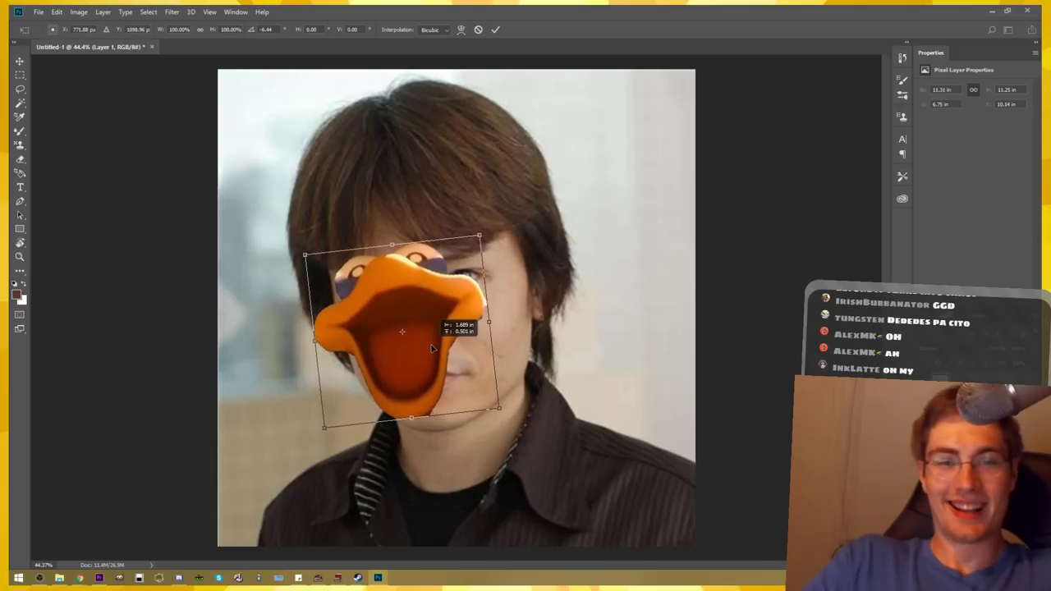
drag(496, 411, 588, 453)
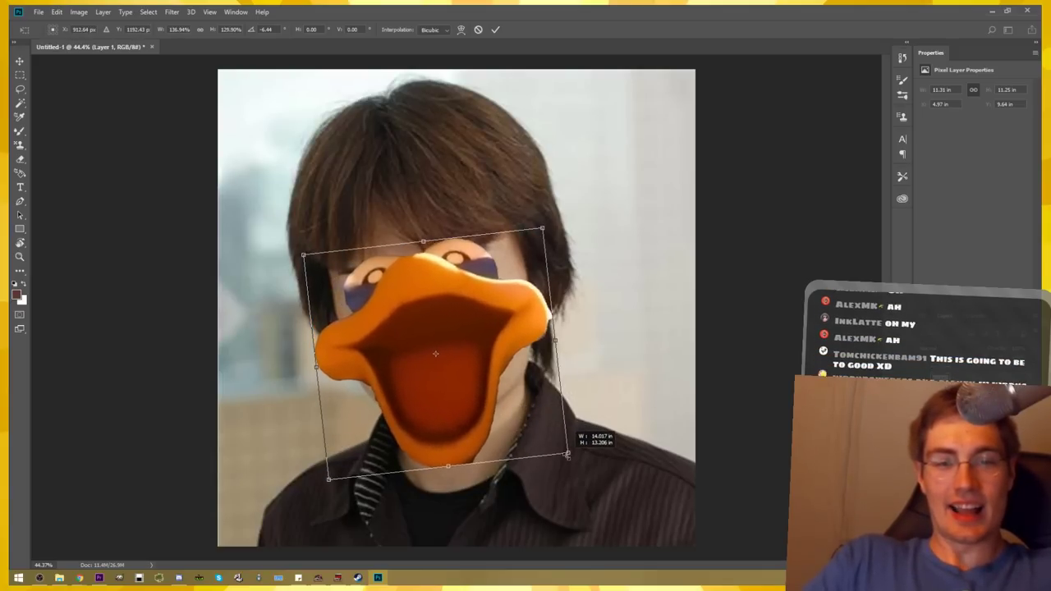
drag(499, 425, 485, 413)
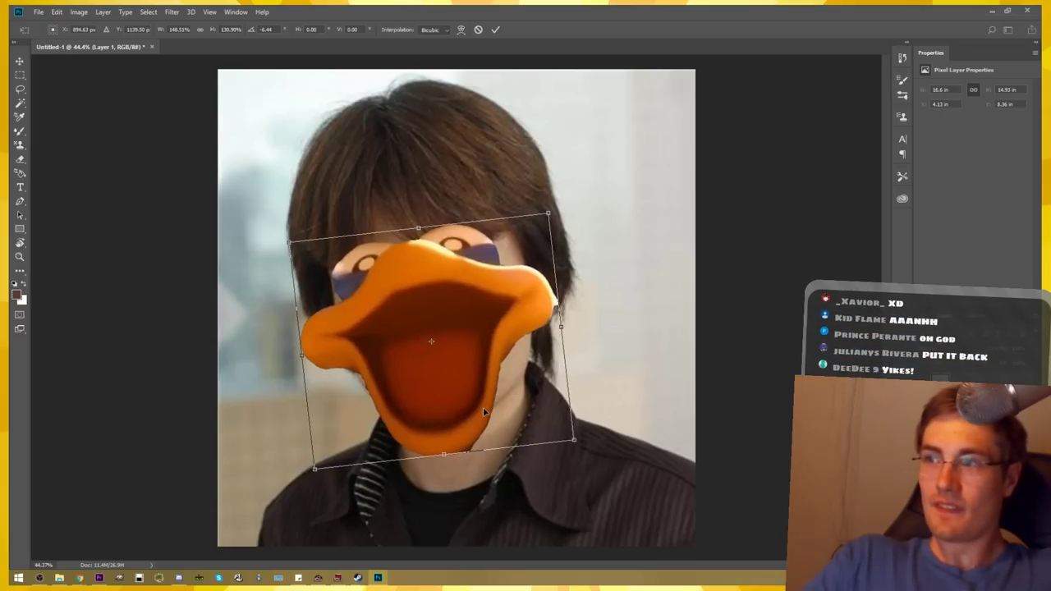
key(Return)
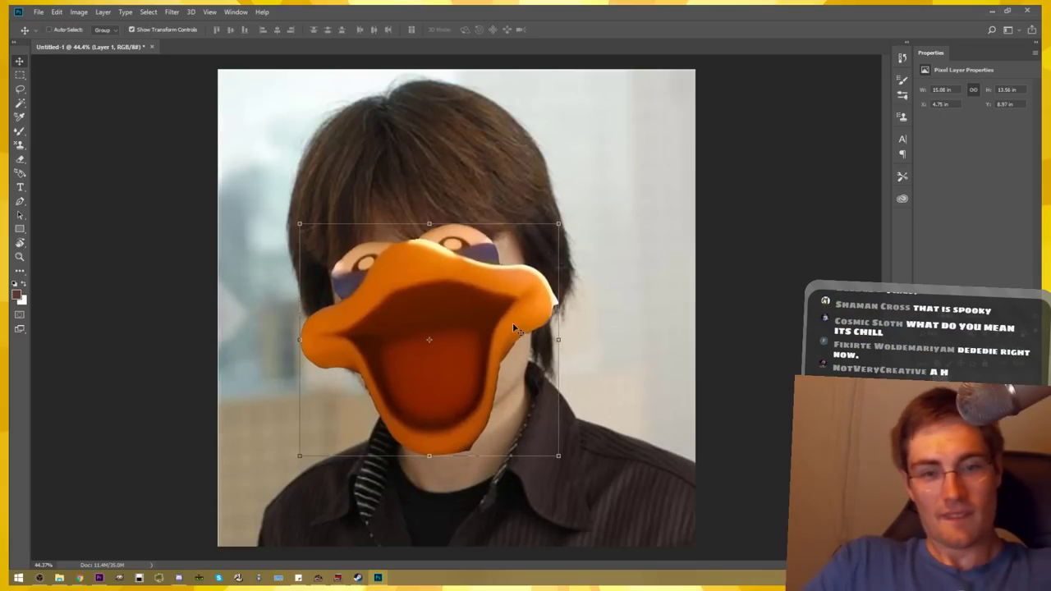
scroll(419, 257, up, 2)
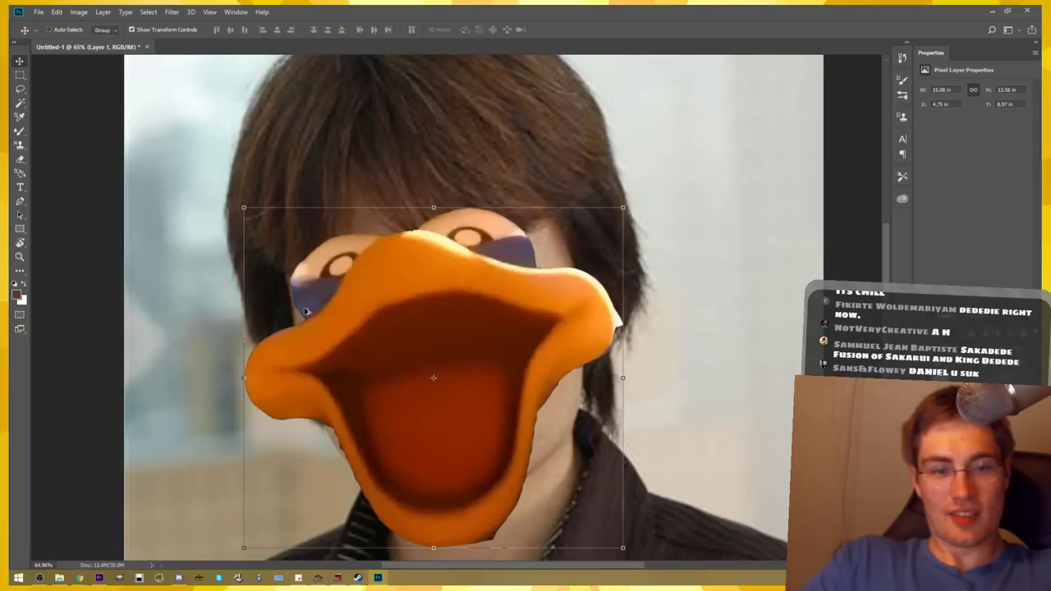
scroll(301, 310, up, 1)
scroll(436, 343, down, 1)
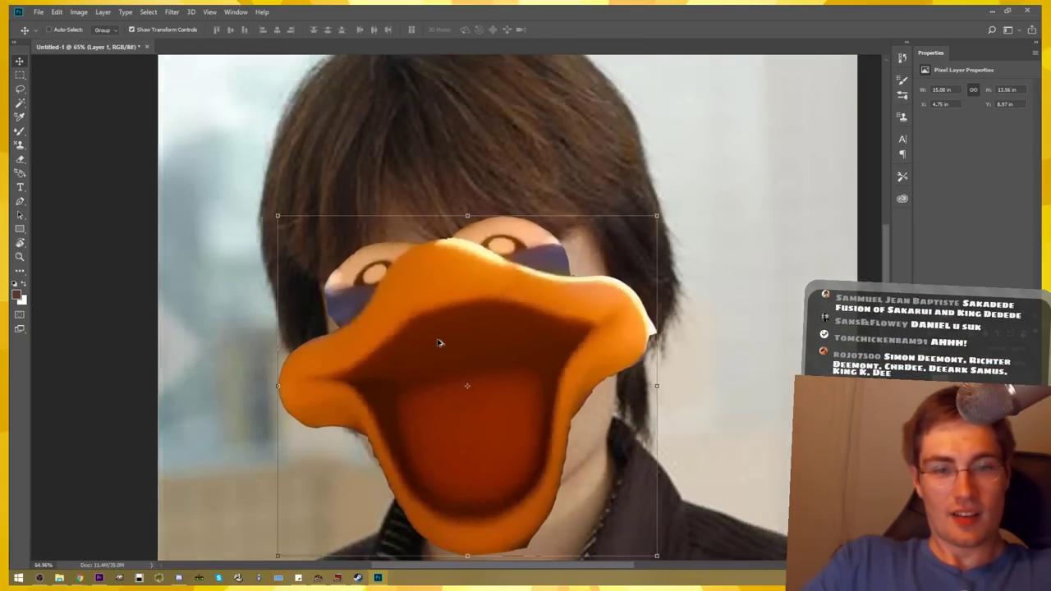
scroll(438, 341, down, 1)
scroll(438, 342, up, 1)
scroll(438, 342, up, 1)
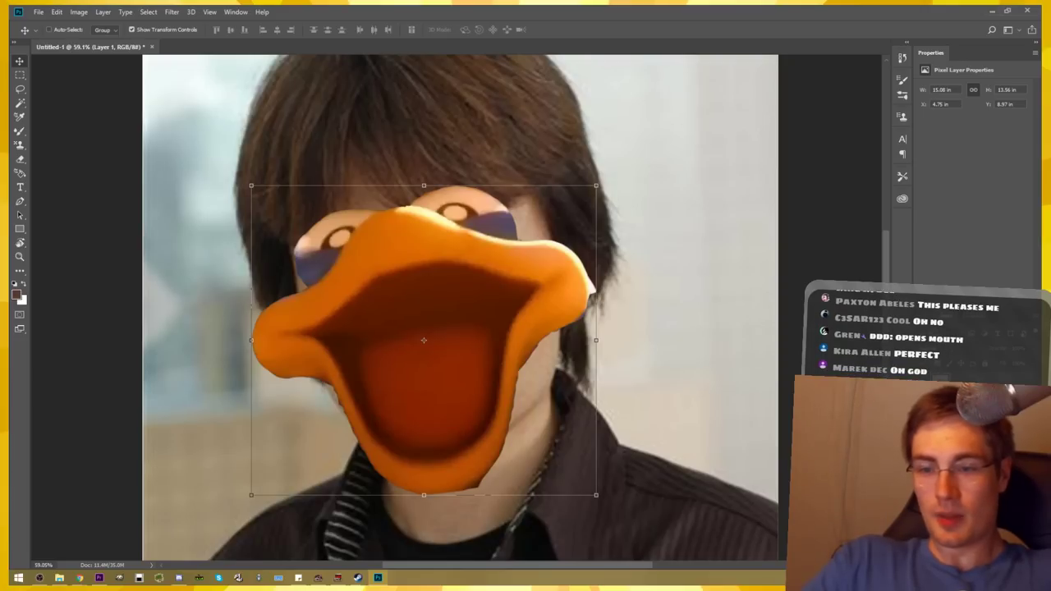
Hide the beak layer to compare the original face, then zoom to about 127% on the forehead
key(Delete)
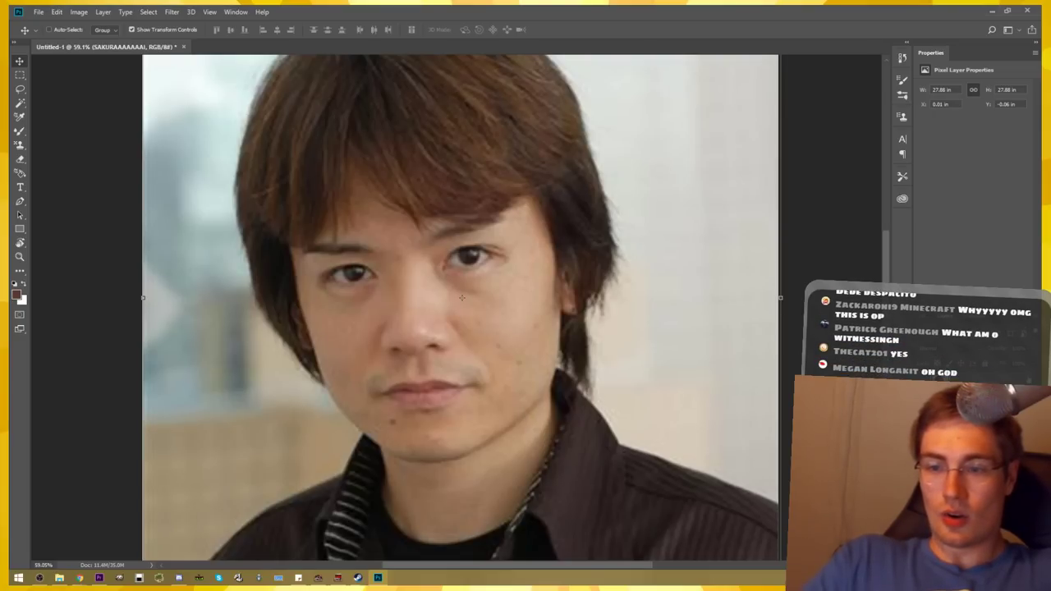
key(ctrl+z)
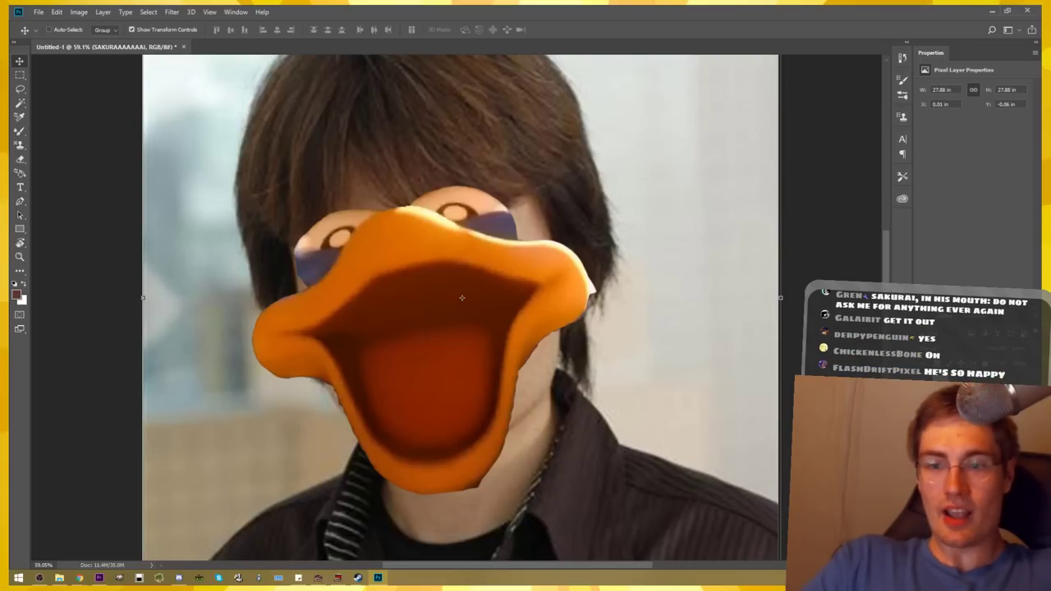
key(ctrl+z)
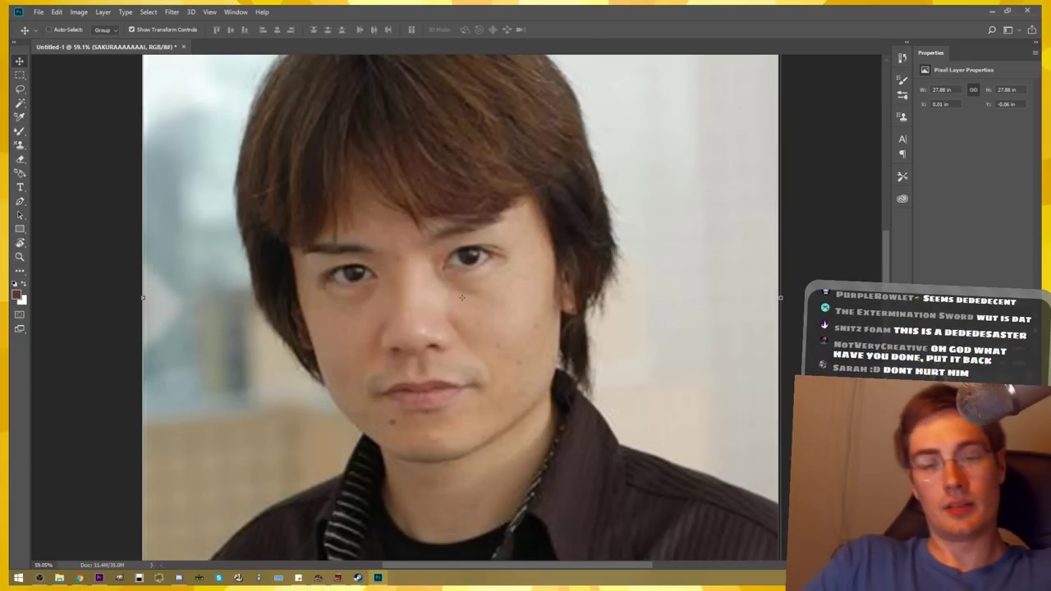
scroll(393, 216, up, 2)
scroll(394, 216, up, 1)
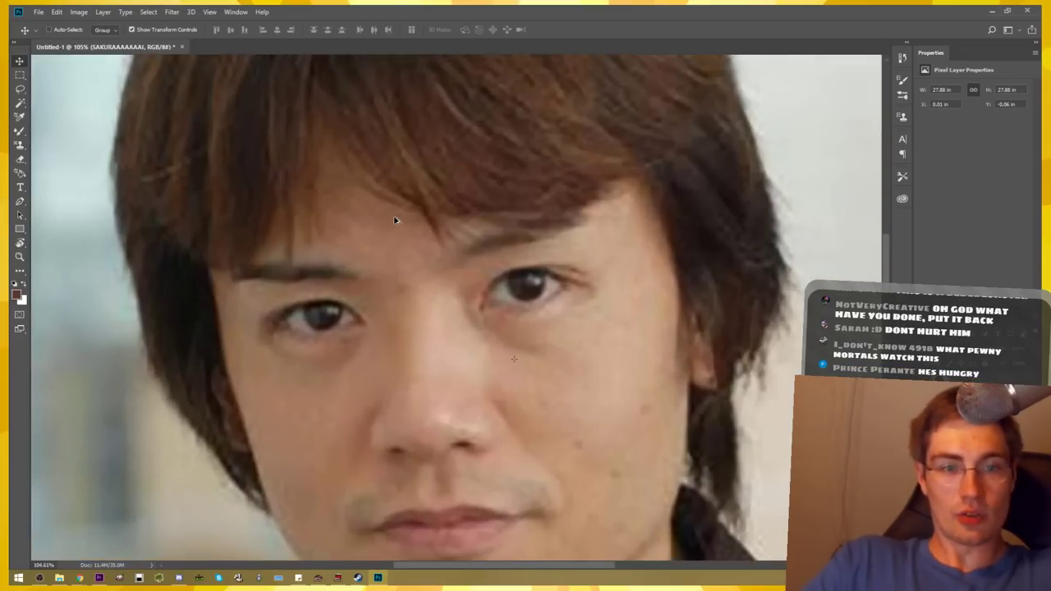
scroll(393, 216, up, 1)
scroll(455, 233, up, 3)
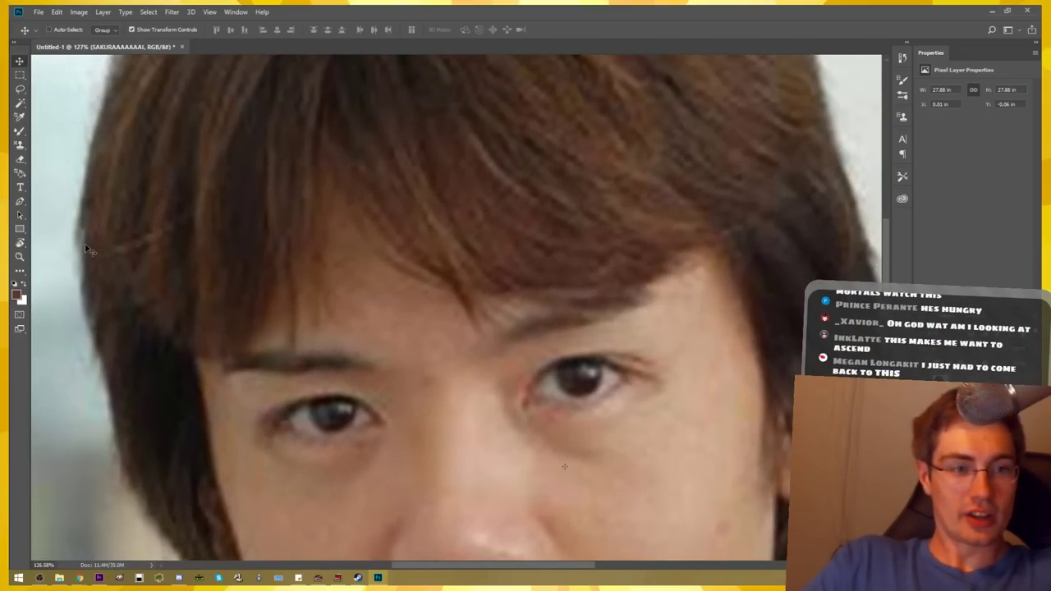
Magnetic Lasso around the hair fringe and cut it out of the portrait
click(20, 271)
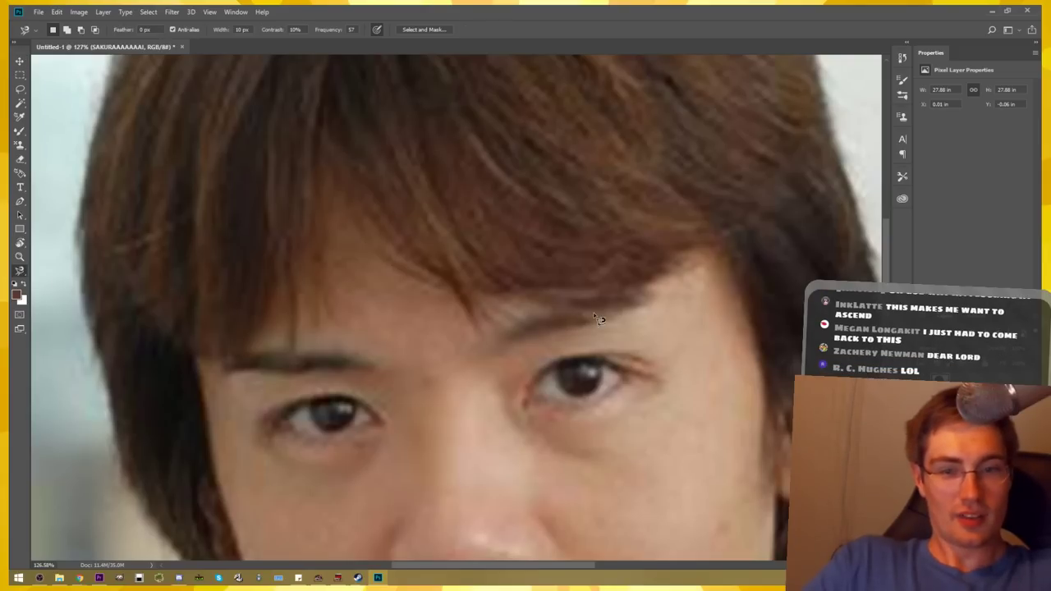
click(724, 255)
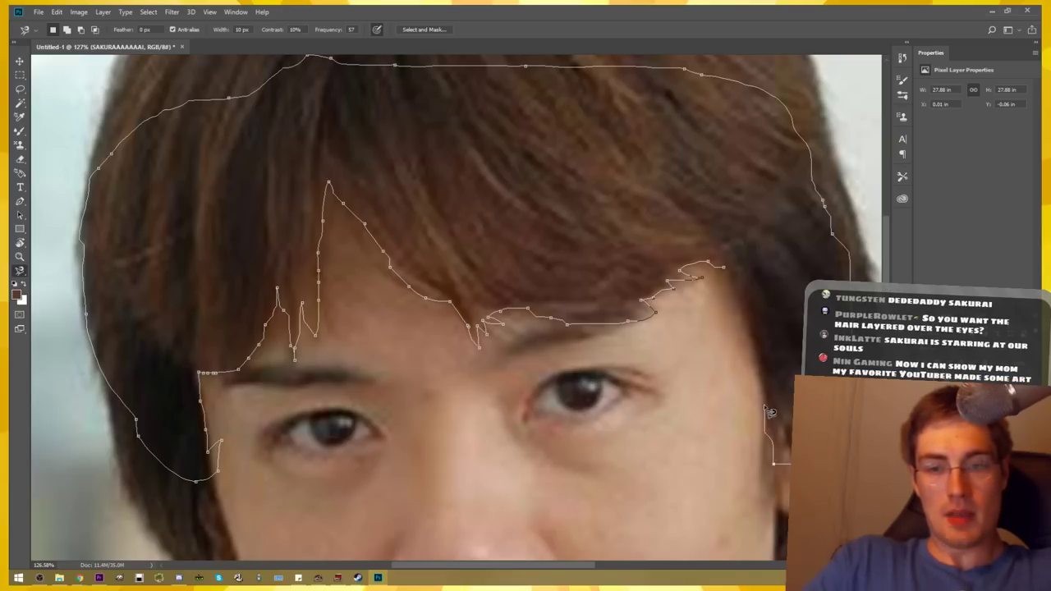
click(723, 267)
scroll(493, 308, down, 3)
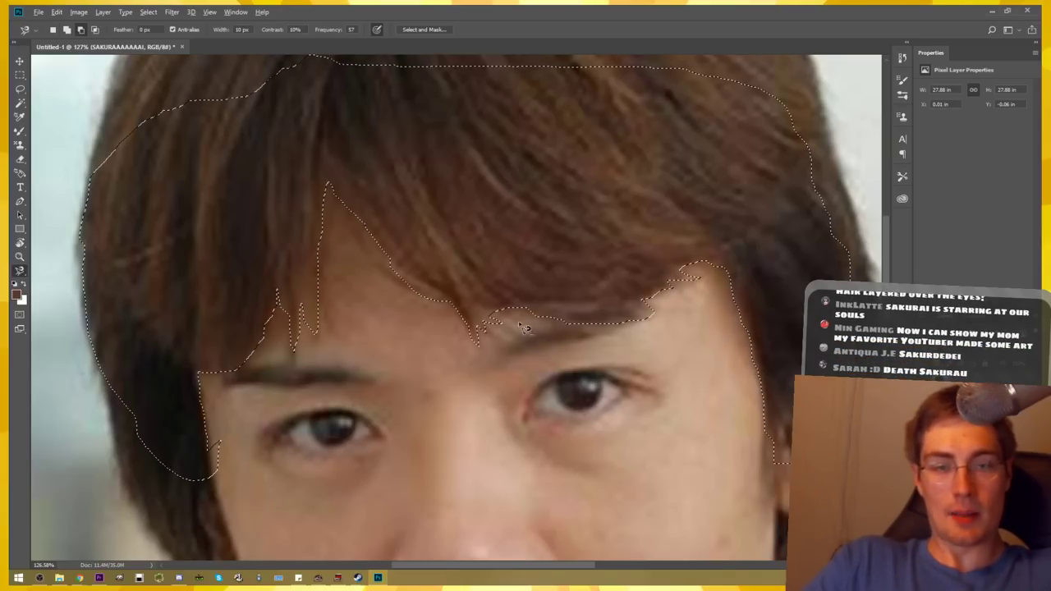
key(Delete)
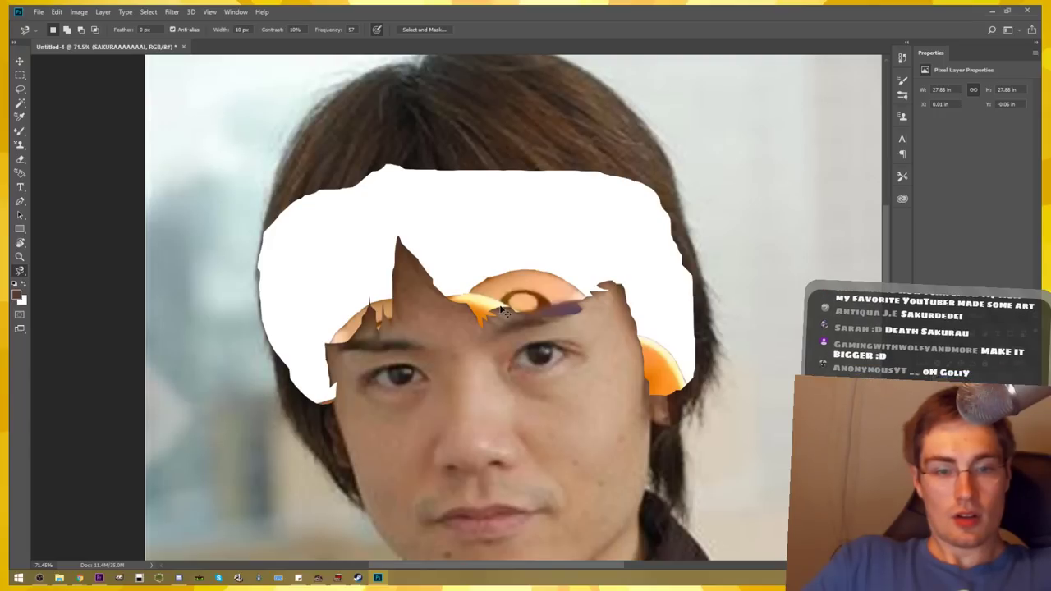
Paste the cut fringe as Layer 2 and align it over the forehead to close the hole
key(ctrl+v)
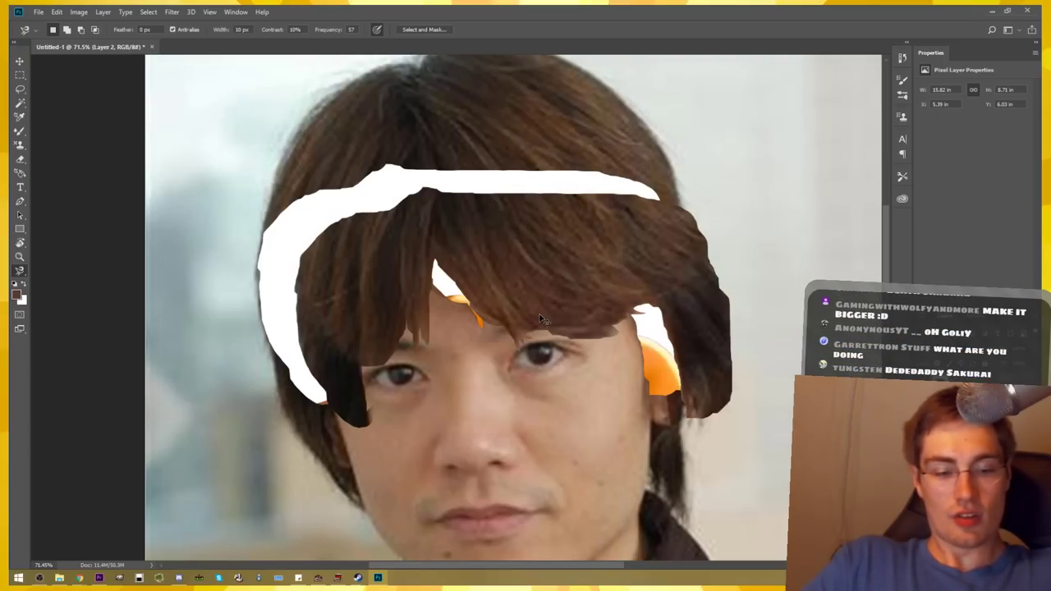
key(v)
drag(537, 298, 504, 271)
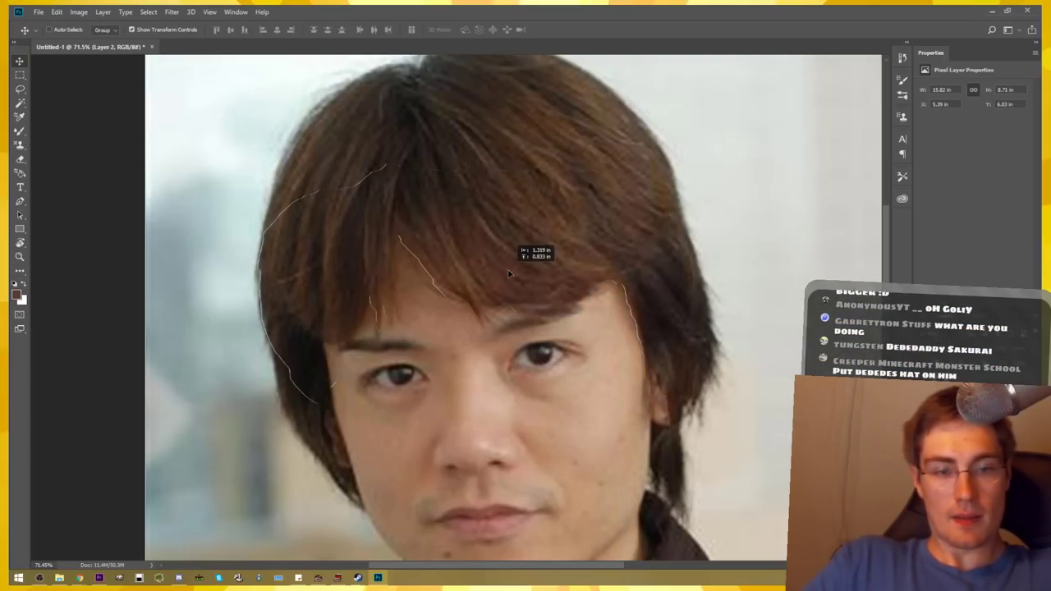
drag(505, 271, 510, 274)
key(Left)
key(Left)
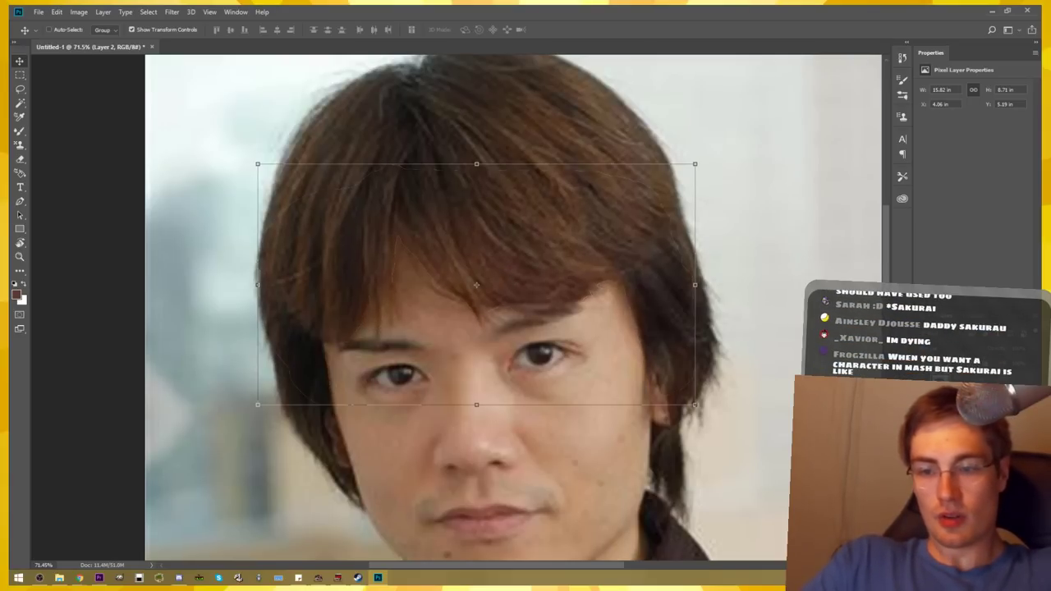
key(ctrl+e)
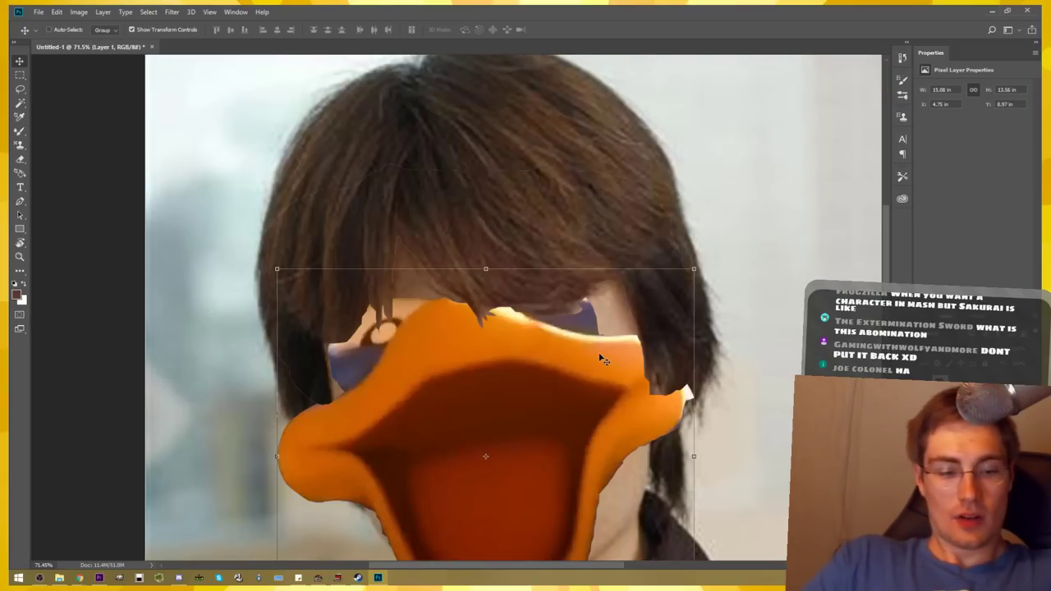
Move the beak face down, rotate it slightly to fit the head, and nudge it into place
scroll(602, 358, down, 2)
scroll(602, 359, down, 1)
scroll(481, 320, up, 1)
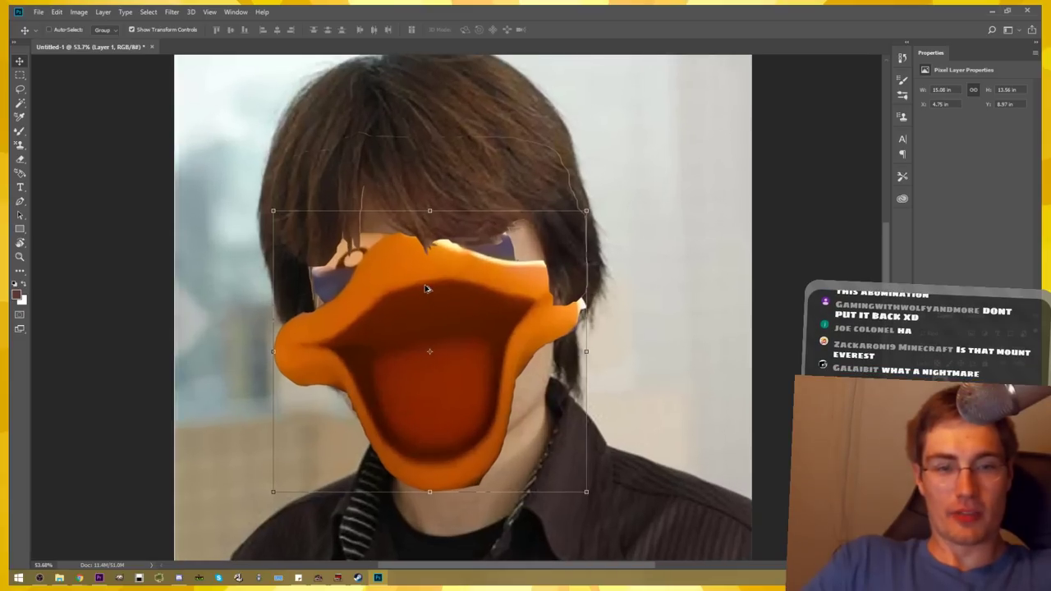
drag(481, 320, 490, 333)
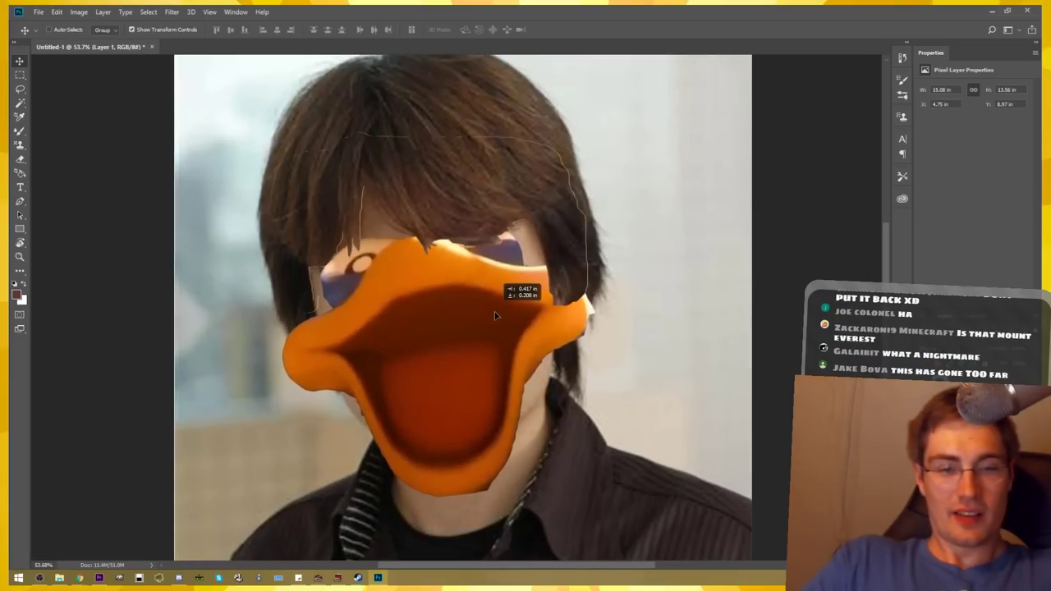
drag(497, 317, 498, 319)
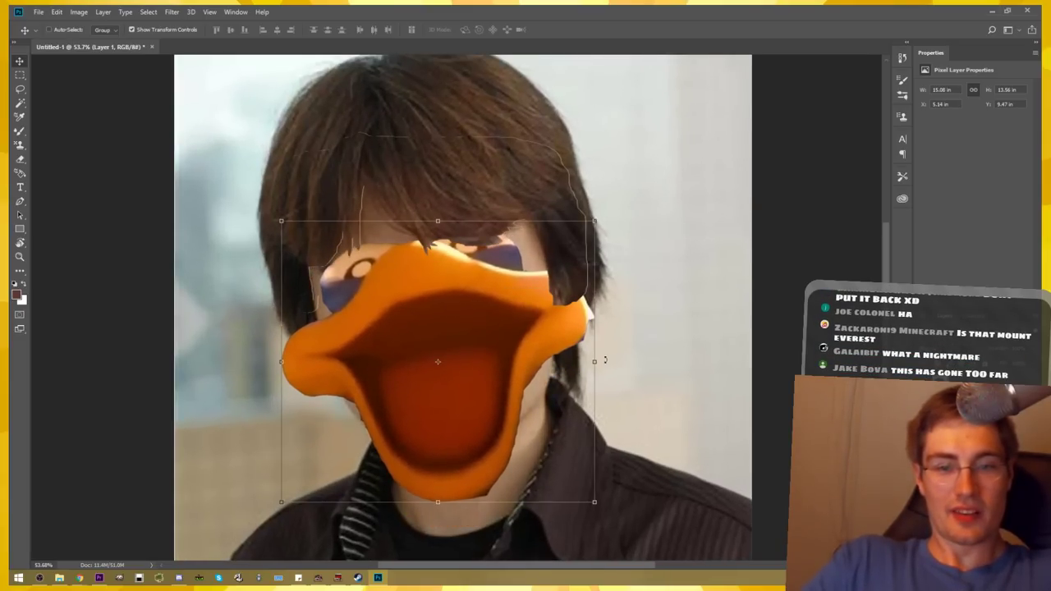
drag(605, 359, 622, 353)
drag(514, 365, 509, 364)
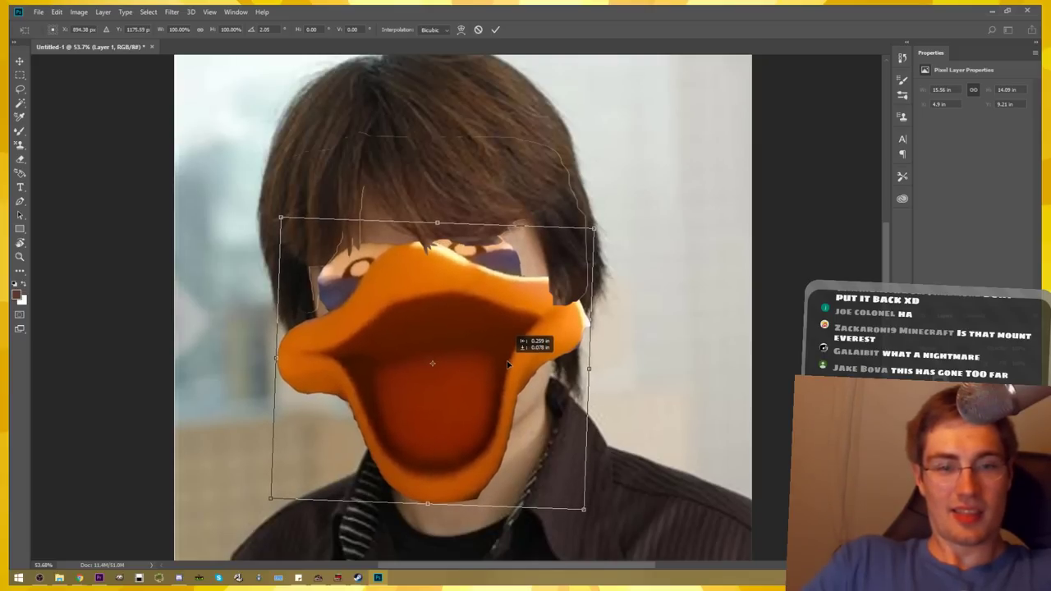
key(Return)
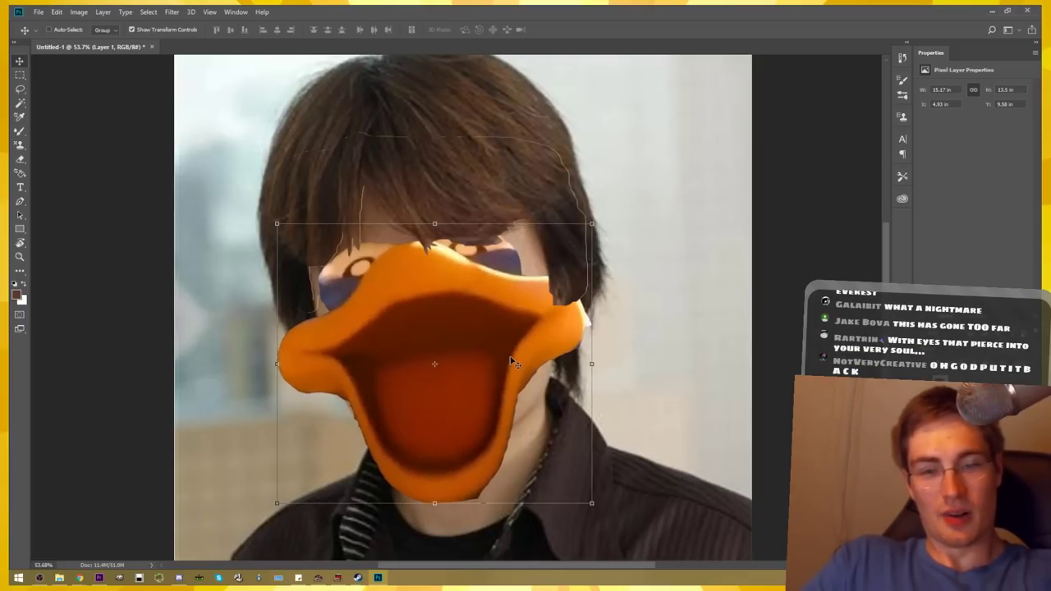
drag(521, 353, 520, 344)
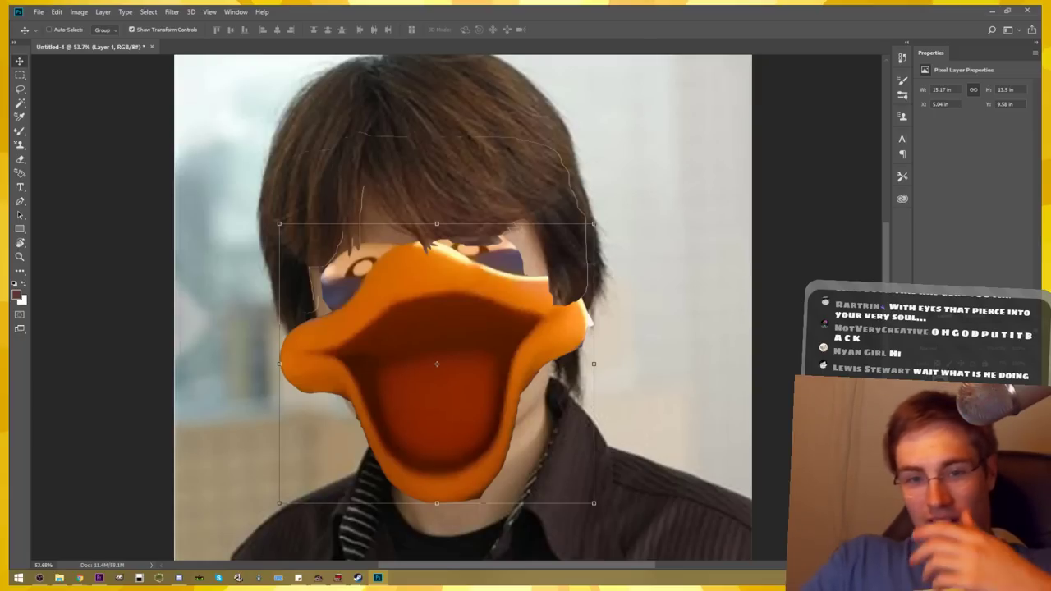
key(alt+bracketright)
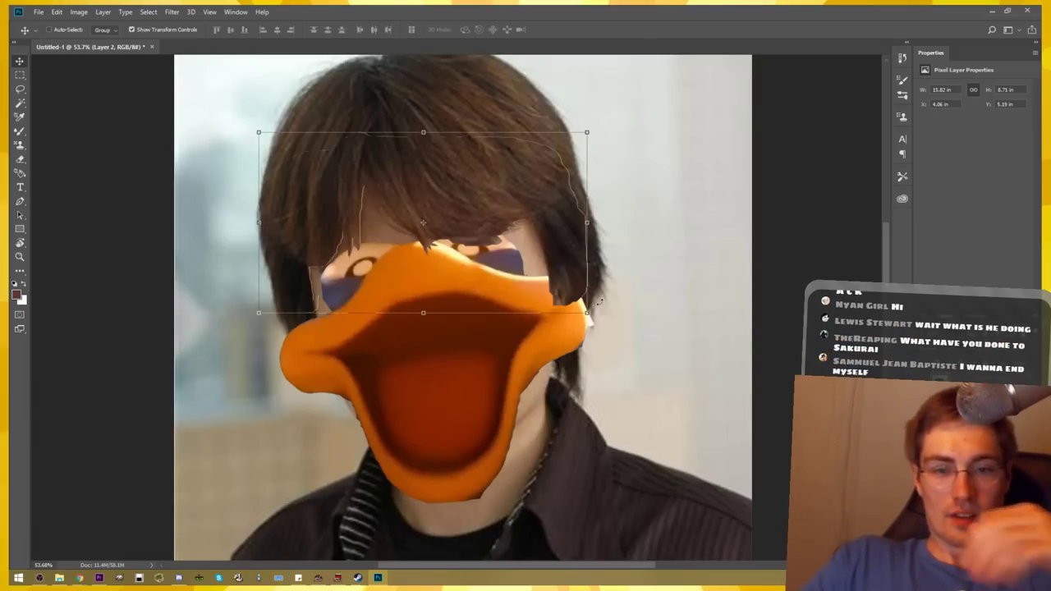
Erase the stray hair to the right of the beak
key(e)
drag(588, 289, 548, 284)
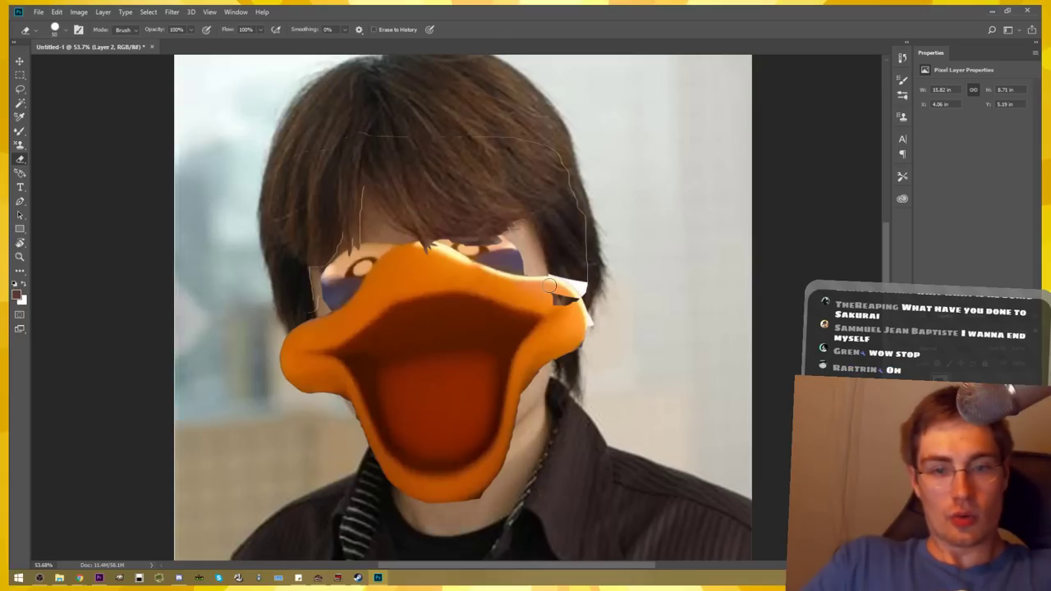
mouse_move(583, 222)
mouse_down()
mouse_move(546, 275)
mouse_move(563, 300)
mouse_move(574, 226)
mouse_up()
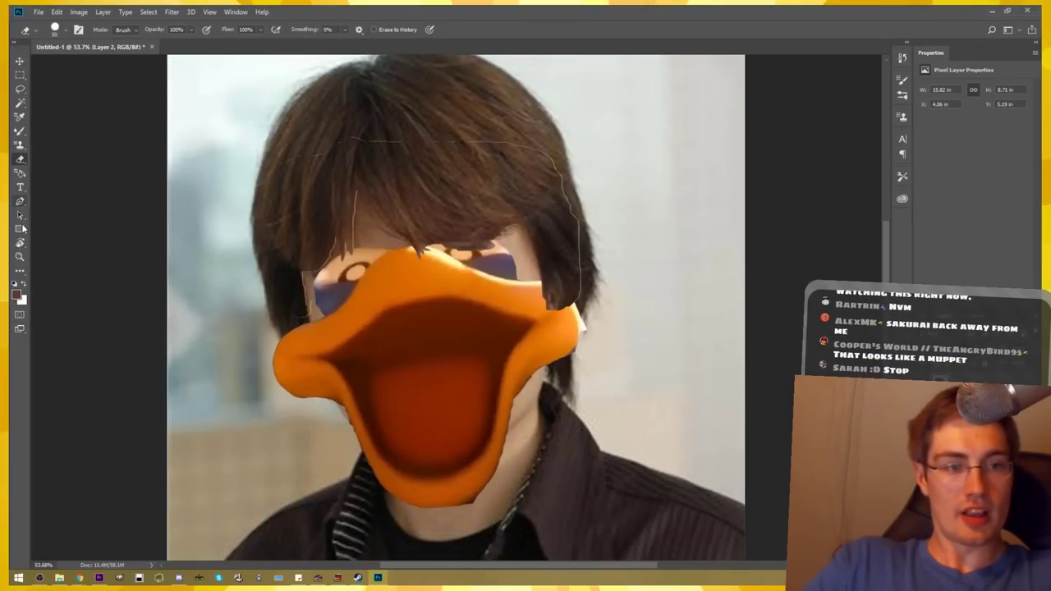
Cut a hair patch with the Magnetic Lasso, paste it as a new layer, and move it over the gap
key(l)
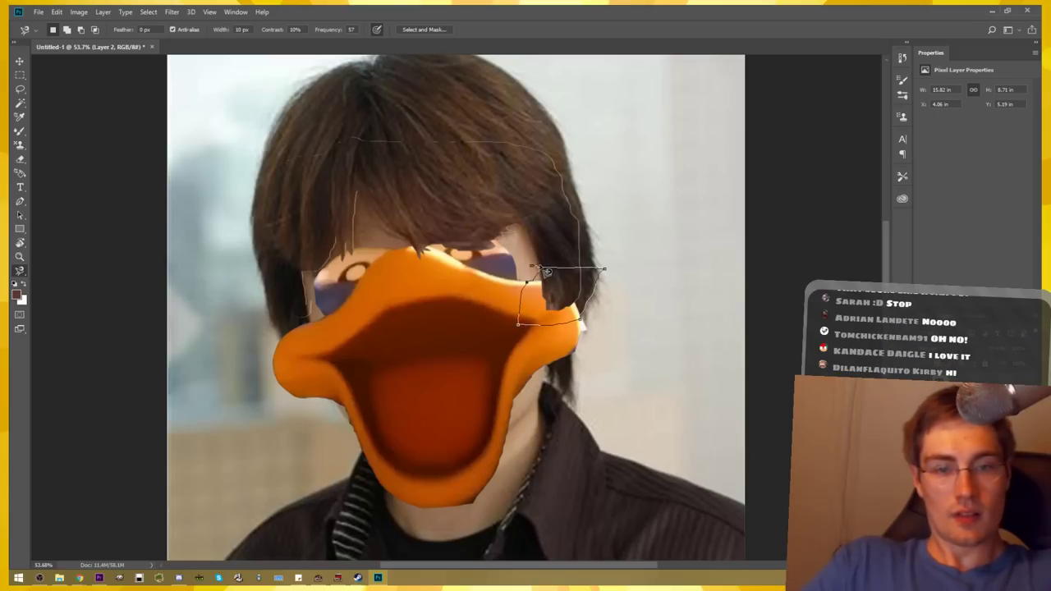
click(534, 272)
key(ctrl+x)
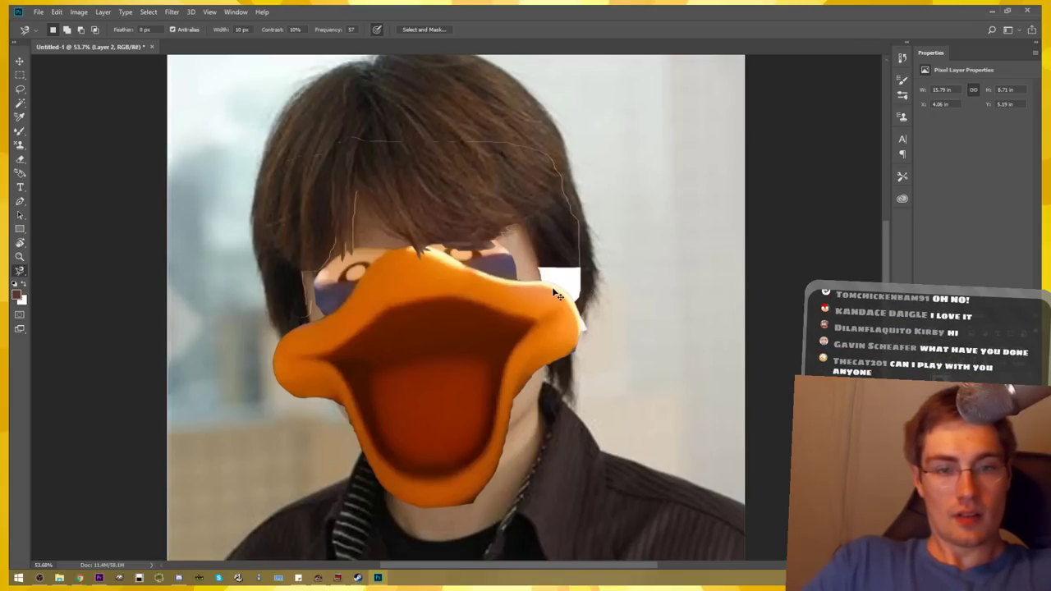
key(ctrl+v)
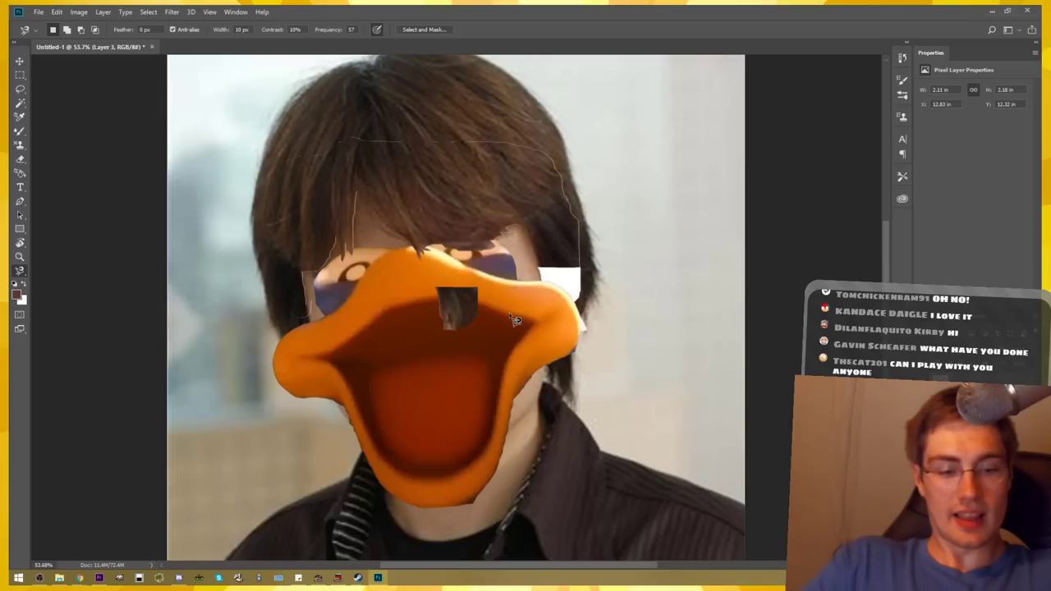
key(v)
drag(469, 312, 575, 291)
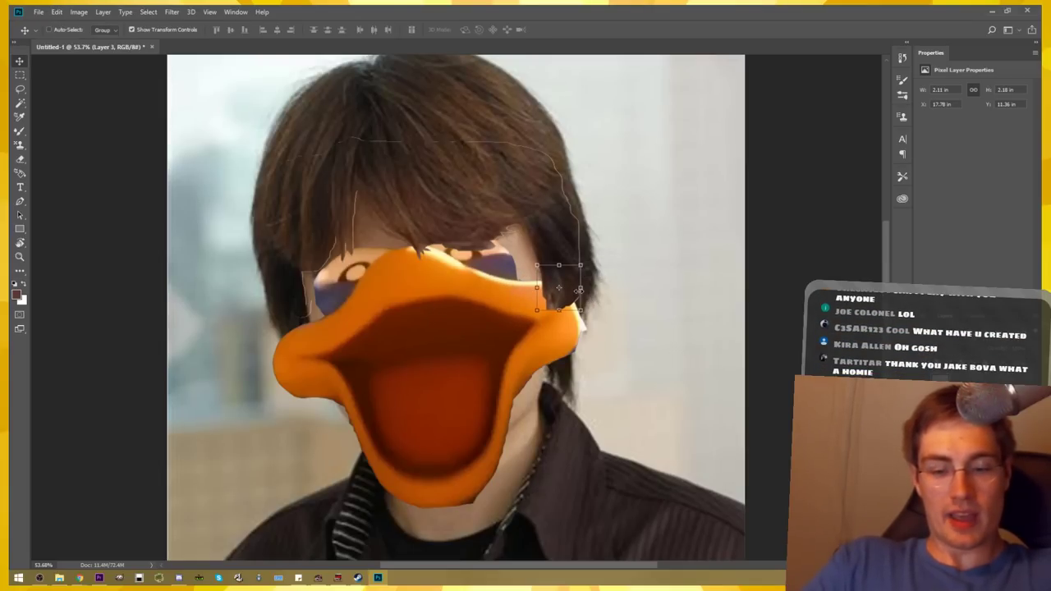
key(Left)
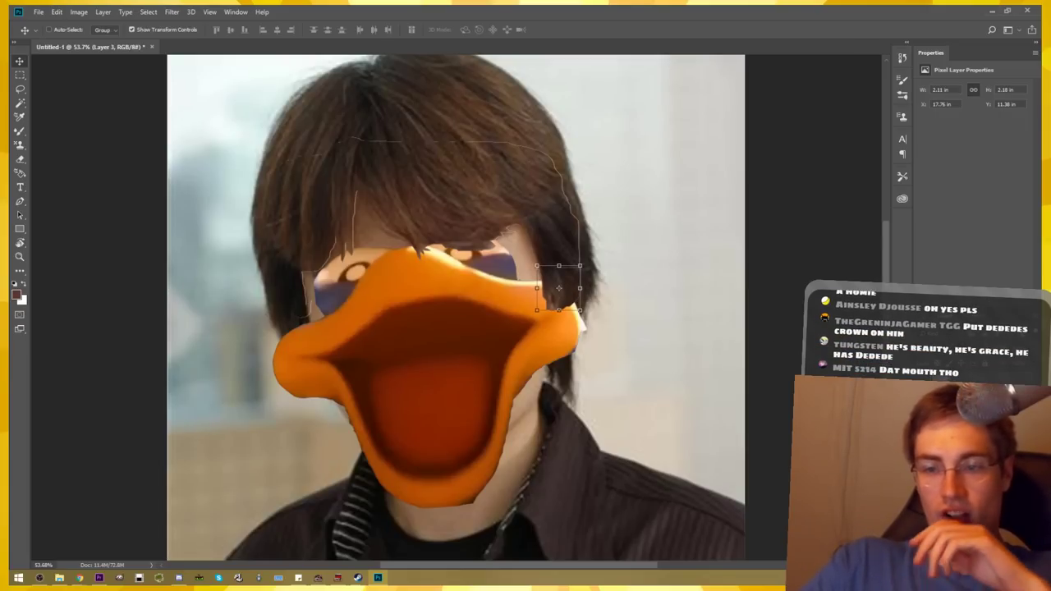
Delete the hair patch layer and erase a bit of the beak face's right edge
right_click(832, 144)
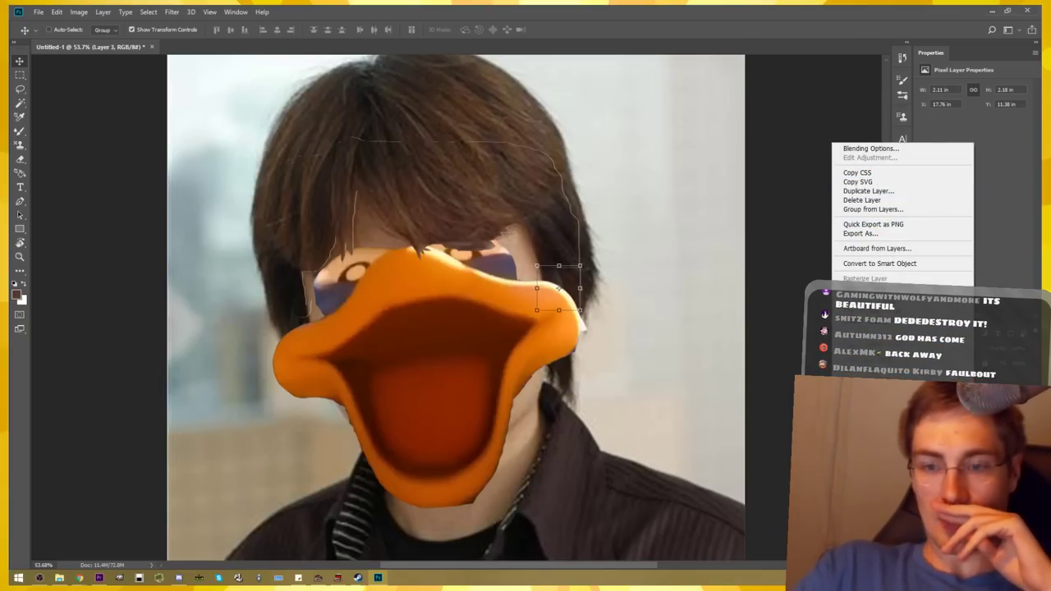
click(862, 199)
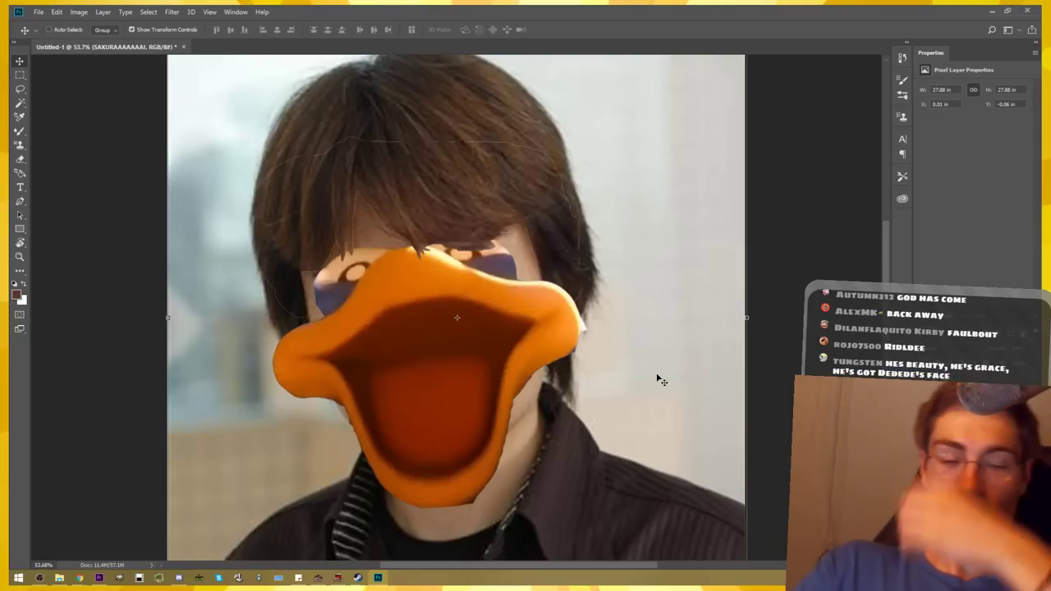
key(alt+bracketright)
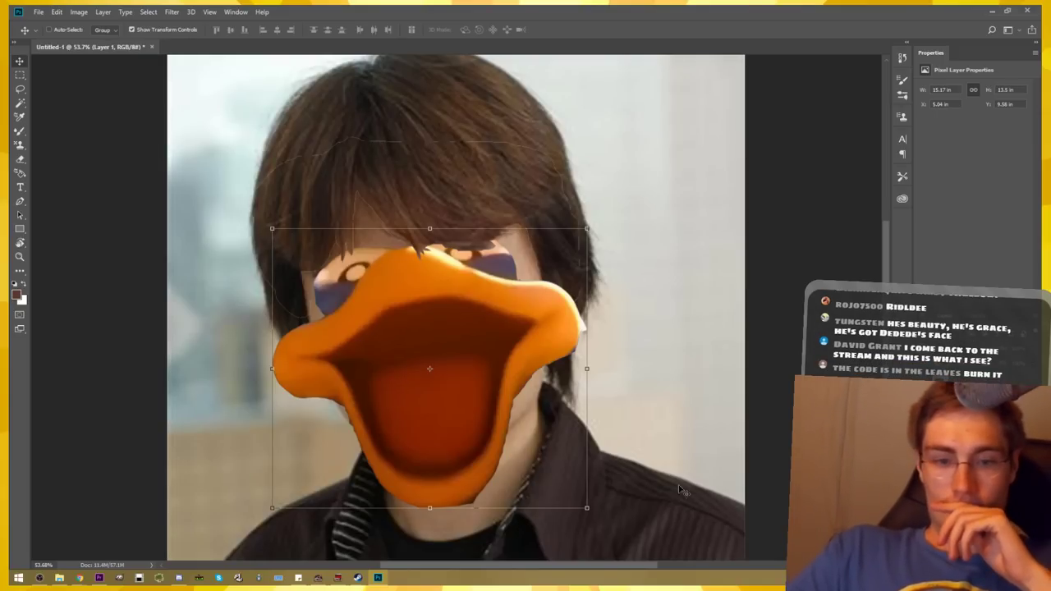
key(e)
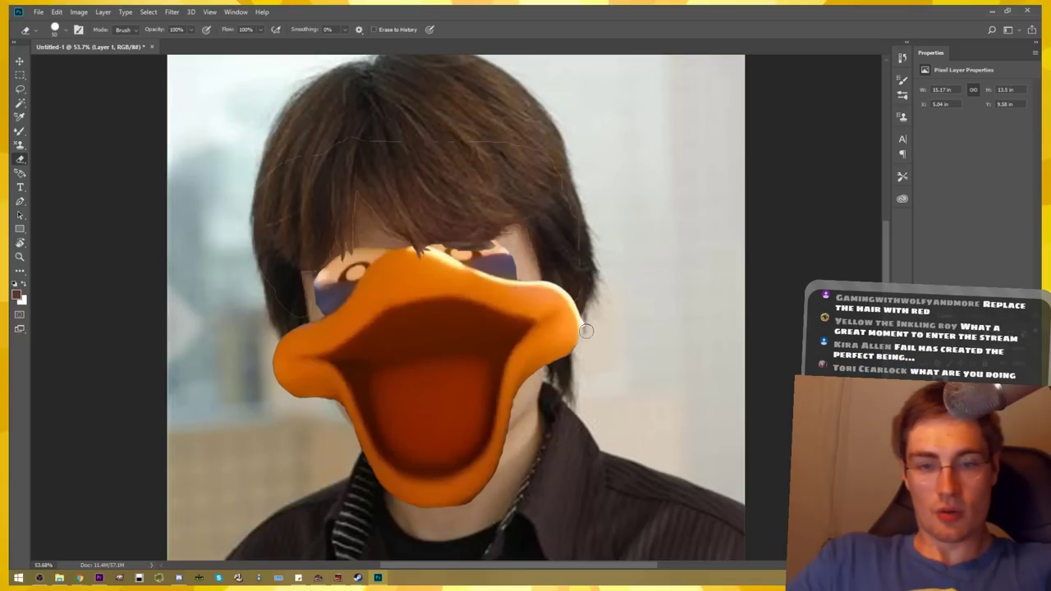
click(564, 282)
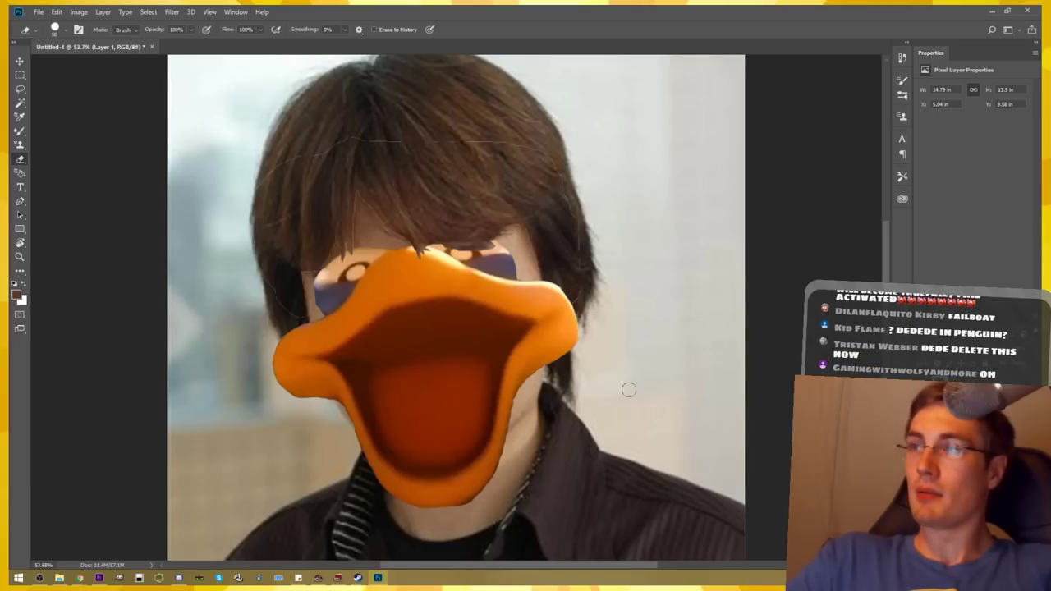
Switch from Layer 1 to the SAKURAAAAAAAI photo layer via the canvas layer menu
key(v)
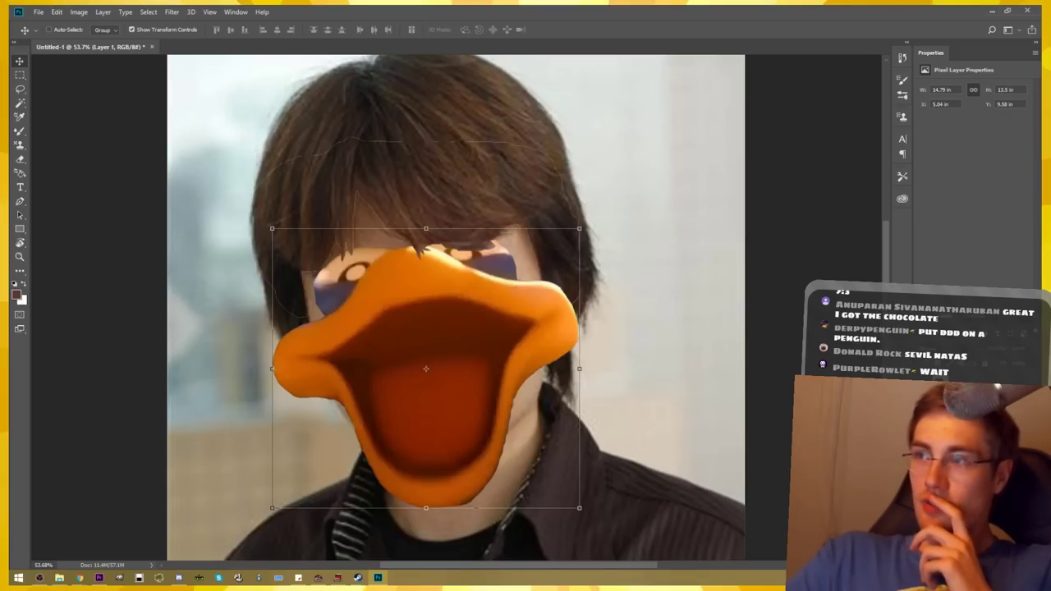
right_click(838, 383)
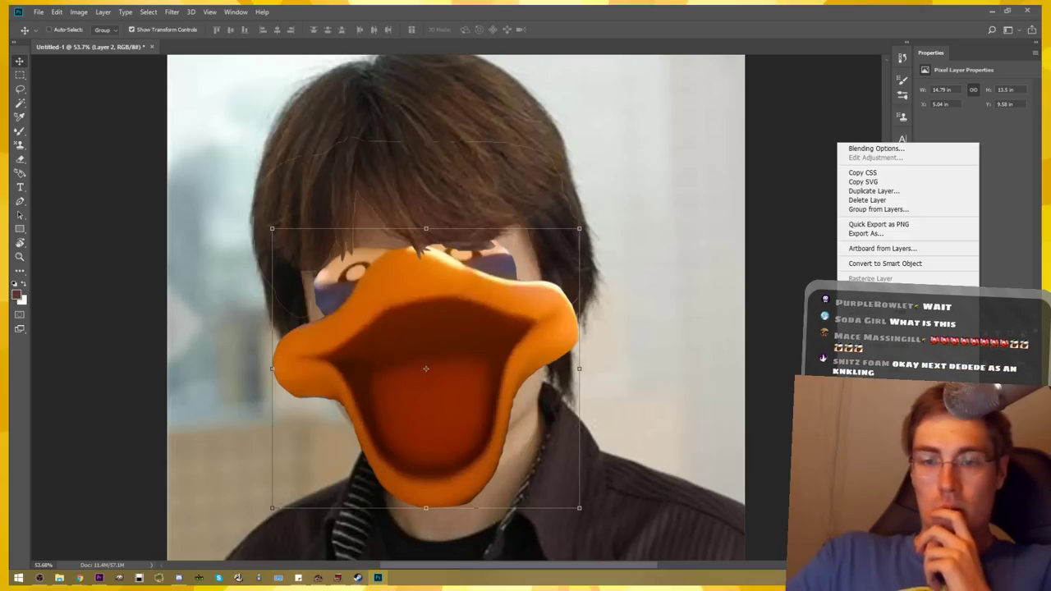
click(838, 402)
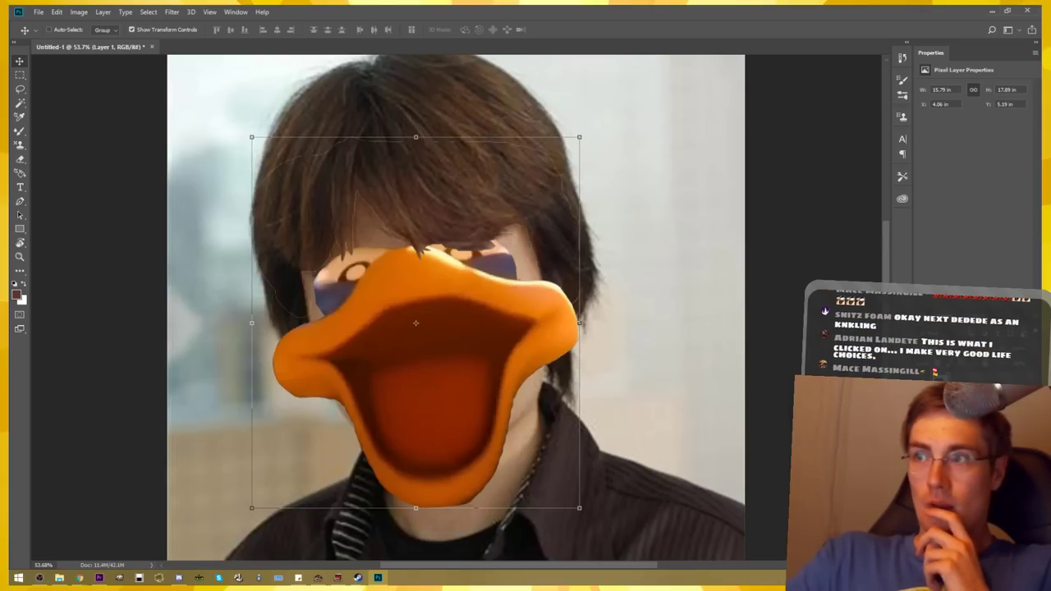
right_click(826, 403)
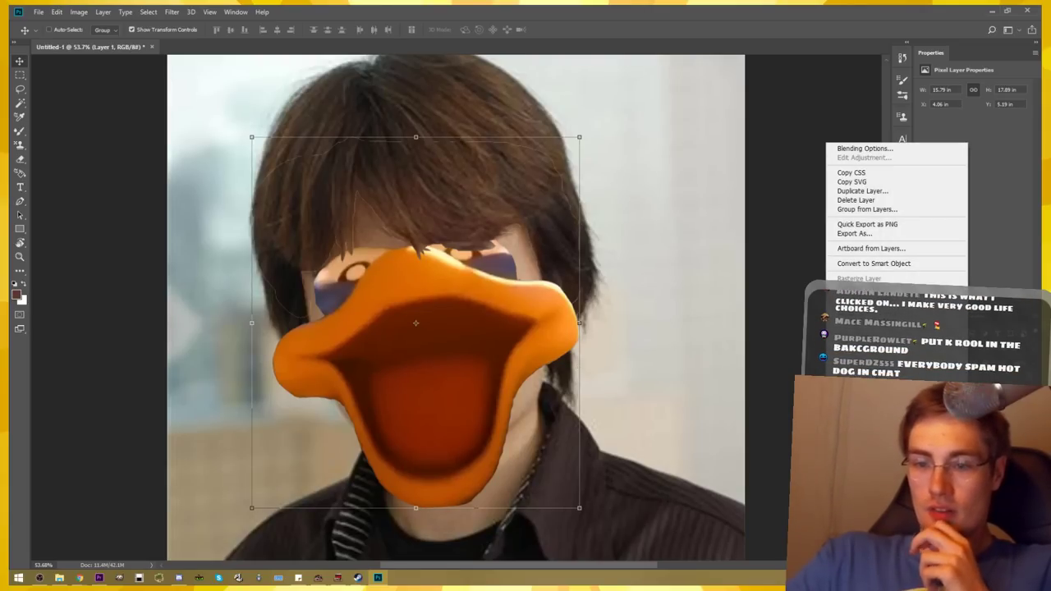
click(827, 410)
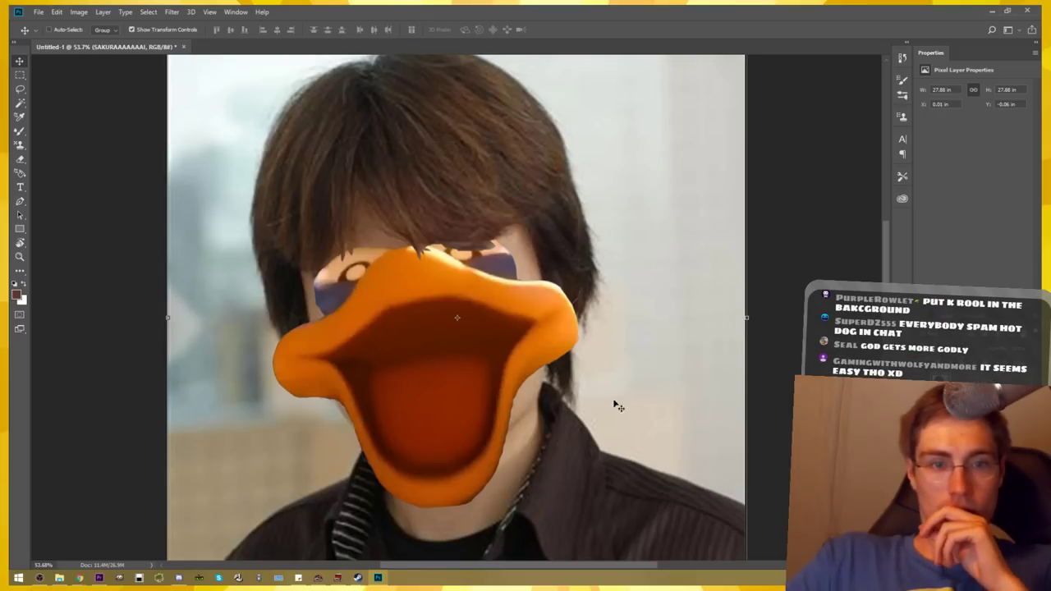
Zoom in on the beak edge and pick the Smudge Tool from the extra-tools flyout
drag(426, 197, 289, 200)
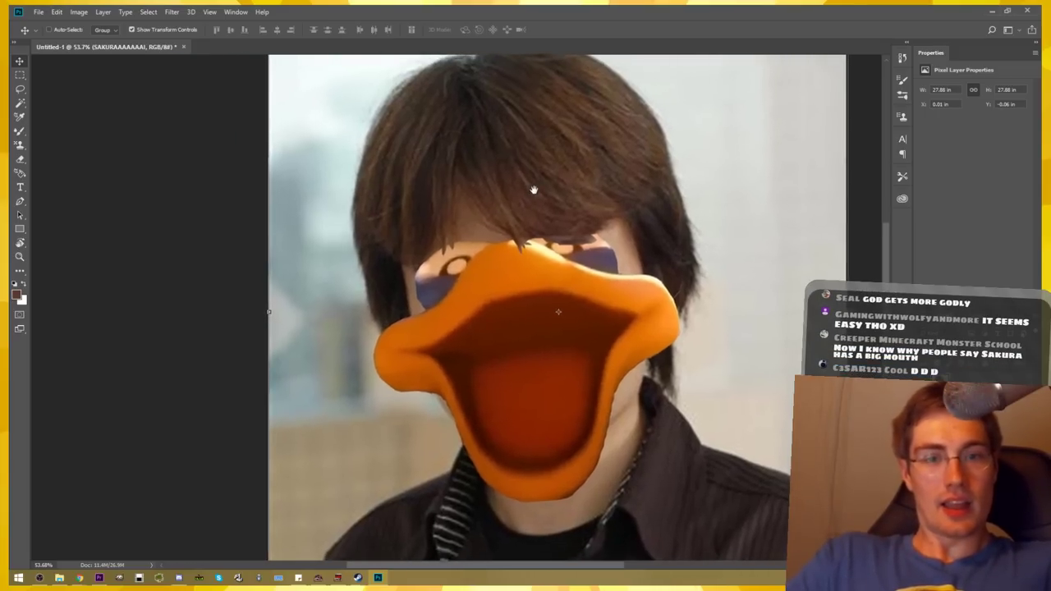
scroll(289, 200, up, 2)
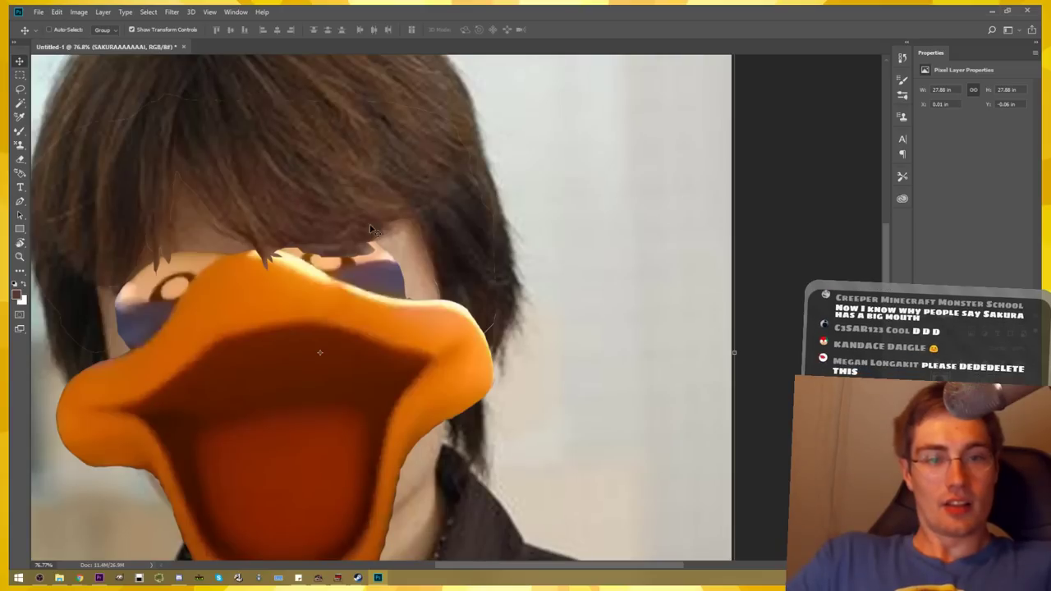
scroll(458, 271, up, 1)
scroll(457, 271, up, 2)
scroll(456, 273, up, 2)
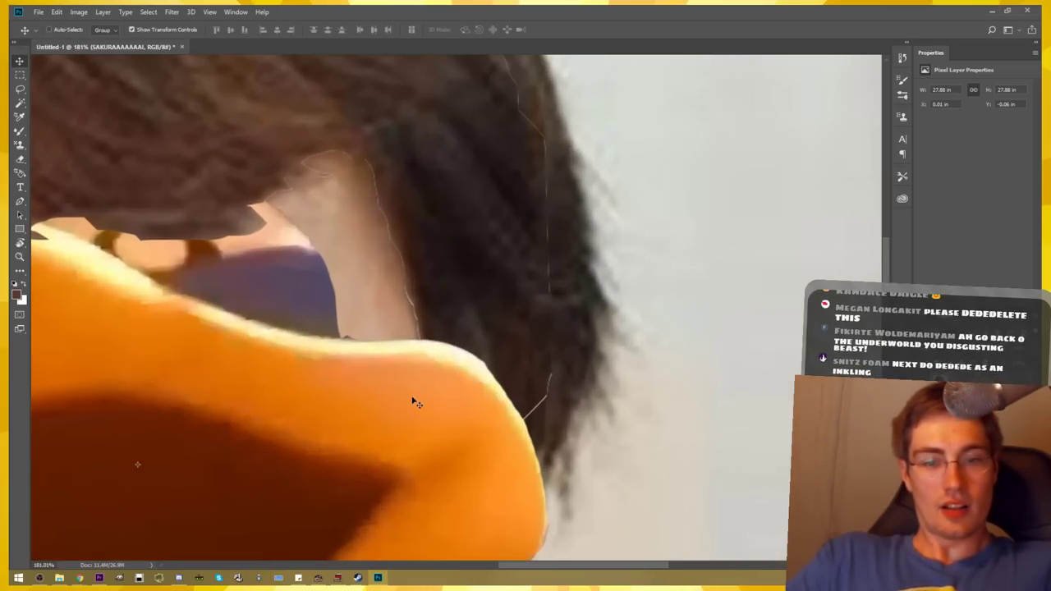
click(20, 271)
click(74, 288)
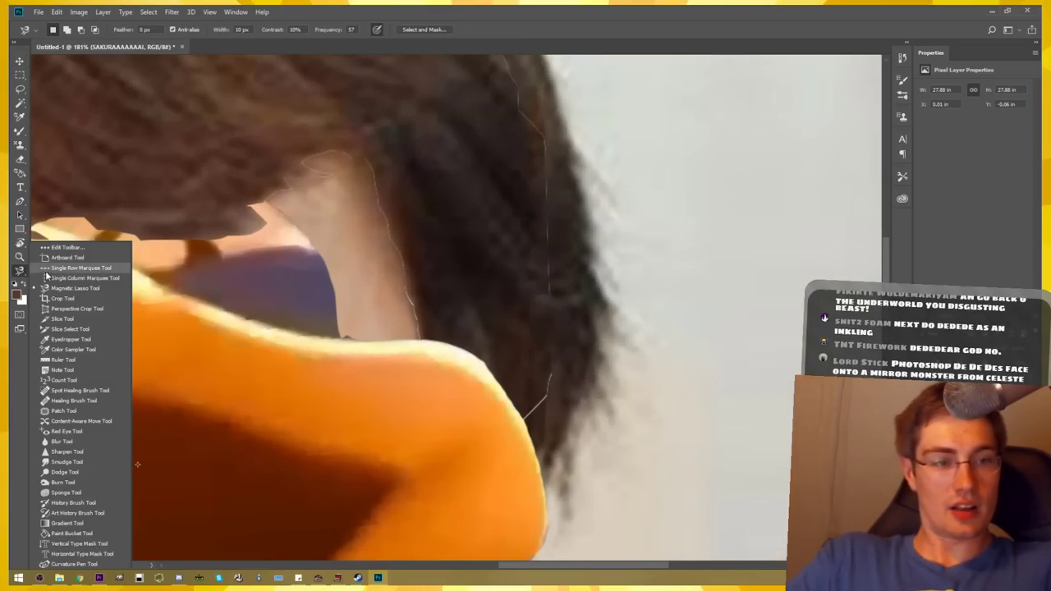
click(65, 461)
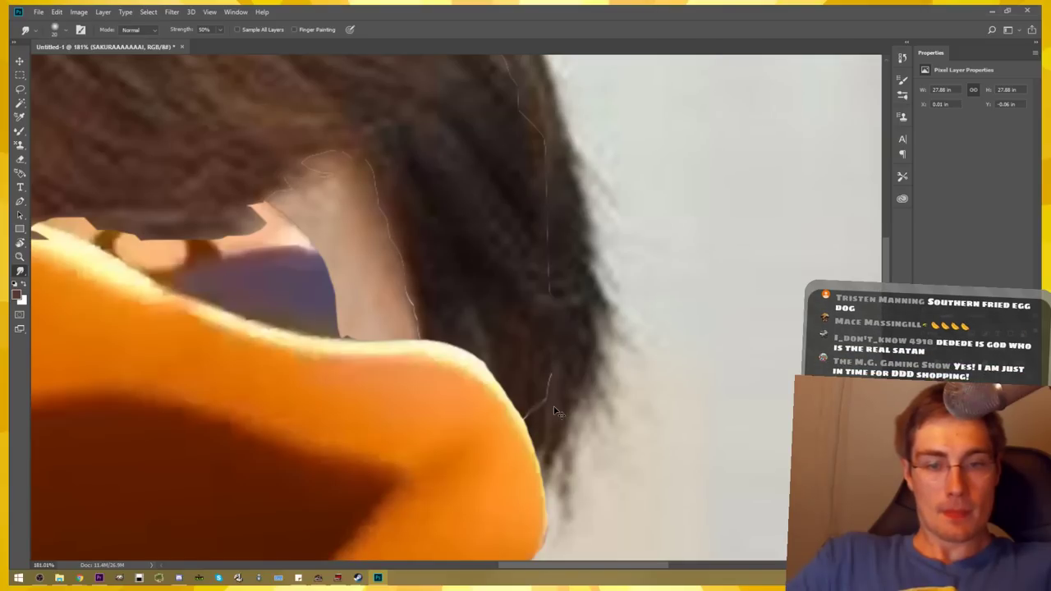
Look through the Edit menu and extra-tools flyout, keeping the Smudge Tool active
click(57, 11)
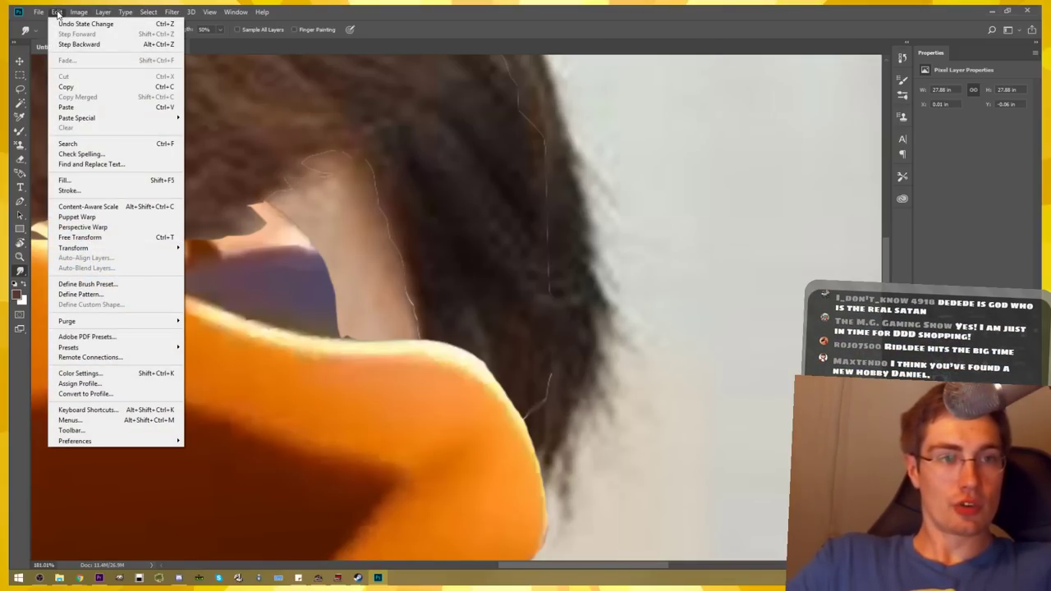
click(57, 11)
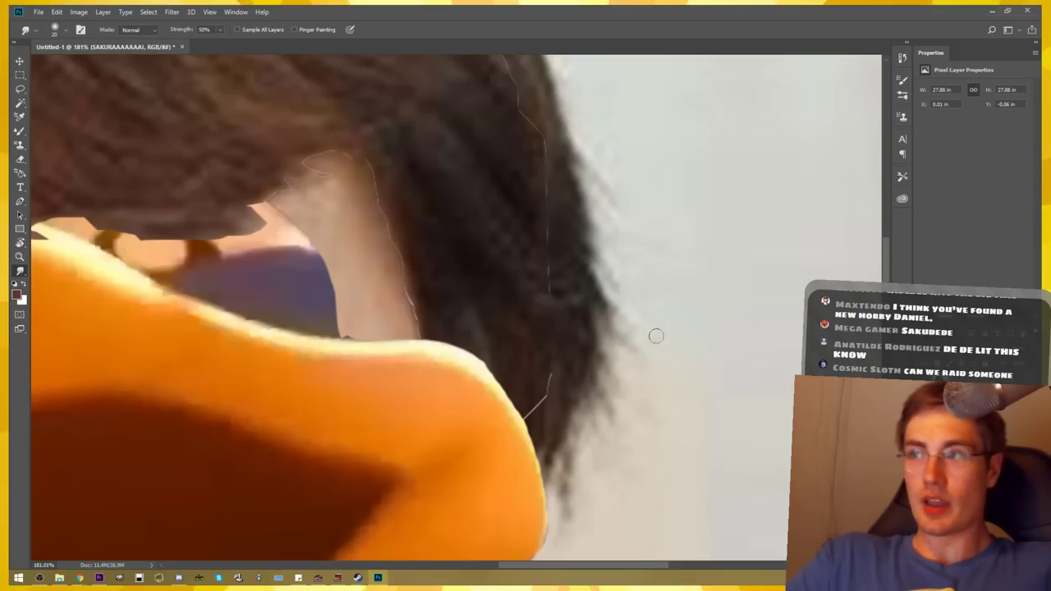
scroll(575, 346, up, 2)
scroll(553, 348, up, 1)
scroll(553, 347, up, 1)
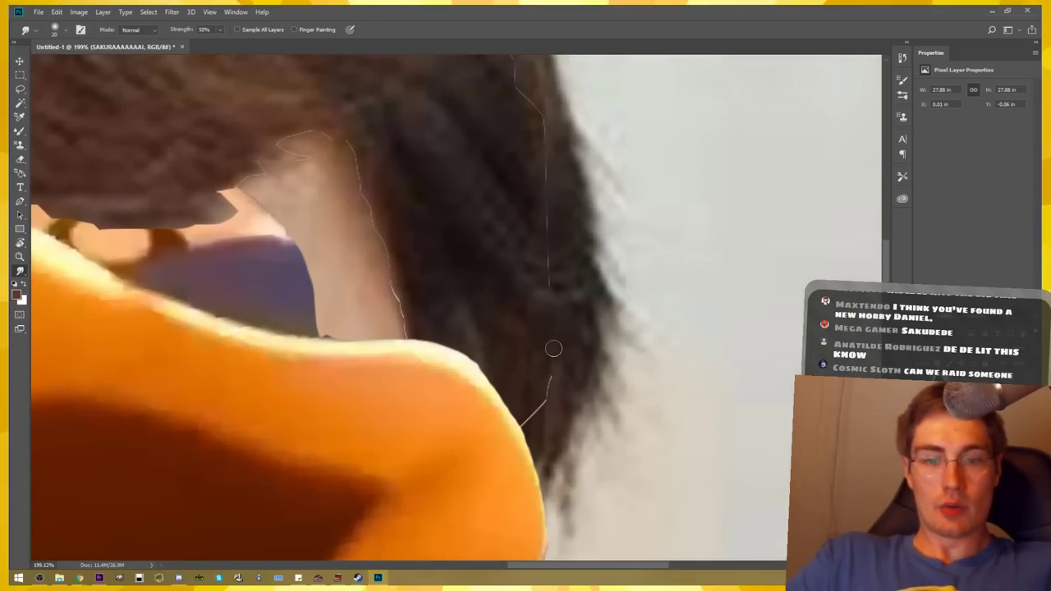
scroll(555, 358, up, 1)
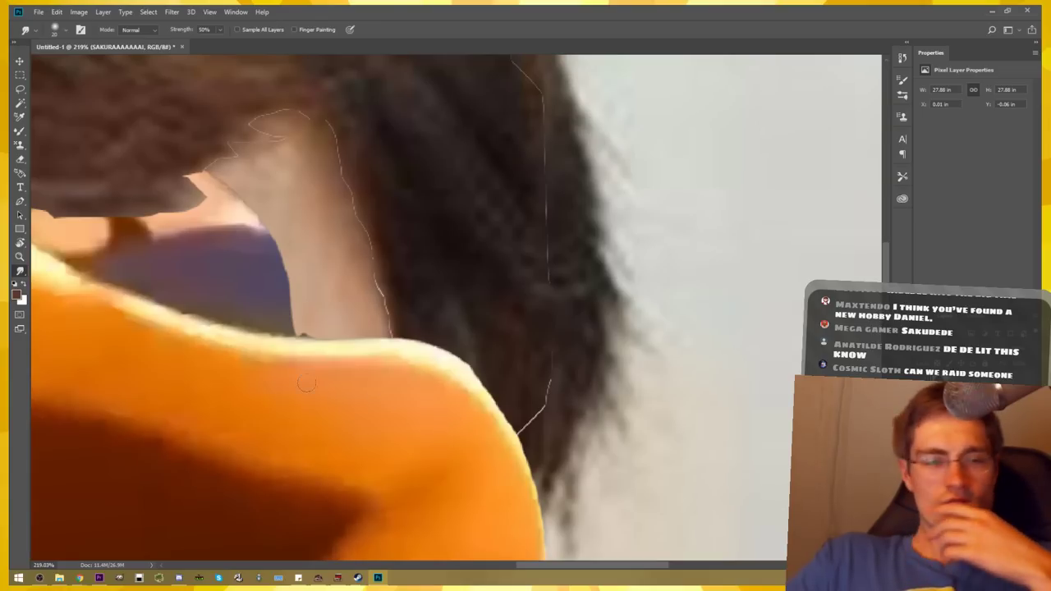
click(18, 272)
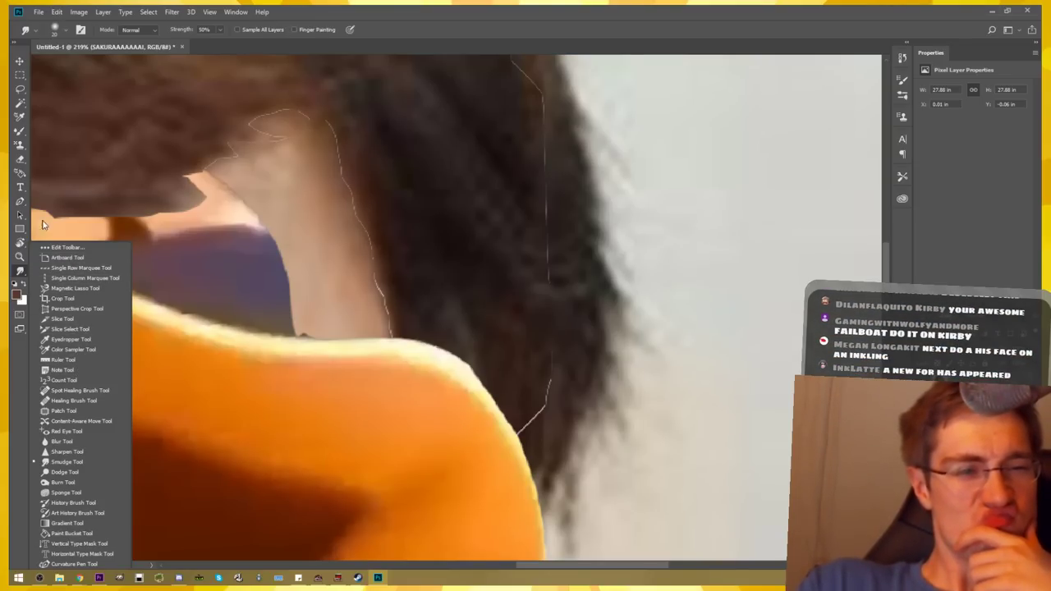
click(18, 64)
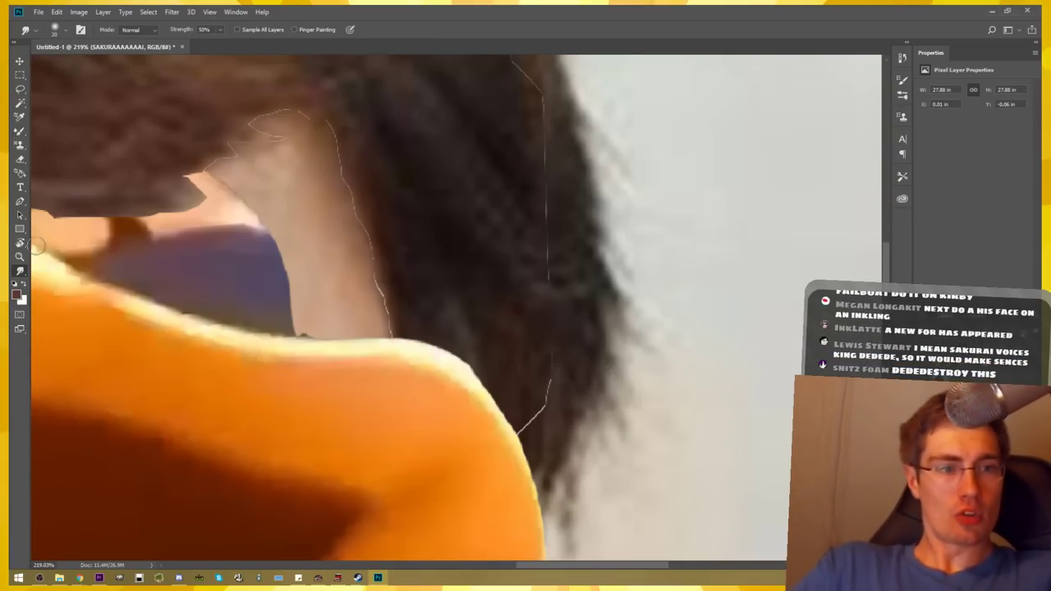
Close the tool flyout and switch to the freehand Lasso tool
click(20, 279)
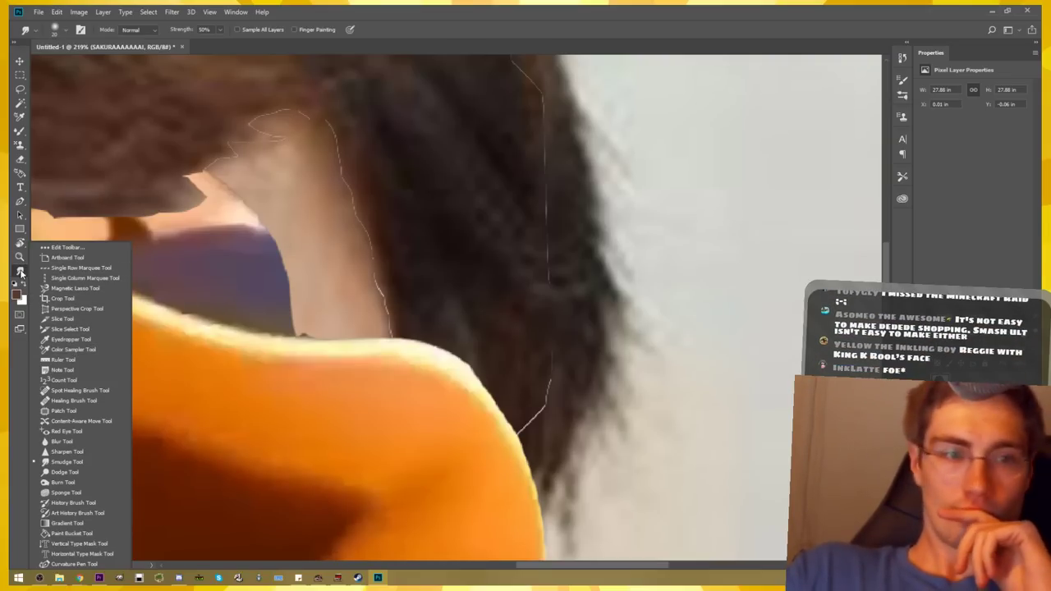
click(20, 271)
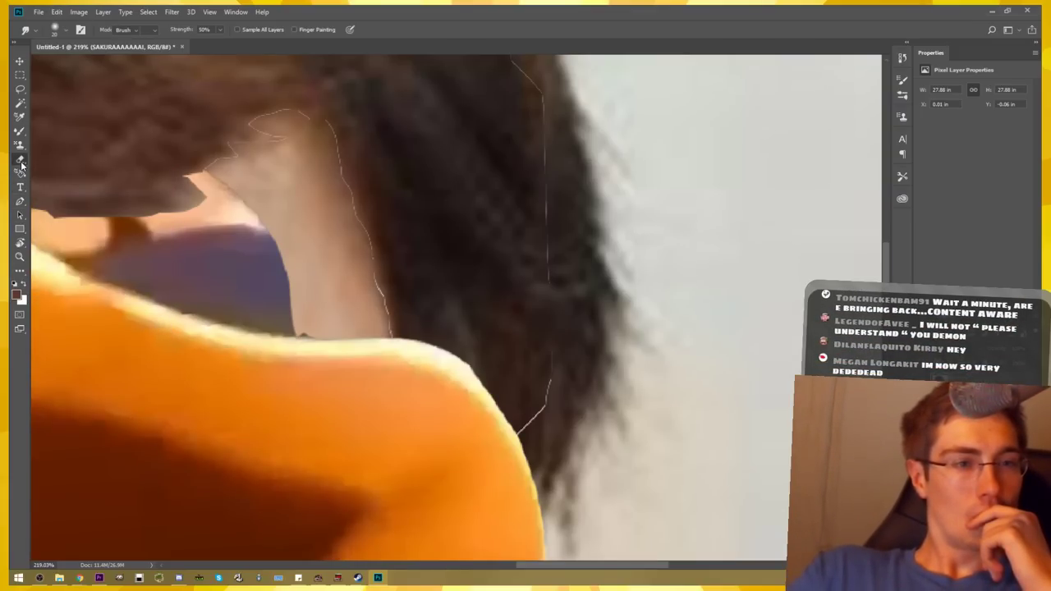
click(23, 173)
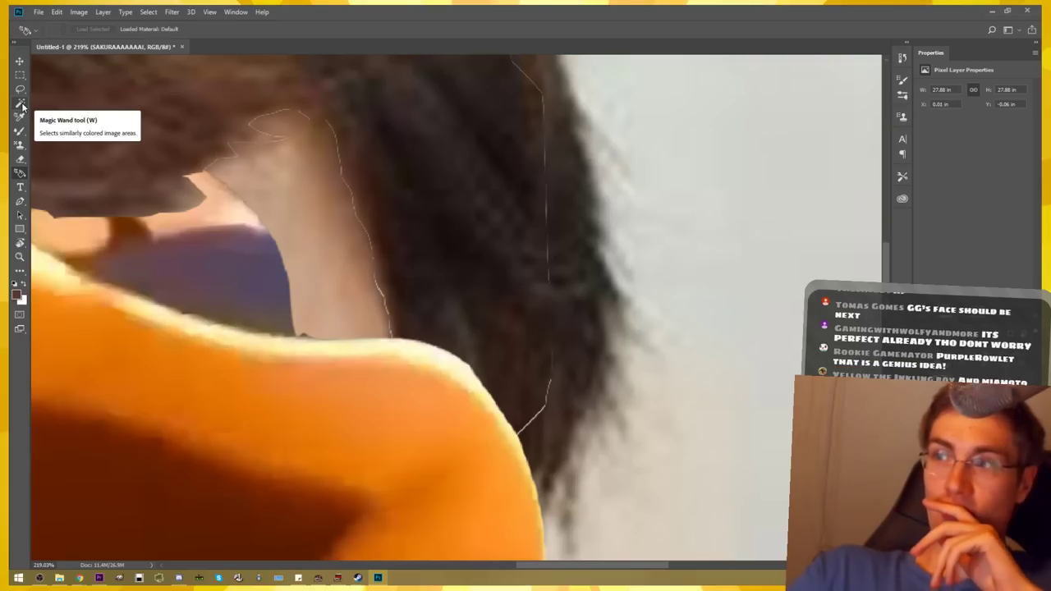
click(23, 66)
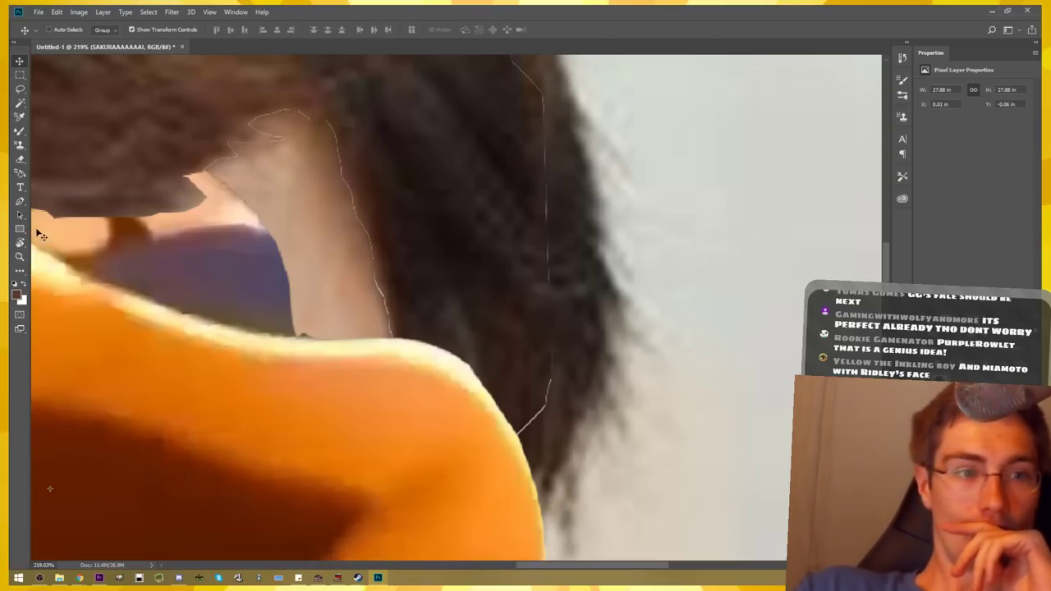
click(20, 89)
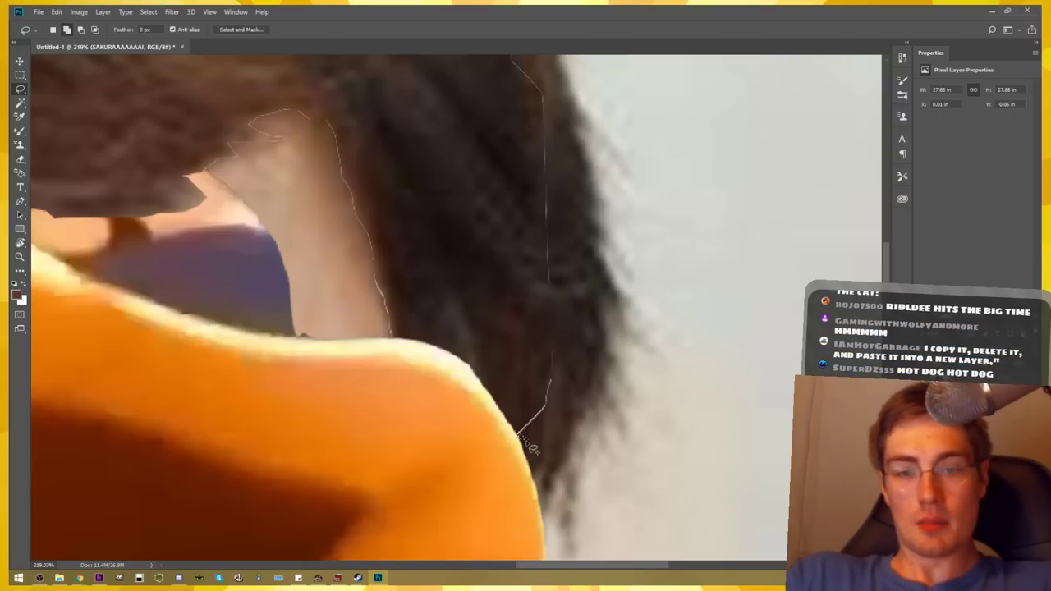
Lasso a first hair strand beside the beak, then zoom in closer
drag(524, 440, 575, 345)
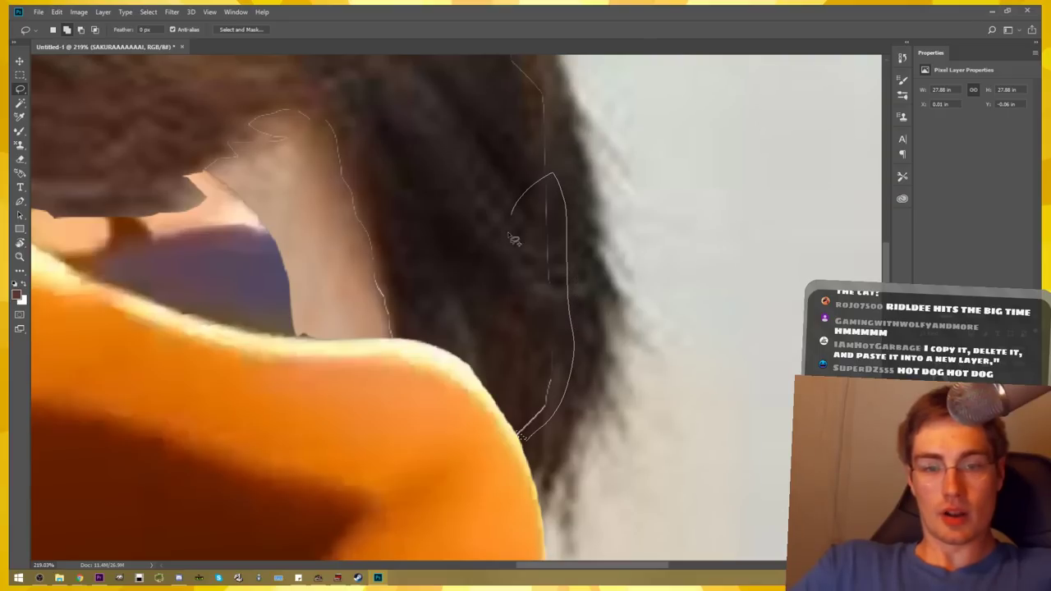
drag(514, 239, 520, 402)
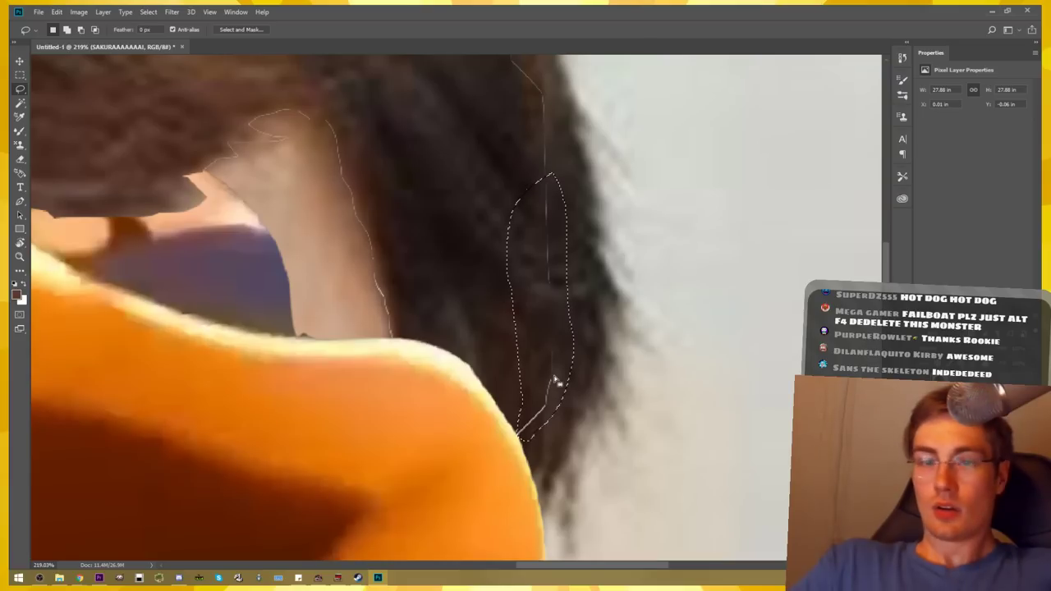
scroll(555, 382, up, 3)
scroll(556, 375, up, 3)
scroll(555, 378, up, 3)
scroll(554, 399, up, 3)
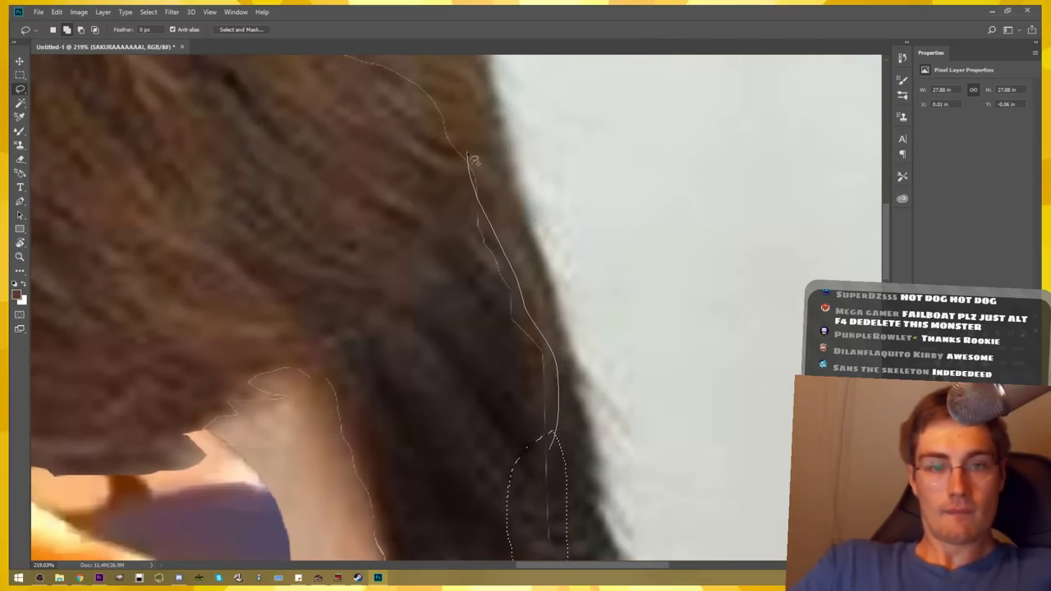
drag(467, 267, 461, 168)
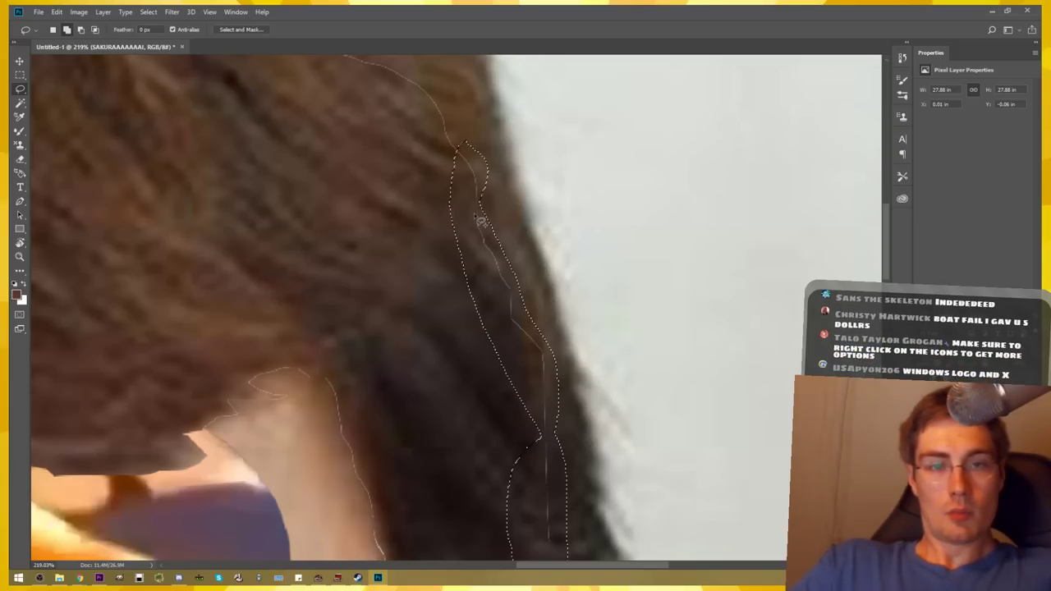
scroll(478, 217, up, 3)
Trace the lasso across the top and down the left edge of the hair
drag(382, 200, 762, 408)
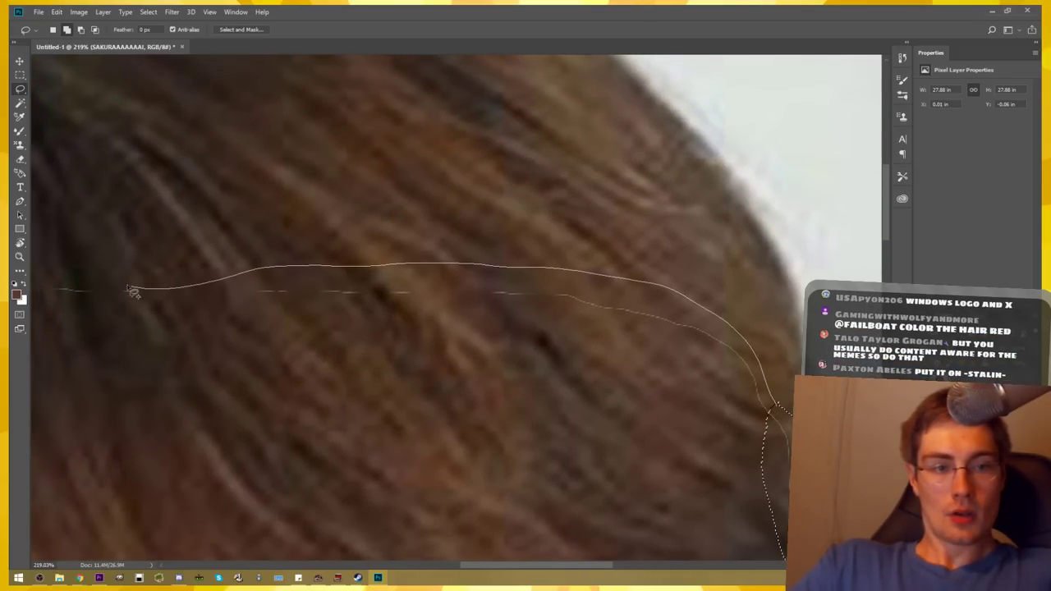
mouse_move(93, 293)
mouse_down()
mouse_move(89, 320)
mouse_move(493, 334)
mouse_move(679, 354)
mouse_up()
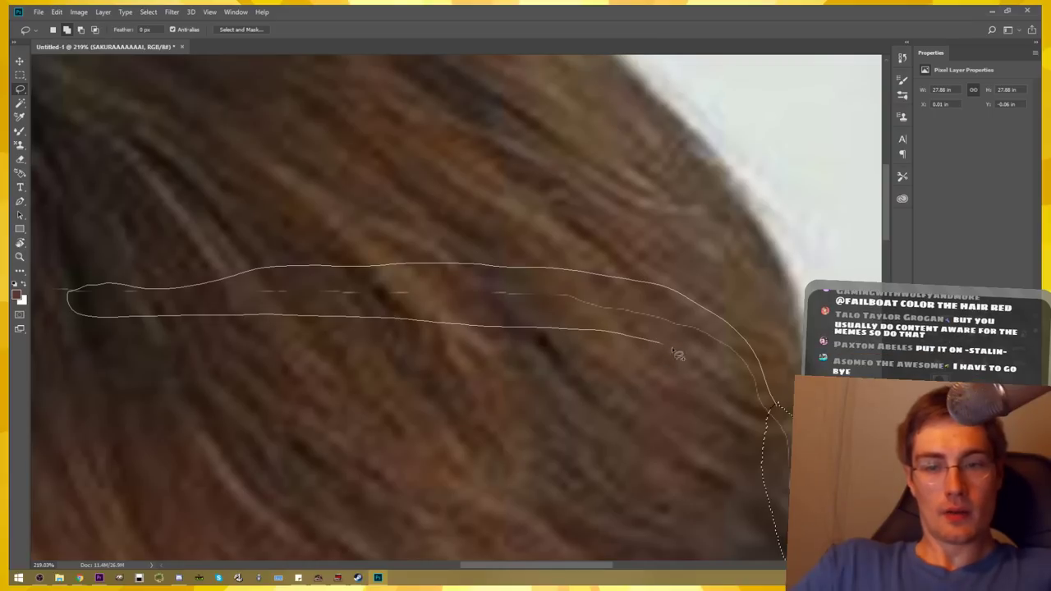
drag(754, 399, 770, 431)
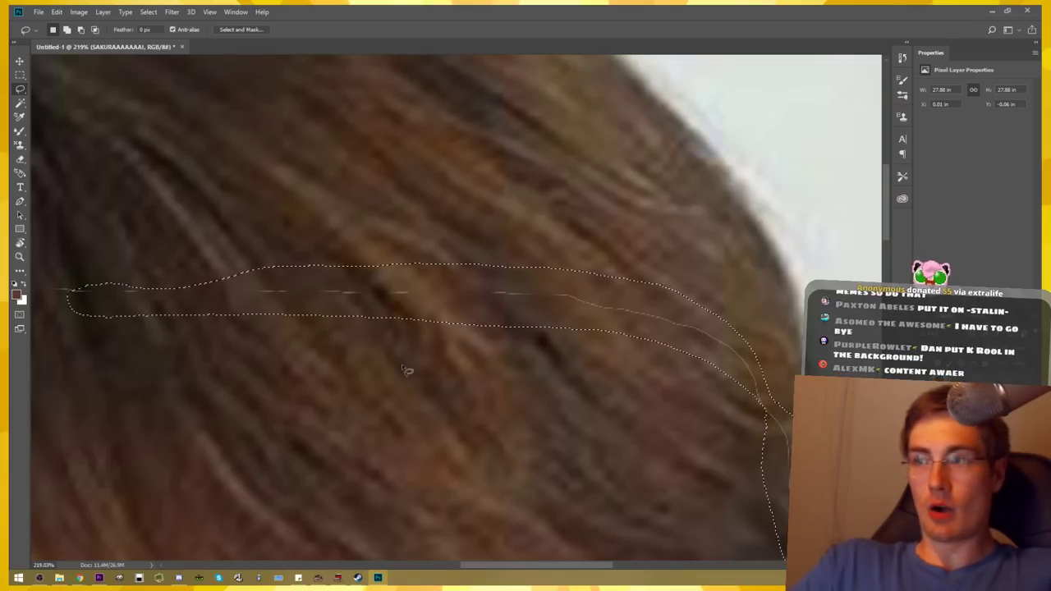
mouse_move(403, 366)
mouse_down()
mouse_move(481, 339)
mouse_move(728, 334)
mouse_up()
drag(427, 337, 627, 321)
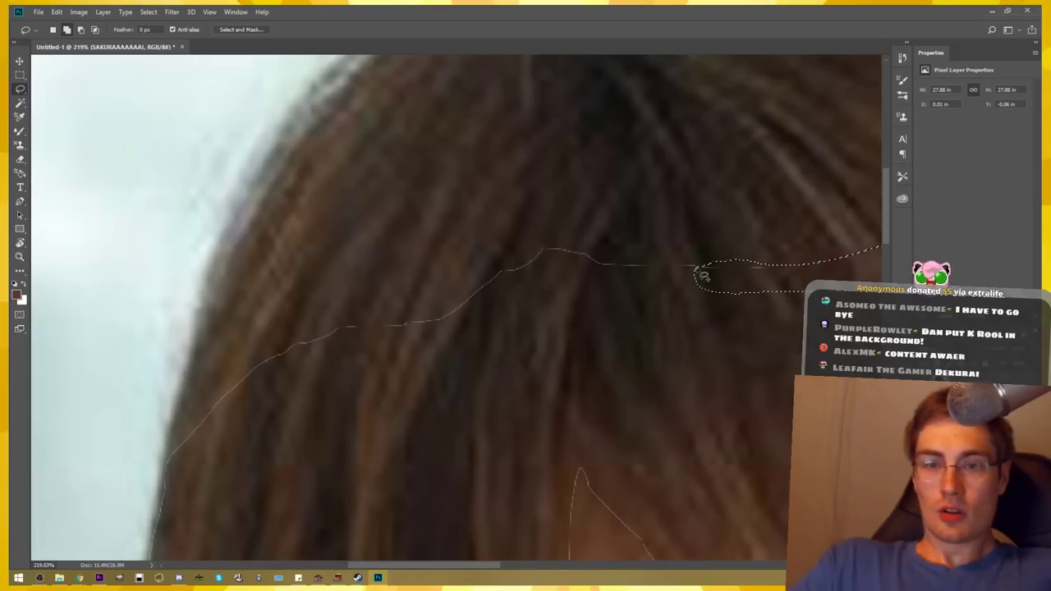
mouse_move(484, 273)
mouse_down()
mouse_move(436, 310)
mouse_move(333, 317)
mouse_up()
mouse_move(209, 404)
mouse_down()
mouse_move(172, 462)
mouse_move(404, 351)
mouse_move(592, 298)
mouse_move(695, 277)
mouse_move(723, 284)
mouse_up()
drag(362, 462, 621, 169)
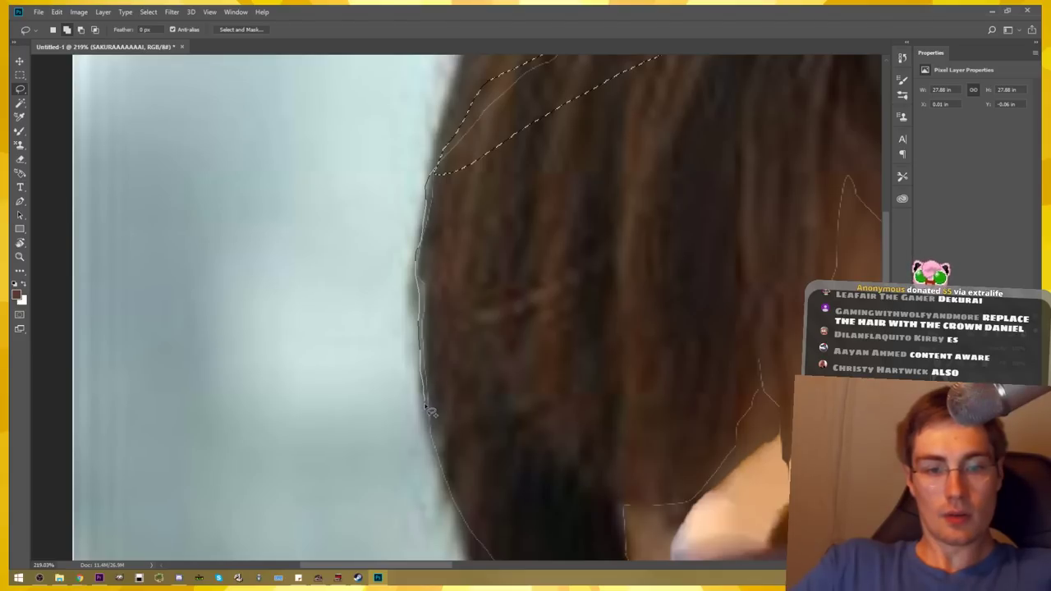
drag(428, 410, 453, 435)
mouse_move(442, 326)
mouse_down()
mouse_move(436, 216)
mouse_move(446, 169)
mouse_up()
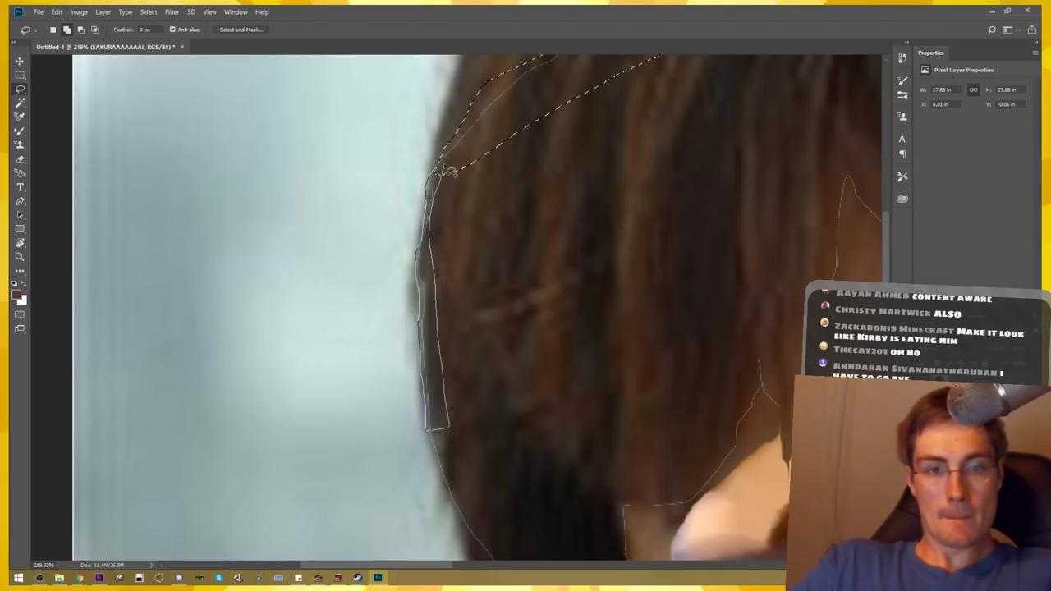
Trace the gap alongside the beak's side edge and close the selection
mouse_move(537, 398)
mouse_down()
mouse_move(524, 140)
mouse_move(491, 169)
mouse_up()
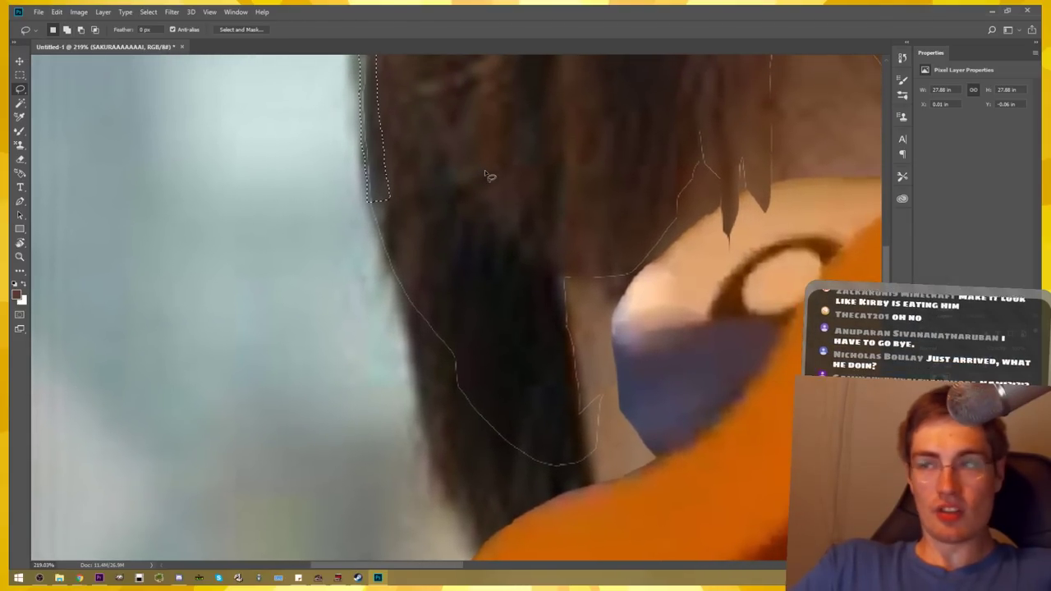
drag(479, 270, 431, 284)
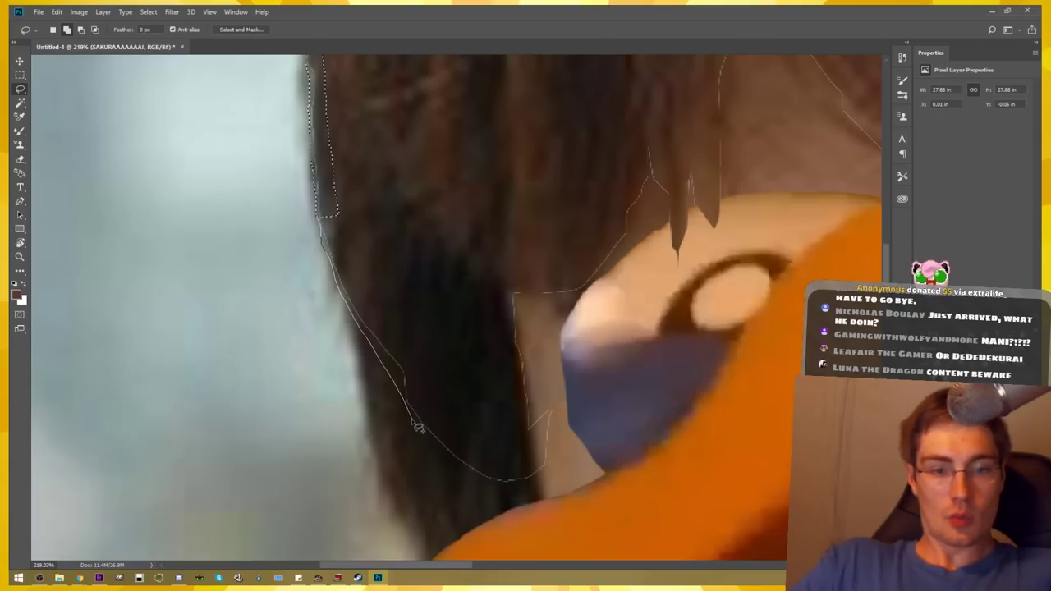
mouse_move(472, 485)
mouse_down()
mouse_move(548, 484)
mouse_move(560, 439)
mouse_move(548, 417)
mouse_move(542, 426)
mouse_move(526, 340)
mouse_up()
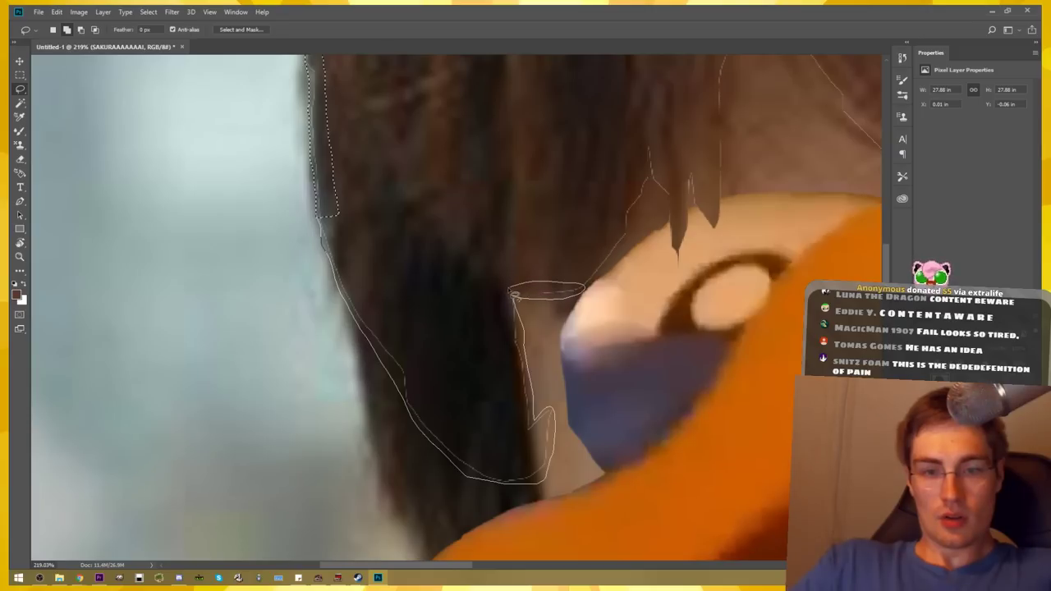
drag(514, 296, 517, 346)
drag(521, 390, 531, 474)
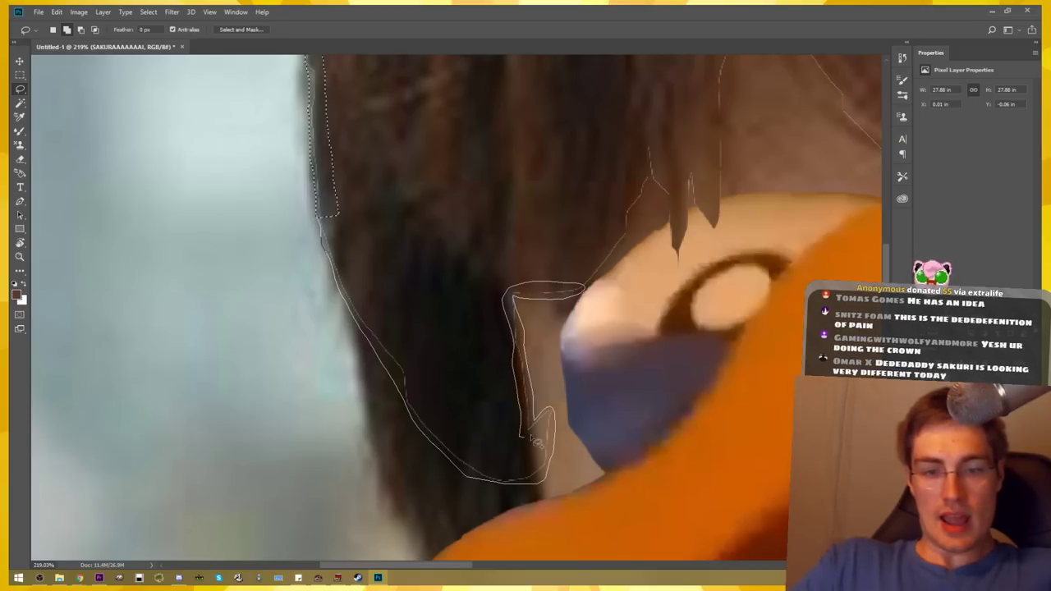
mouse_move(475, 454)
mouse_down()
mouse_move(422, 392)
mouse_move(328, 221)
mouse_up()
Outline the hair spikes above the beak with the lasso
mouse_move(643, 276)
mouse_down()
mouse_move(436, 352)
mouse_move(385, 436)
mouse_up()
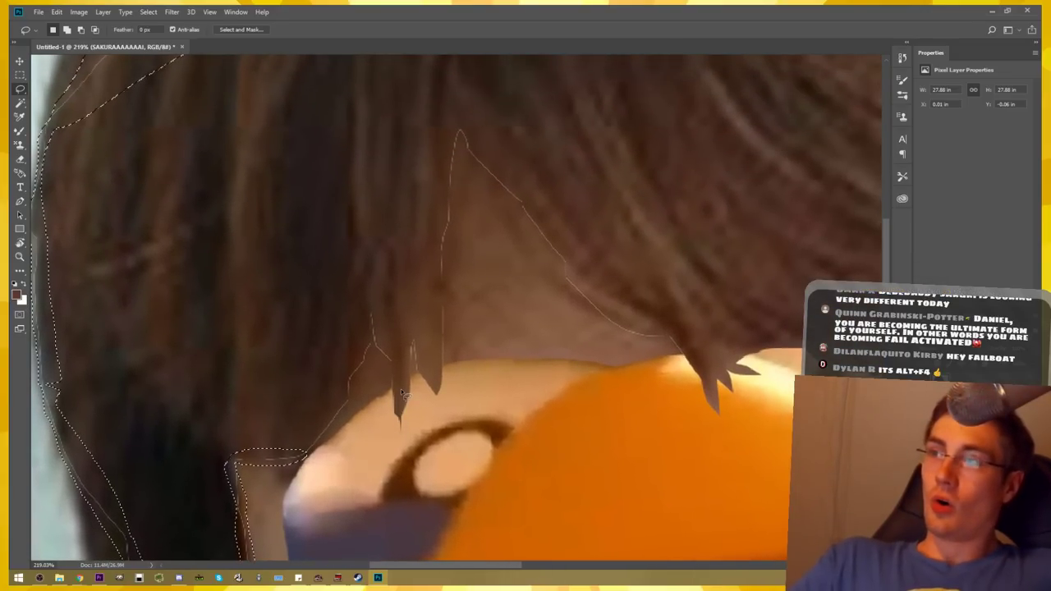
drag(303, 453, 375, 316)
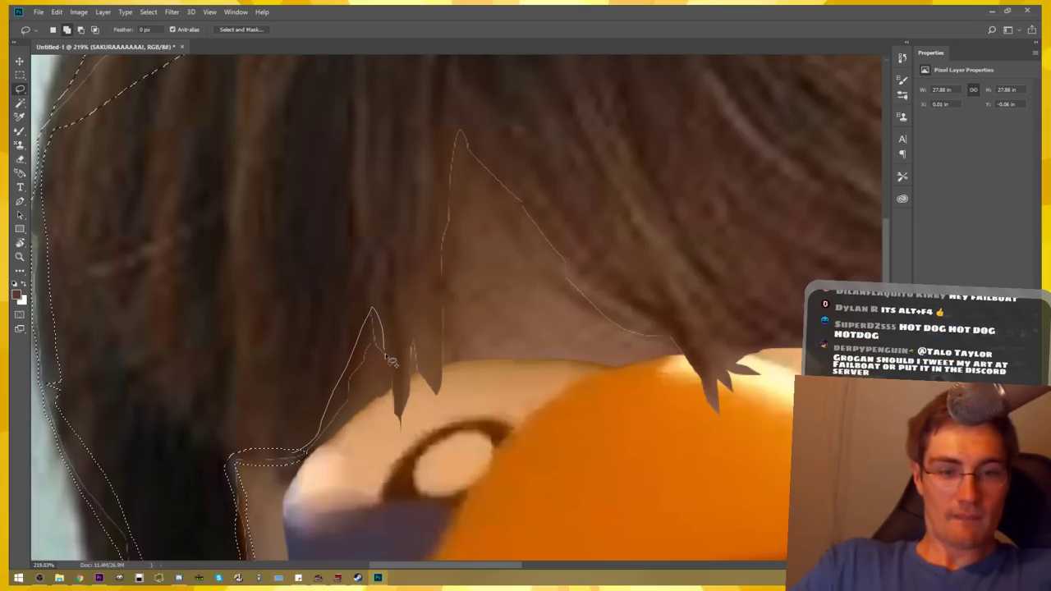
mouse_move(391, 362)
mouse_down()
mouse_move(408, 375)
mouse_move(440, 271)
mouse_move(447, 194)
mouse_up()
drag(458, 136, 484, 153)
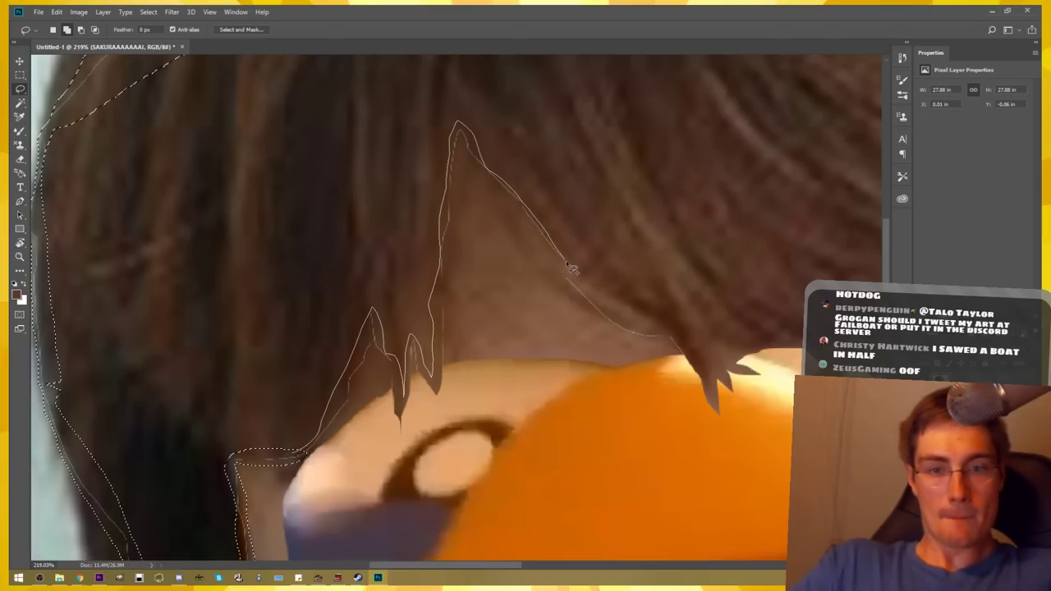
mouse_move(587, 289)
mouse_down()
mouse_move(604, 309)
mouse_move(672, 339)
mouse_move(633, 346)
mouse_up()
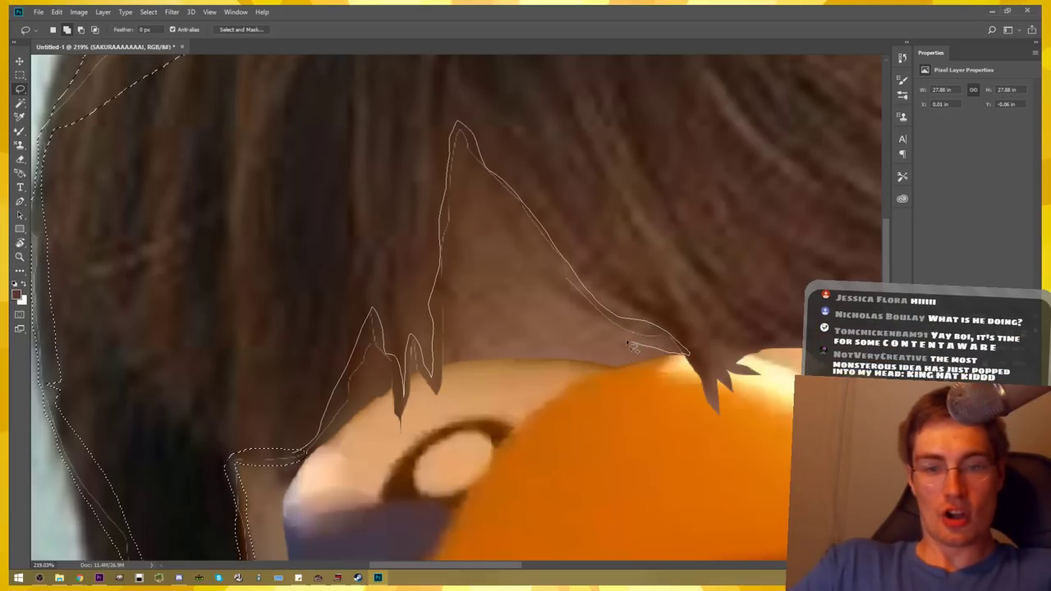
mouse_move(530, 230)
mouse_down()
mouse_move(469, 164)
mouse_move(468, 231)
mouse_up()
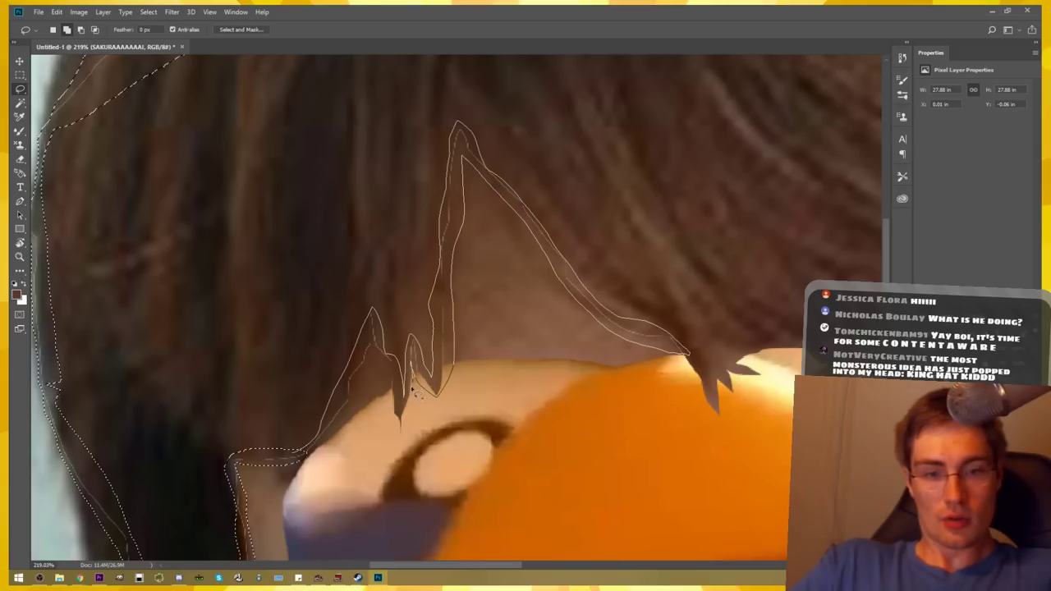
drag(400, 427, 380, 370)
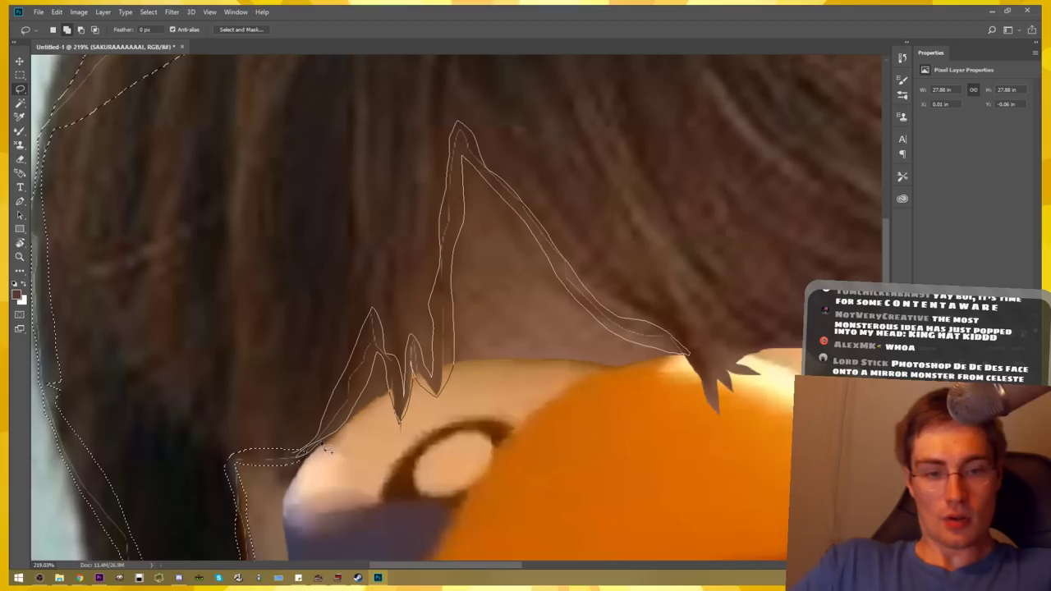
drag(328, 450, 312, 452)
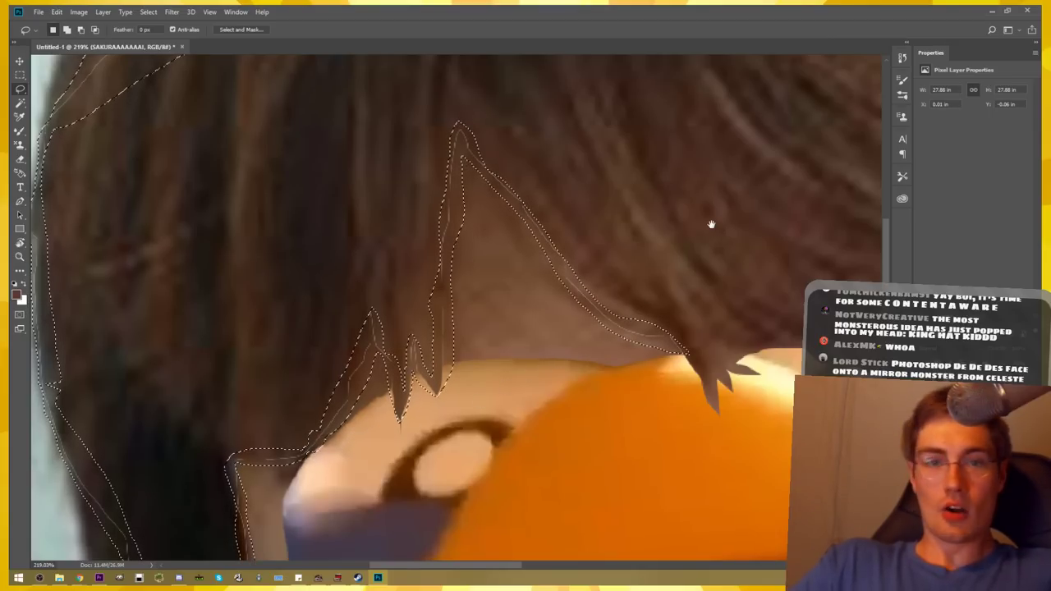
Add the gap along the beak's right side, zoom out, and bring up Edit > Fill
mouse_move(711, 224)
mouse_down()
mouse_move(410, 223)
mouse_move(338, 204)
mouse_up()
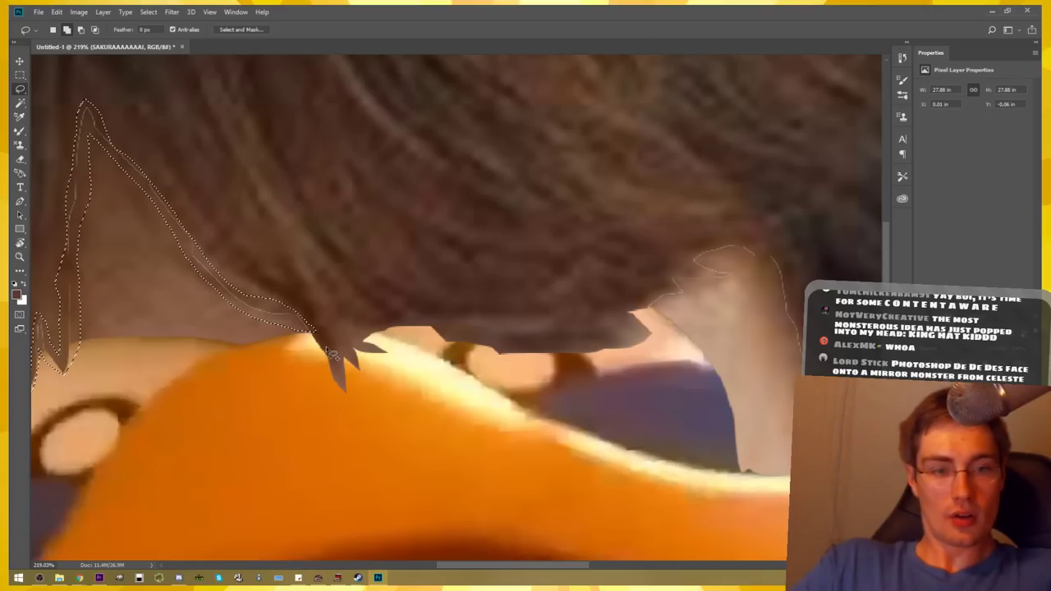
mouse_move(705, 335)
mouse_down()
mouse_move(522, 312)
mouse_move(503, 274)
mouse_up()
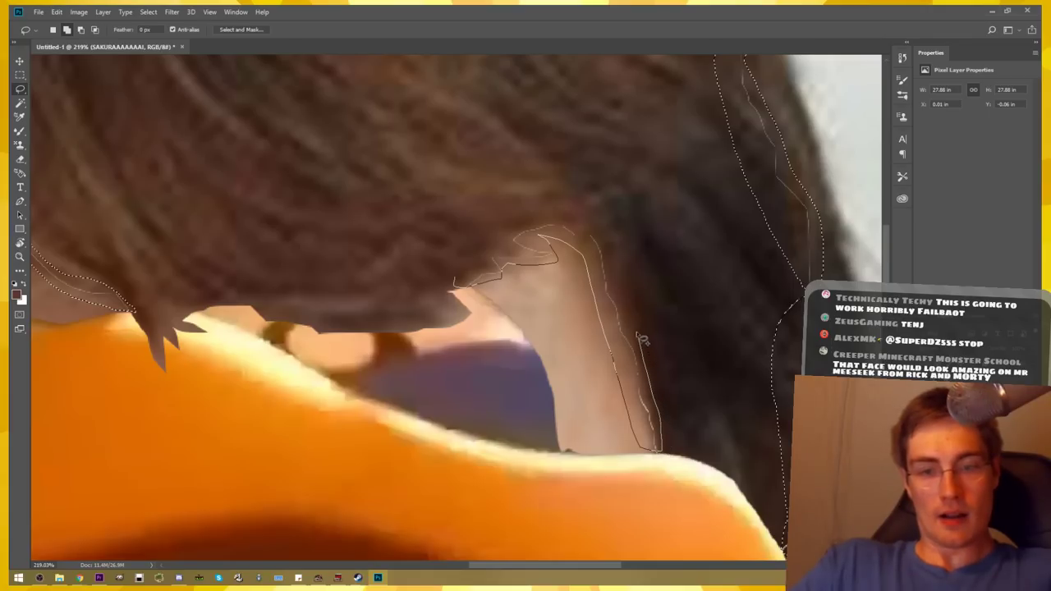
drag(545, 214, 467, 275)
scroll(501, 329, down, 3)
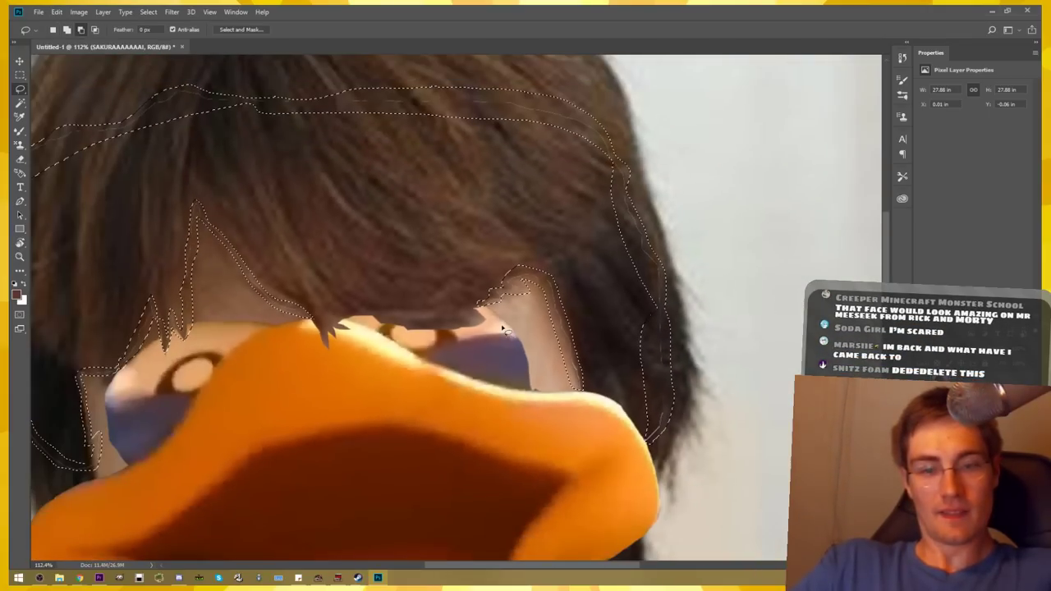
scroll(504, 328, down, 3)
click(57, 11)
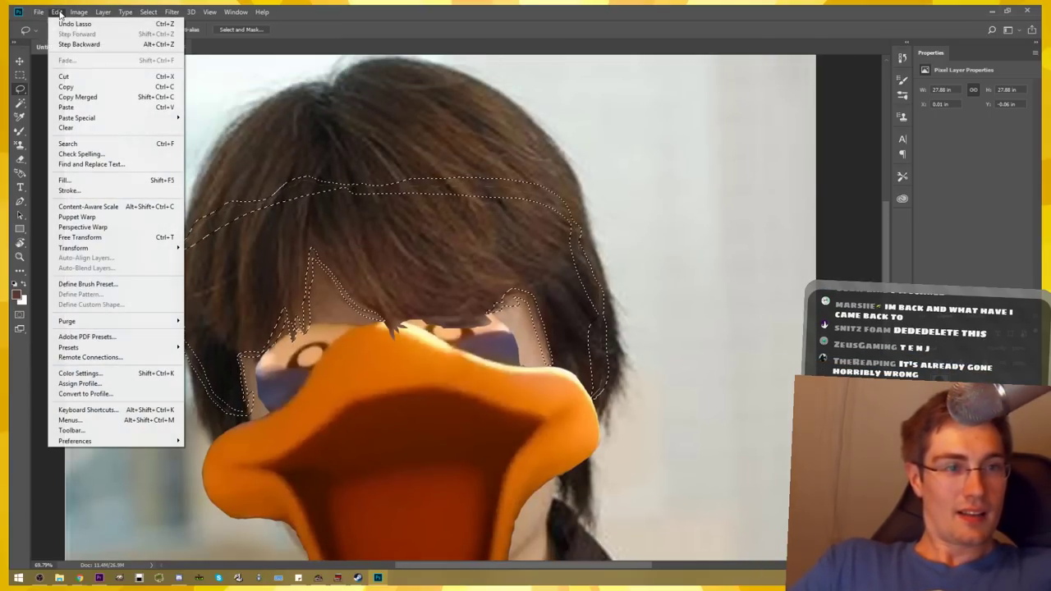
click(66, 180)
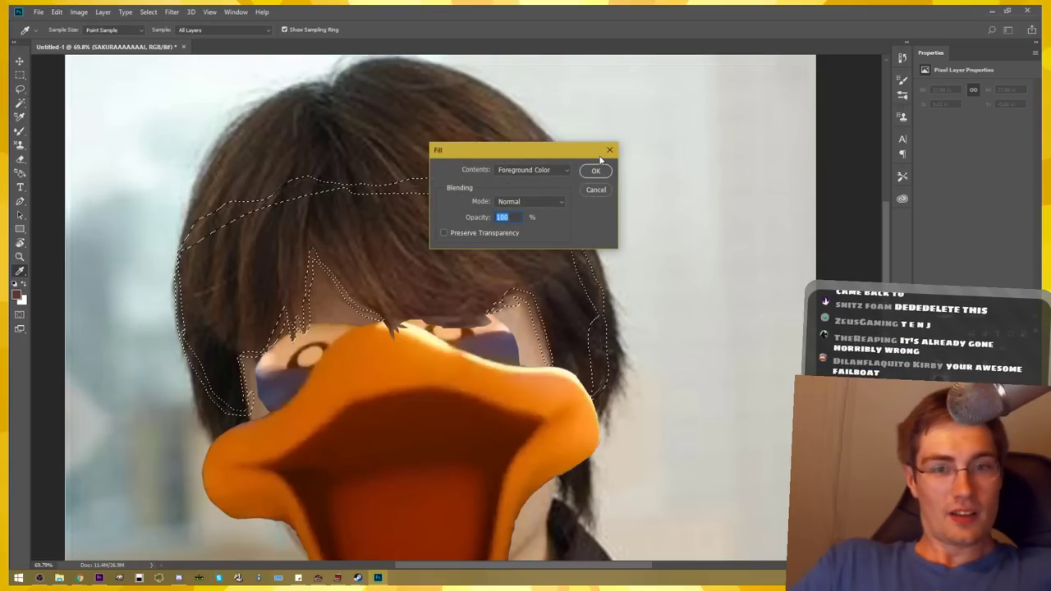
Fill the selection with Content-Aware contents, then choose Select > Deselect
click(532, 170)
click(526, 219)
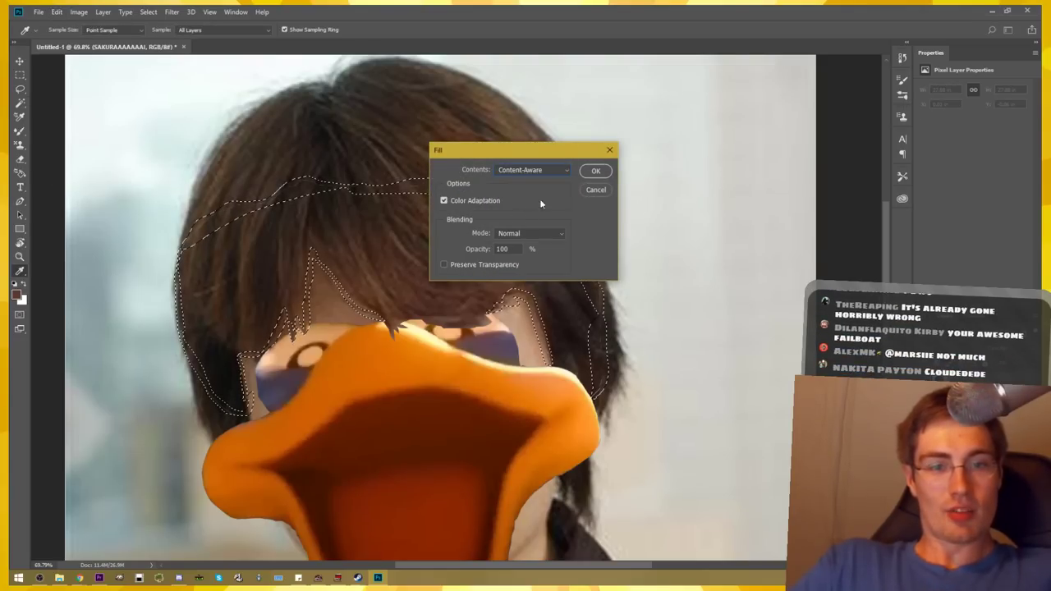
click(596, 170)
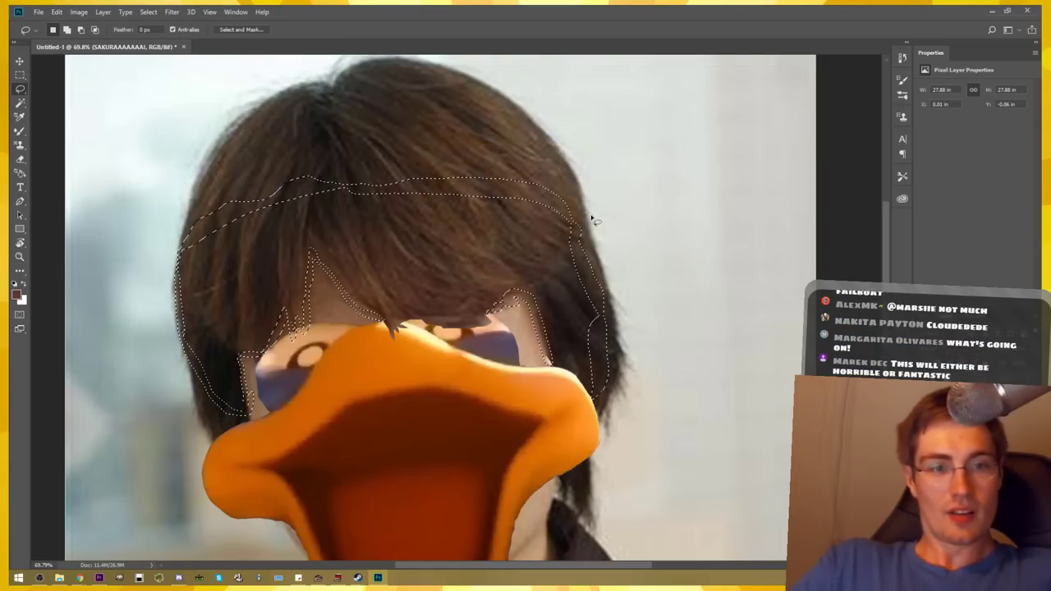
click(101, 12)
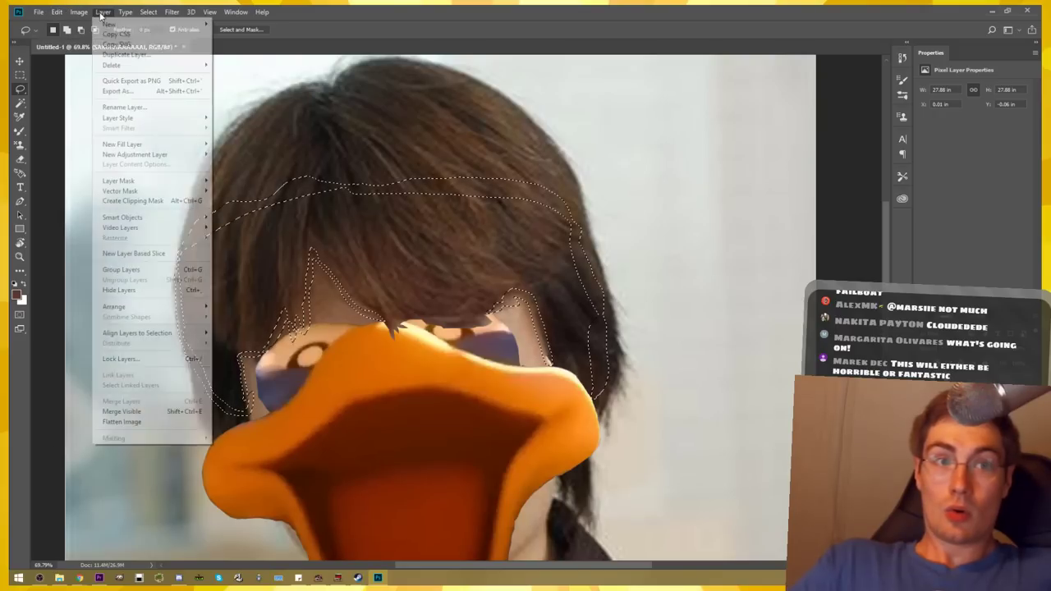
mouse_move(148, 12)
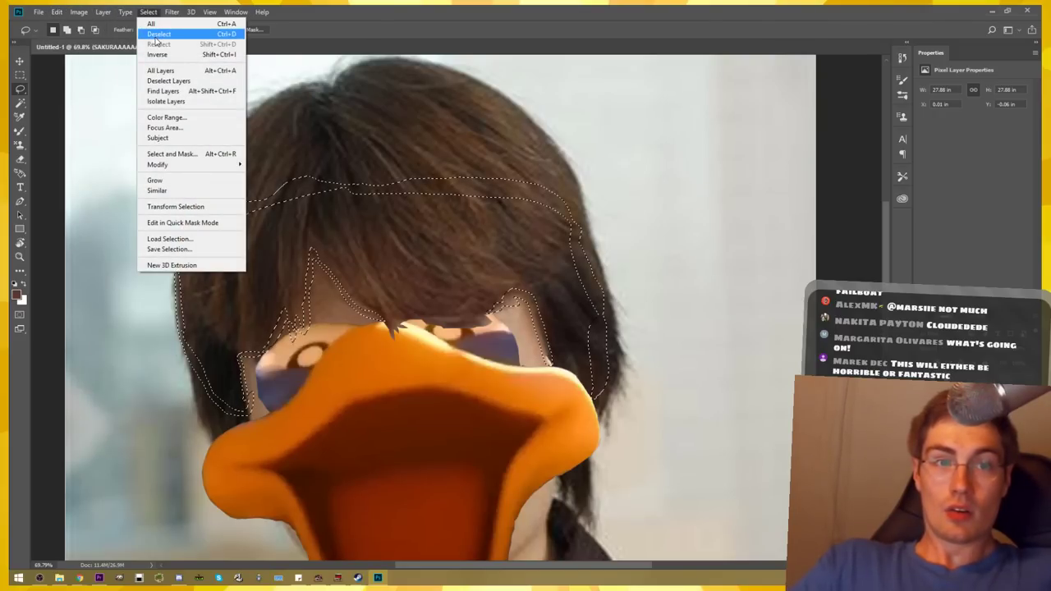
click(159, 35)
Pan and zoom around the composite to inspect the beak's top edge
drag(394, 328, 475, 312)
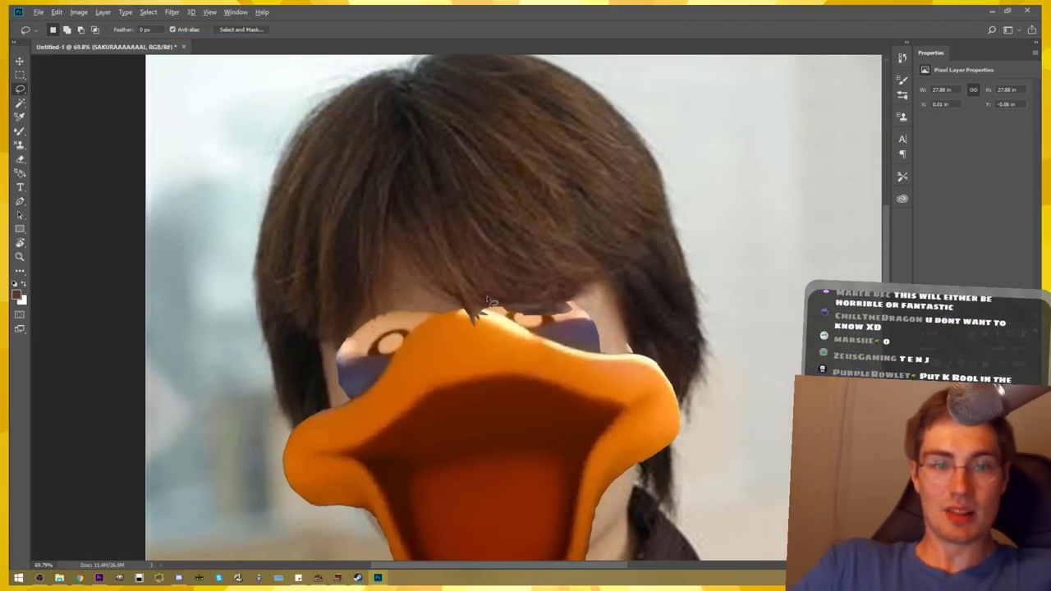
scroll(476, 312, down, 3)
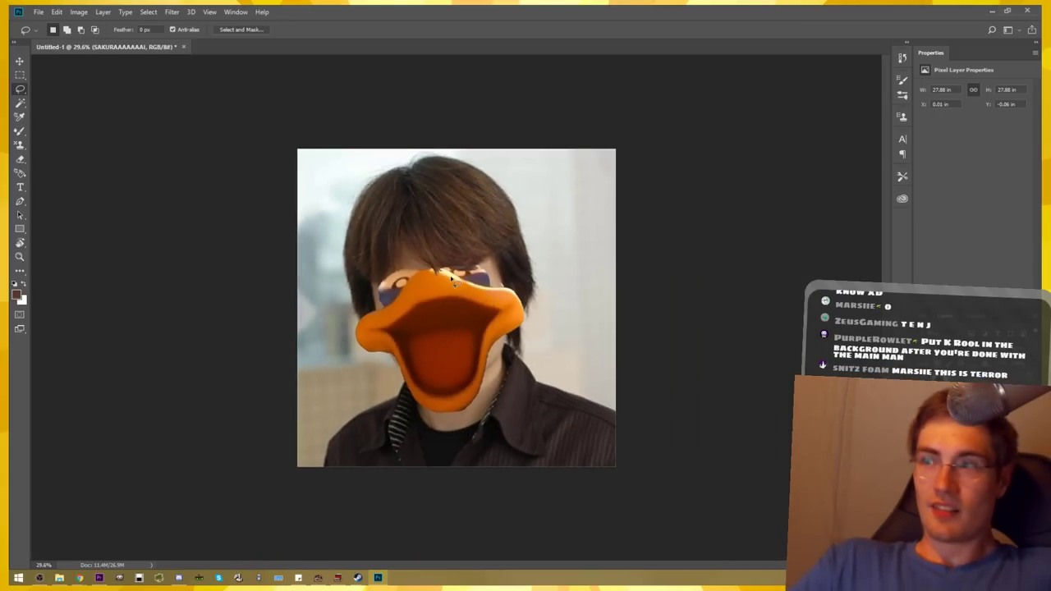
scroll(460, 288, up, 2)
scroll(451, 281, up, 1)
scroll(451, 281, up, 2)
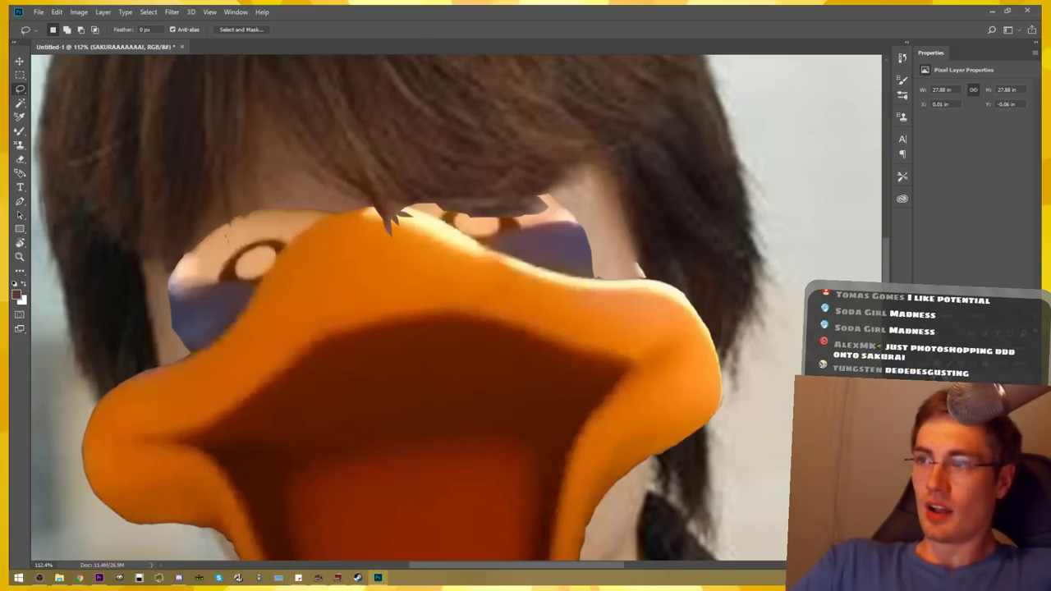
scroll(568, 233, up, 2)
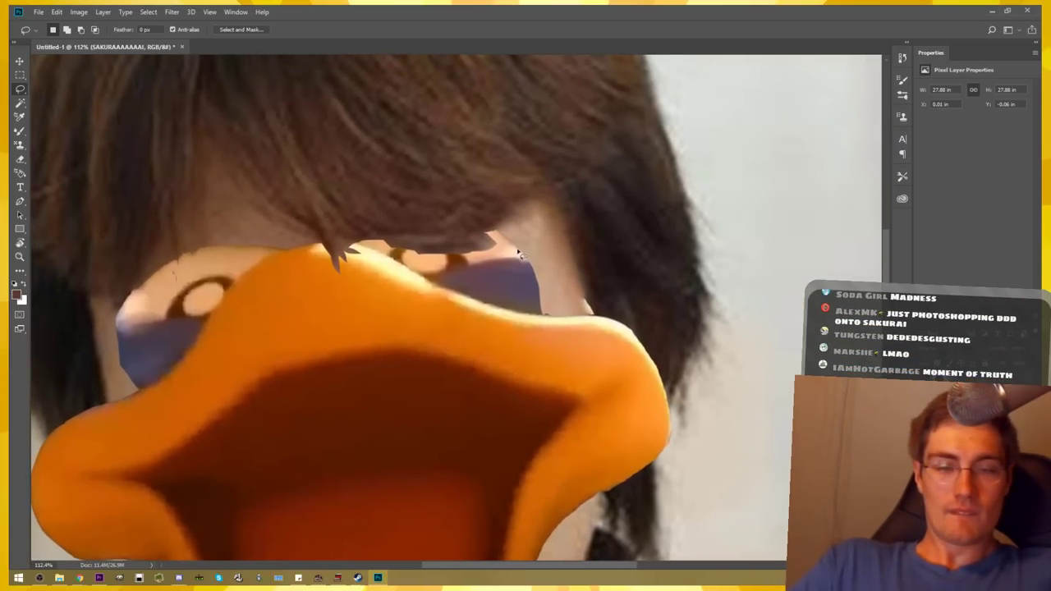
scroll(518, 261, down, 2)
scroll(518, 261, down, 5)
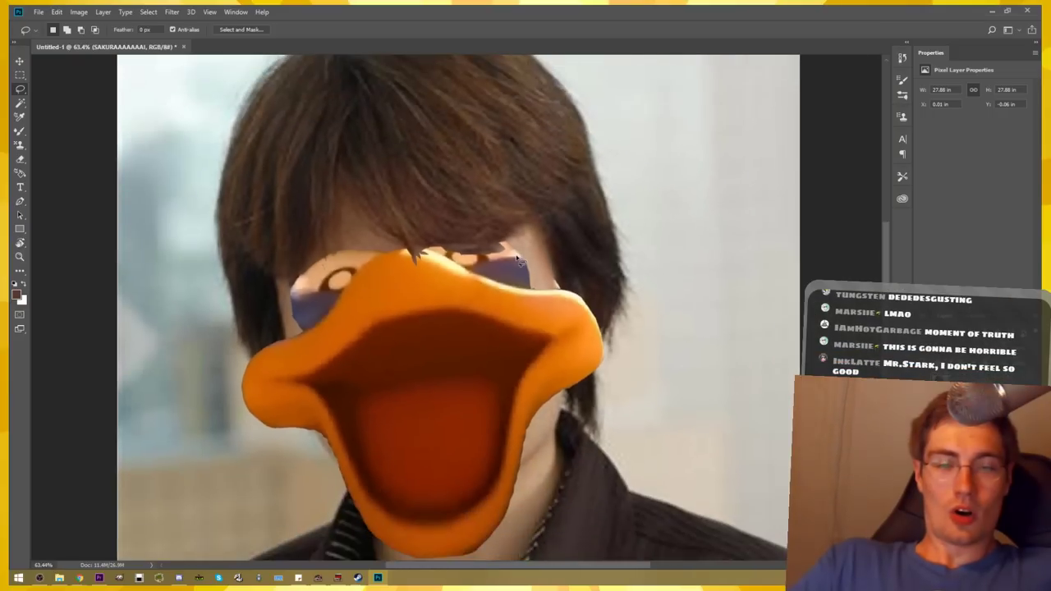
scroll(518, 261, down, 3)
scroll(518, 259, up, 2)
scroll(510, 272, up, 1)
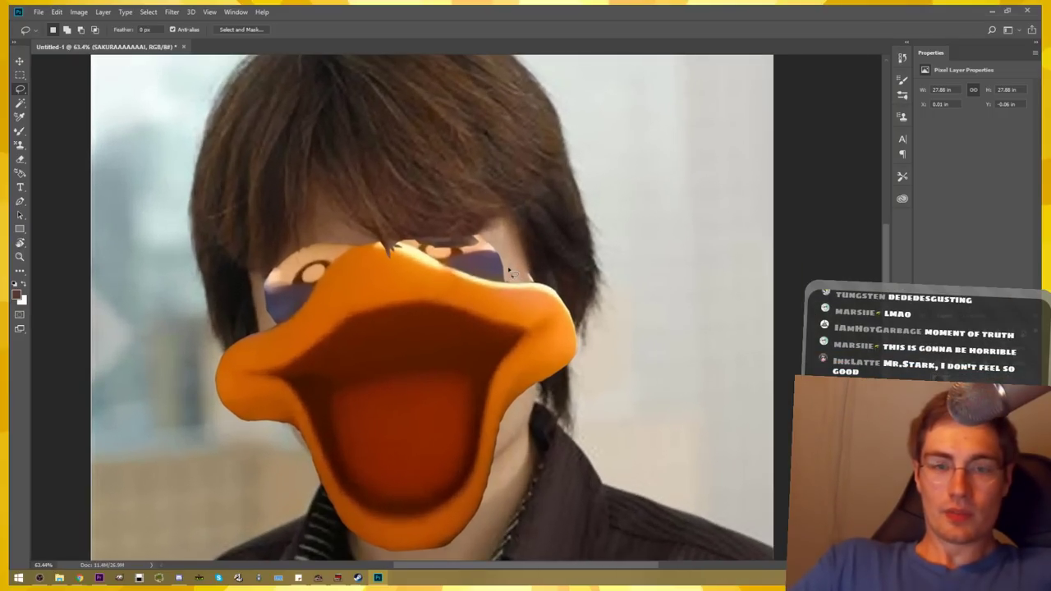
scroll(509, 271, up, 1)
scroll(506, 274, up, 1)
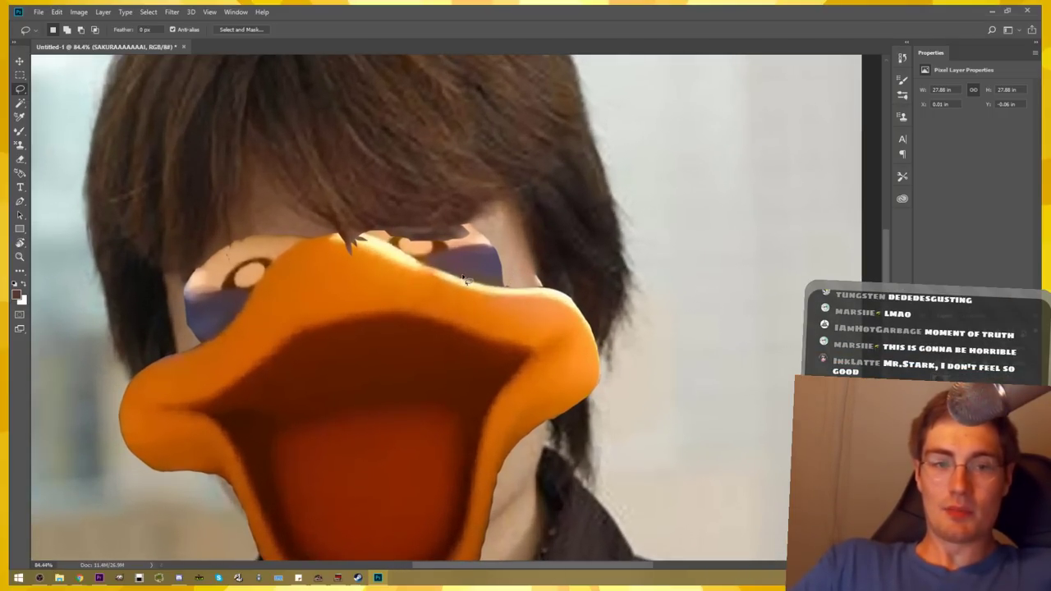
scroll(464, 280, down, 2)
Apply Image > Auto Color, then zoom in close on the beak
click(78, 13)
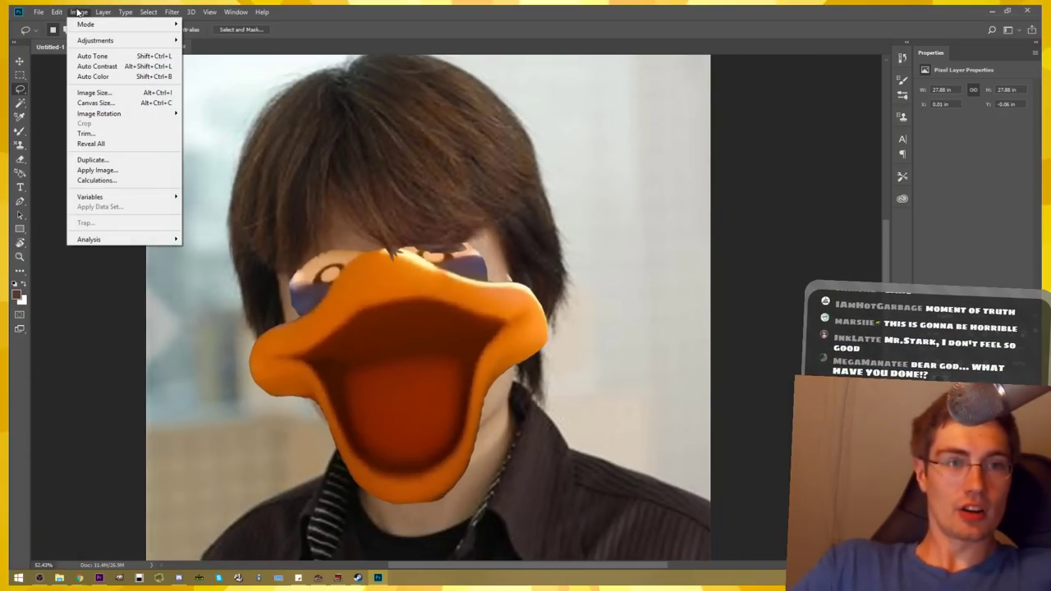
click(79, 12)
click(83, 12)
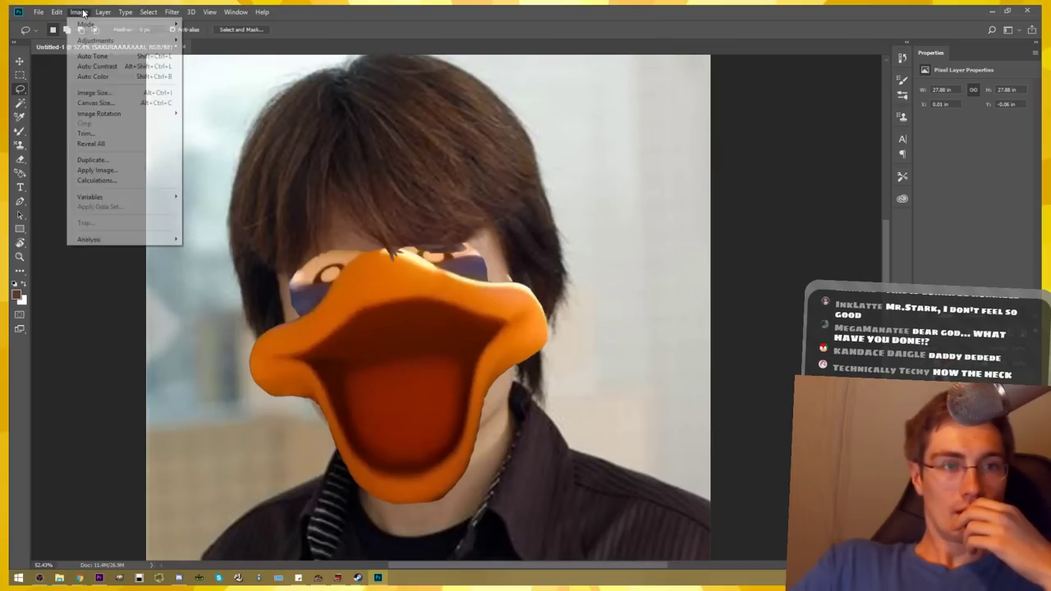
click(93, 77)
click(79, 12)
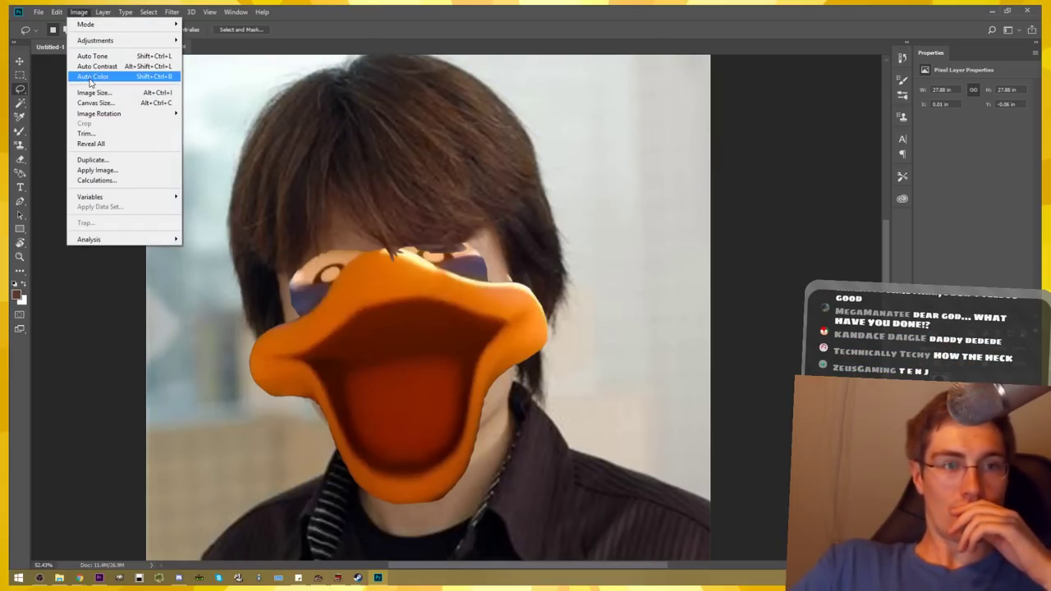
click(91, 77)
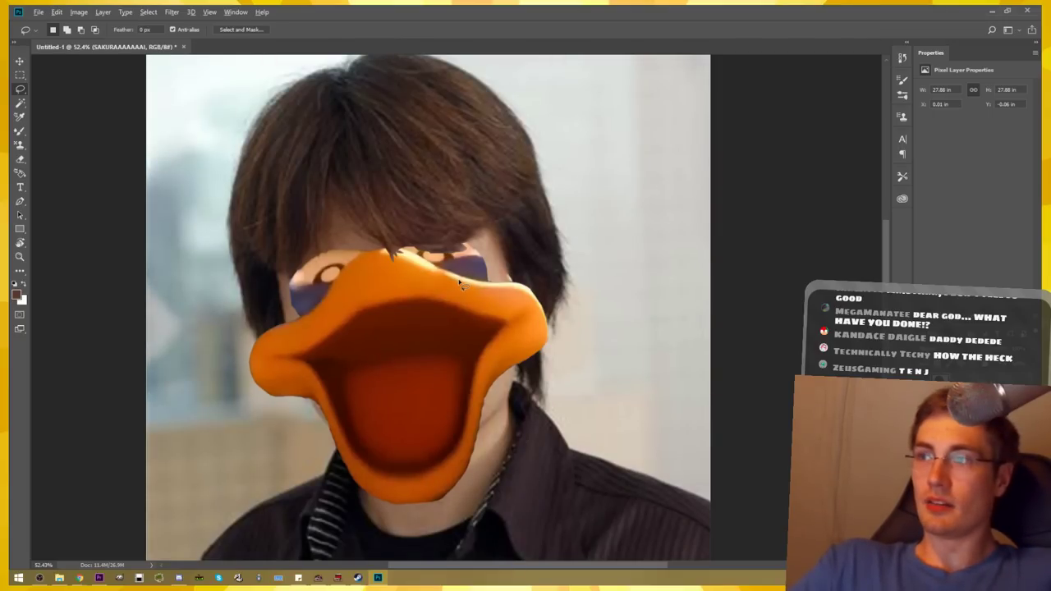
scroll(460, 282, up, 2)
scroll(460, 281, up, 2)
scroll(460, 281, up, 2)
scroll(460, 282, up, 1)
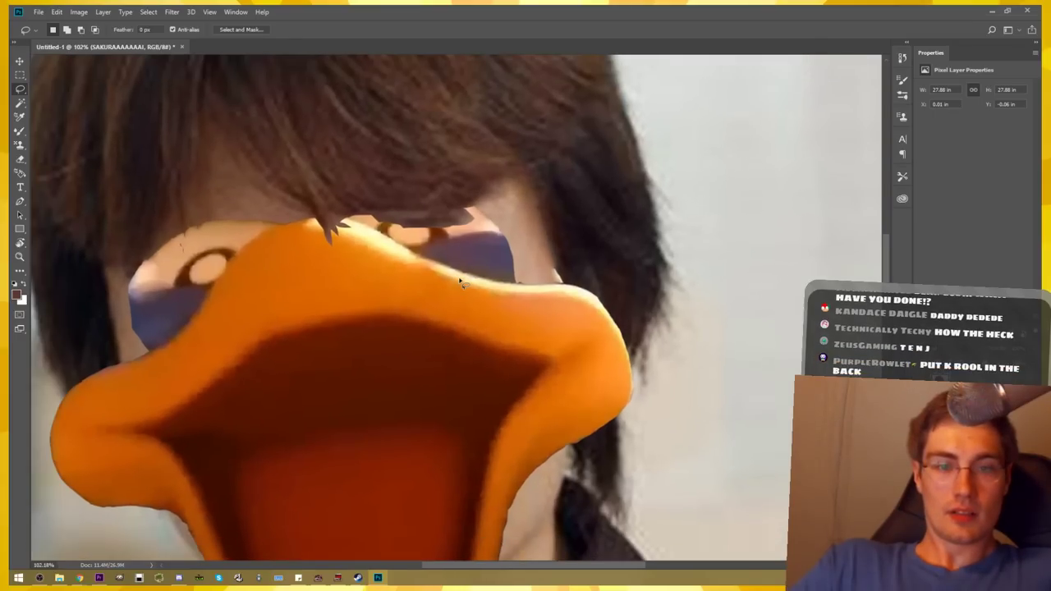
scroll(460, 282, up, 1)
scroll(460, 281, up, 1)
scroll(460, 282, up, 1)
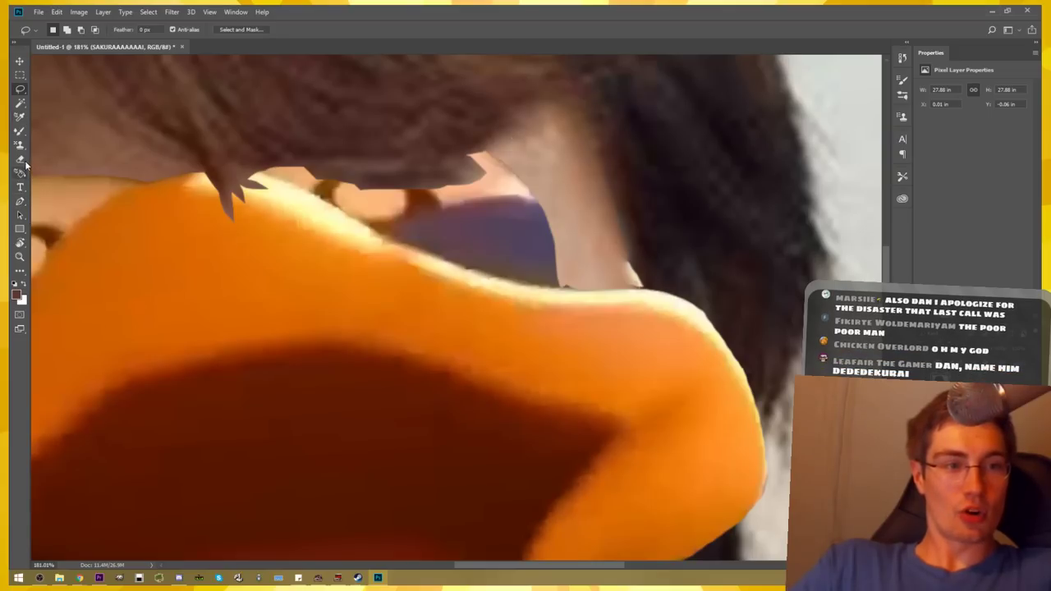
Switch to the Smudge tool at about 150 px and smear skin into the blue patch
key(i)
click(20, 270)
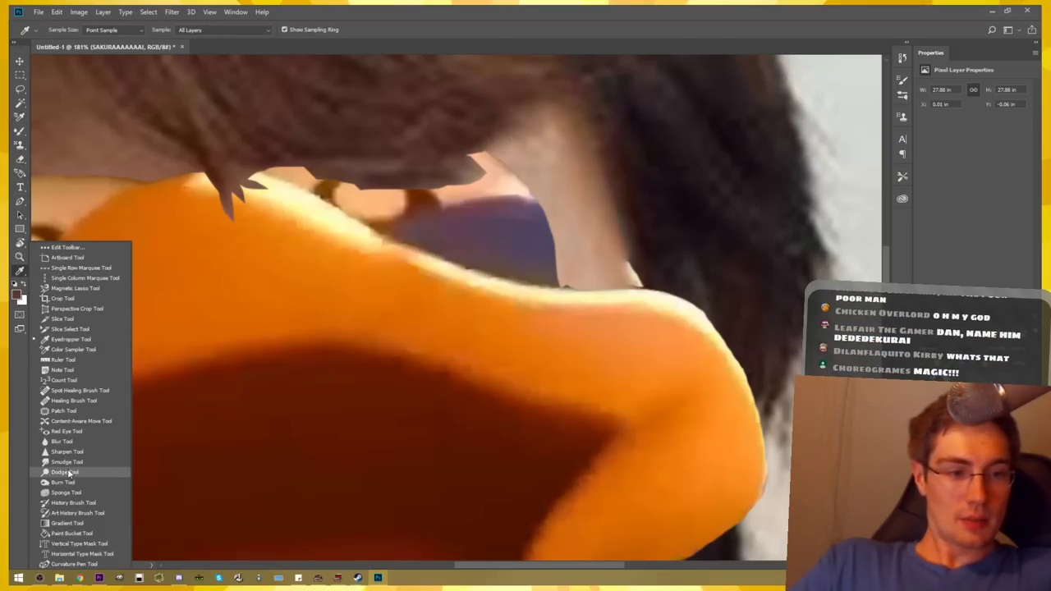
click(66, 462)
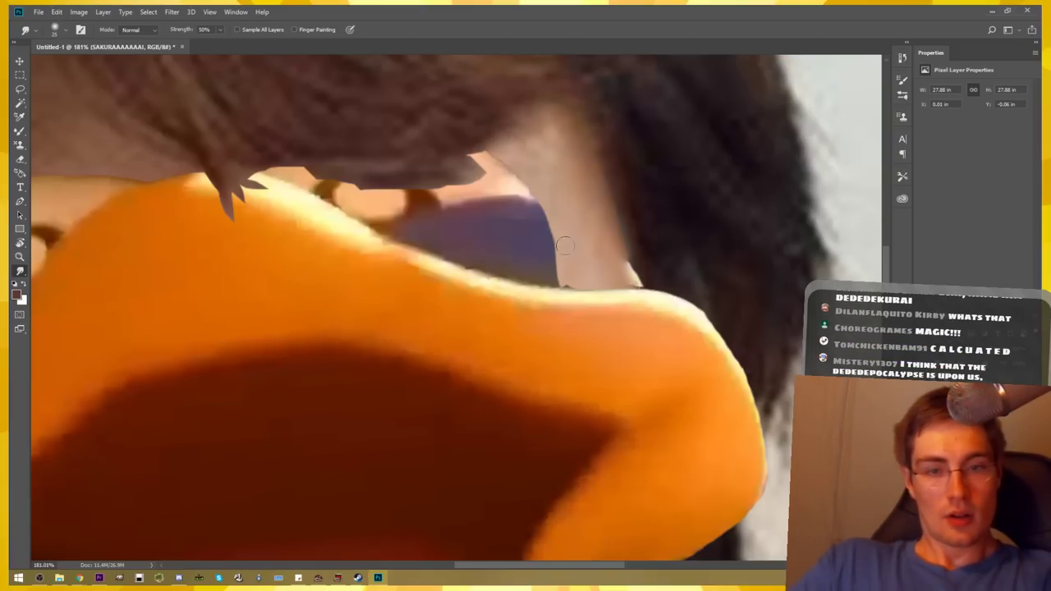
key(bracketright)
key(bracketright)
key(bracketright)
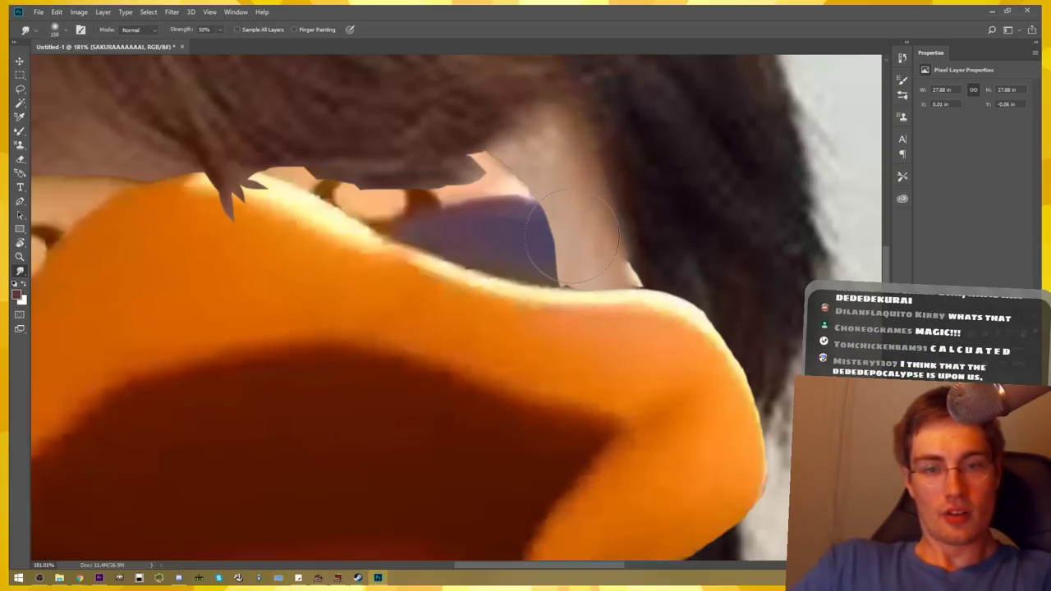
mouse_move(573, 234)
mouse_down()
mouse_move(493, 223)
mouse_move(521, 228)
mouse_move(542, 248)
mouse_move(494, 251)
mouse_move(526, 209)
mouse_up()
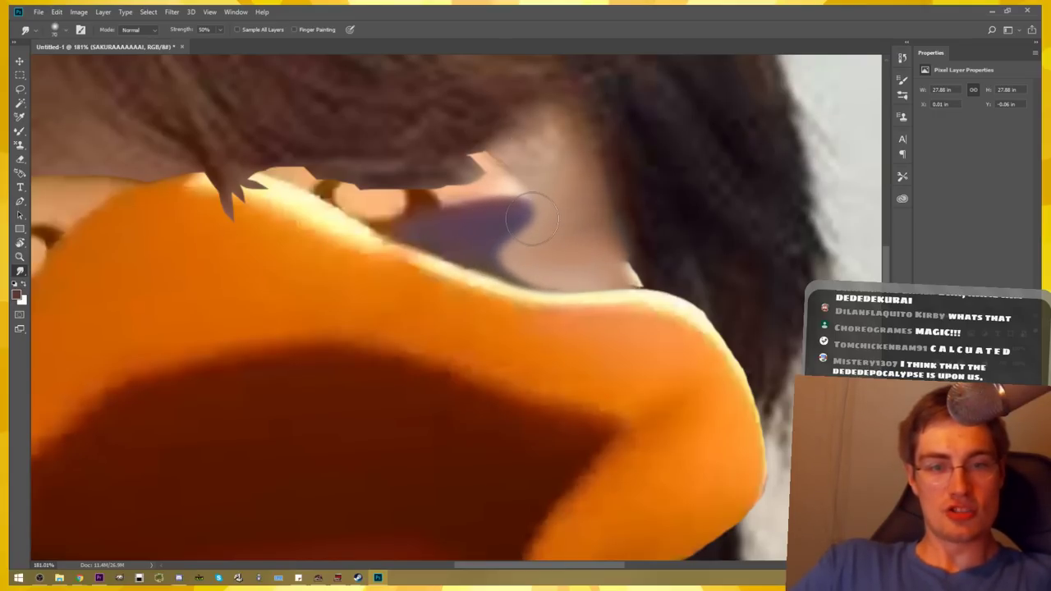
mouse_move(542, 254)
mouse_down()
mouse_move(419, 230)
mouse_move(505, 210)
mouse_up()
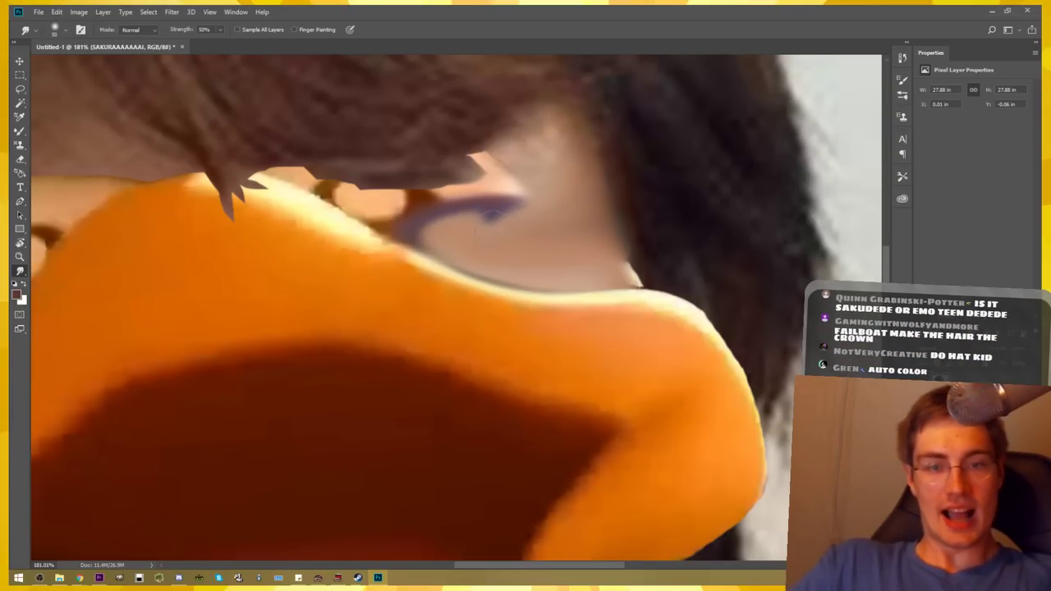
Blend the ends of the purple stroke and dark line, then fit the image on screen
drag(491, 215, 517, 193)
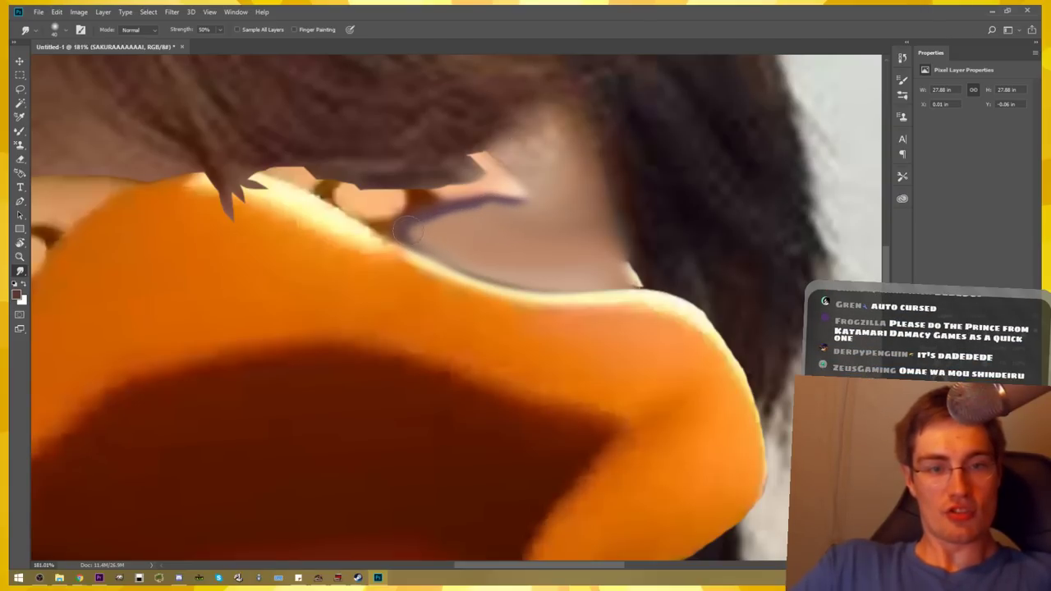
drag(421, 215, 465, 202)
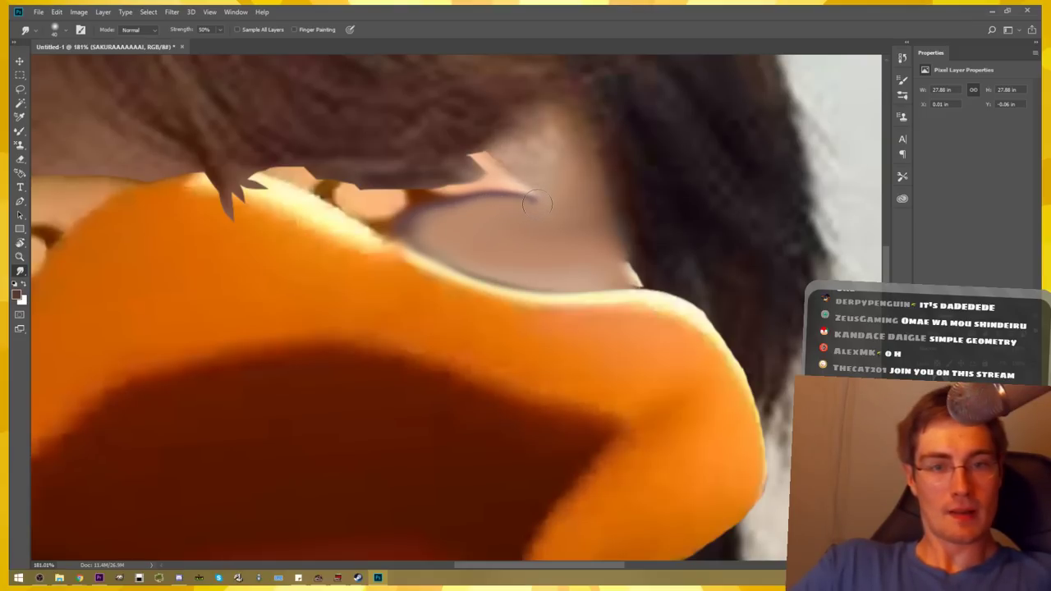
drag(532, 202, 526, 191)
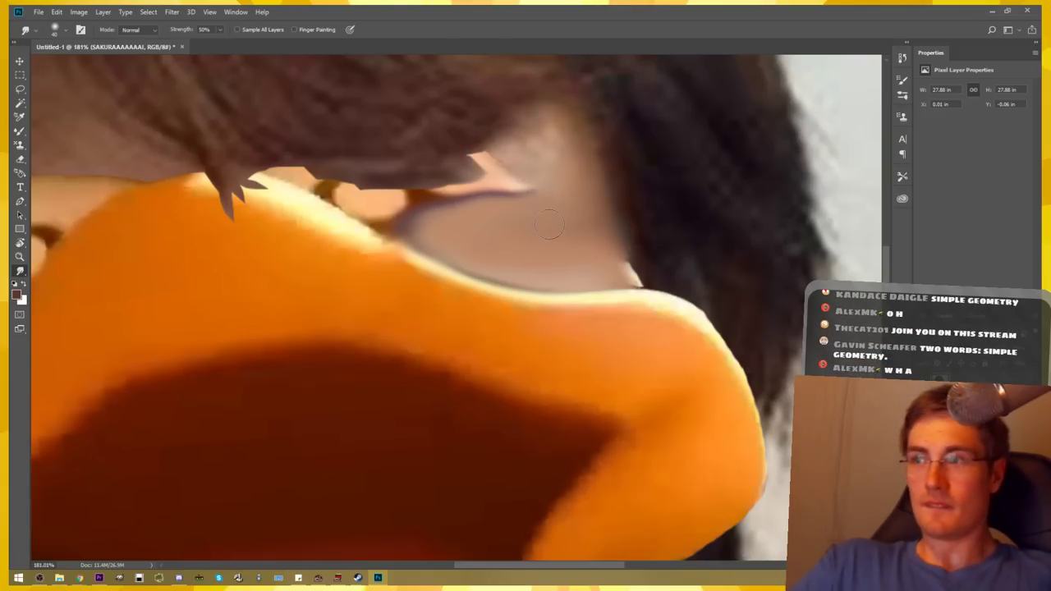
key(ctrl+0)
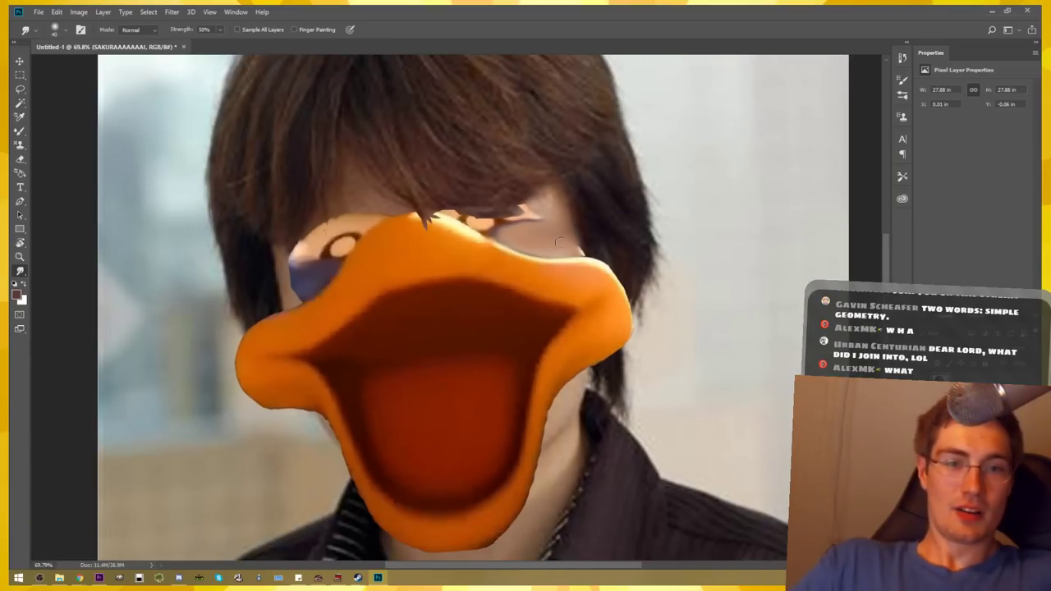
scroll(558, 242, up, 2)
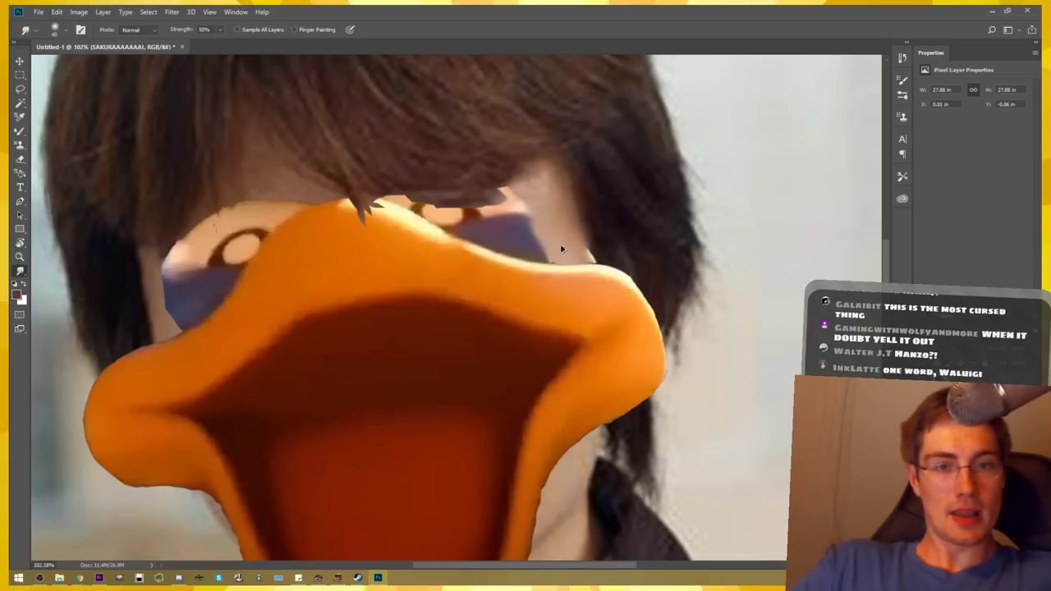
scroll(531, 235, up, 1)
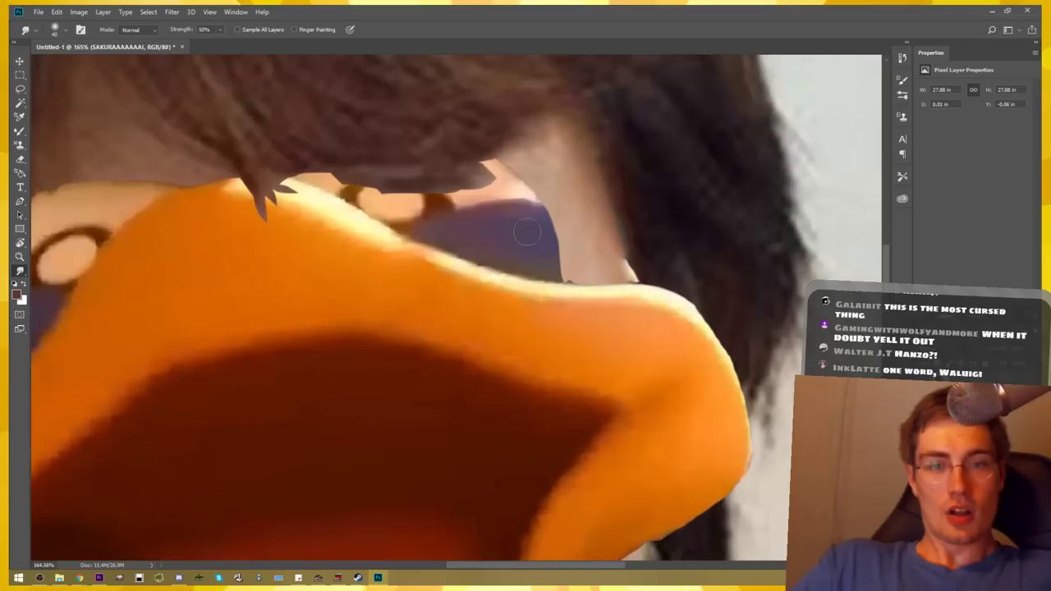
scroll(534, 246, up, 1)
scroll(535, 263, up, 1)
scroll(539, 282, up, 1)
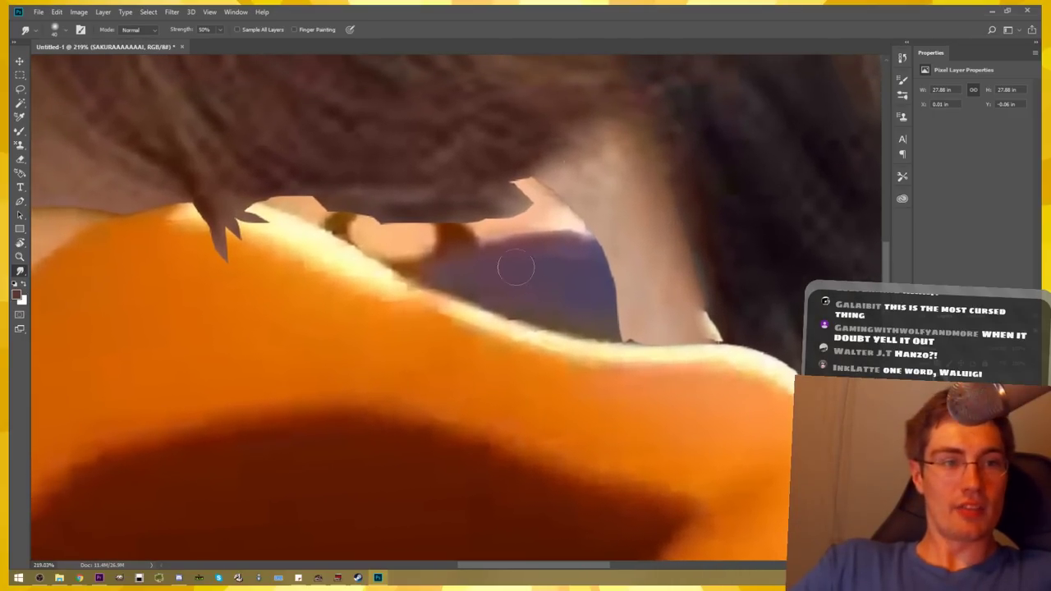
Lasso the blue patch beside the beak's top edge and Content-Aware Fill it
click(21, 90)
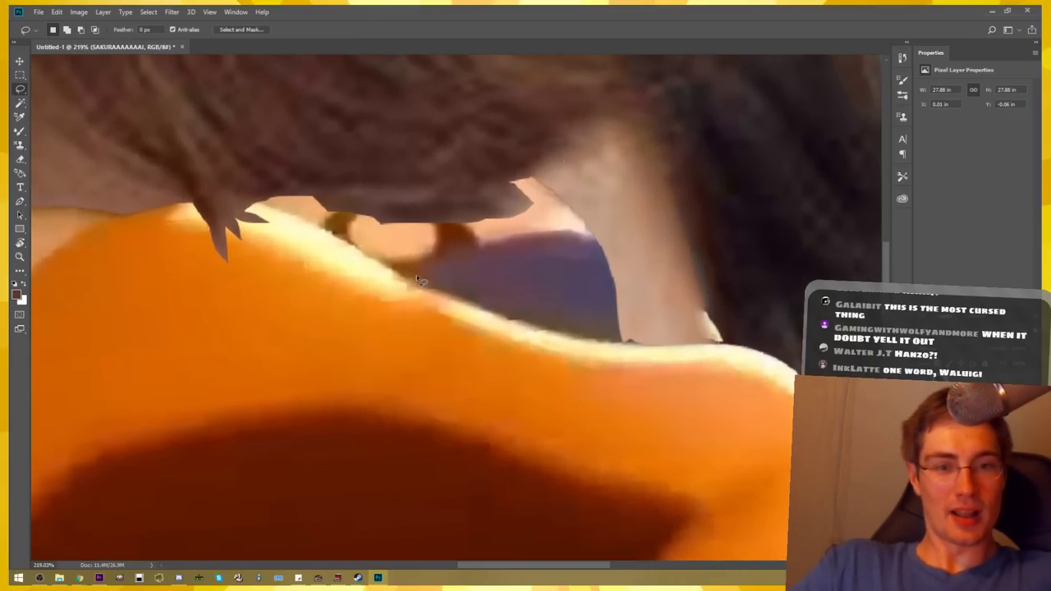
mouse_move(404, 281)
mouse_down()
mouse_move(559, 235)
mouse_move(610, 250)
mouse_up()
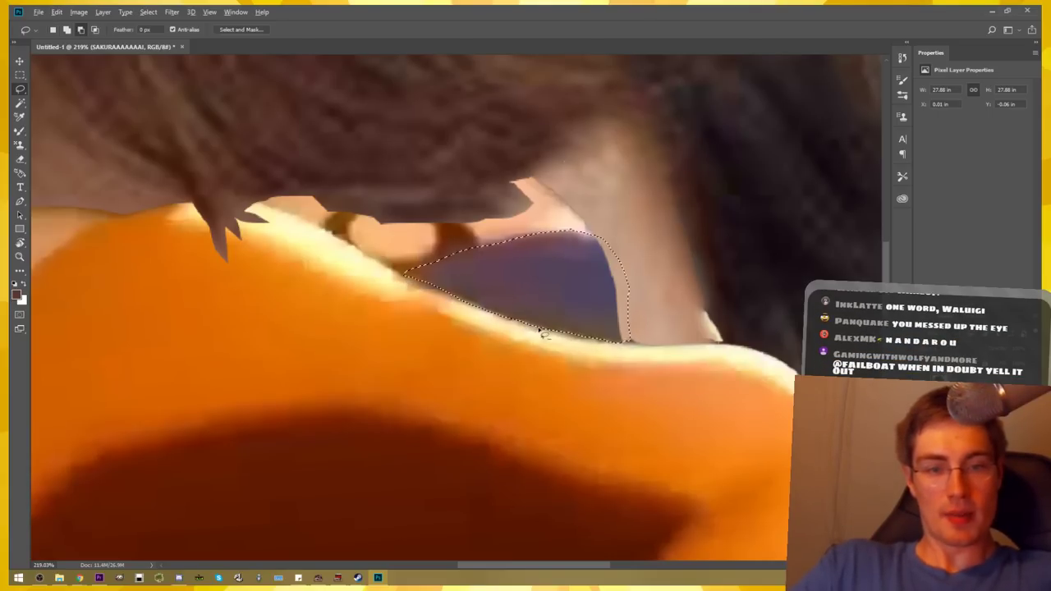
scroll(542, 333, down, 3)
click(82, 11)
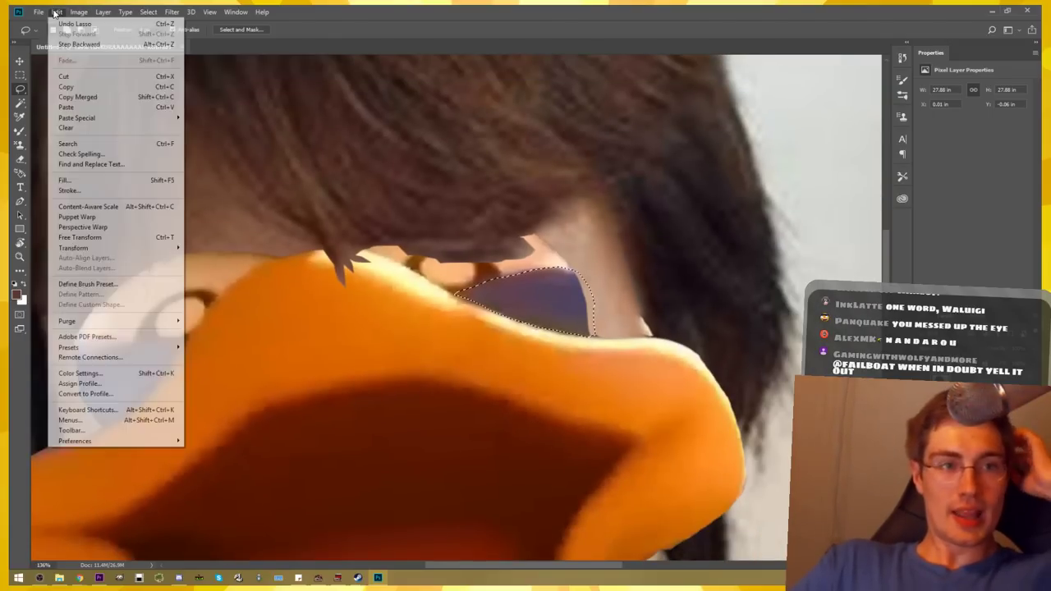
click(73, 179)
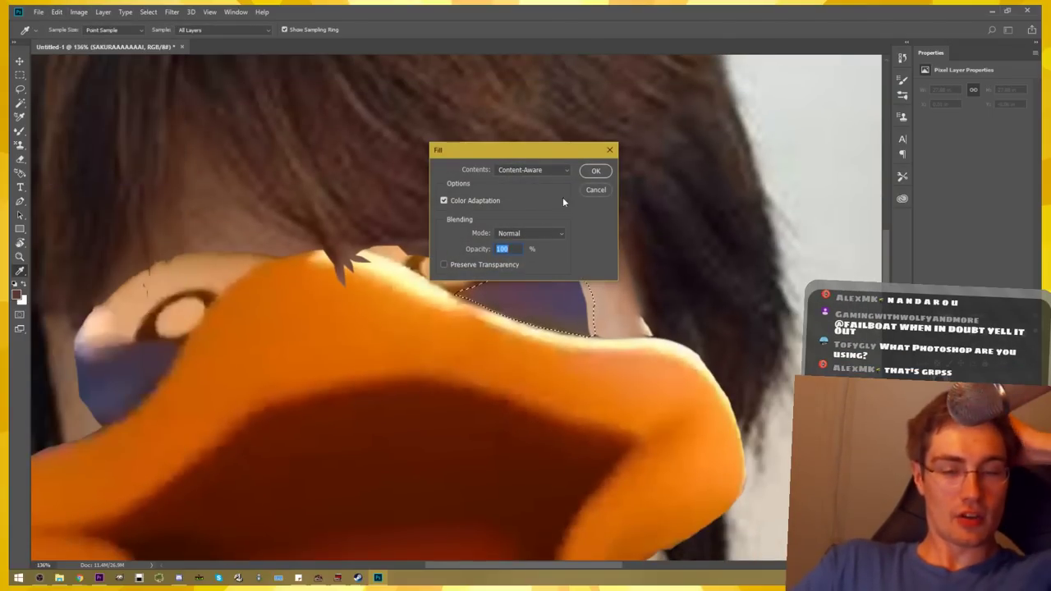
click(591, 170)
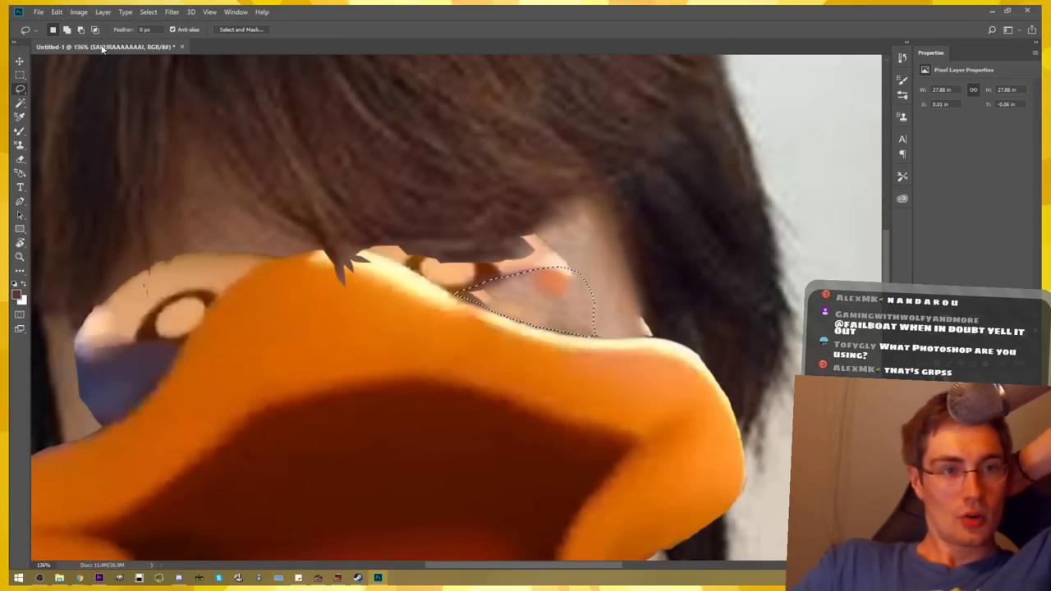
Deselect and zoom around to check the filled skin
click(79, 12)
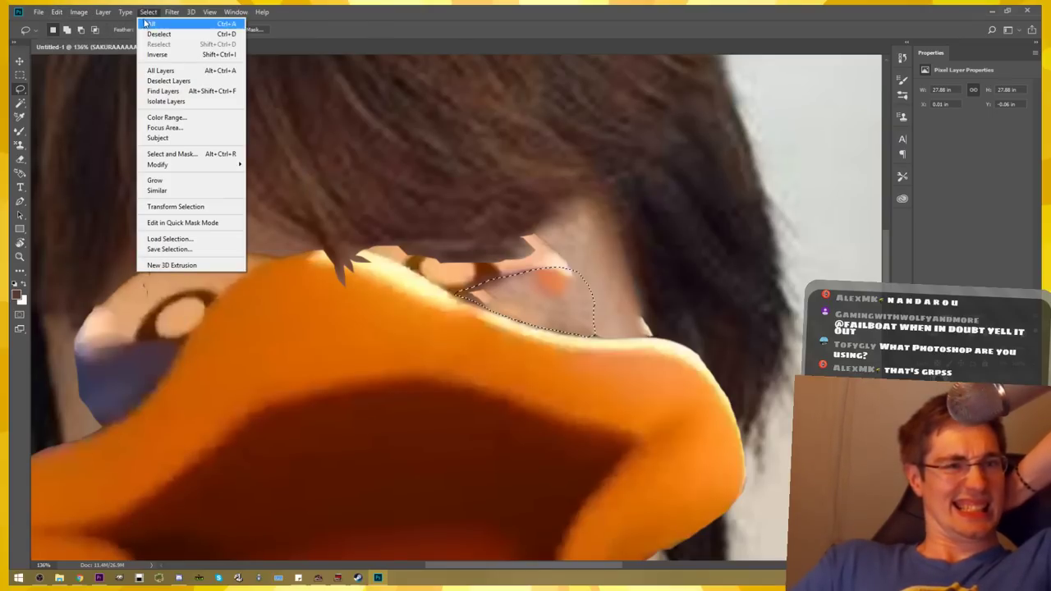
click(169, 34)
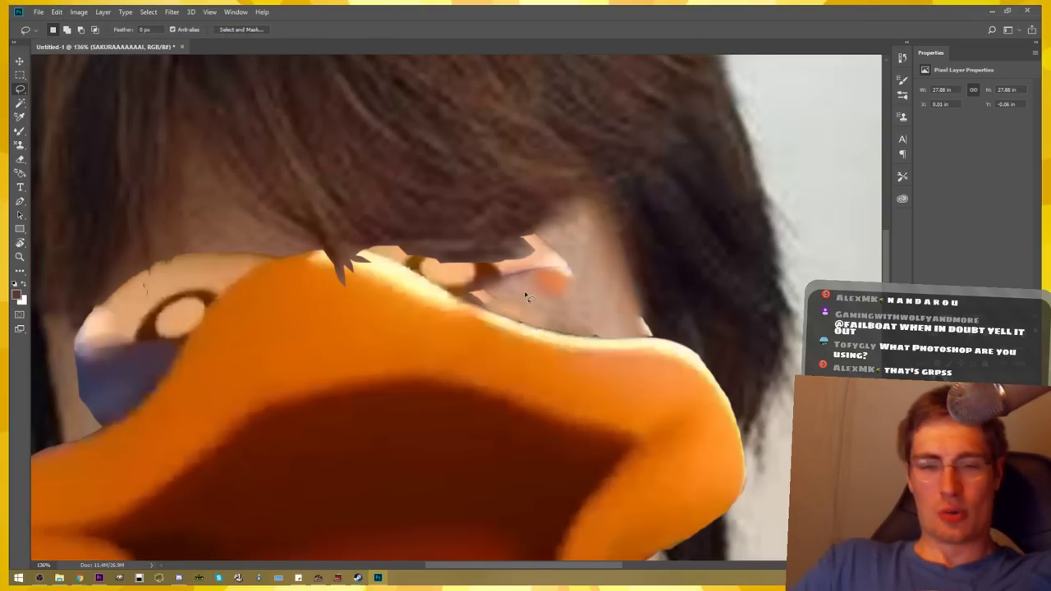
scroll(528, 300, down, 2)
scroll(528, 300, down, 2)
scroll(528, 299, up, 2)
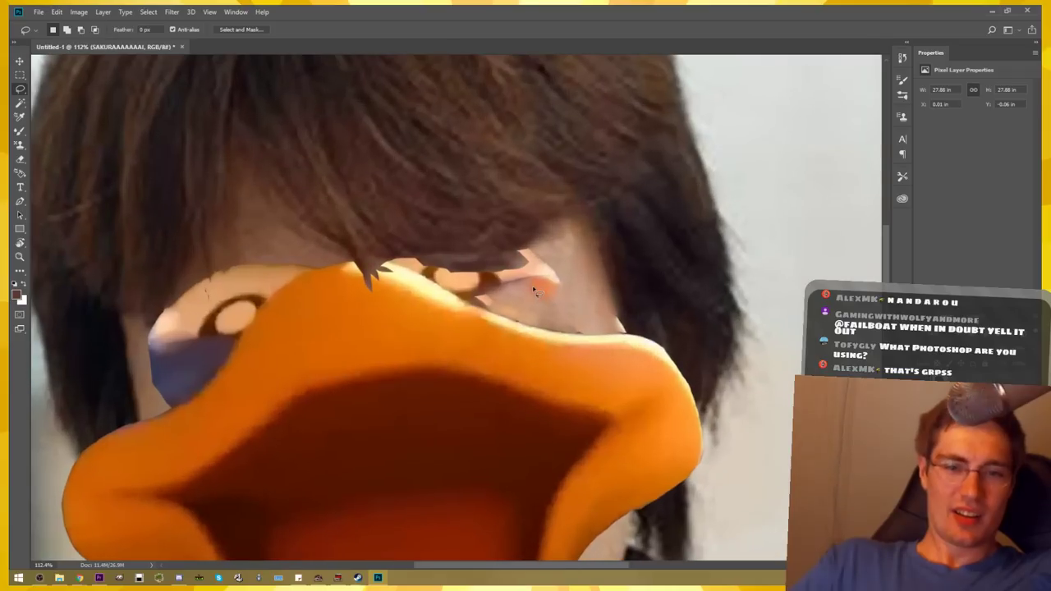
scroll(530, 298, up, 2)
scroll(532, 296, up, 2)
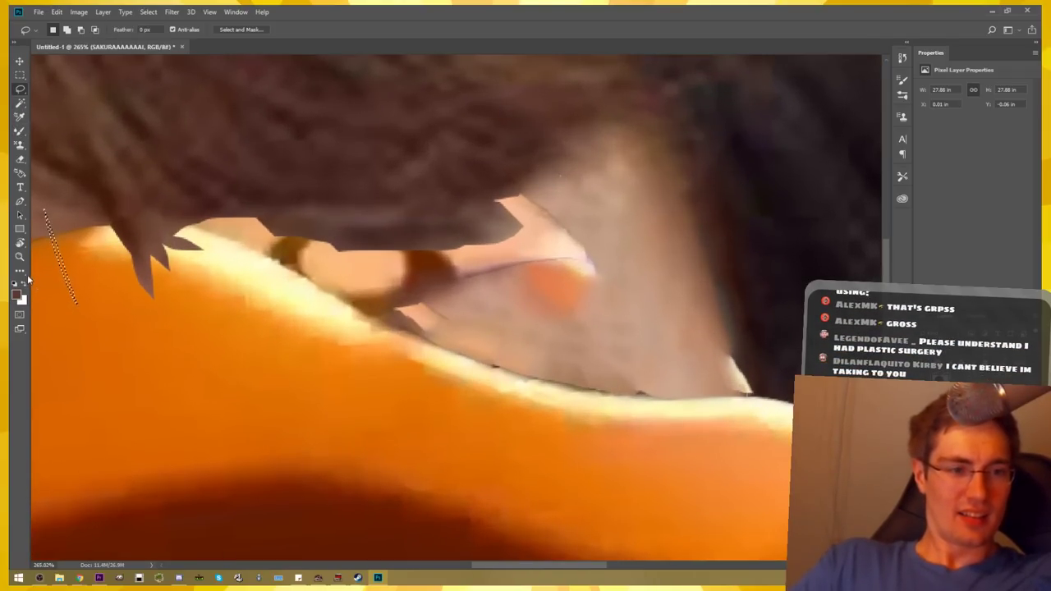
Deselect, then smudge the orange blob and dark line above the beak's right edge into the skin
click(148, 12)
click(156, 33)
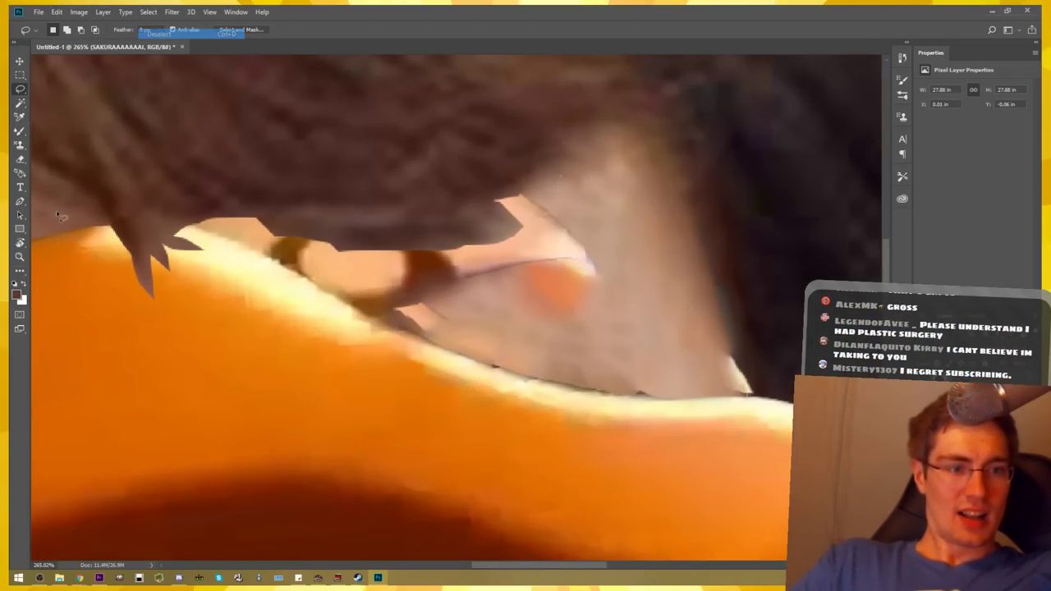
click(20, 271)
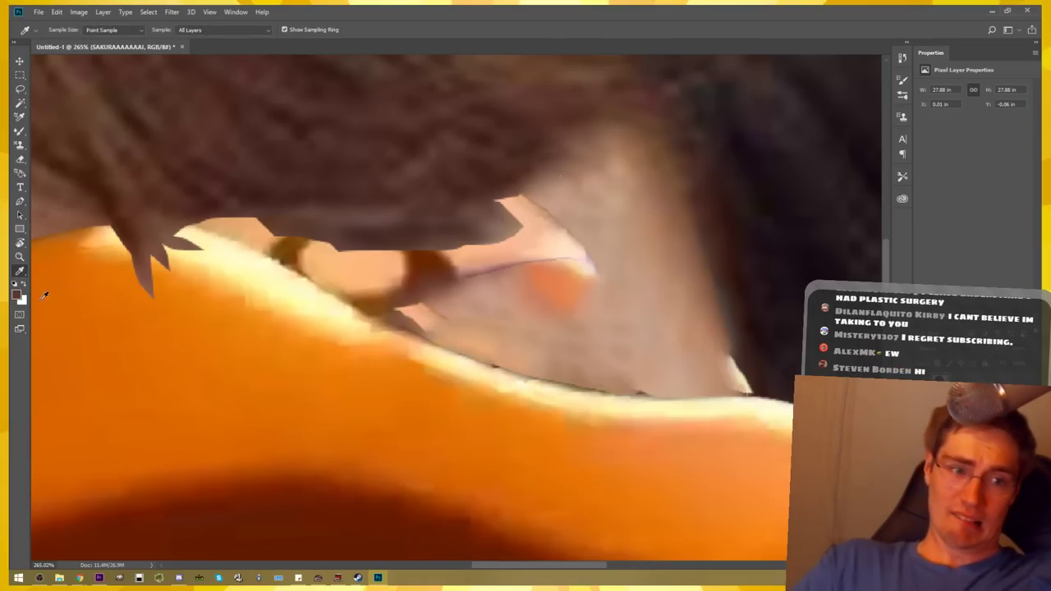
click(21, 279)
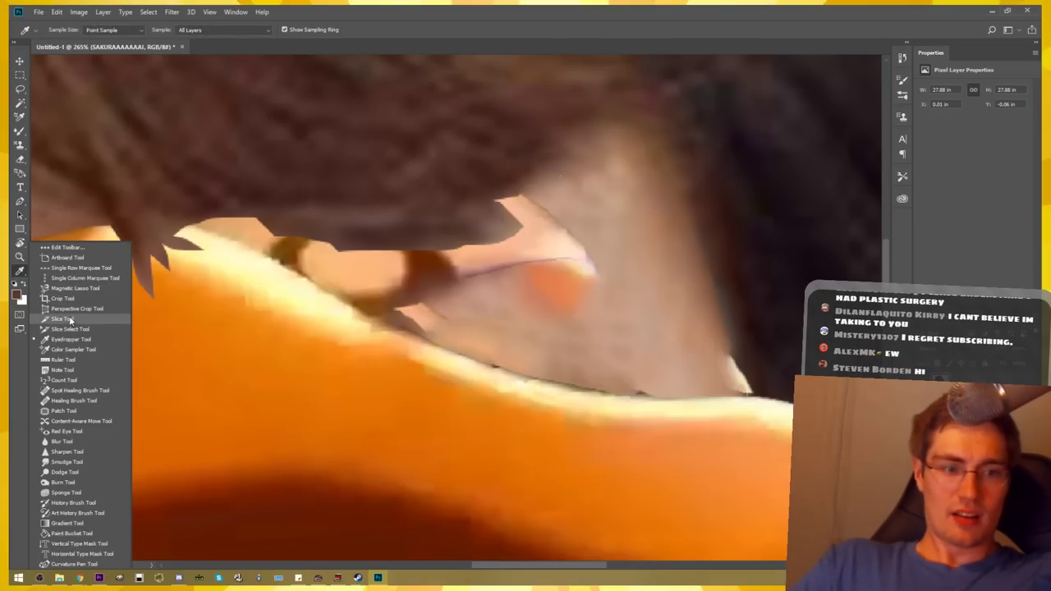
click(66, 472)
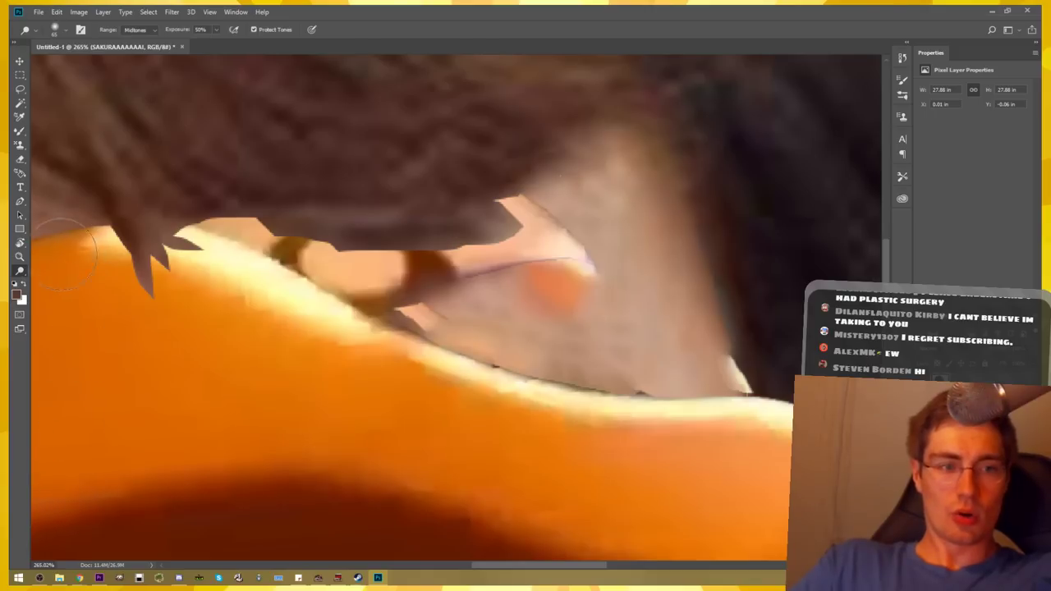
click(21, 274)
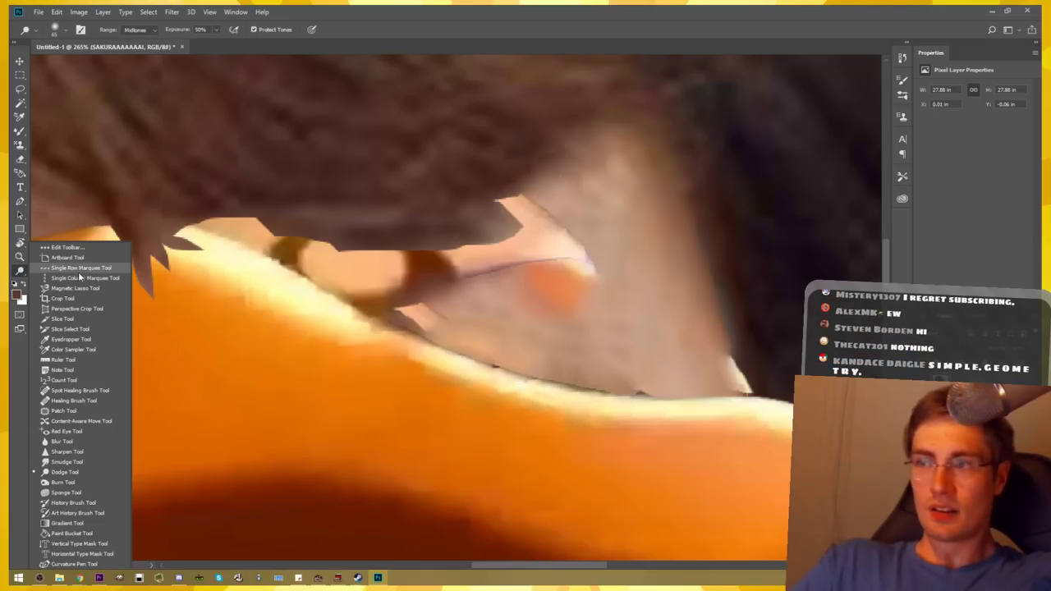
click(82, 461)
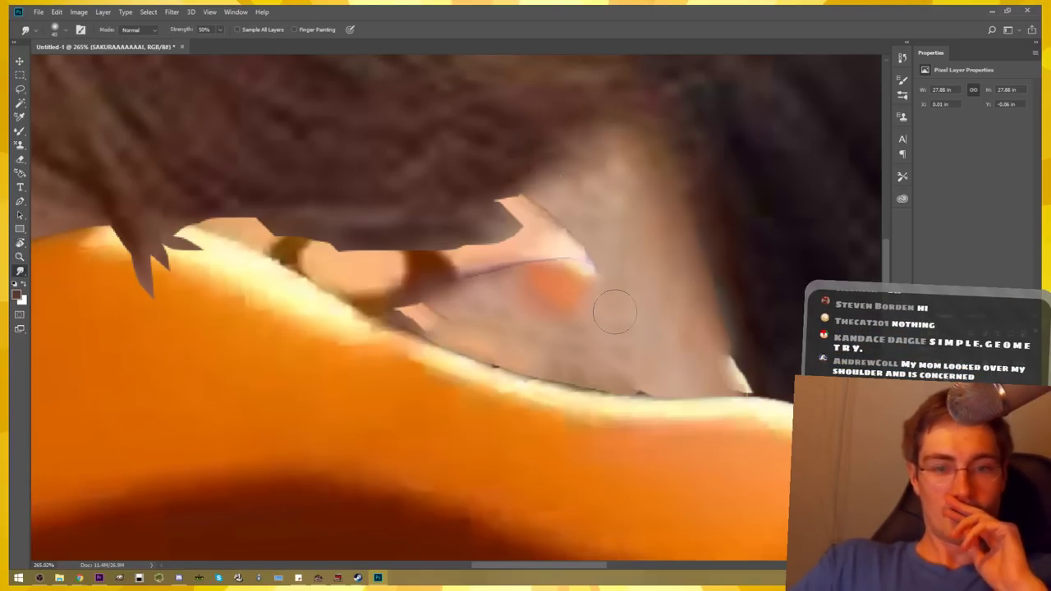
drag(597, 291, 539, 279)
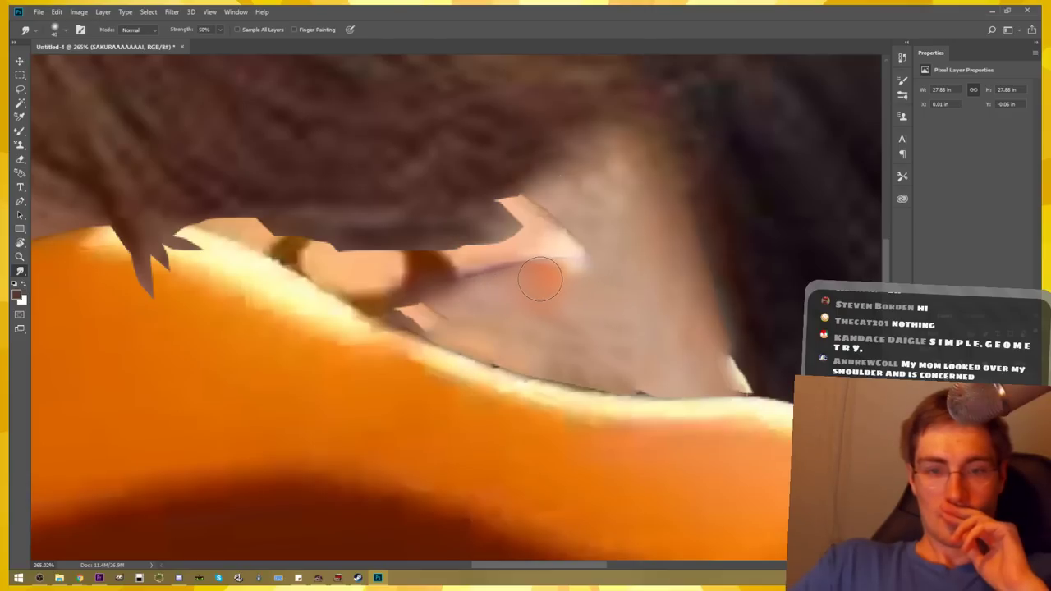
drag(605, 305, 526, 281)
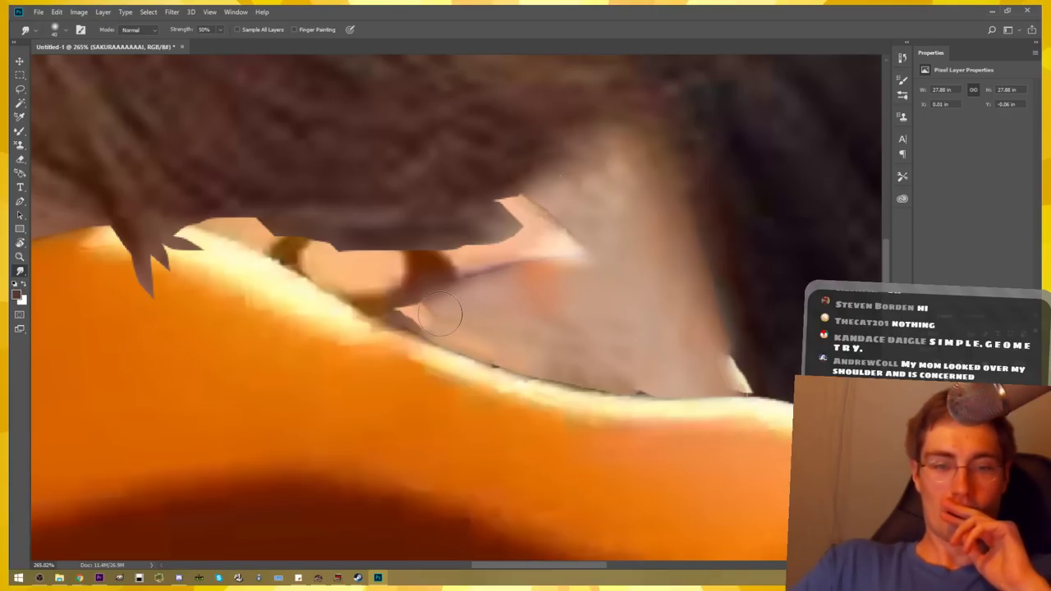
drag(442, 313, 413, 317)
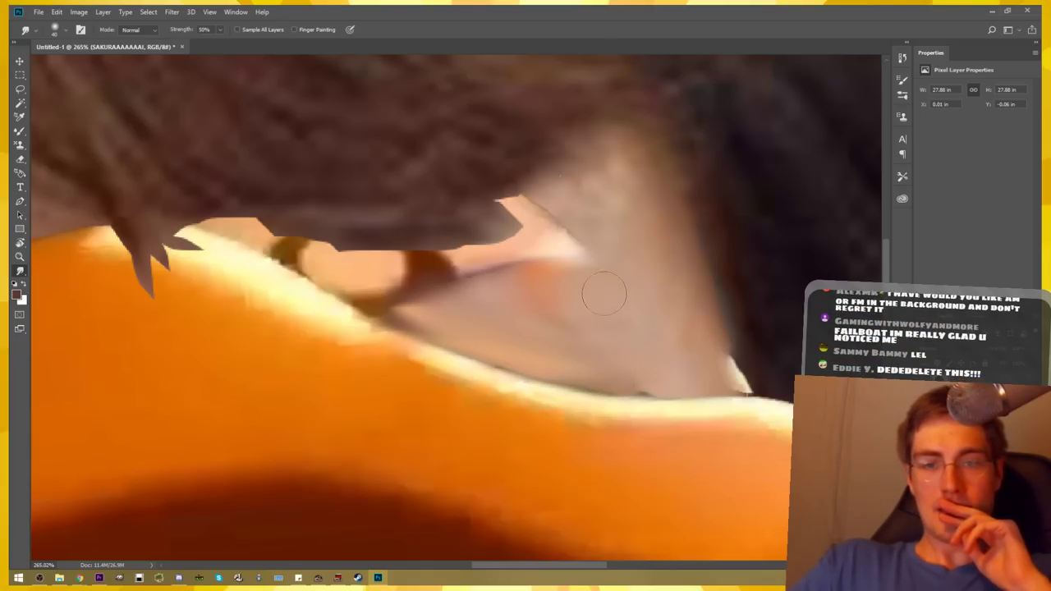
drag(537, 284, 561, 303)
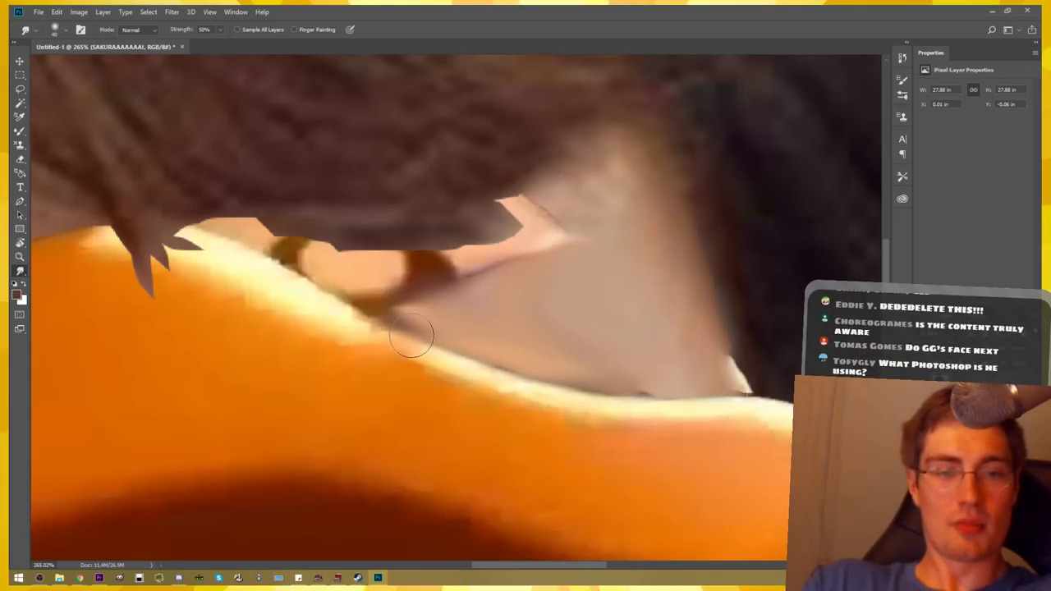
scroll(534, 353, down, 5)
Zoom in and lasso the blue patch under Dedede's eye
scroll(533, 352, down, 2)
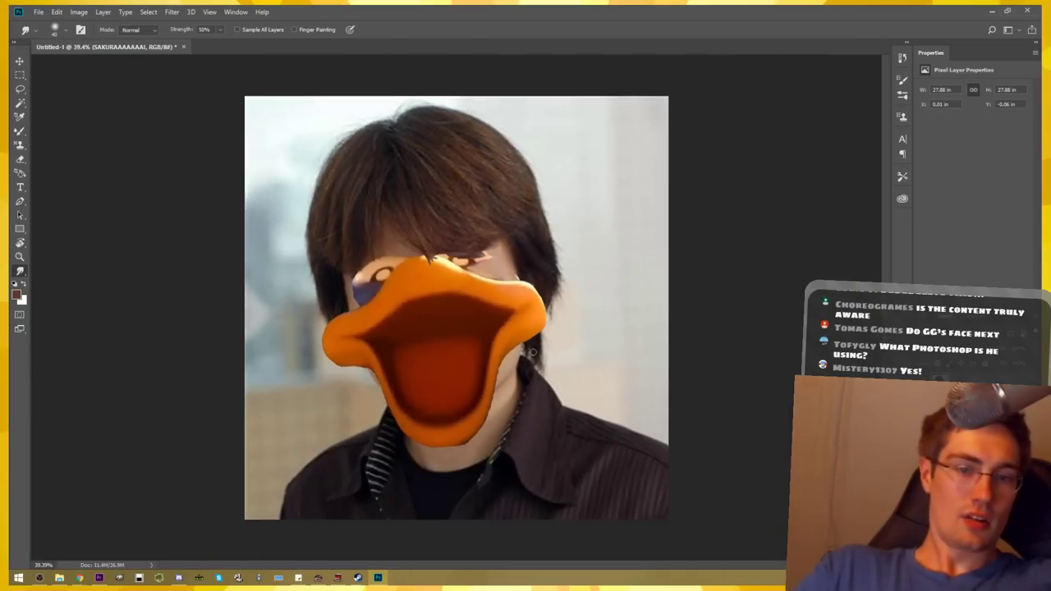
scroll(328, 295, up, 2)
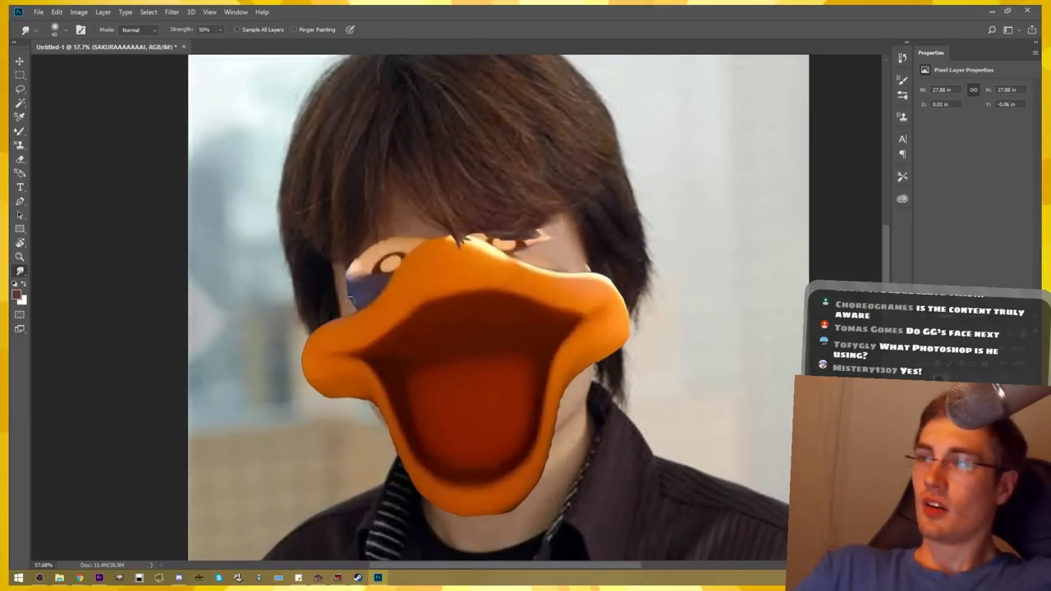
scroll(349, 300, up, 1)
scroll(351, 297, up, 3)
scroll(352, 293, up, 1)
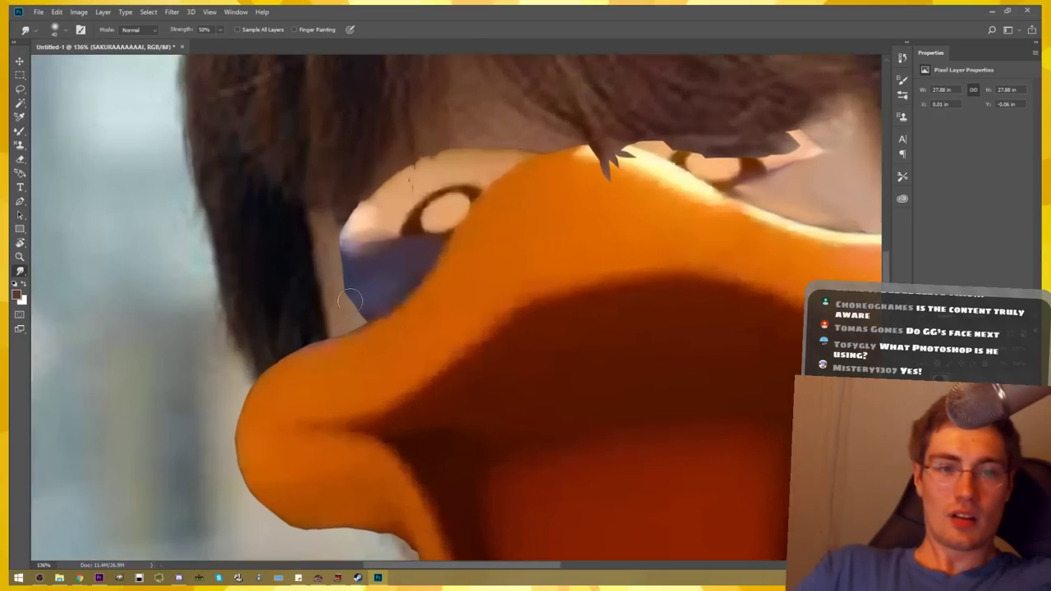
scroll(353, 291, up, 1)
scroll(386, 296, up, 1)
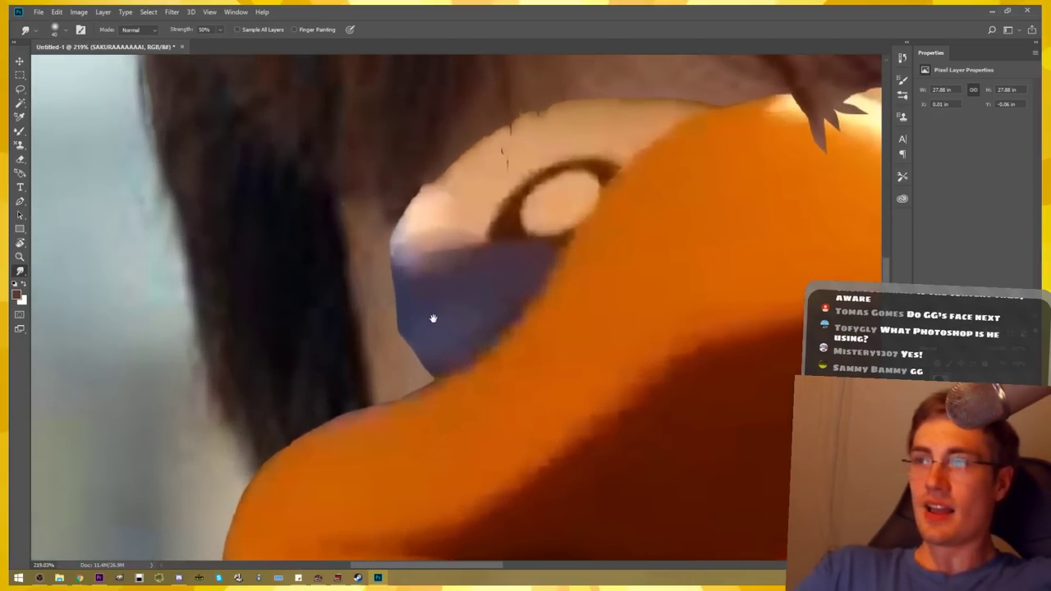
click(22, 92)
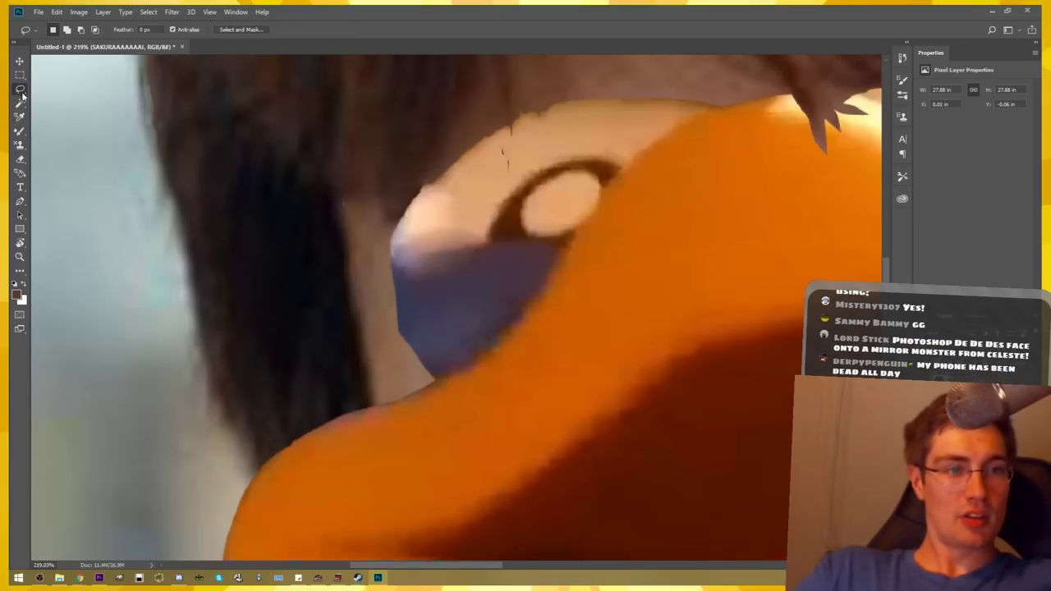
drag(389, 257, 498, 253)
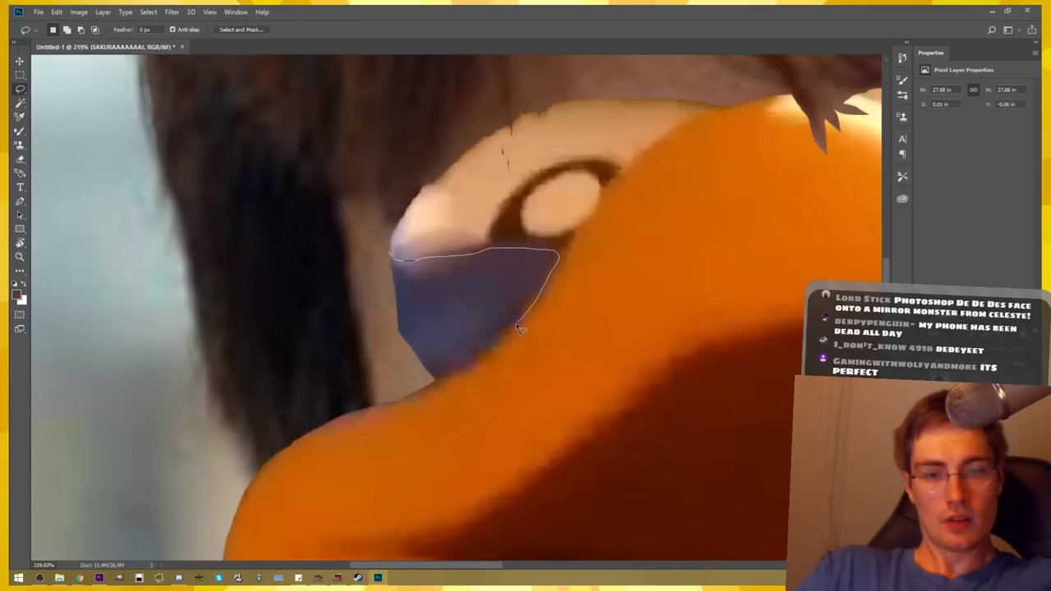
Content-Aware Fill the selected patch, then deselect it
click(57, 11)
click(70, 180)
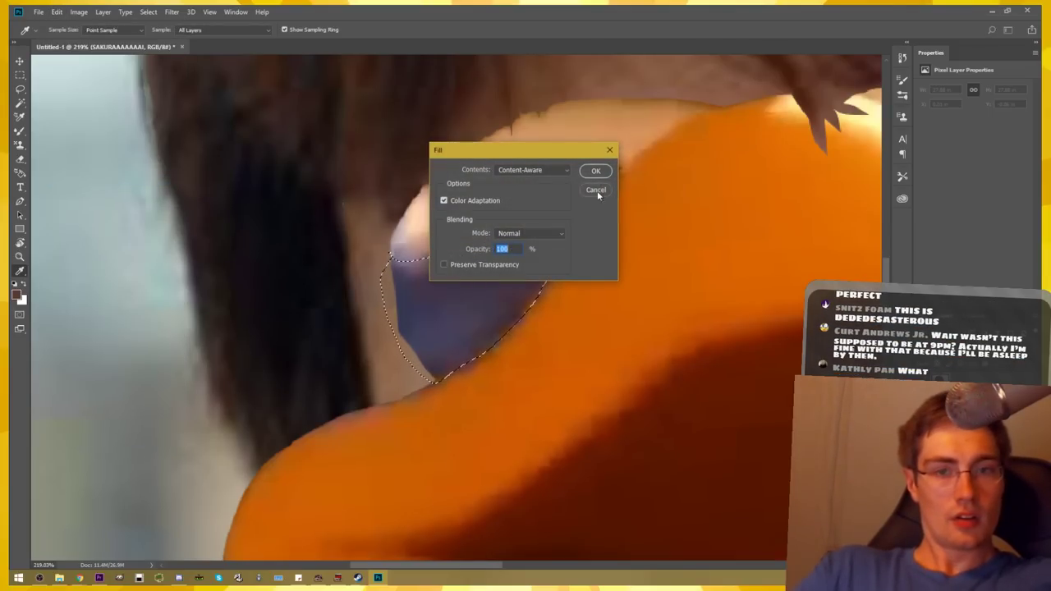
click(595, 170)
click(148, 12)
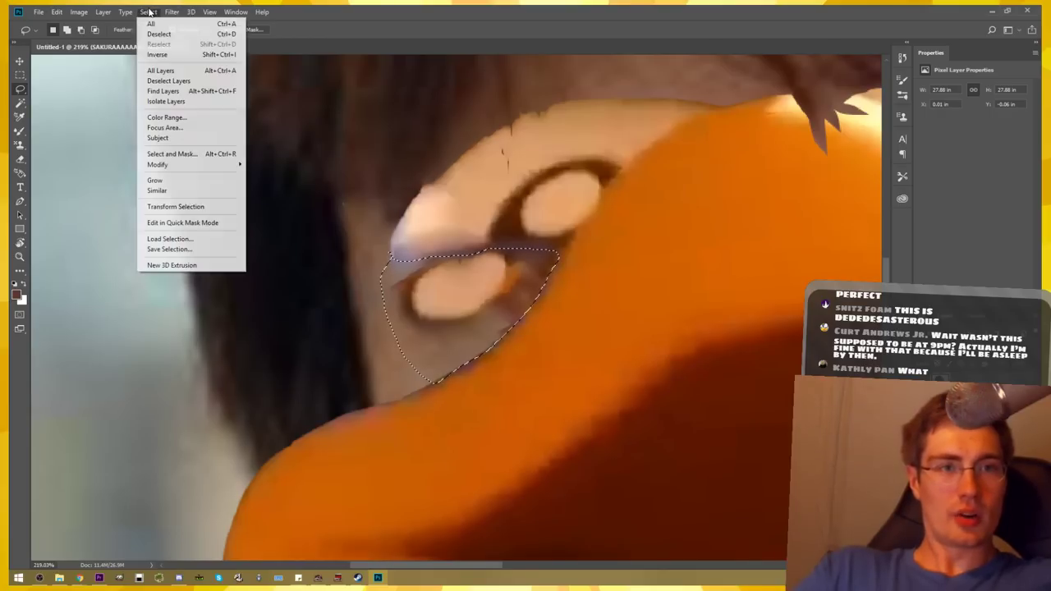
click(164, 31)
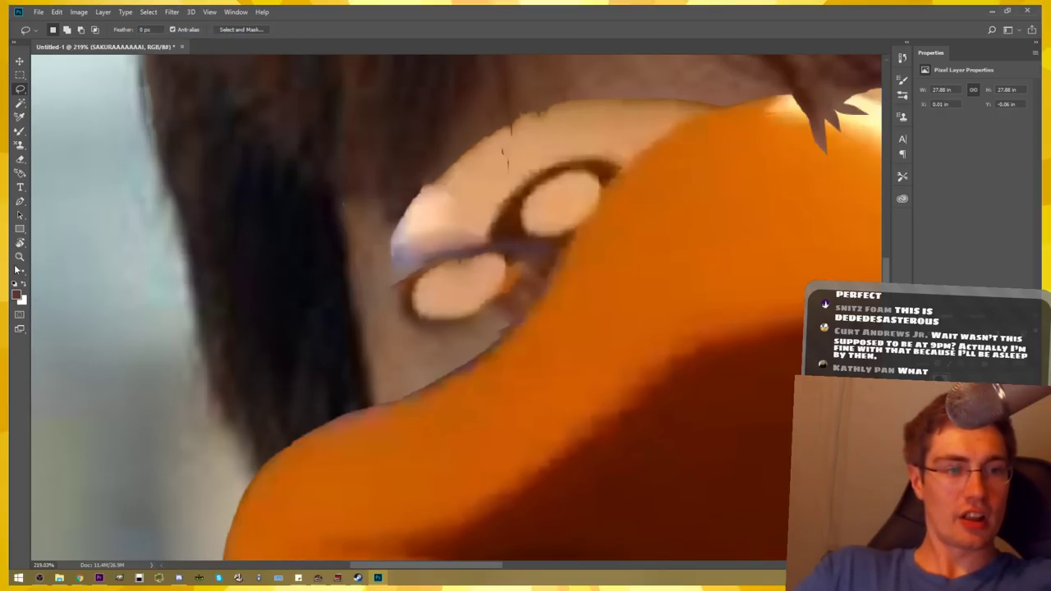
key(i)
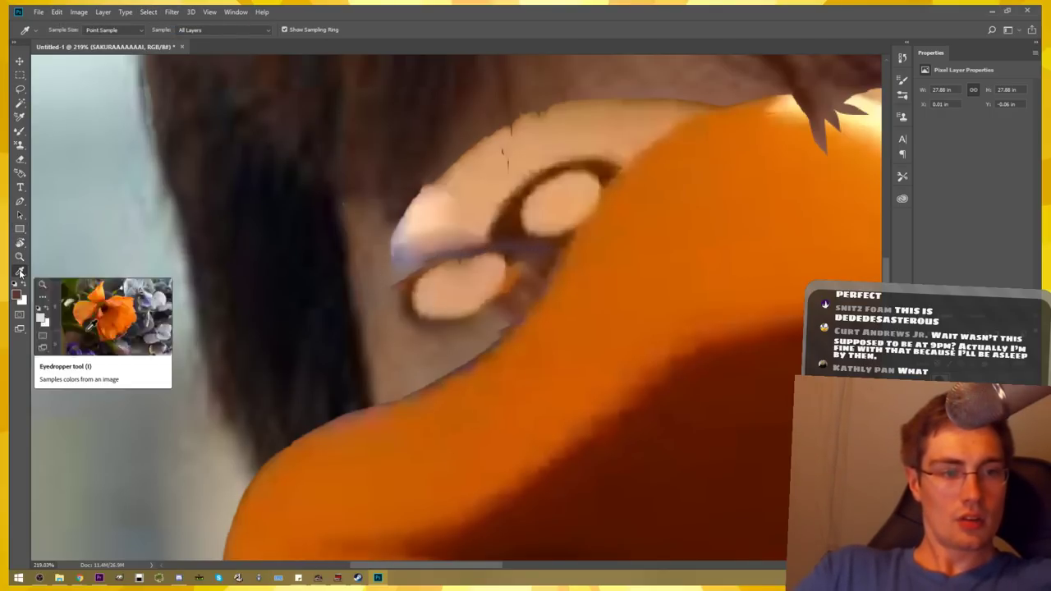
click(20, 270)
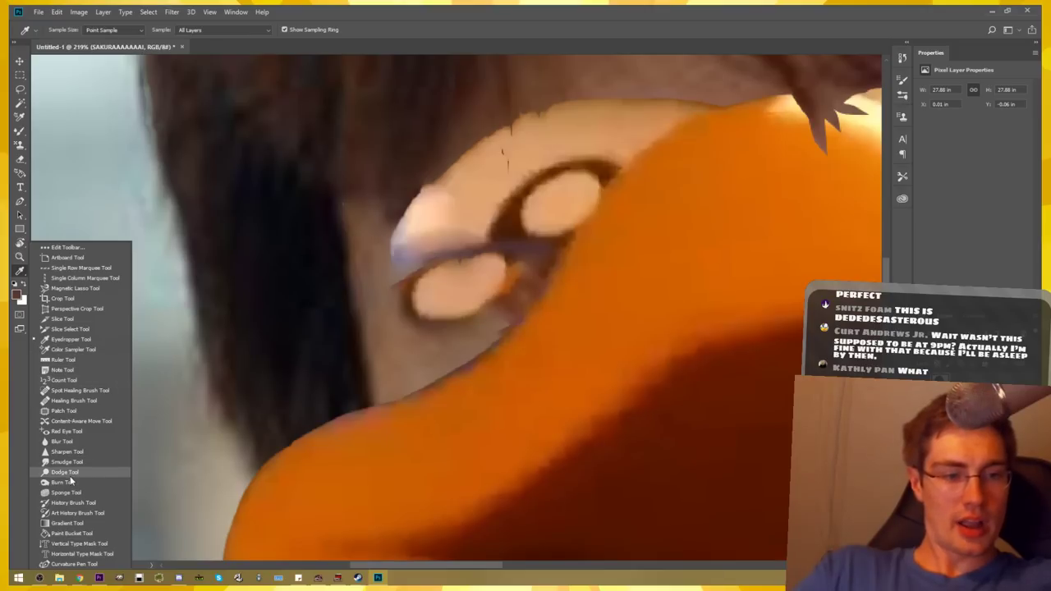
With the Smudge tool, smear the duplicate eye oval into smooth grey skin
click(68, 461)
mouse_move(387, 277)
mouse_down()
mouse_move(500, 281)
mouse_move(473, 275)
mouse_up()
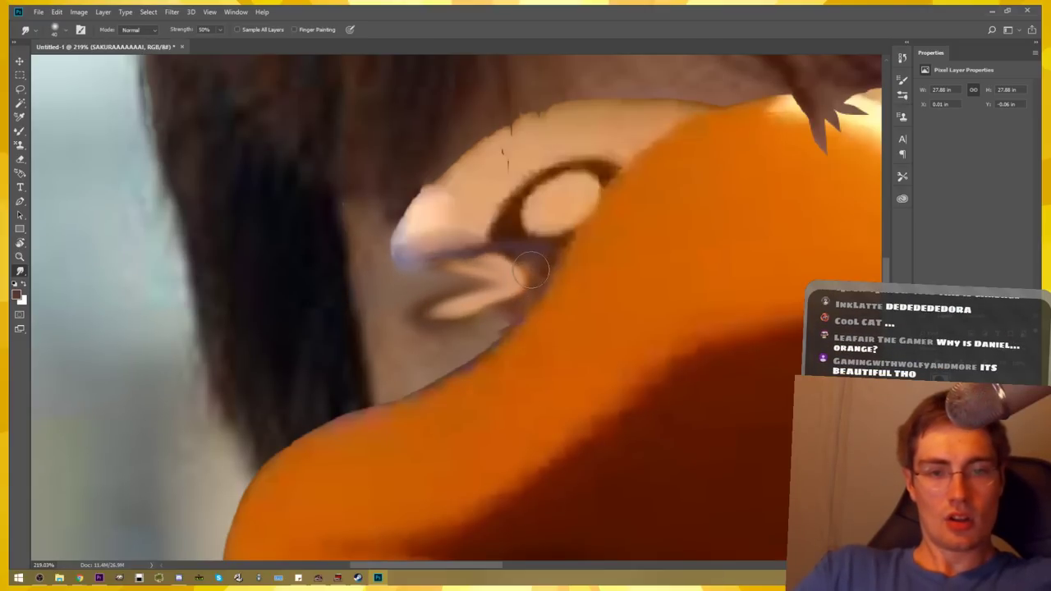
mouse_move(534, 262)
mouse_down()
mouse_move(444, 276)
mouse_move(493, 271)
mouse_up()
drag(411, 267, 490, 281)
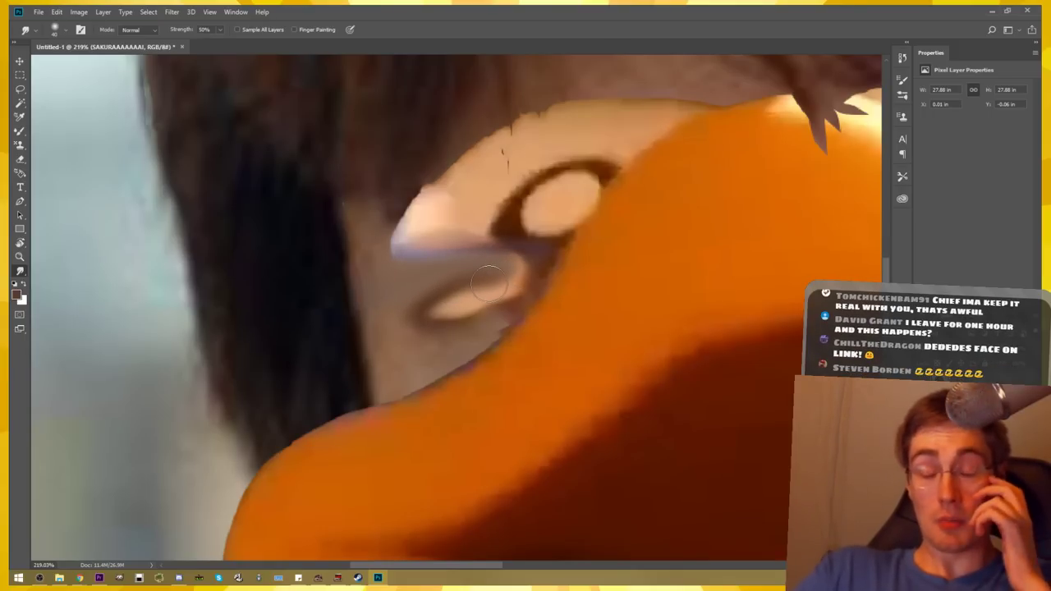
mouse_move(419, 322)
mouse_down()
mouse_move(460, 304)
mouse_move(469, 284)
mouse_move(452, 325)
mouse_up()
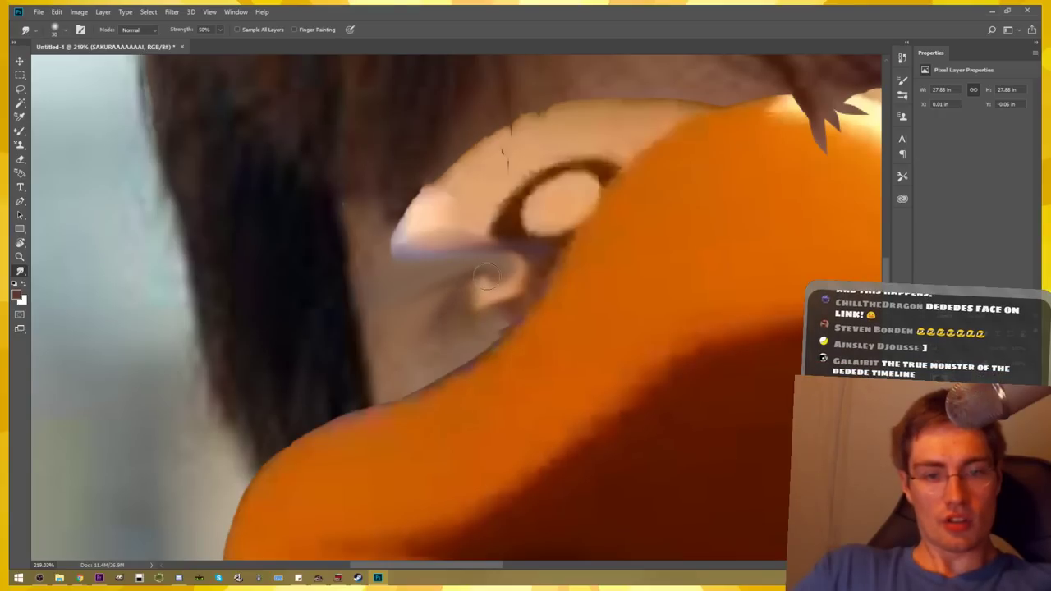
drag(488, 267, 507, 288)
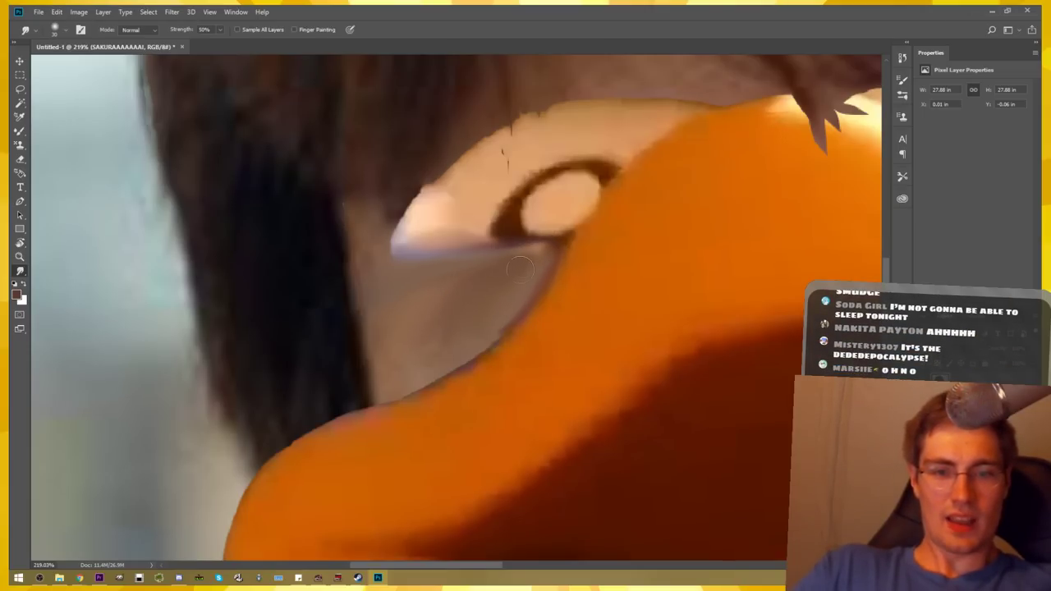
mouse_move(526, 264)
mouse_down()
mouse_move(435, 282)
mouse_move(545, 250)
mouse_up()
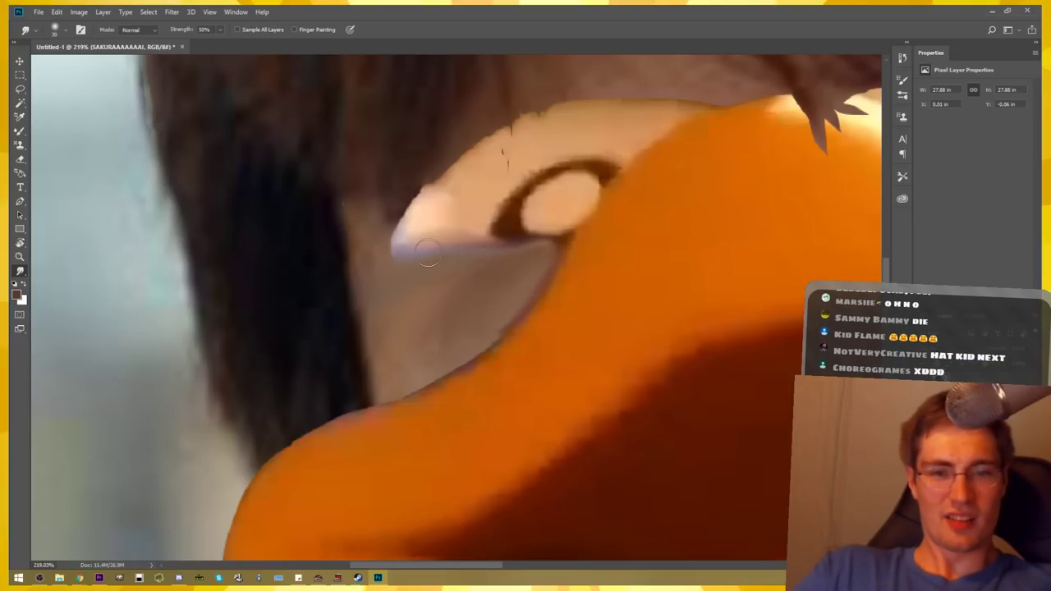
Zoom and pan to review the smoothed area and the hair on the left
scroll(621, 306, down, 3)
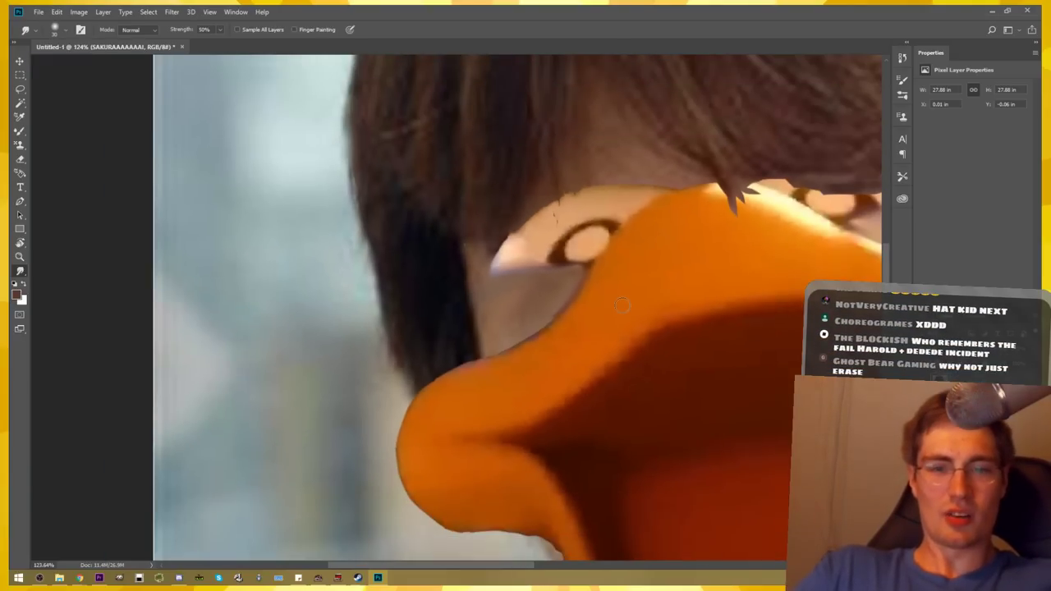
scroll(622, 305, down, 4)
scroll(608, 304, down, 1)
scroll(376, 287, up, 2)
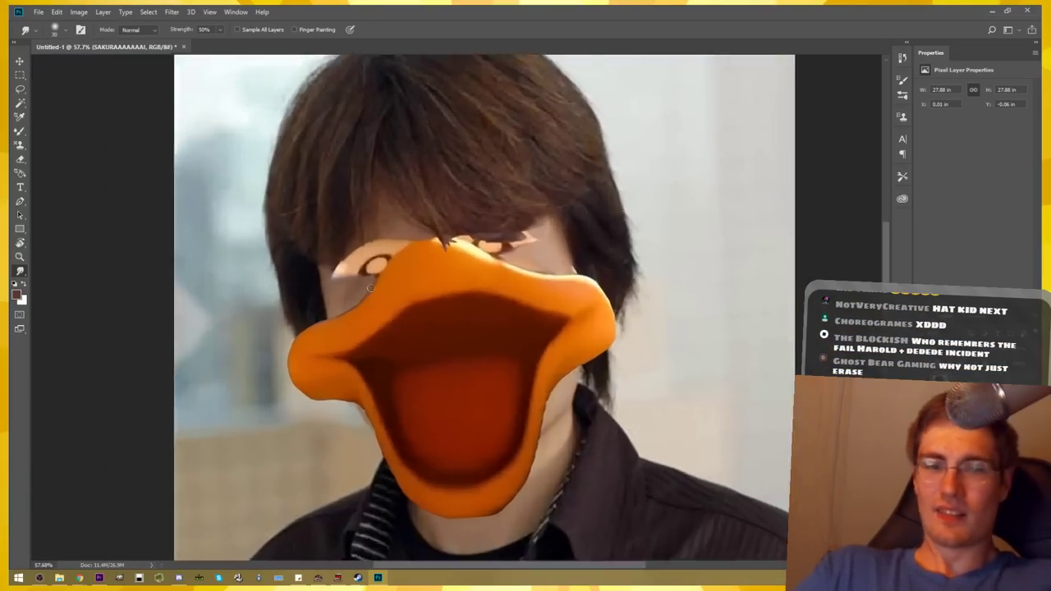
scroll(376, 286, up, 2)
scroll(376, 287, up, 2)
scroll(374, 288, up, 2)
scroll(365, 287, down, 1)
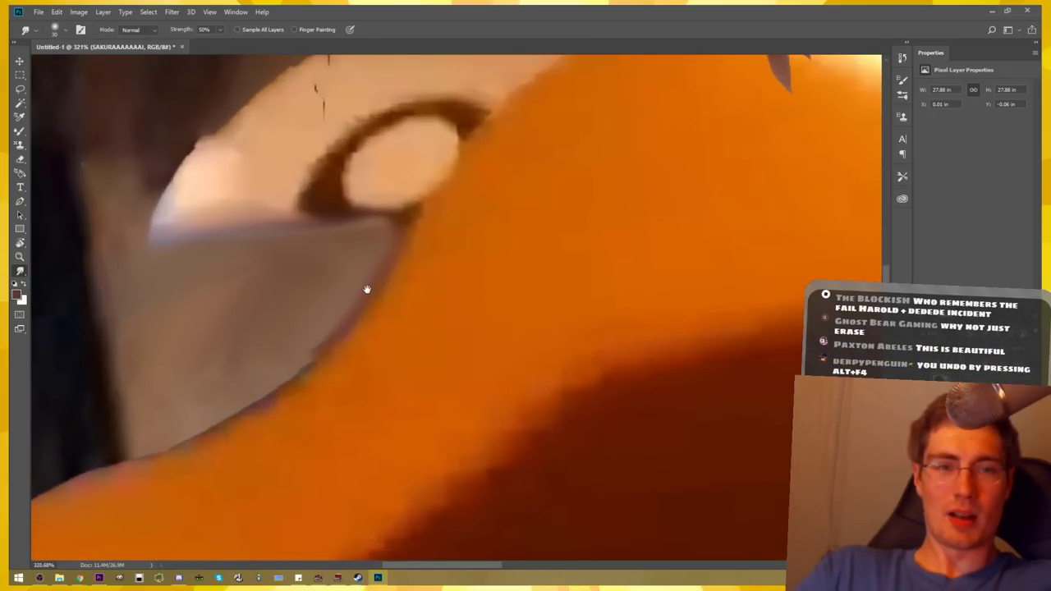
drag(364, 287, 565, 277)
scroll(550, 283, down, 1)
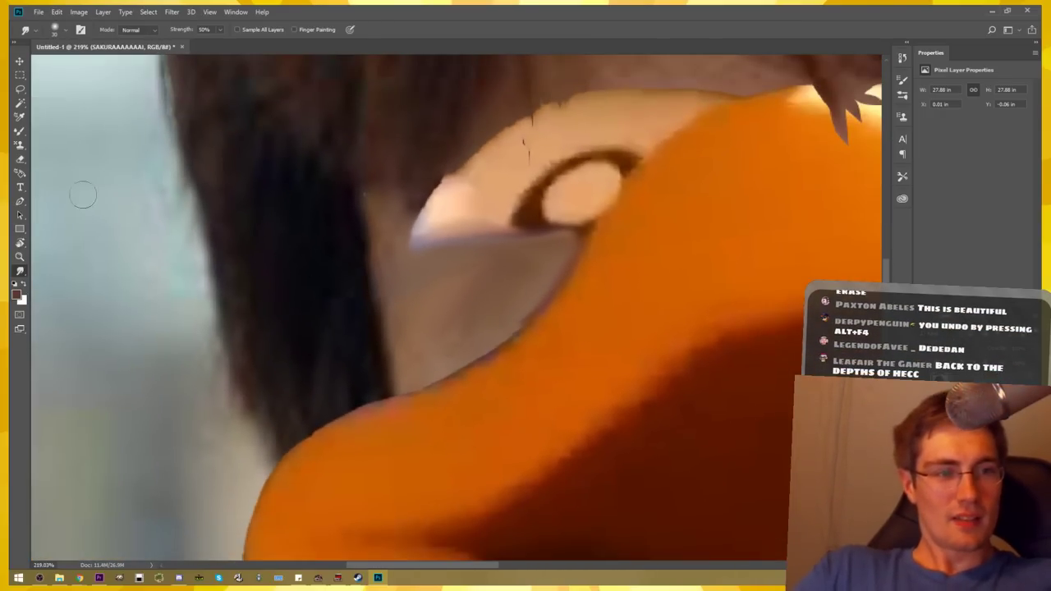
right_click(21, 271)
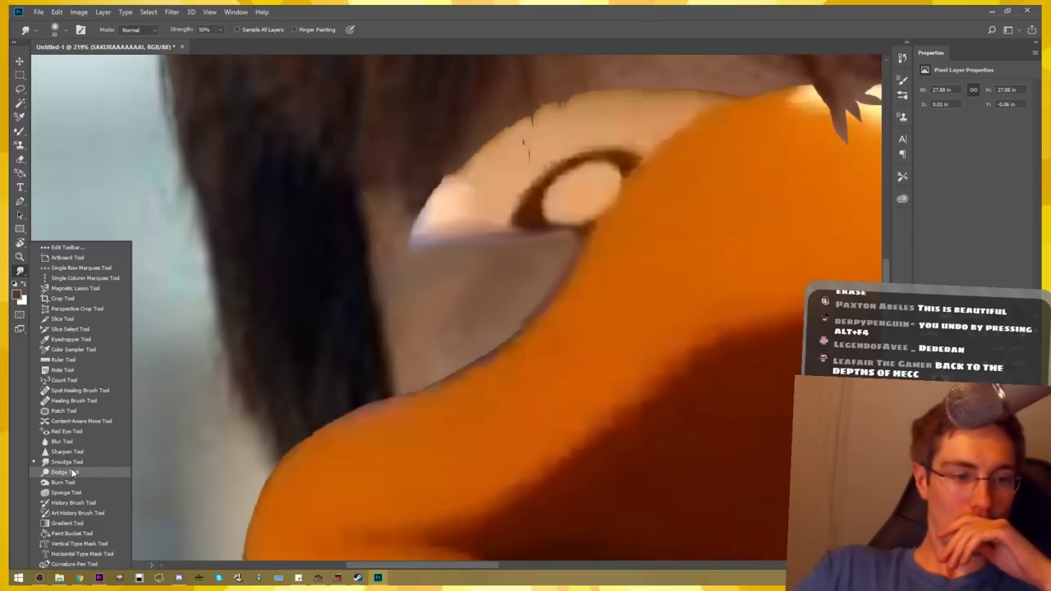
With the toning brush, darken the grey area under the eye and skin below the hair
click(71, 474)
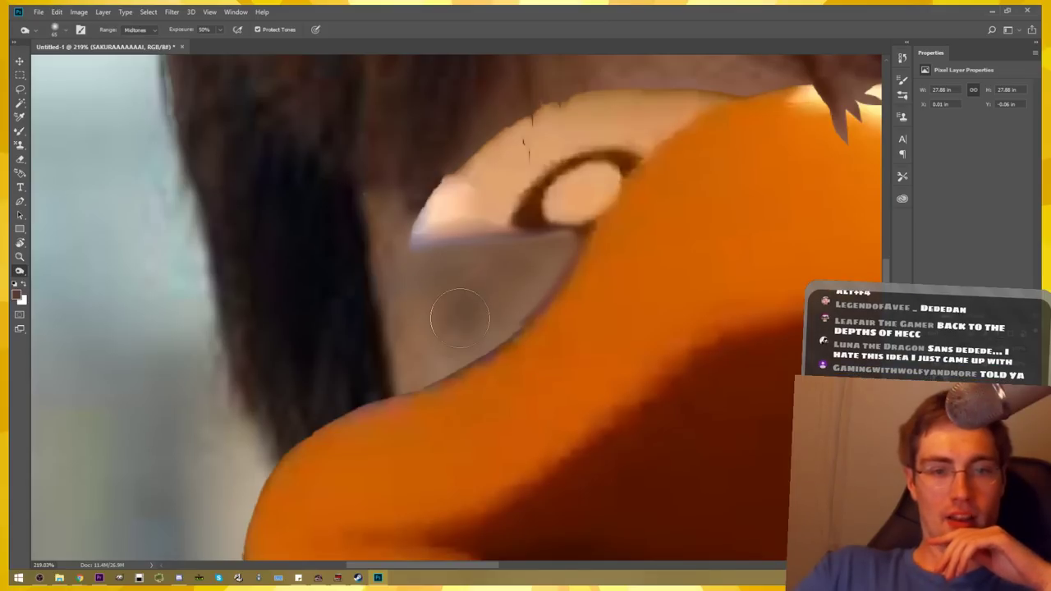
drag(457, 307, 441, 301)
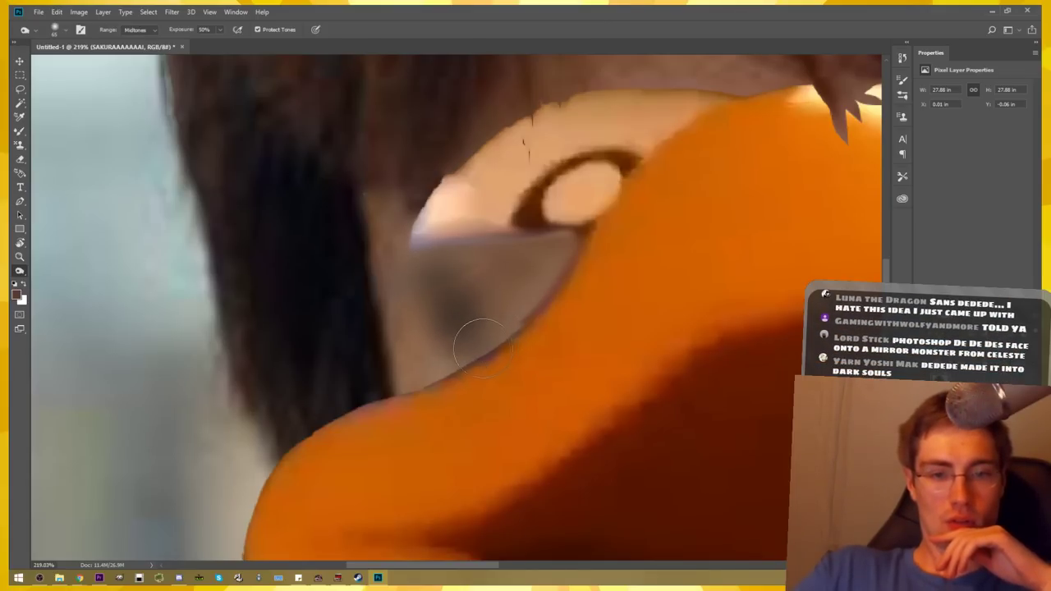
drag(469, 340, 499, 293)
mouse_move(547, 248)
mouse_down()
mouse_move(459, 261)
mouse_move(469, 287)
mouse_move(423, 258)
mouse_up()
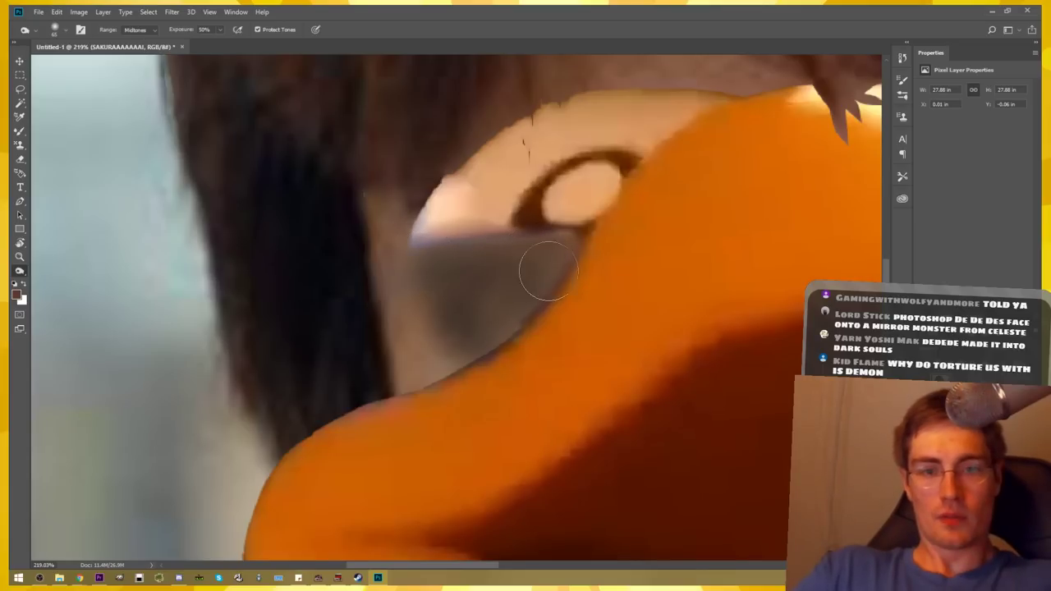
scroll(682, 349, down, 5)
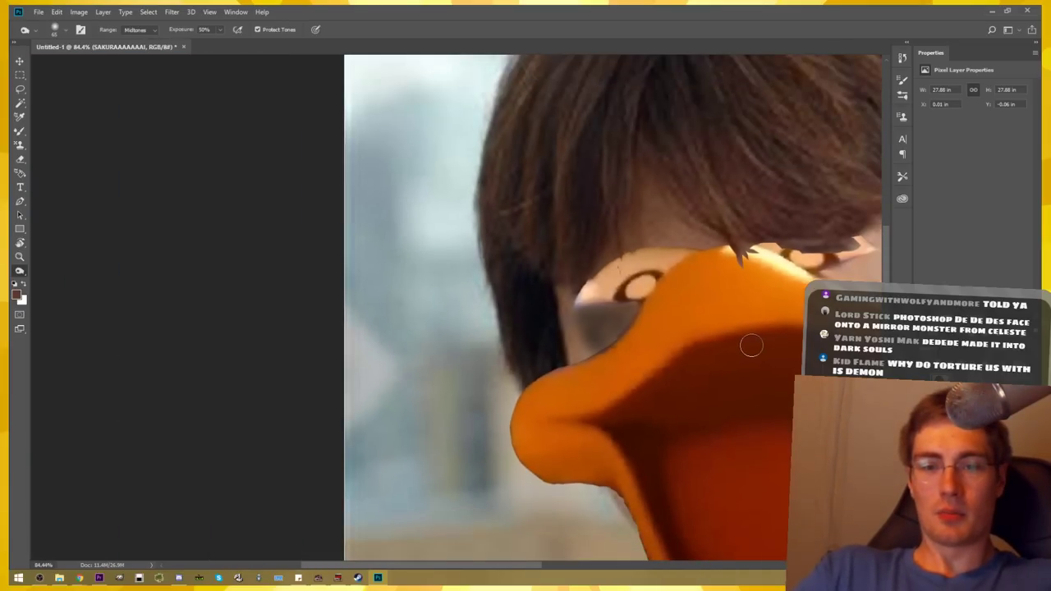
drag(752, 345, 401, 360)
scroll(491, 311, up, 2)
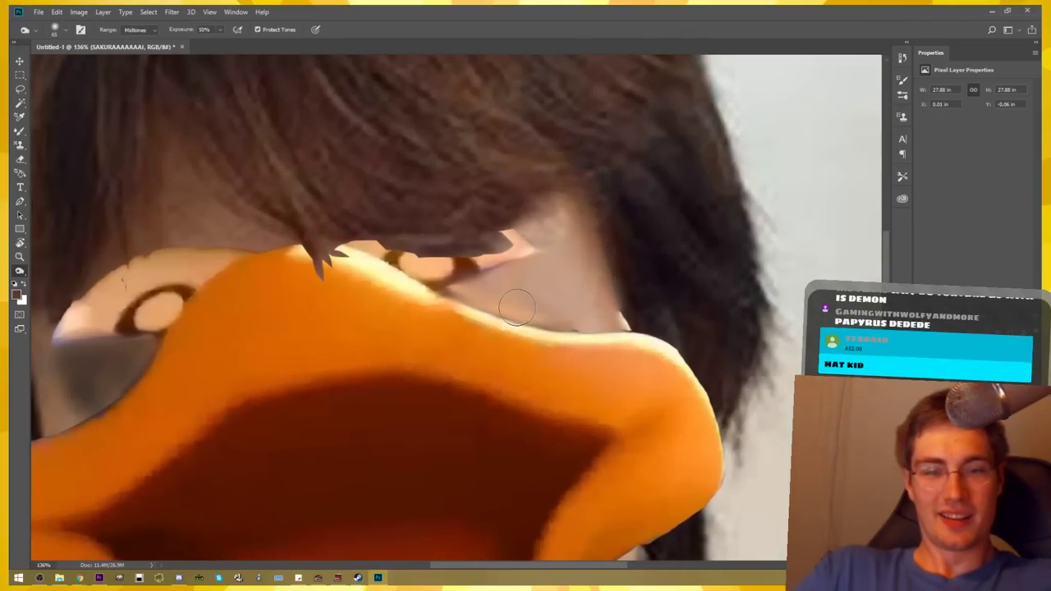
scroll(490, 311, up, 2)
mouse_move(507, 274)
mouse_down()
mouse_move(523, 310)
mouse_move(470, 290)
mouse_up()
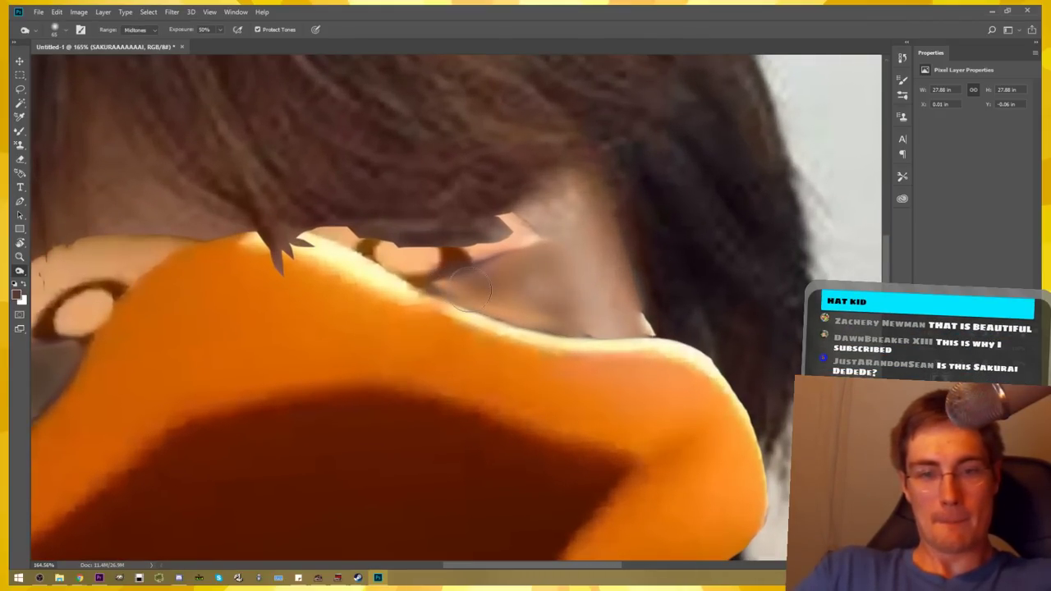
mouse_move(530, 309)
mouse_down()
mouse_move(460, 298)
mouse_move(513, 263)
mouse_move(530, 264)
mouse_move(546, 296)
mouse_up()
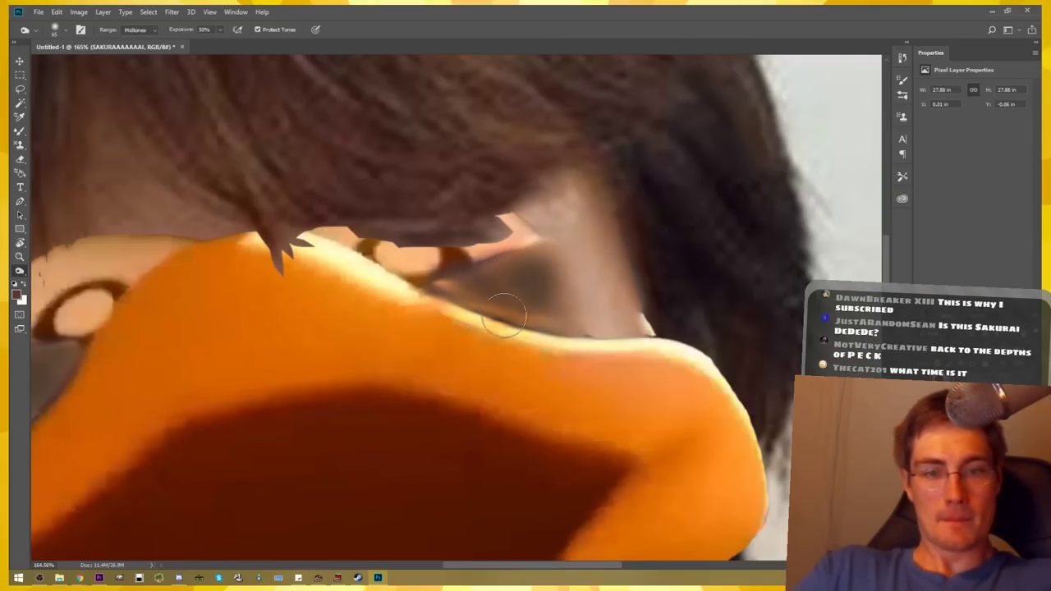
Lighten the orange beak's top edge near the hair and darken along its edge
scroll(452, 337, down, 3)
scroll(452, 338, down, 2)
scroll(464, 344, up, 2)
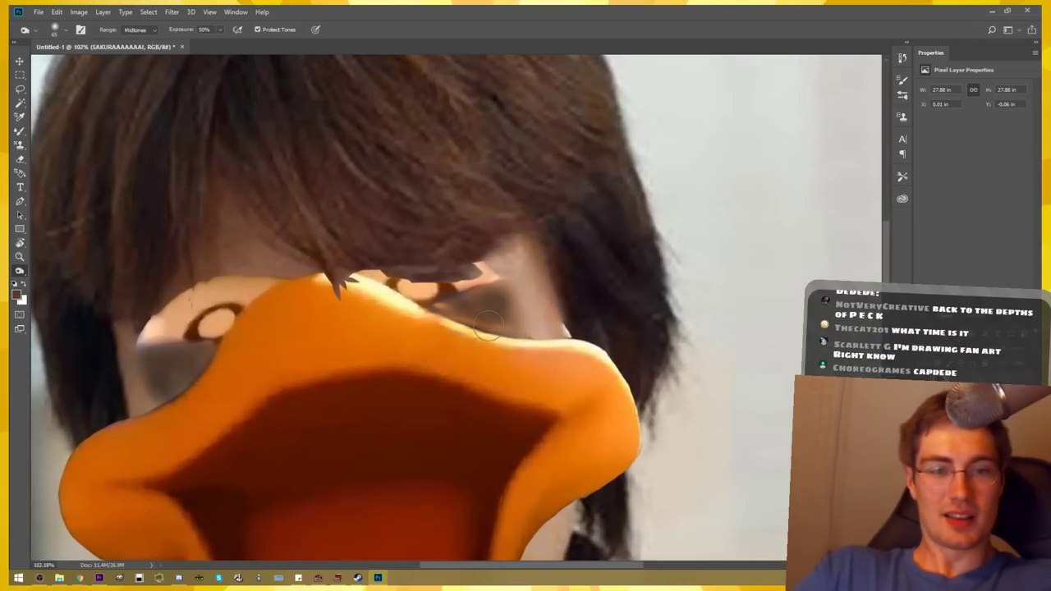
scroll(473, 312, up, 3)
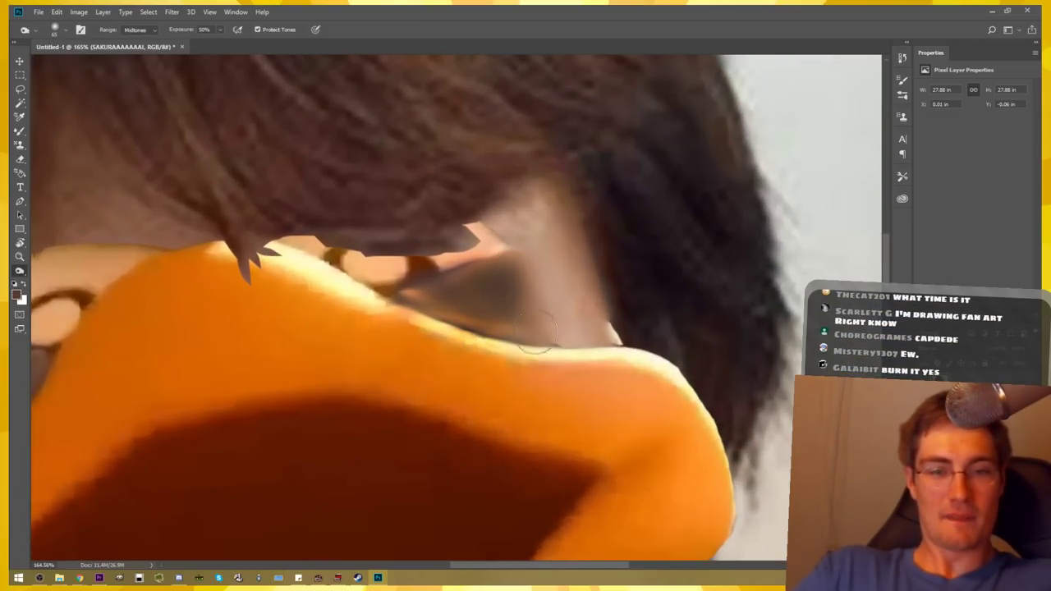
scroll(434, 370, down, 4)
scroll(433, 370, down, 3)
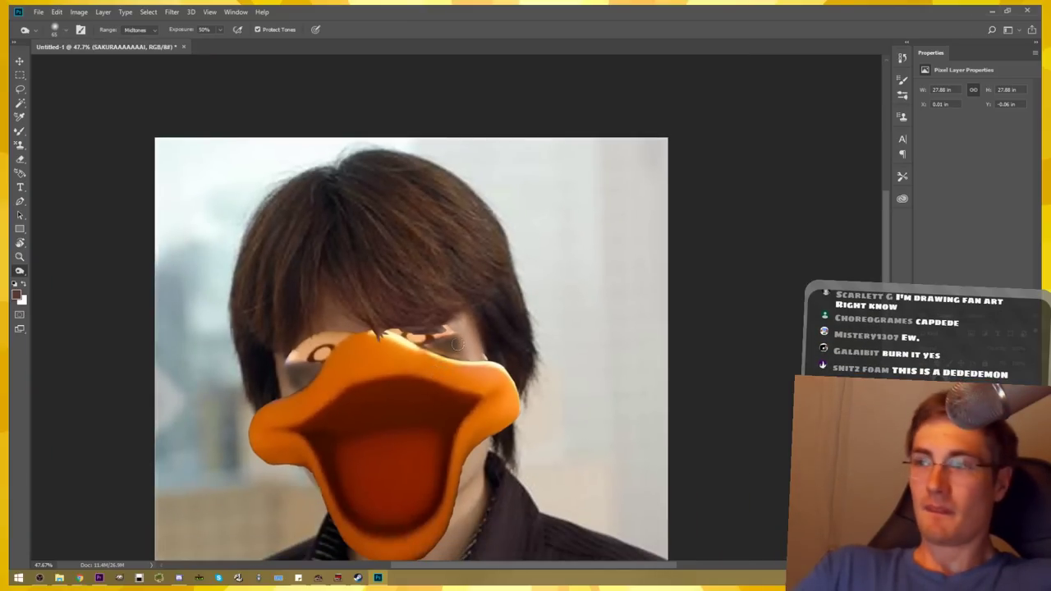
scroll(459, 351, up, 3)
scroll(459, 351, up, 3)
drag(444, 397, 418, 391)
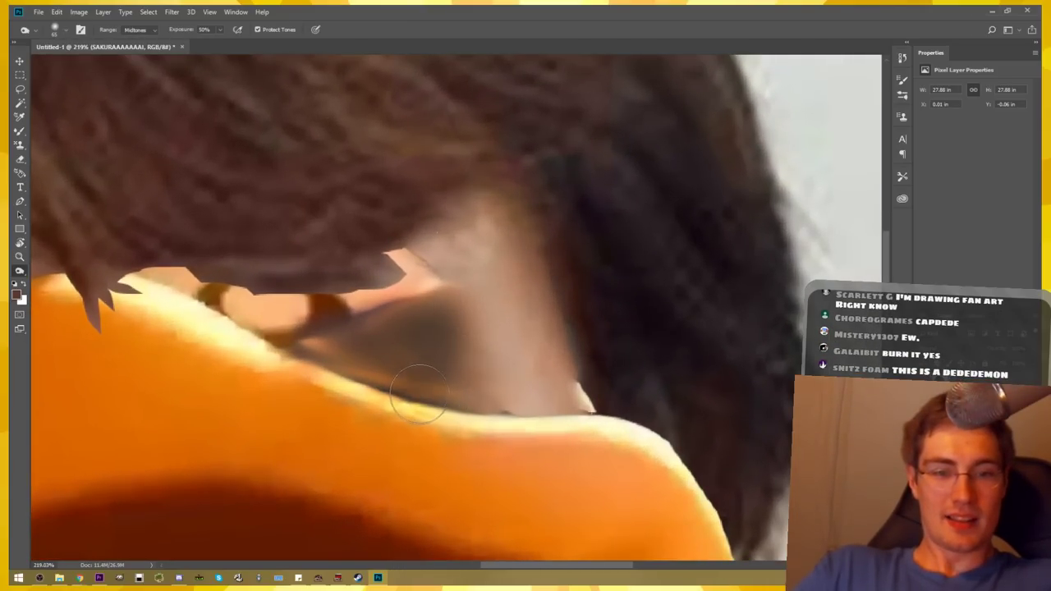
drag(348, 366, 308, 352)
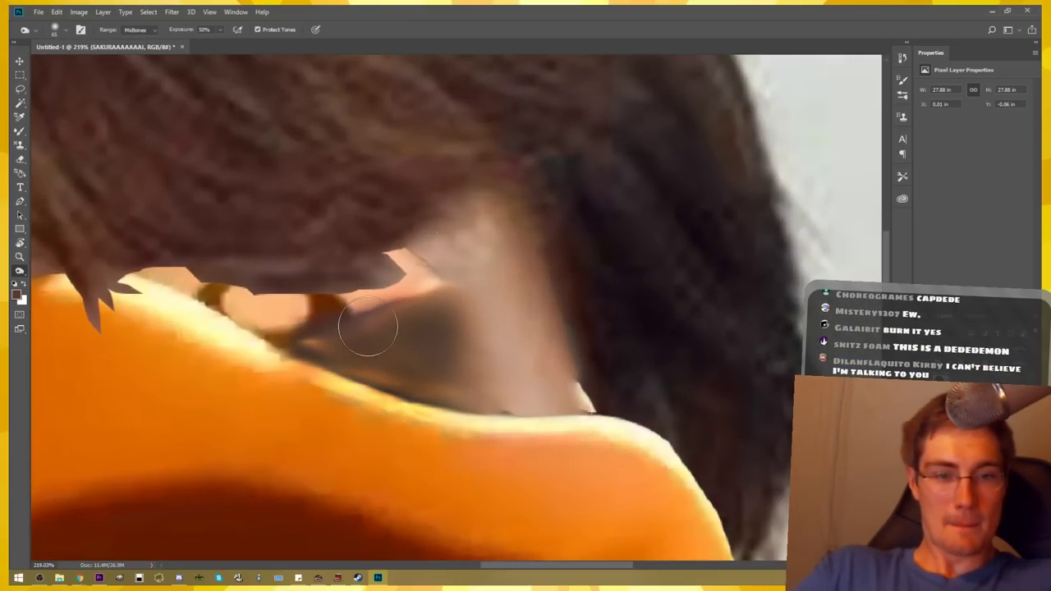
mouse_move(368, 327)
mouse_down()
mouse_move(399, 304)
mouse_move(419, 312)
mouse_up()
Zoom out and recentre the view to check the beak's edge
scroll(442, 403, down, 2)
scroll(441, 402, down, 2)
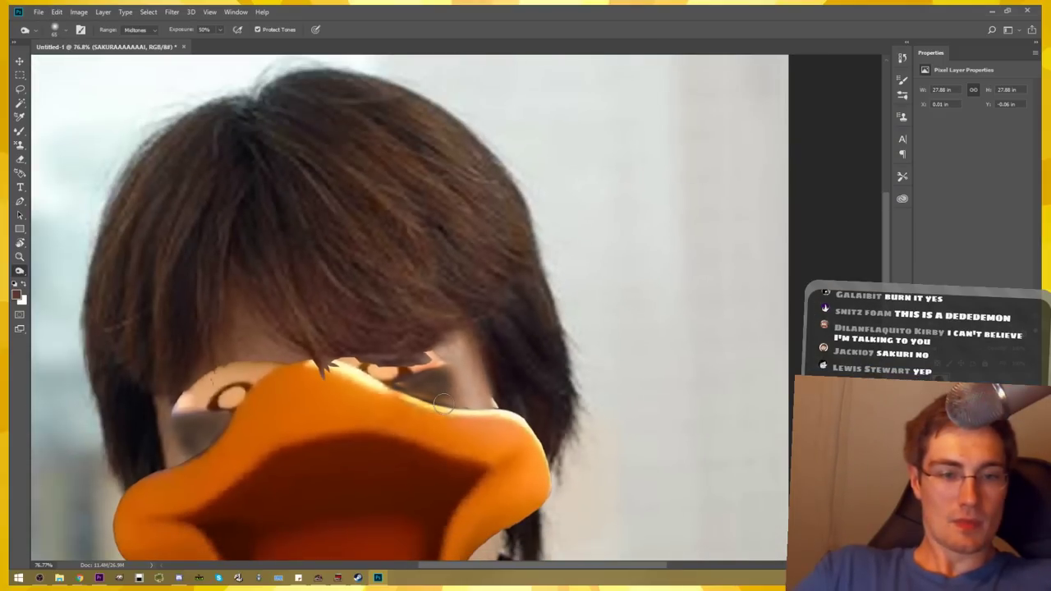
scroll(442, 403, down, 2)
scroll(472, 378, down, 1)
scroll(475, 328, down, 1)
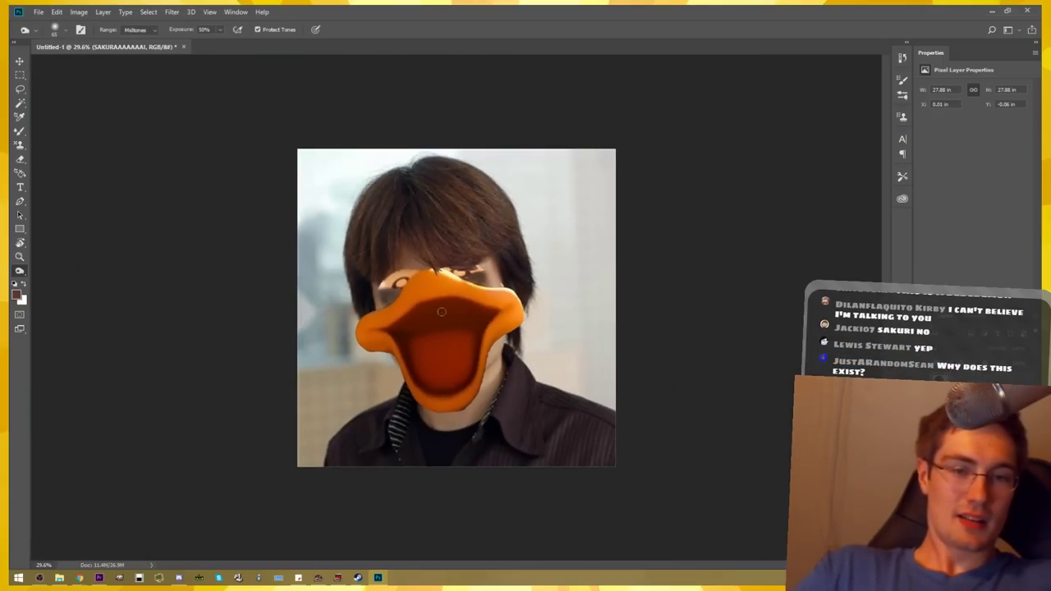
scroll(441, 311, up, 2)
scroll(441, 311, up, 1)
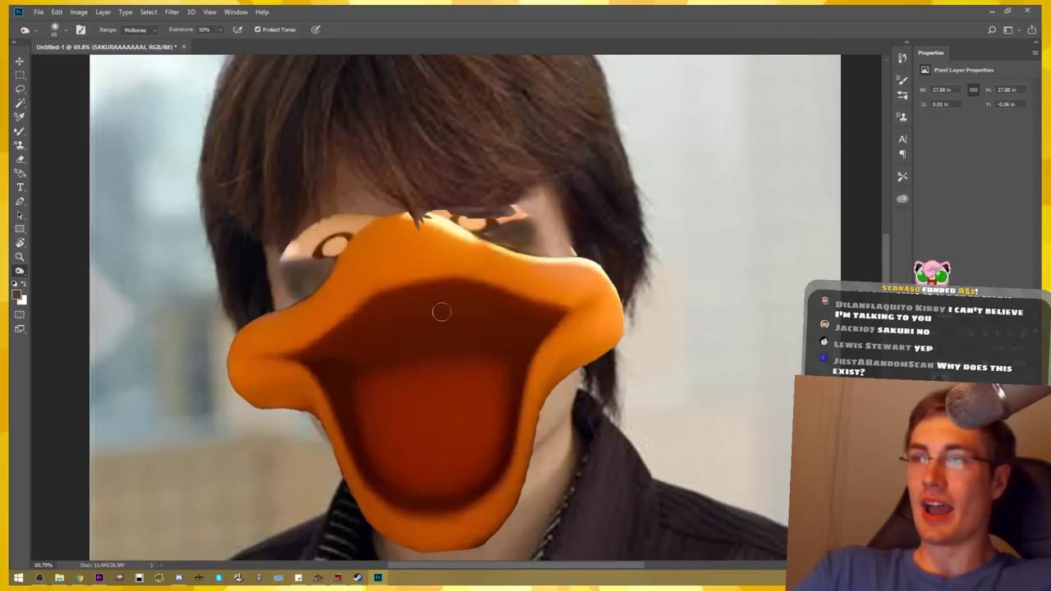
scroll(441, 311, up, 1)
scroll(441, 311, down, 1)
scroll(441, 311, down, 2)
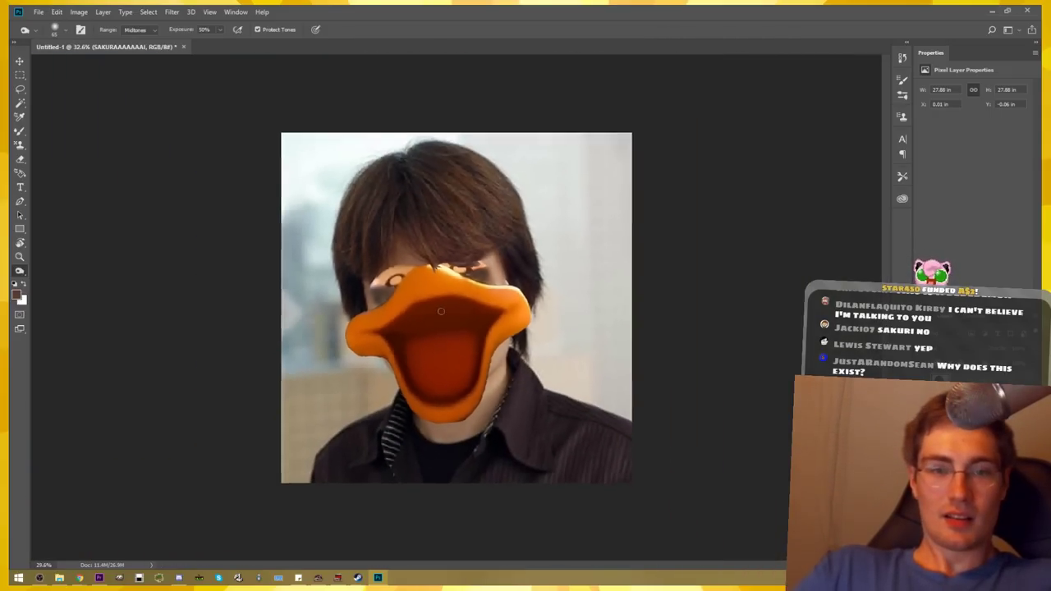
scroll(441, 311, down, 1)
scroll(441, 311, up, 2)
scroll(441, 311, up, 1)
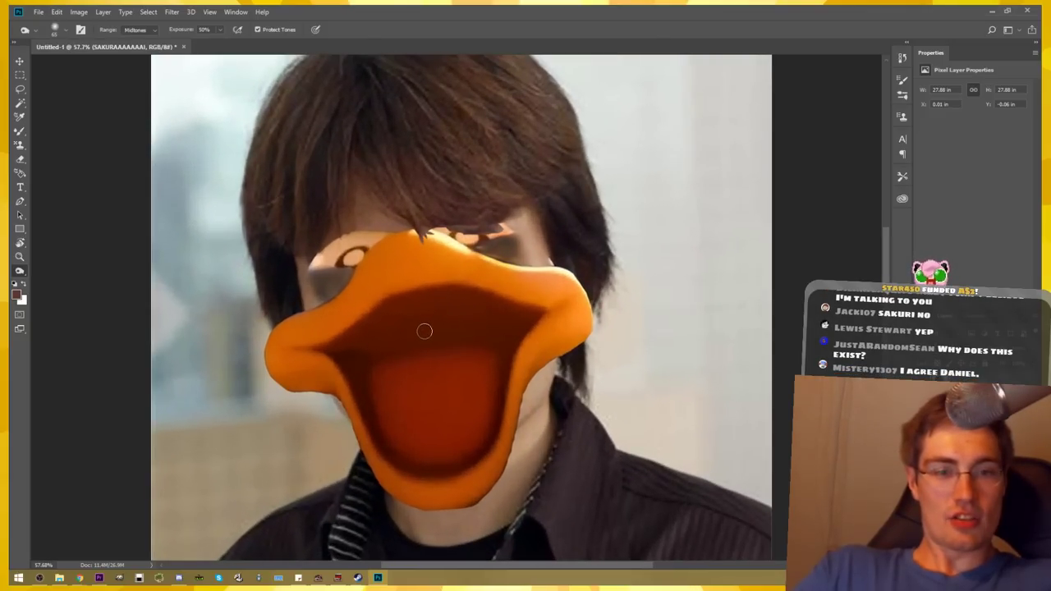
drag(411, 356, 460, 336)
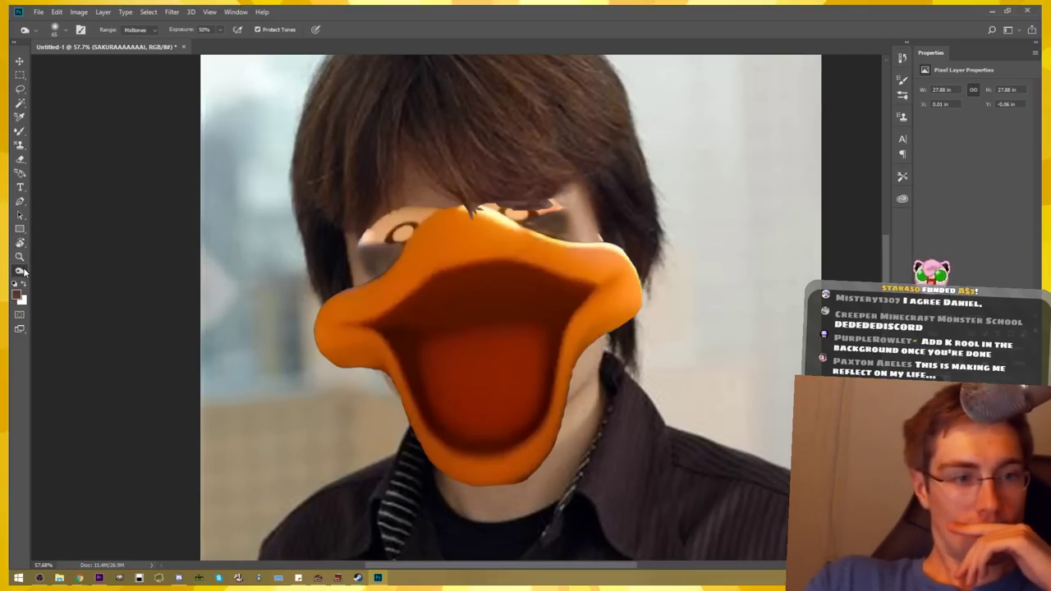
Switch to the Smudge Tool and smudge skin tone into the shirt under the chin
click(21, 238)
click(66, 462)
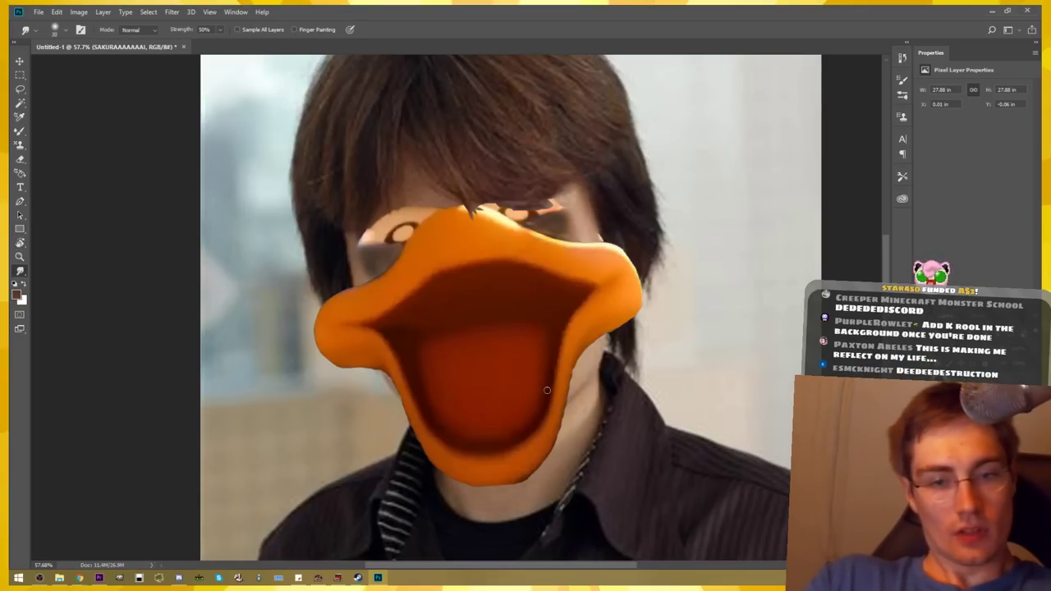
scroll(555, 391, up, 2)
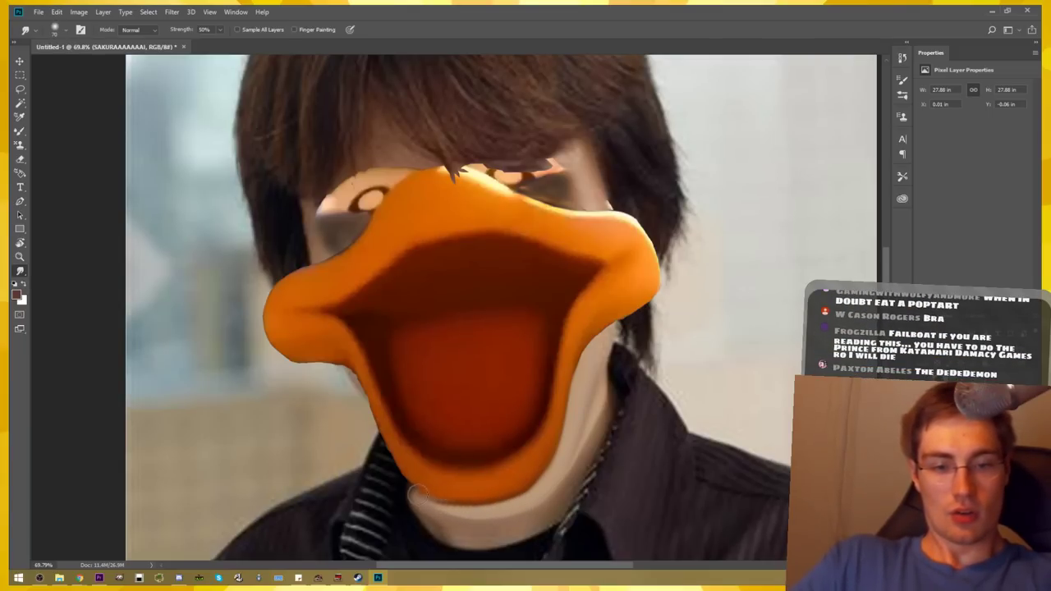
drag(451, 501, 402, 491)
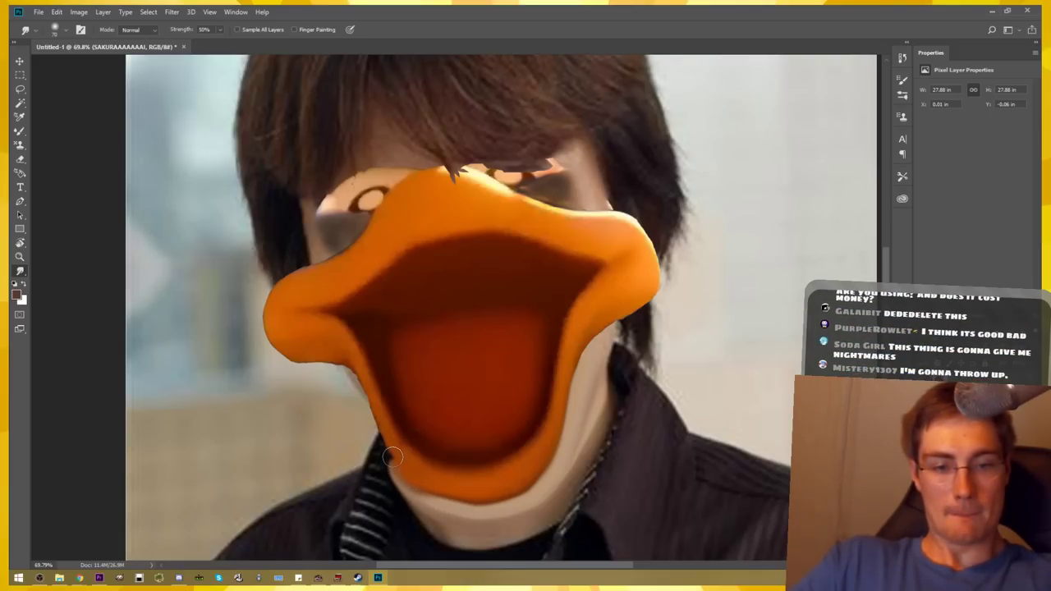
Smudge the beak's lower edge into the surrounding skin
scroll(393, 454, up, 3)
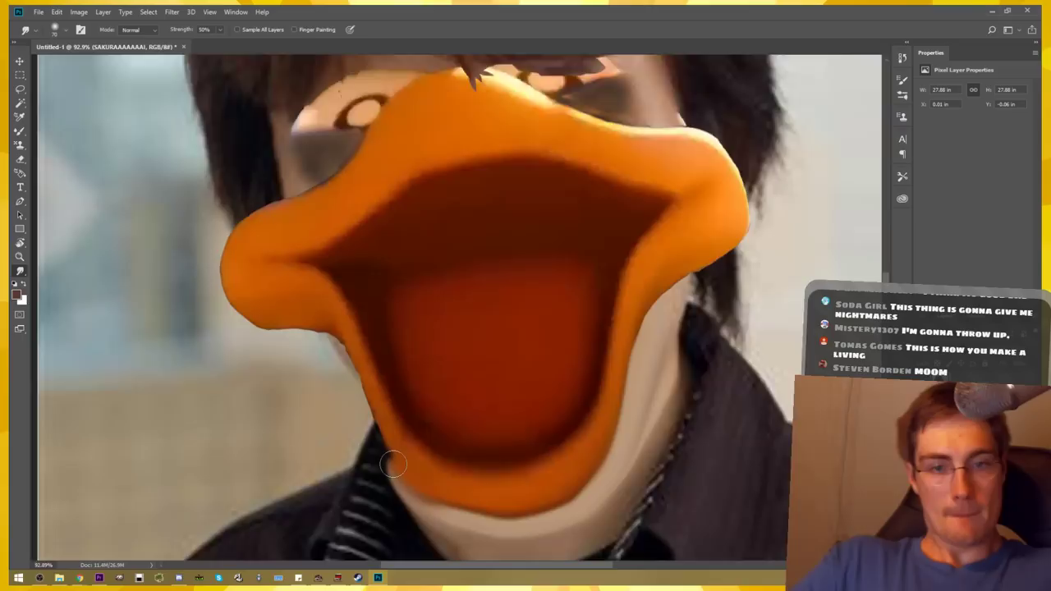
scroll(409, 464, up, 1)
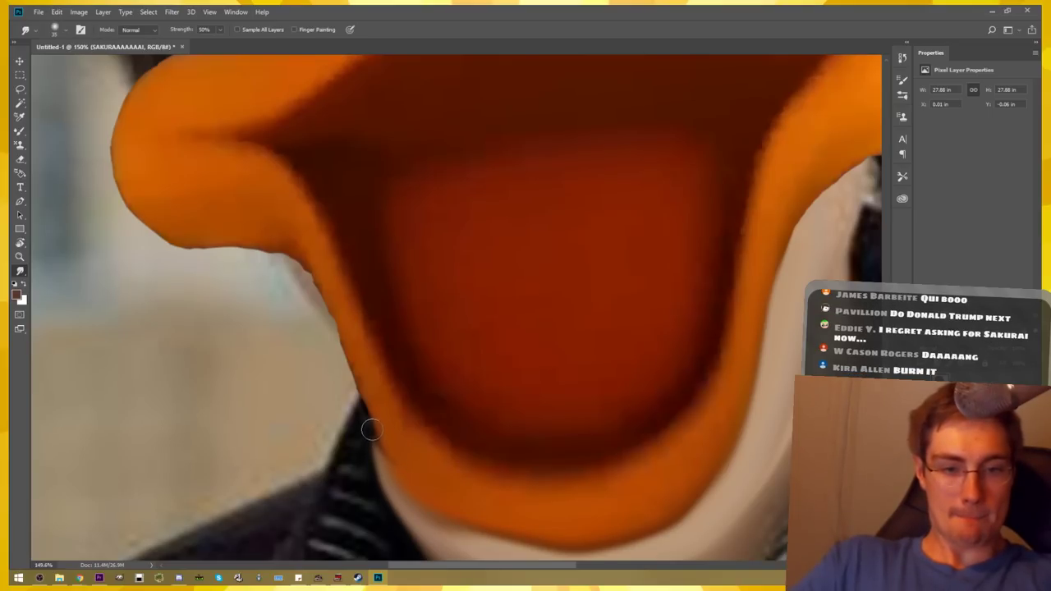
scroll(538, 493, down, 5)
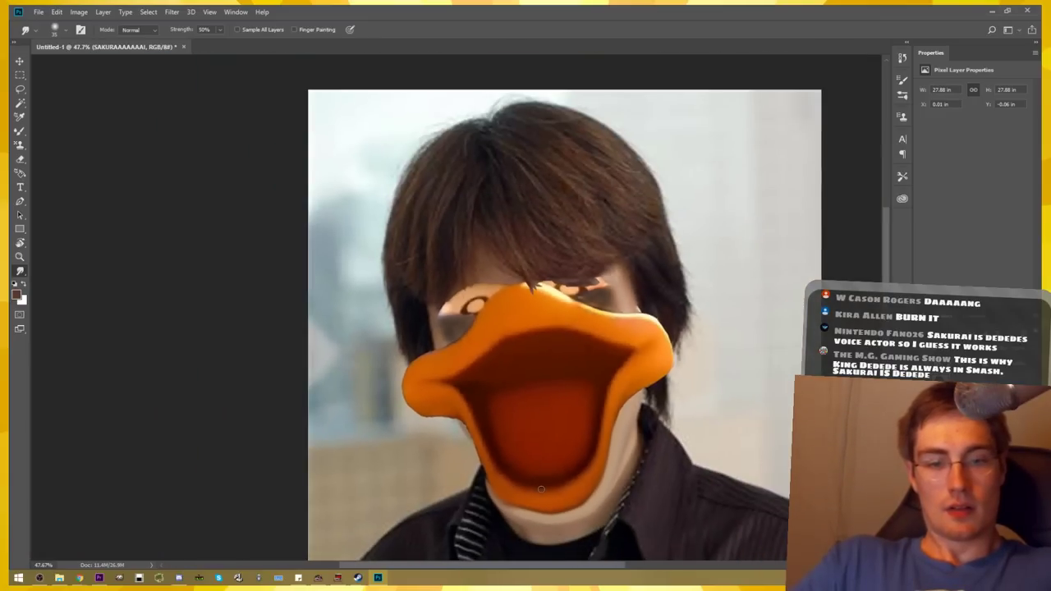
scroll(542, 489, down, 1)
scroll(436, 431, up, 1)
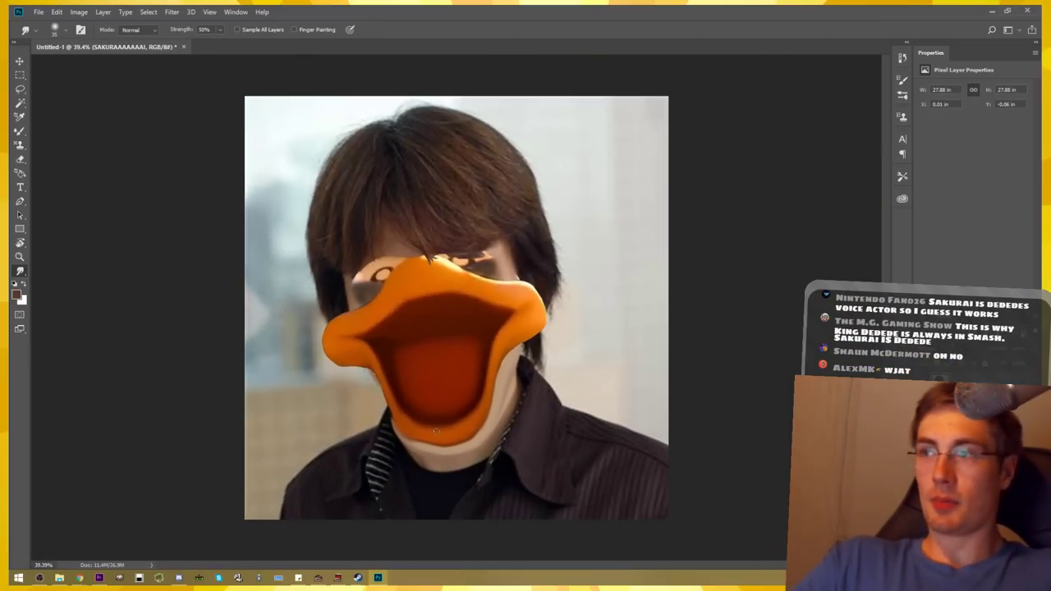
scroll(436, 430, up, 2)
scroll(388, 449, up, 1)
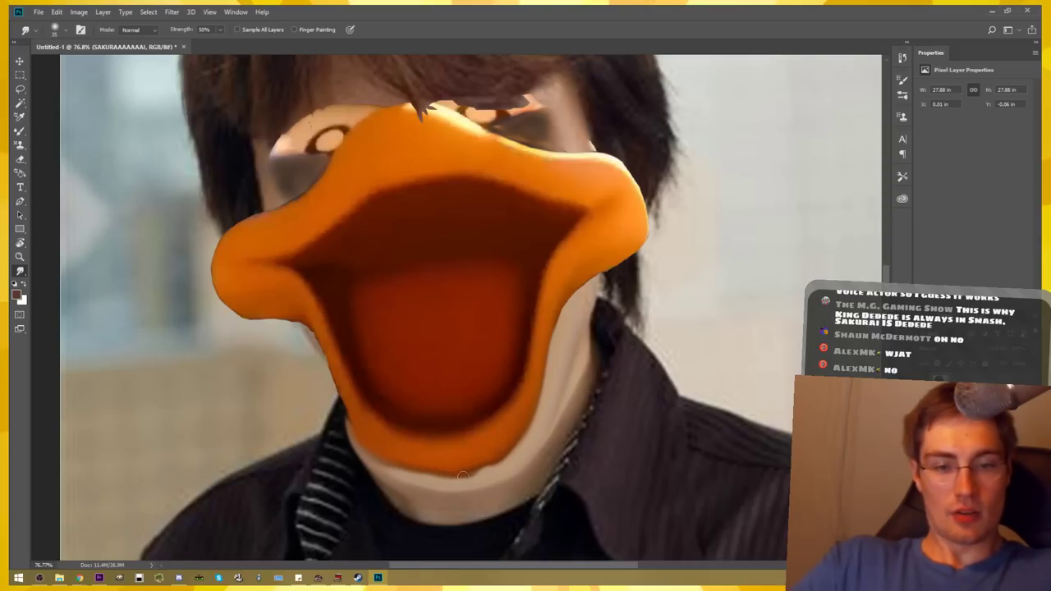
scroll(486, 464, up, 1)
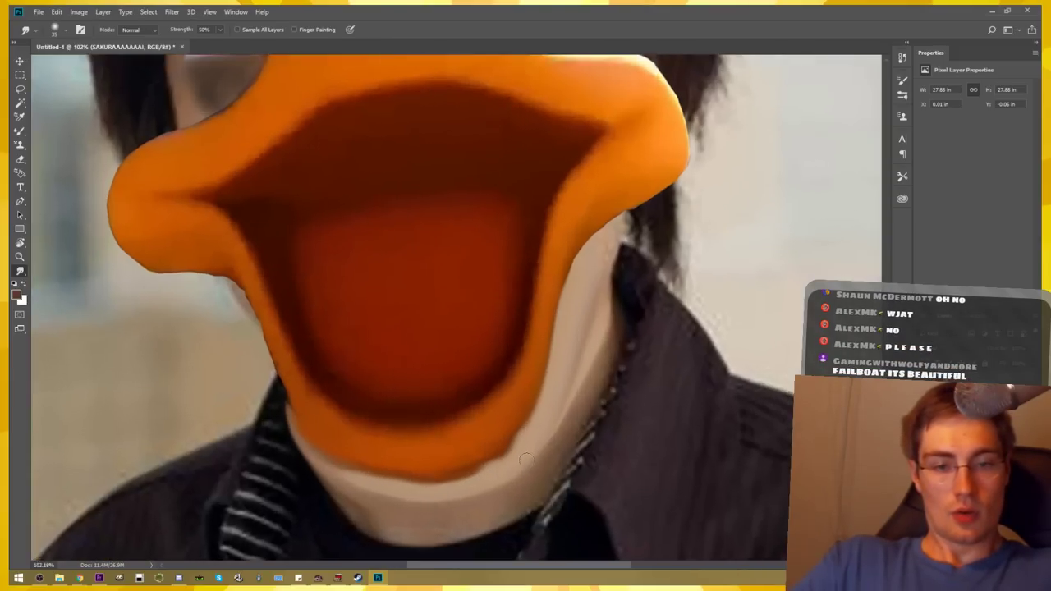
scroll(491, 457, up, 1)
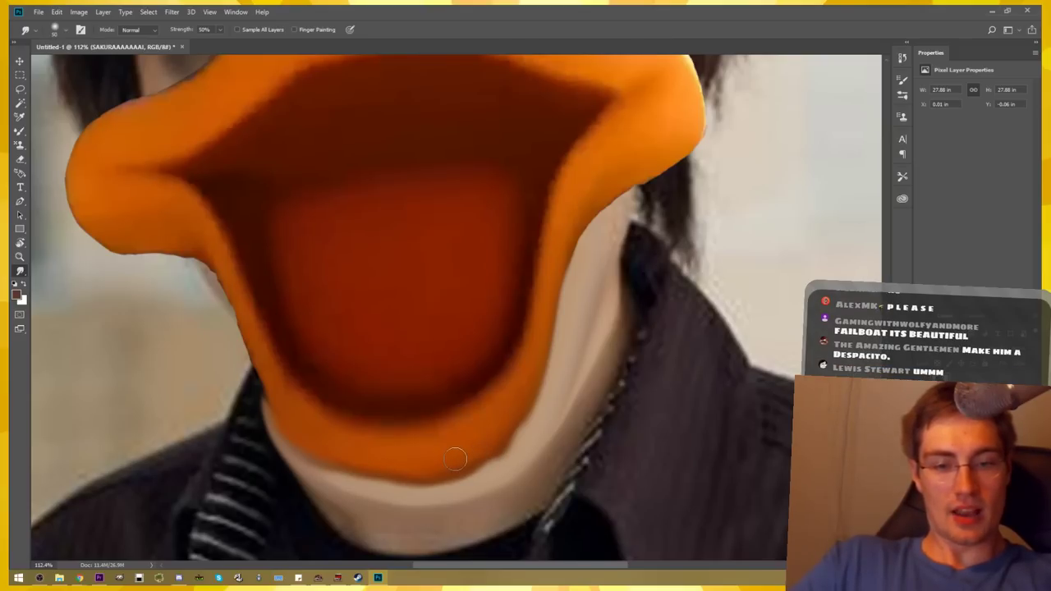
drag(456, 459, 498, 451)
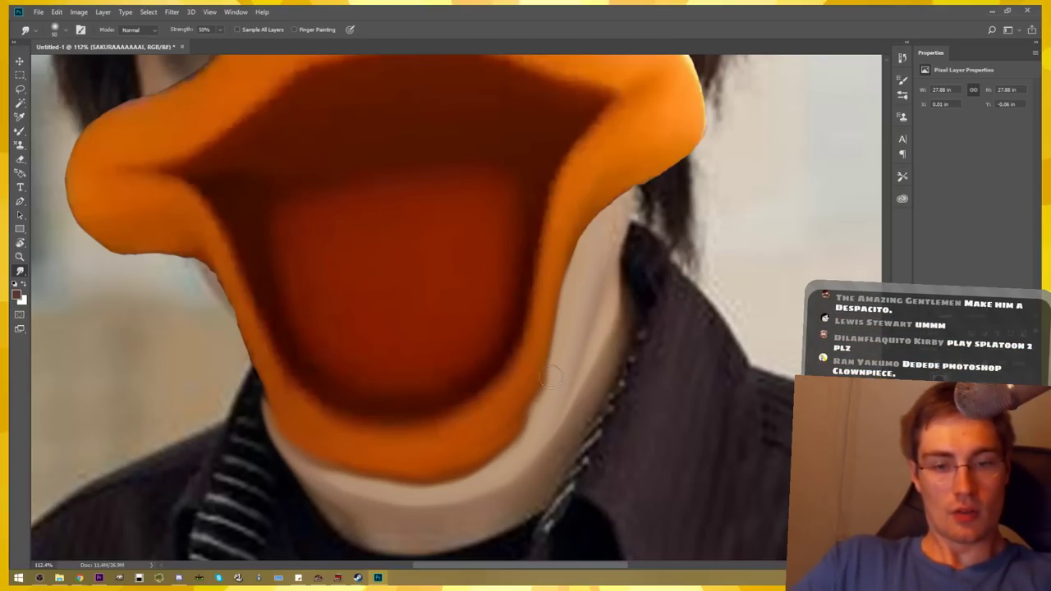
Smear the beak's right edge upward to blend it into the neck
drag(533, 406, 566, 308)
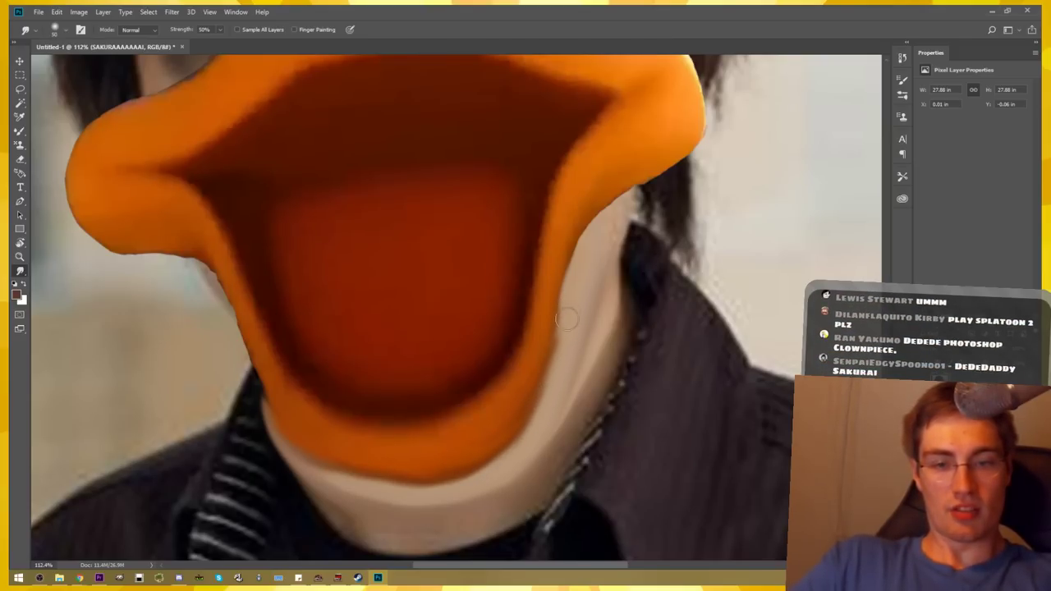
drag(552, 349, 592, 246)
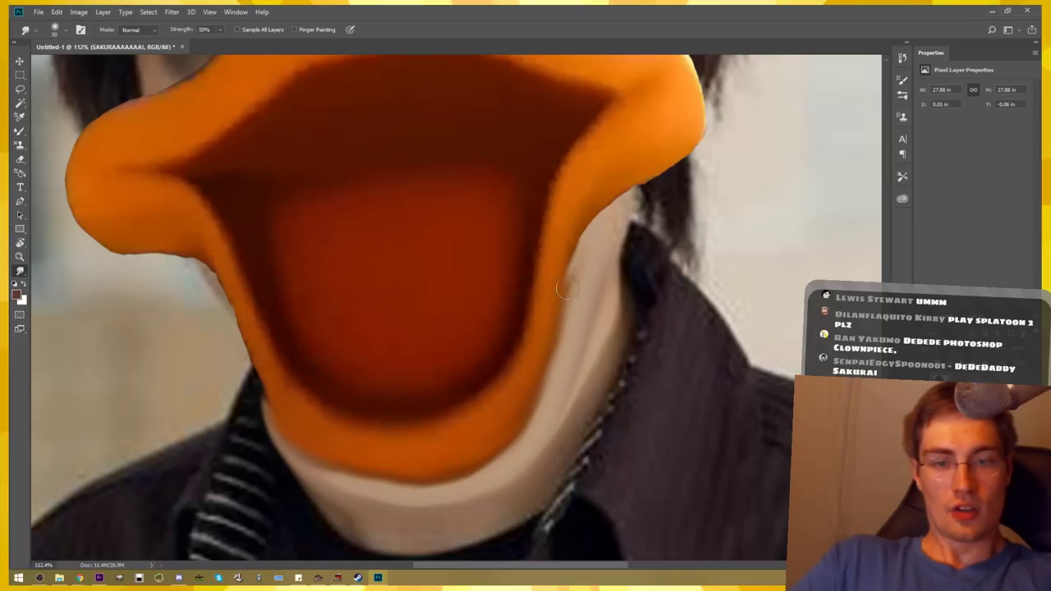
drag(567, 289, 606, 220)
mouse_move(570, 271)
mouse_down()
mouse_move(614, 212)
mouse_move(601, 238)
mouse_up()
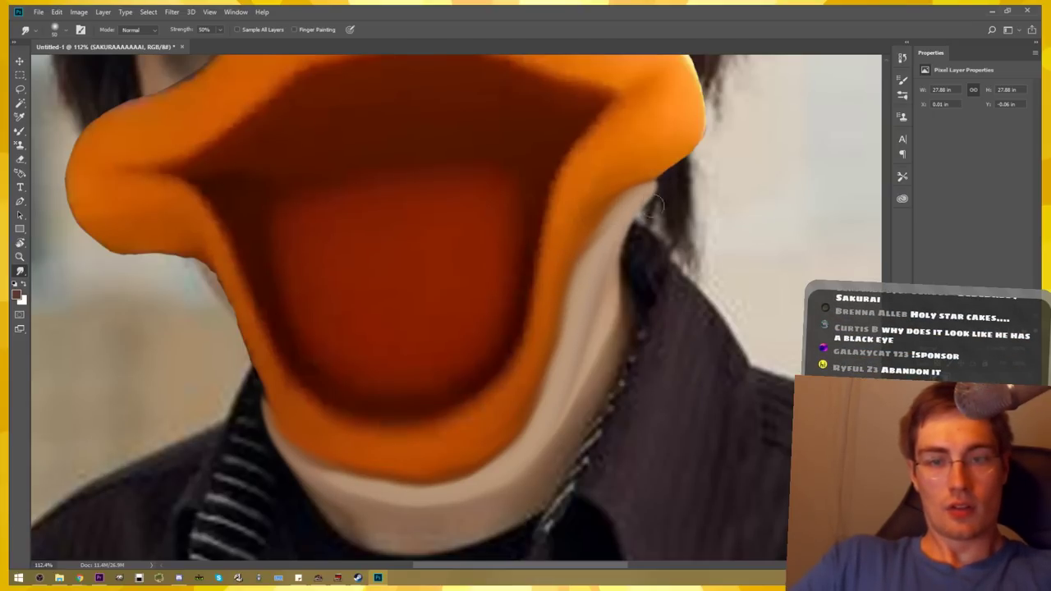
scroll(678, 197, up, 1)
Blend the dark hair over the beak's right edge
mouse_move(678, 197)
mouse_down()
mouse_move(563, 476)
mouse_move(664, 310)
mouse_up()
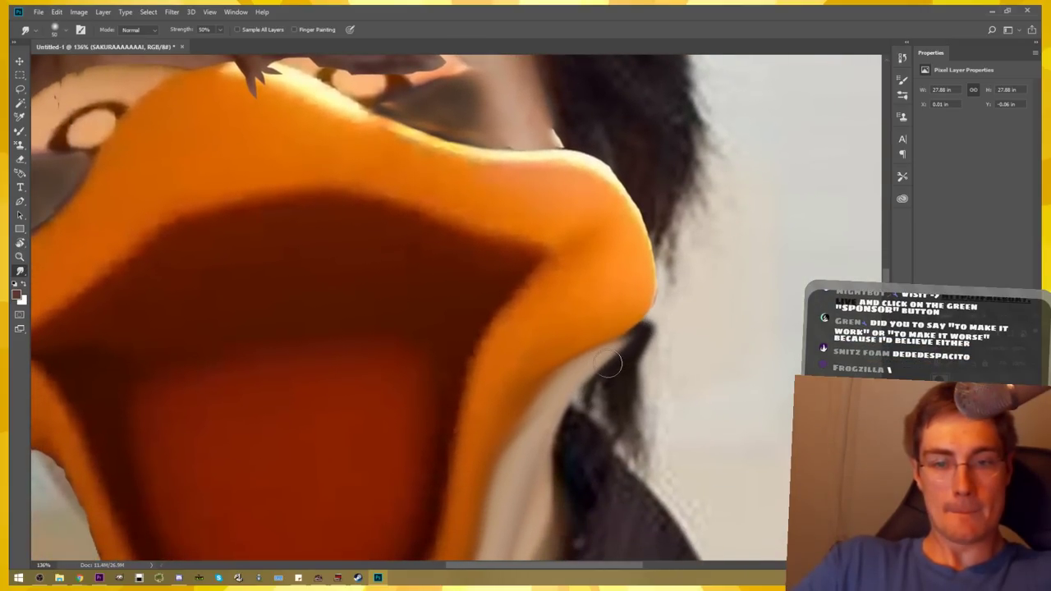
drag(616, 349, 662, 298)
mouse_move(625, 353)
mouse_down()
mouse_move(661, 271)
mouse_move(657, 226)
mouse_up()
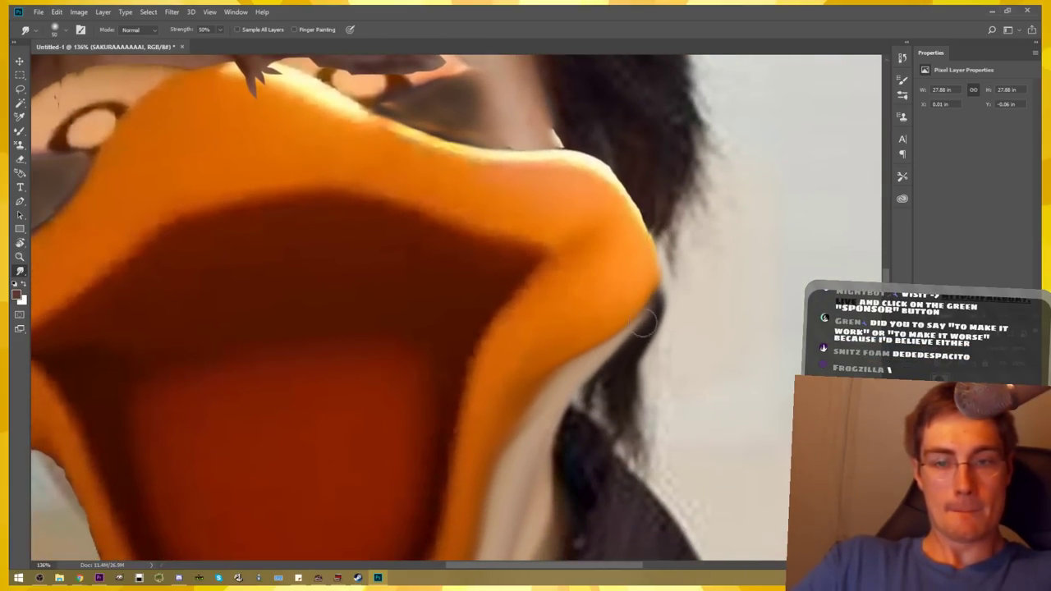
drag(633, 333, 661, 287)
Soften the beak's upper-right and top edges into the hair
mouse_move(649, 221)
mouse_down()
mouse_move(616, 168)
mouse_move(485, 142)
mouse_up()
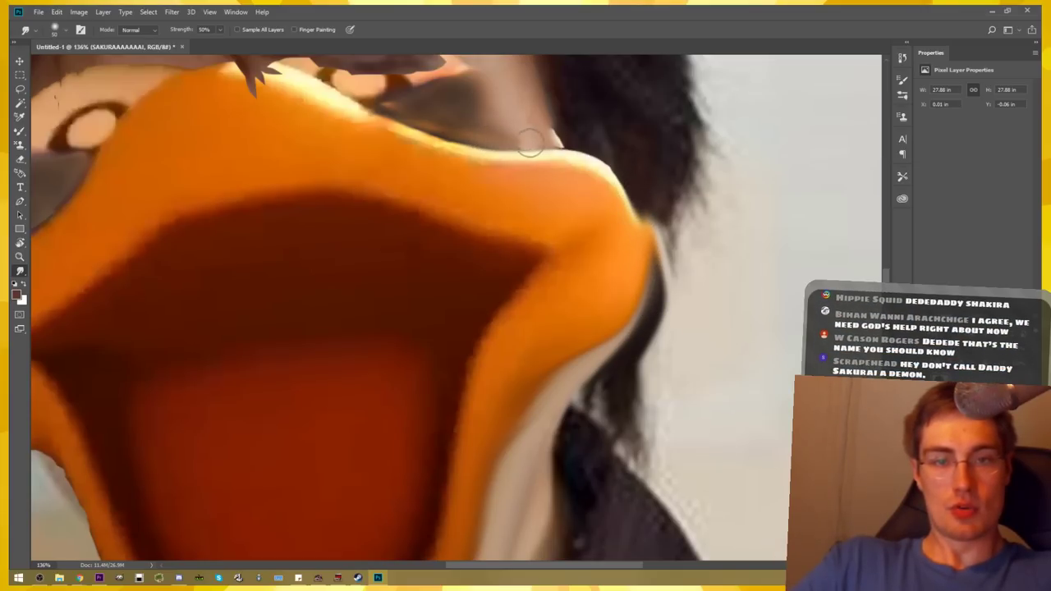
drag(544, 157, 492, 153)
drag(556, 154, 460, 141)
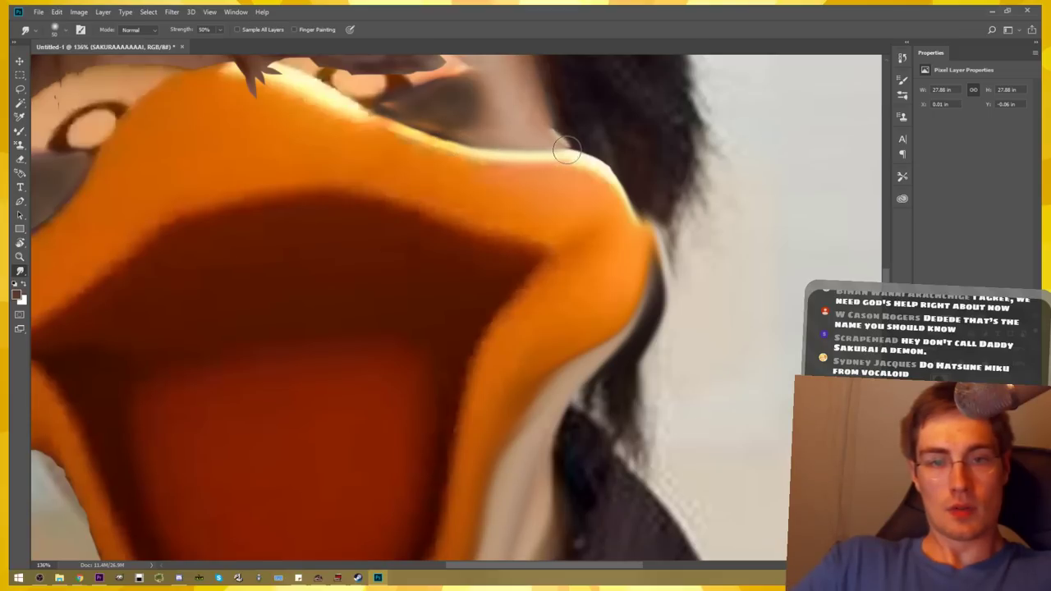
mouse_move(593, 148)
mouse_down()
mouse_move(559, 150)
mouse_move(650, 215)
mouse_move(647, 276)
mouse_move(619, 345)
mouse_up()
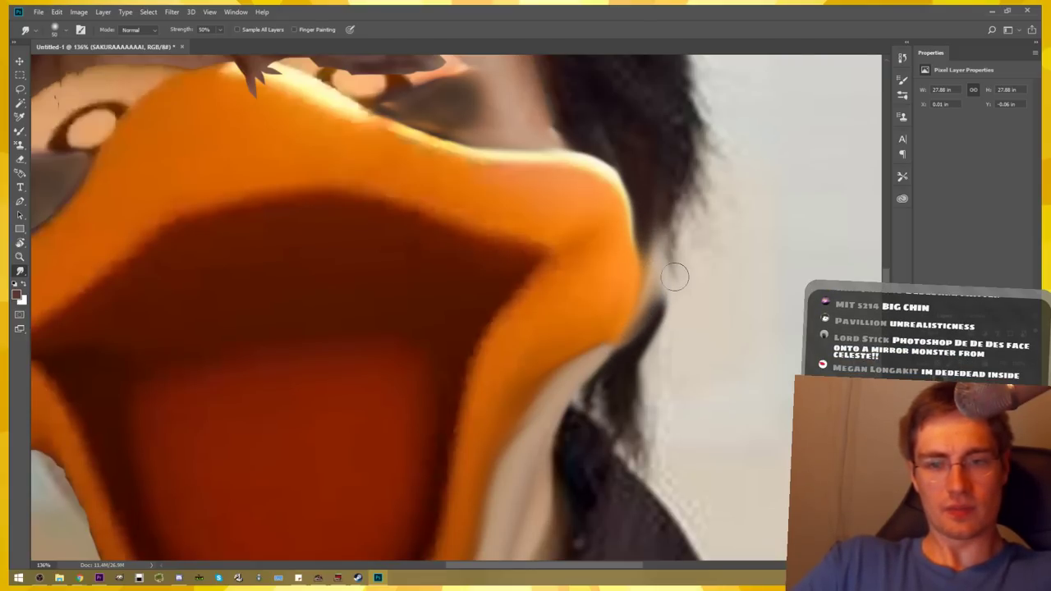
Undo a bad right-edge stroke, re-smudge that edge into the hair, and fit the image on screen
drag(675, 277, 648, 267)
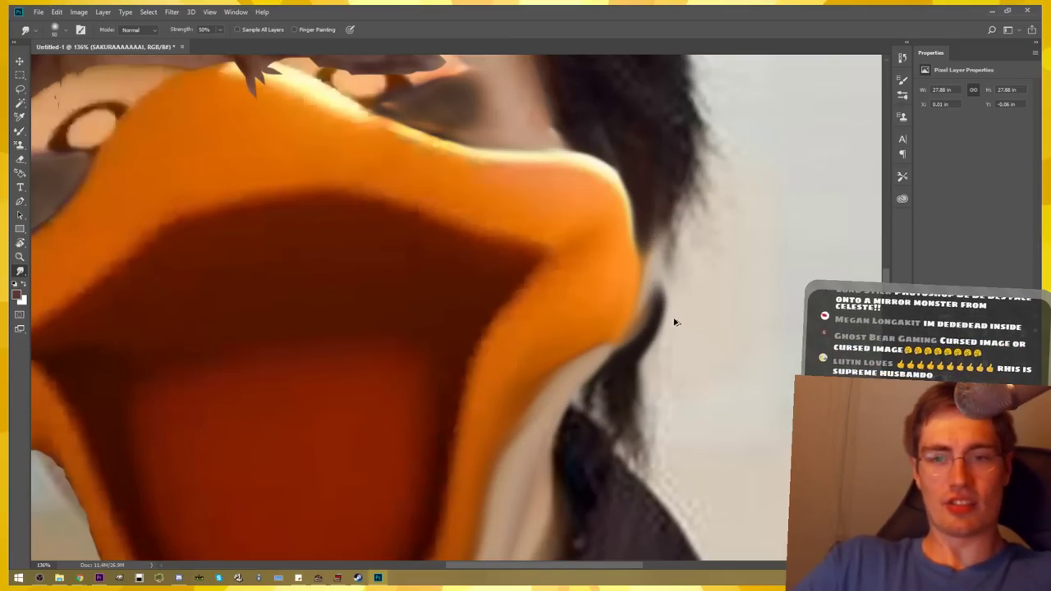
key(ctrl+z)
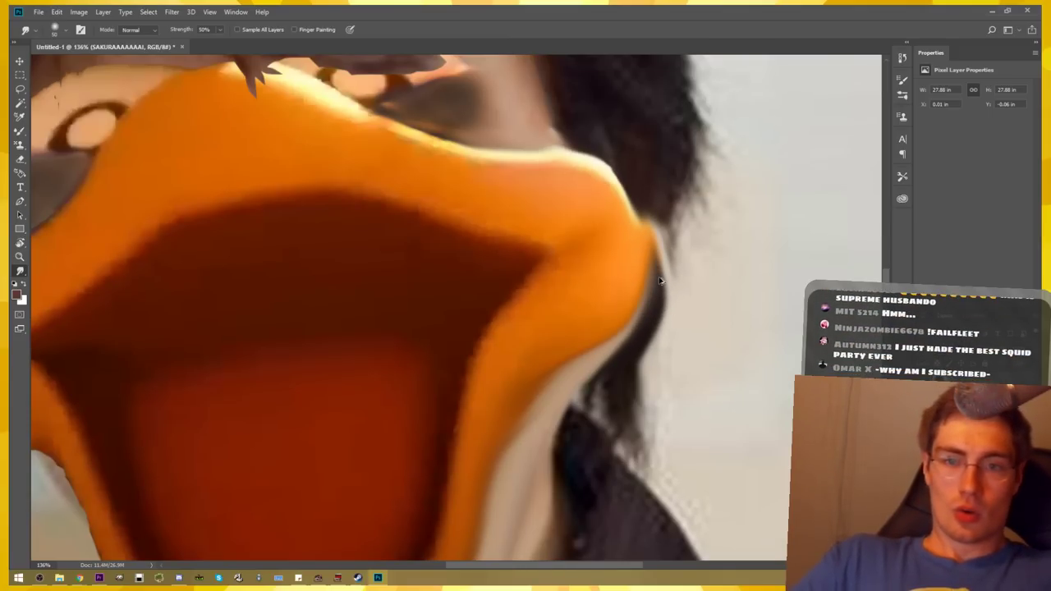
drag(657, 263, 638, 189)
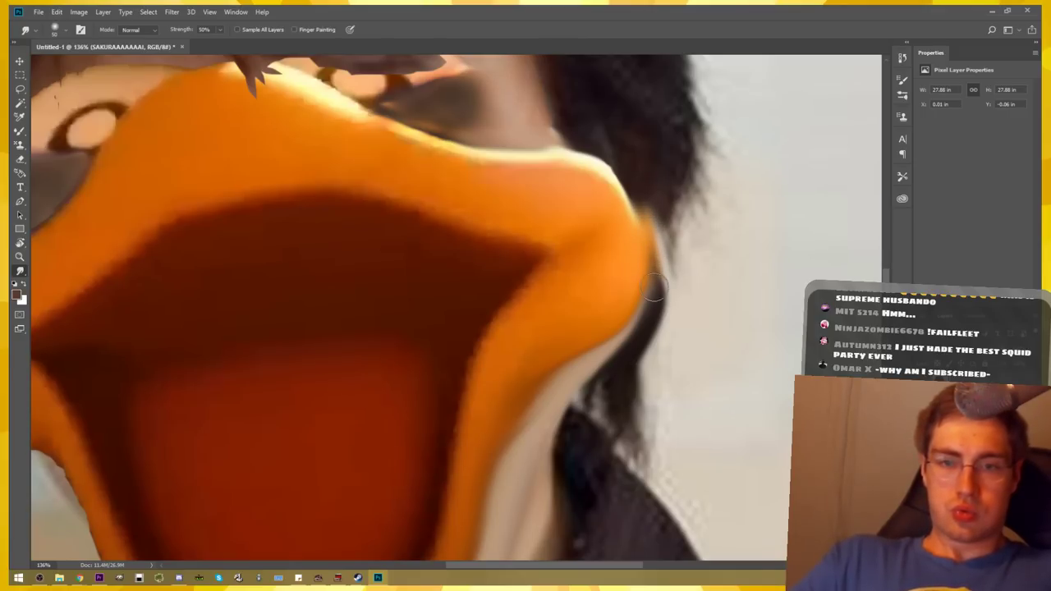
mouse_move(654, 287)
mouse_down()
mouse_move(648, 214)
mouse_move(651, 263)
mouse_up()
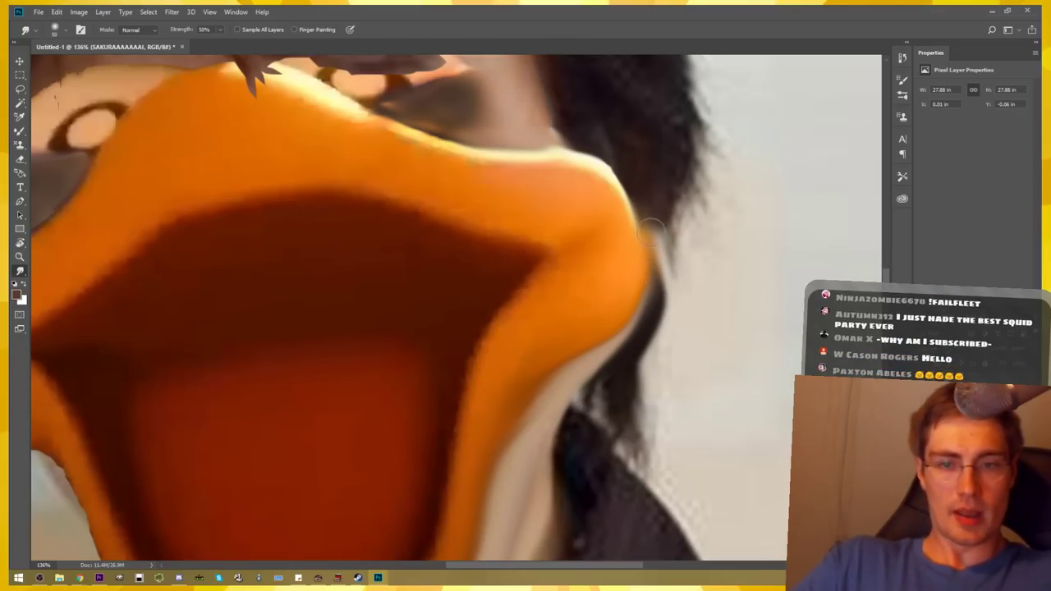
key(ctrl+0)
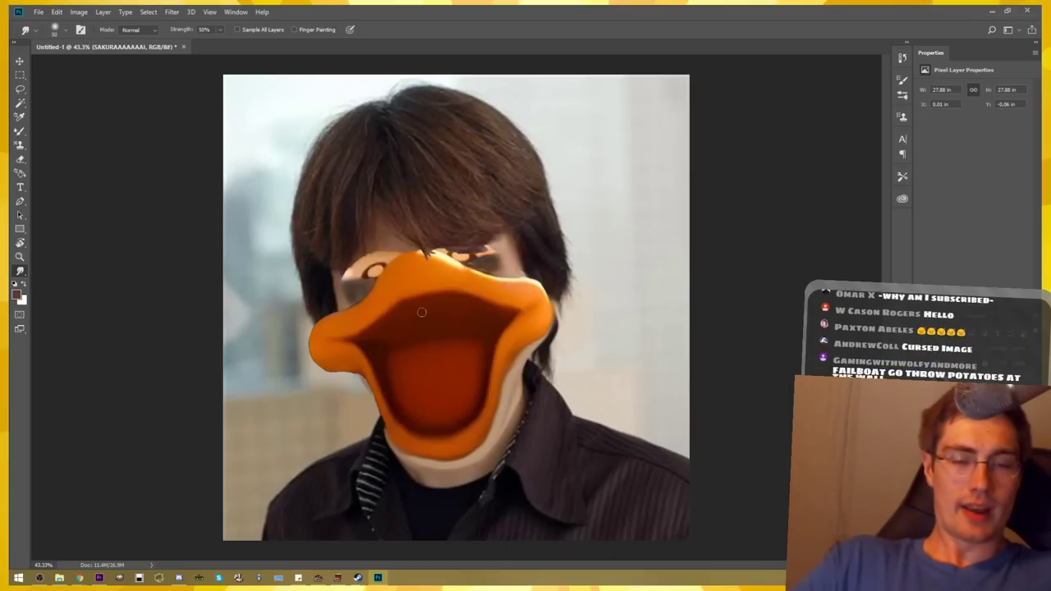
scroll(365, 370, up, 2)
scroll(366, 369, up, 2)
scroll(366, 369, up, 2)
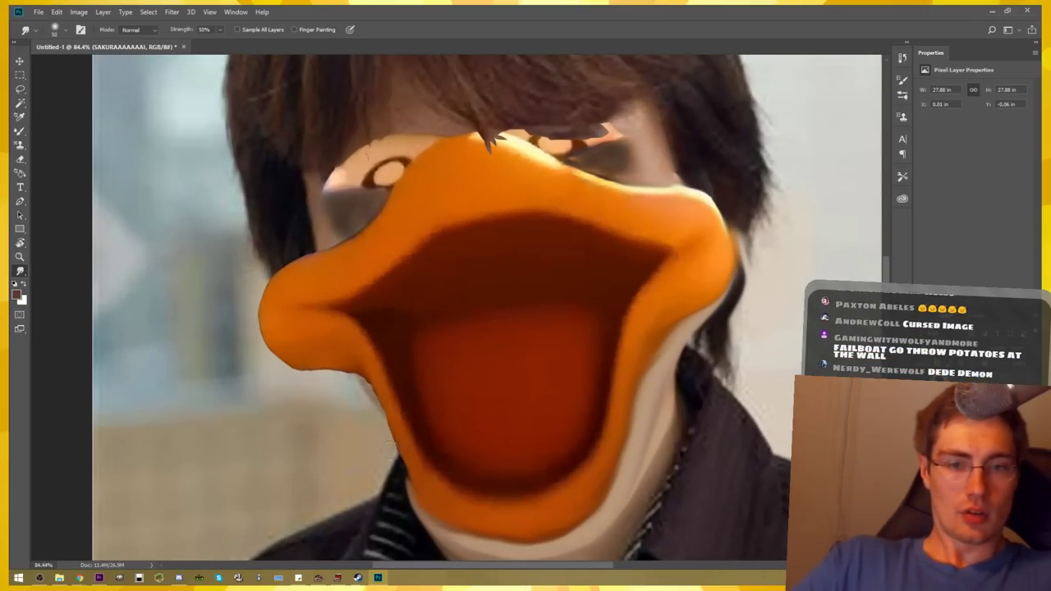
scroll(390, 448, up, 2)
drag(373, 429, 407, 384)
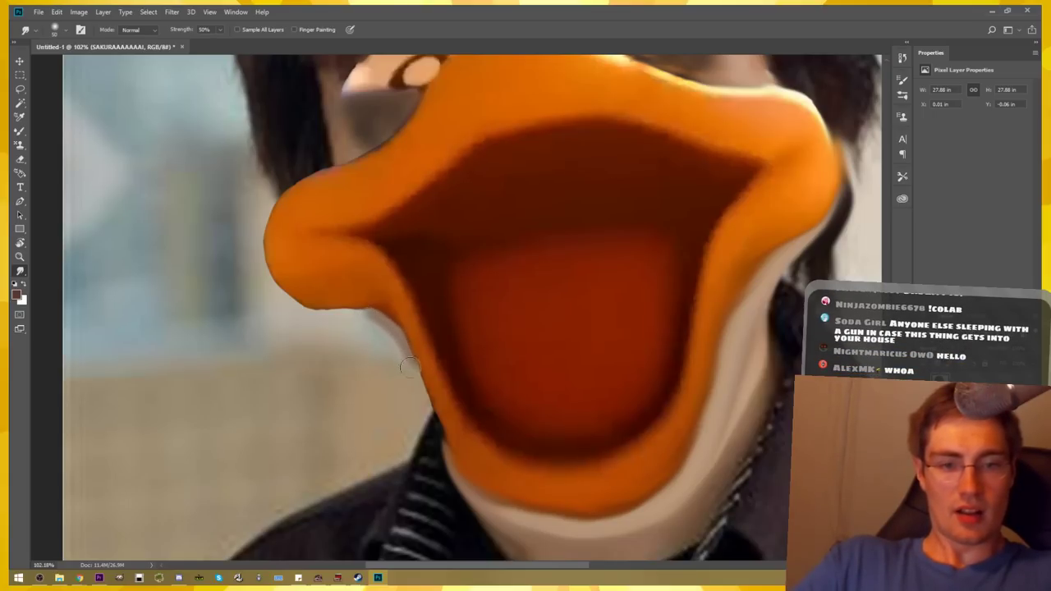
scroll(411, 362, down, 2)
scroll(458, 348, down, 1)
scroll(410, 361, up, 1)
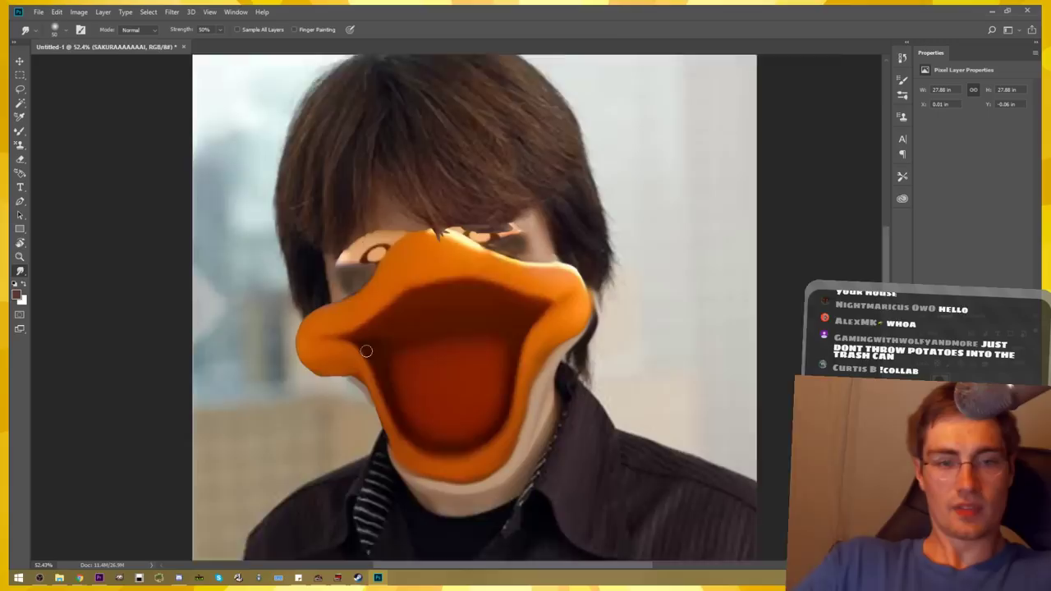
scroll(367, 351, up, 1)
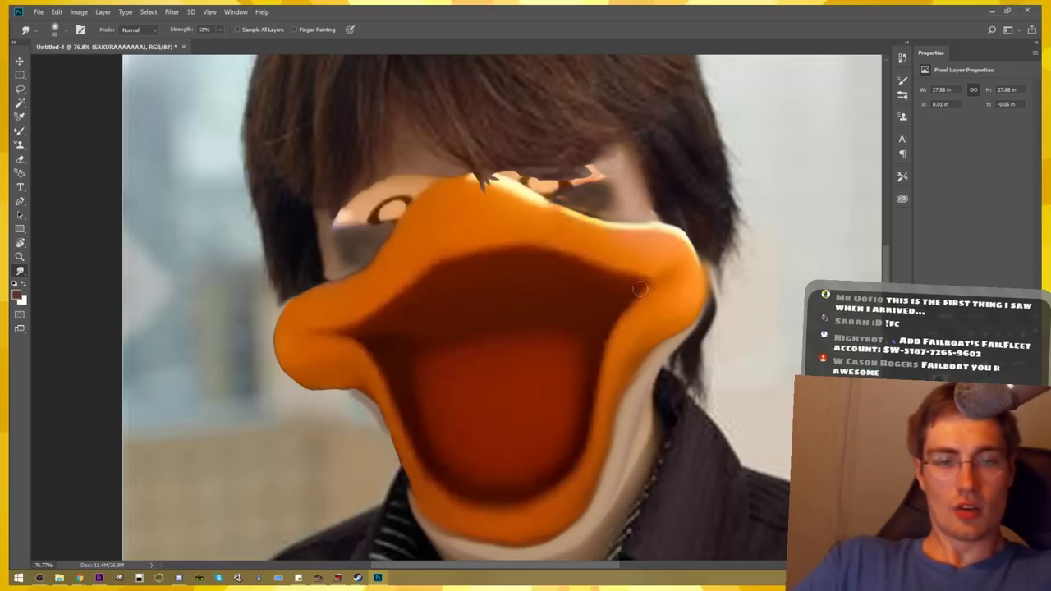
scroll(563, 369, down, 5)
scroll(461, 371, up, 3)
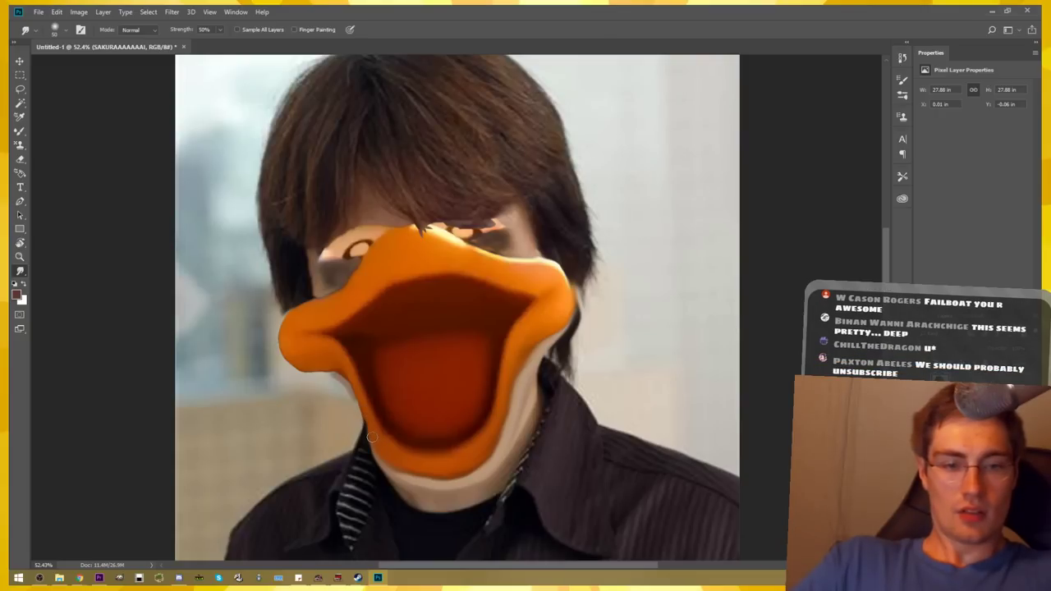
key(ctrl+minus)
key(ctrl+minus)
key(ctrl+minus)
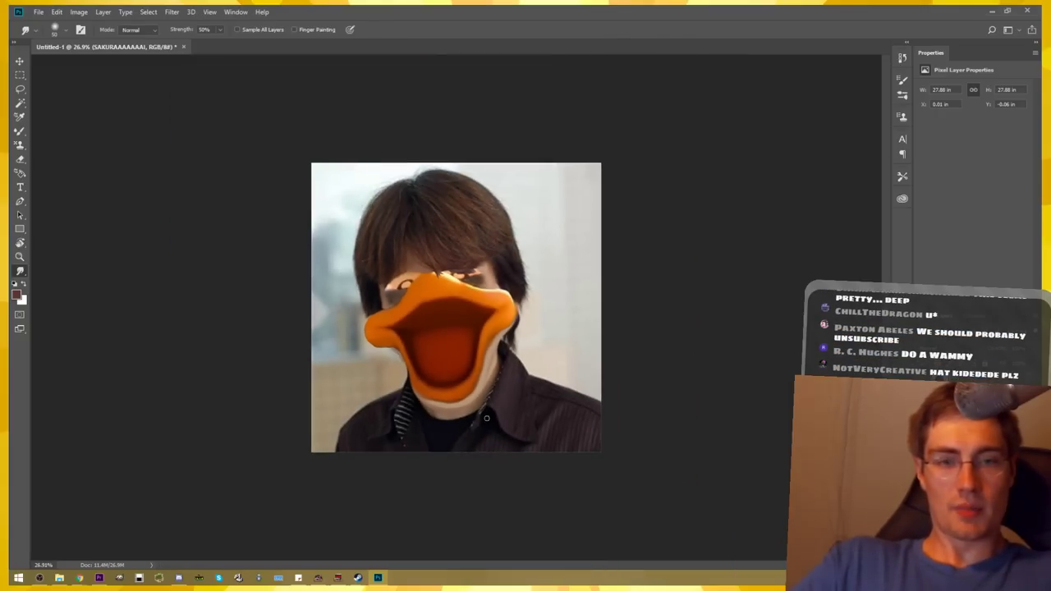
key(ctrl+0)
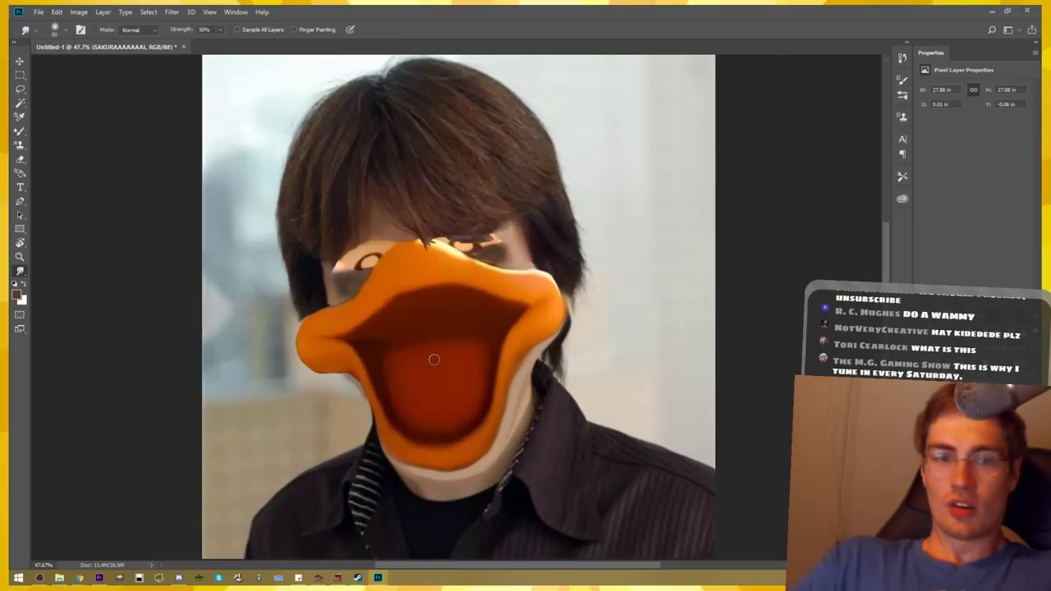
scroll(434, 360, up, 3)
scroll(432, 359, up, 2)
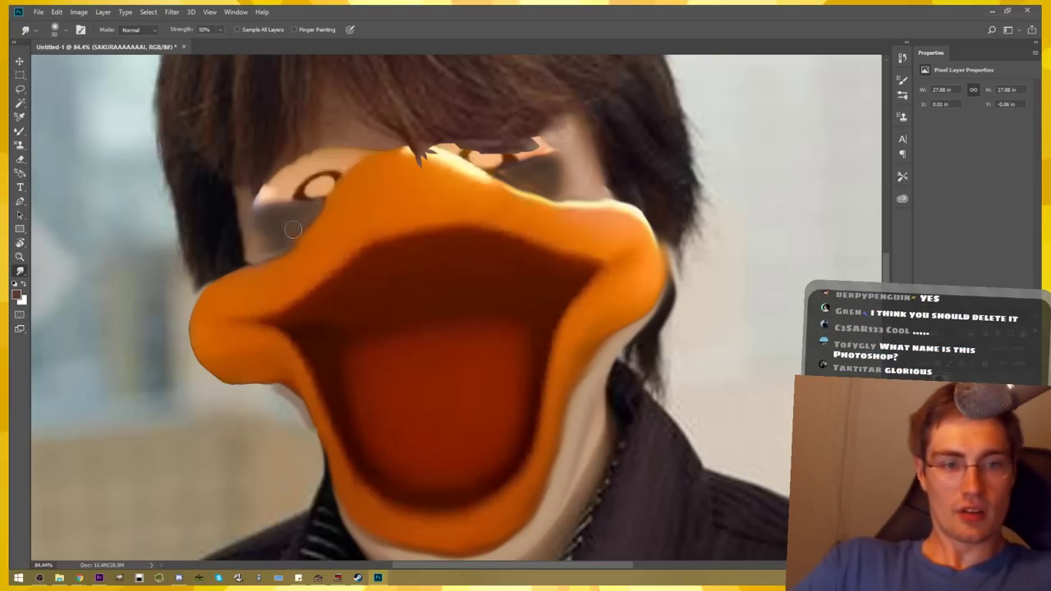
scroll(460, 343, down, 3)
scroll(463, 349, down, 3)
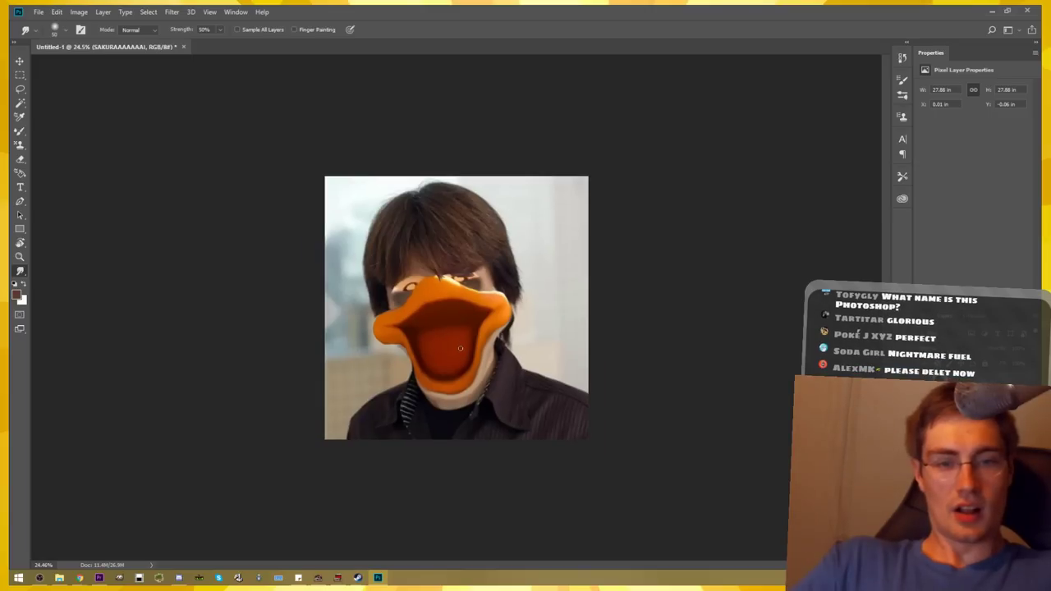
scroll(465, 352, up, 3)
scroll(469, 350, up, 2)
scroll(481, 352, down, 1)
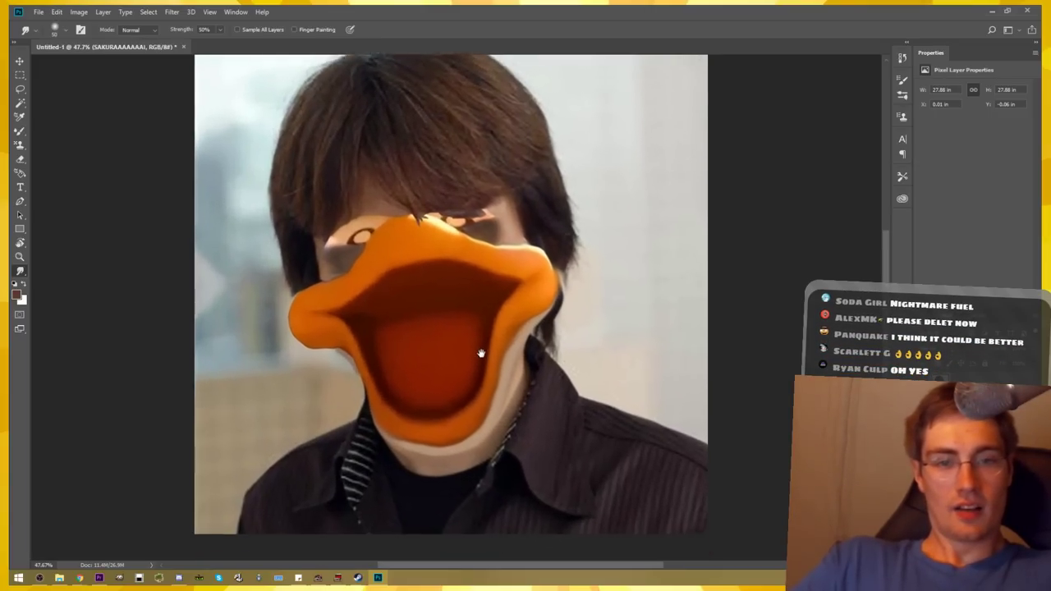
scroll(484, 320, up, 2)
scroll(480, 216, up, 4)
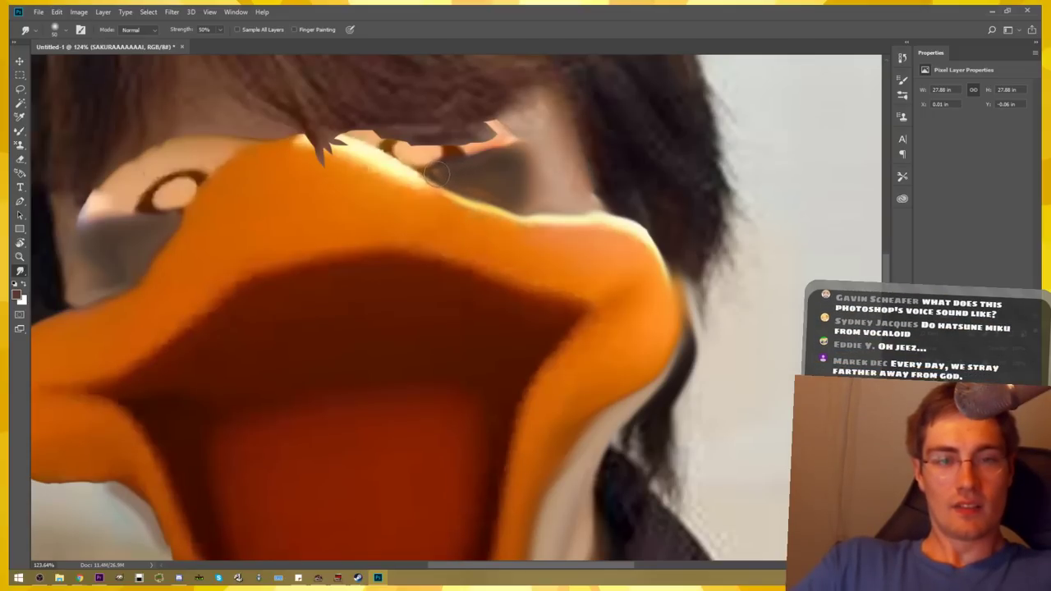
scroll(399, 386, down, 4)
scroll(399, 387, down, 3)
scroll(443, 390, down, 1)
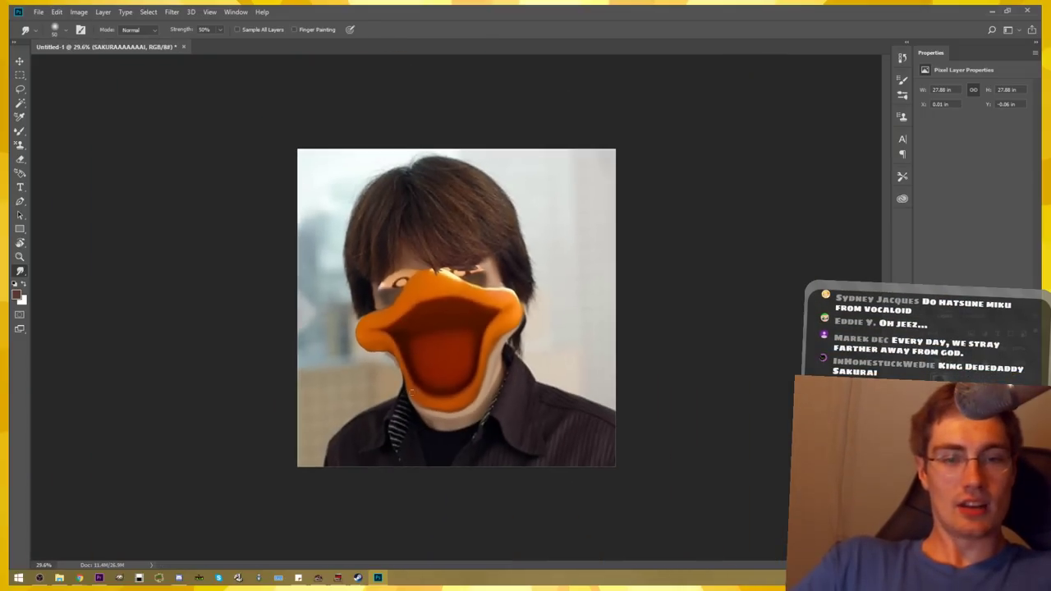
scroll(502, 394, down, 1)
scroll(501, 397, up, 2)
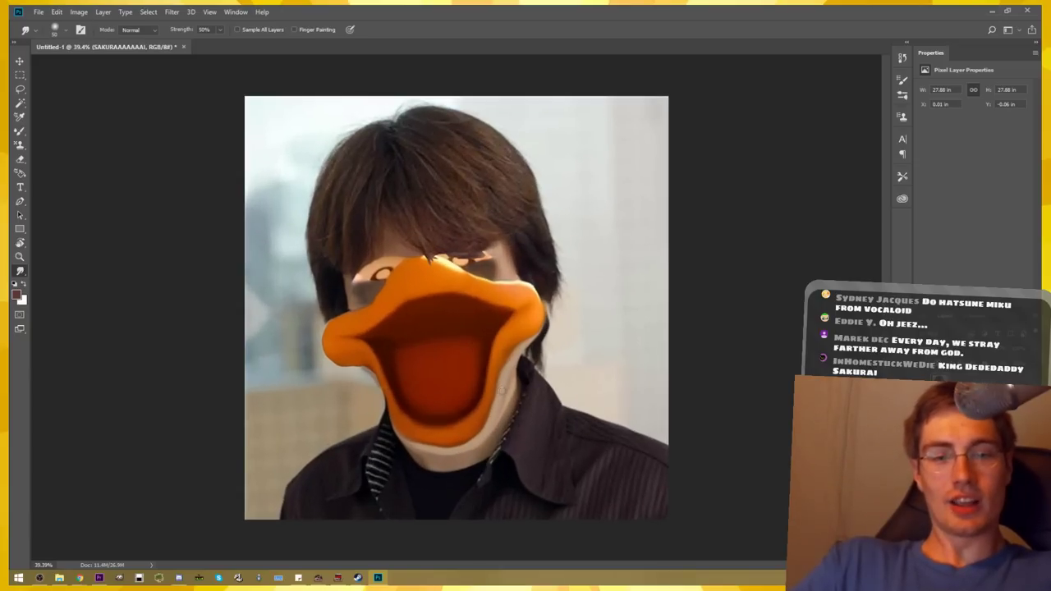
scroll(353, 374, up, 1)
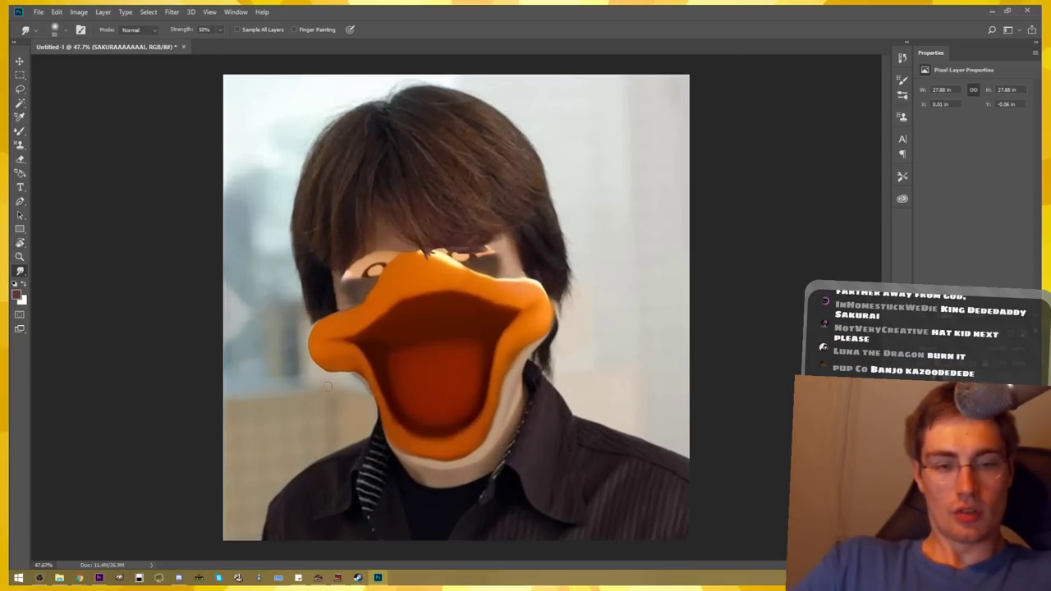
scroll(349, 373, up, 2)
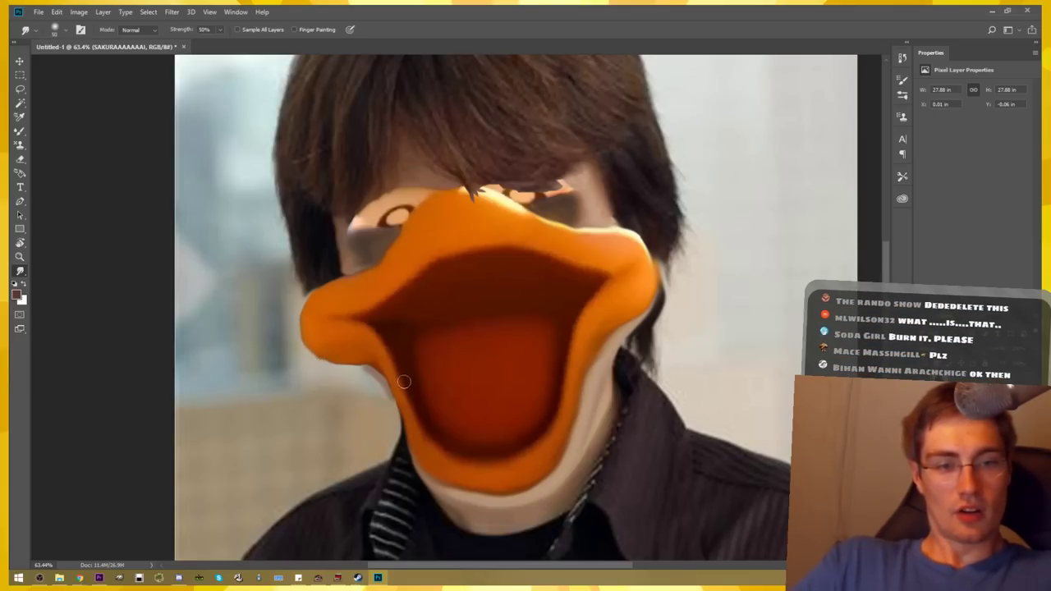
scroll(403, 370, down, 2)
scroll(348, 364, up, 1)
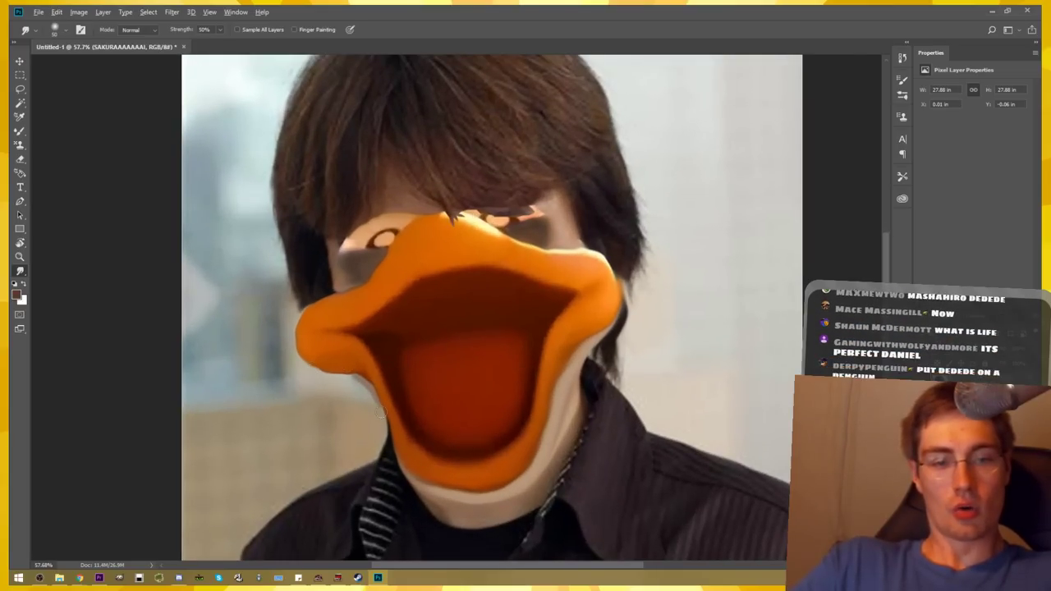
scroll(521, 457, down, 2)
scroll(522, 457, down, 1)
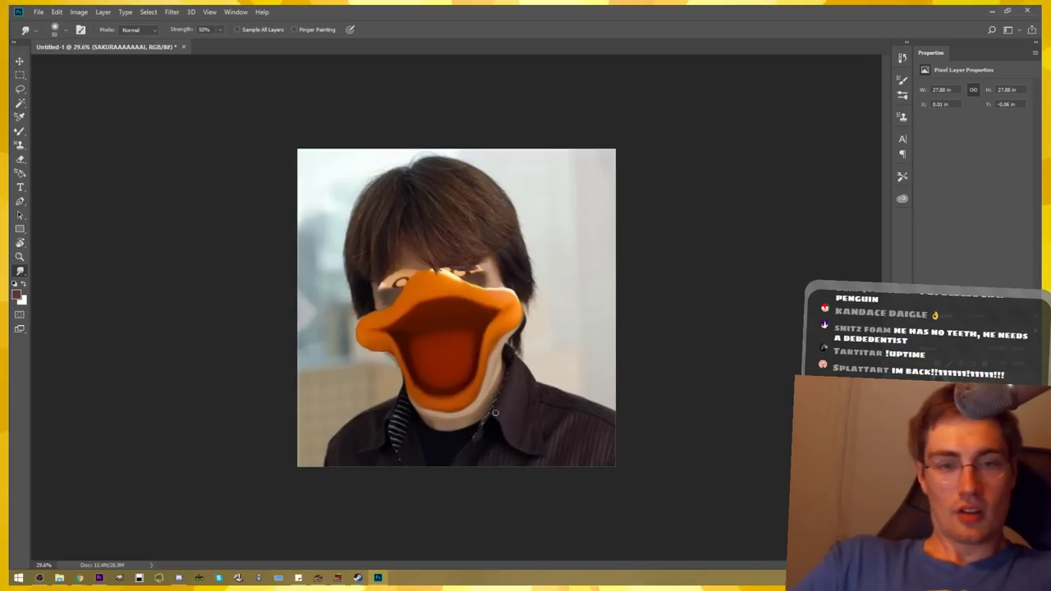
scroll(429, 349, down, 2)
scroll(430, 349, up, 2)
scroll(435, 352, up, 1)
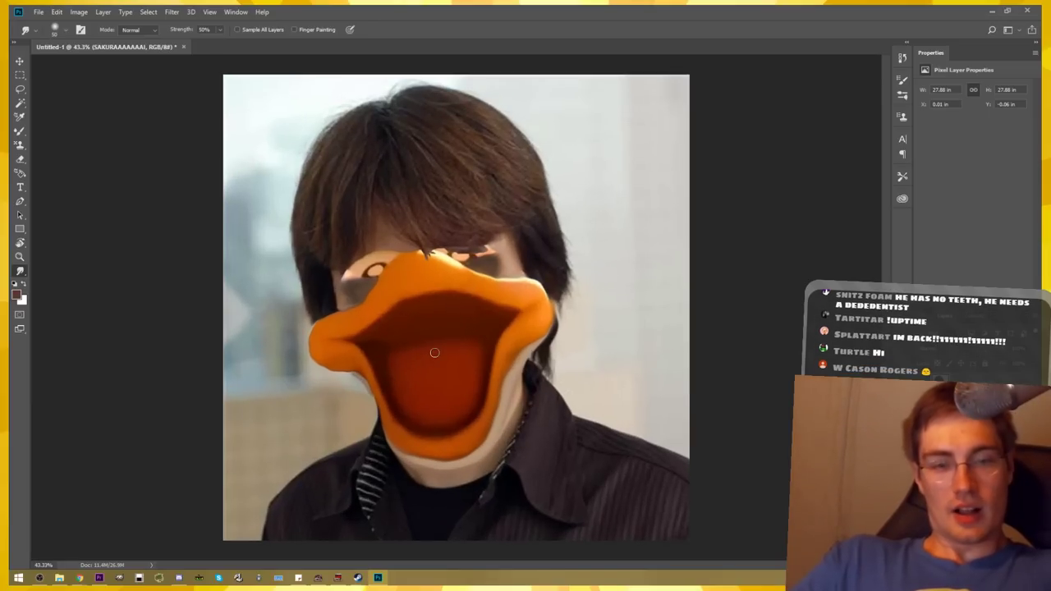
scroll(395, 256, up, 2)
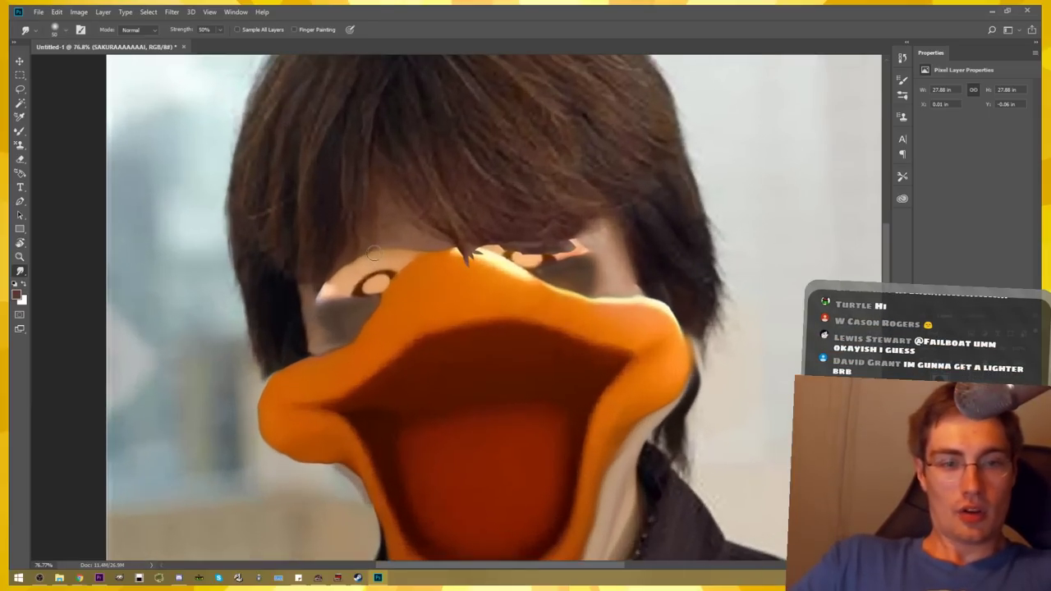
scroll(386, 263, up, 1)
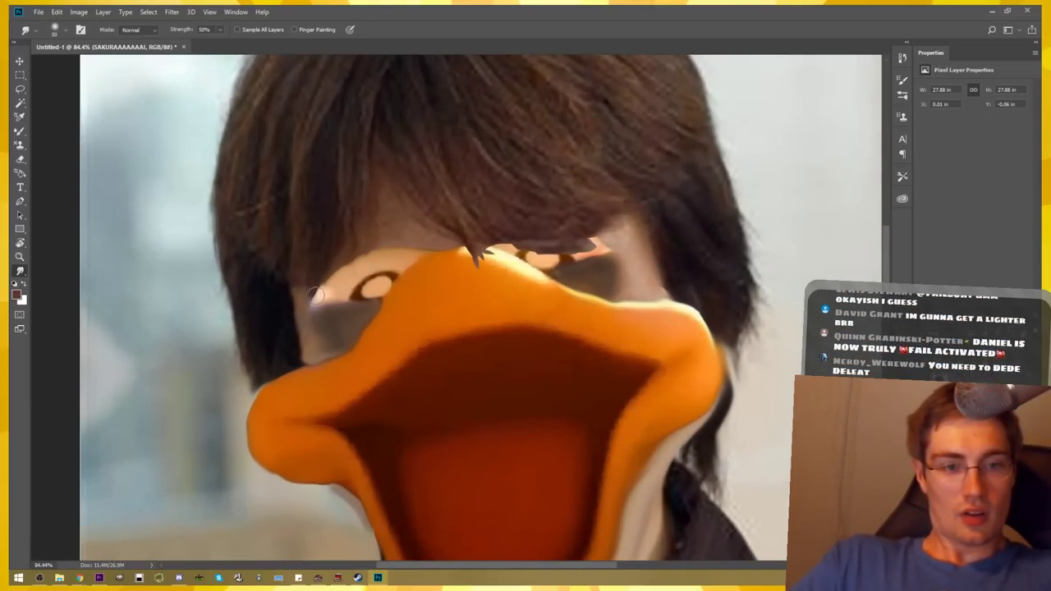
scroll(502, 397, down, 2)
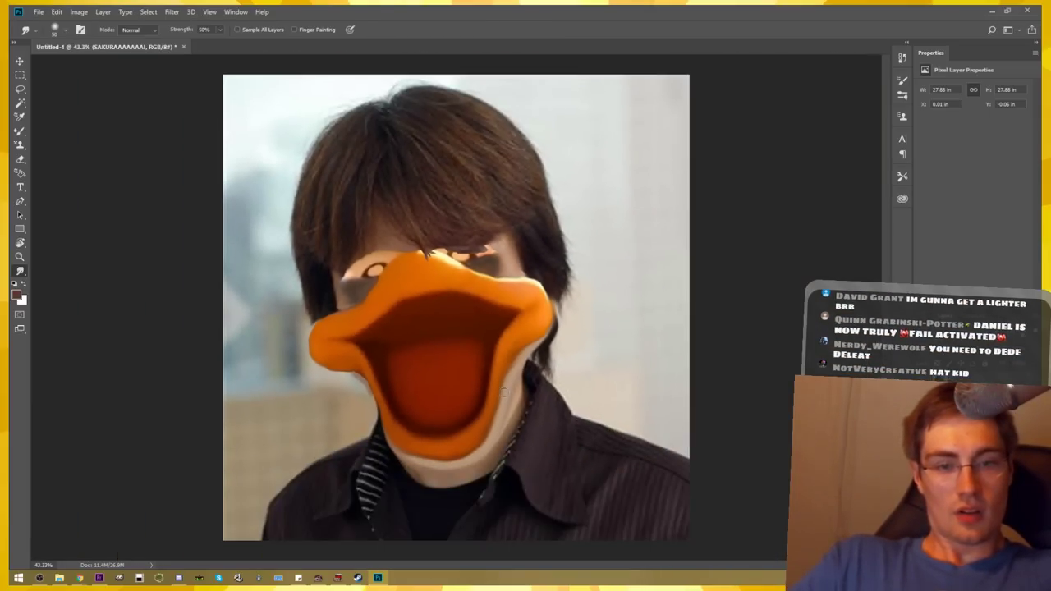
scroll(493, 369, down, 1)
scroll(441, 274, up, 2)
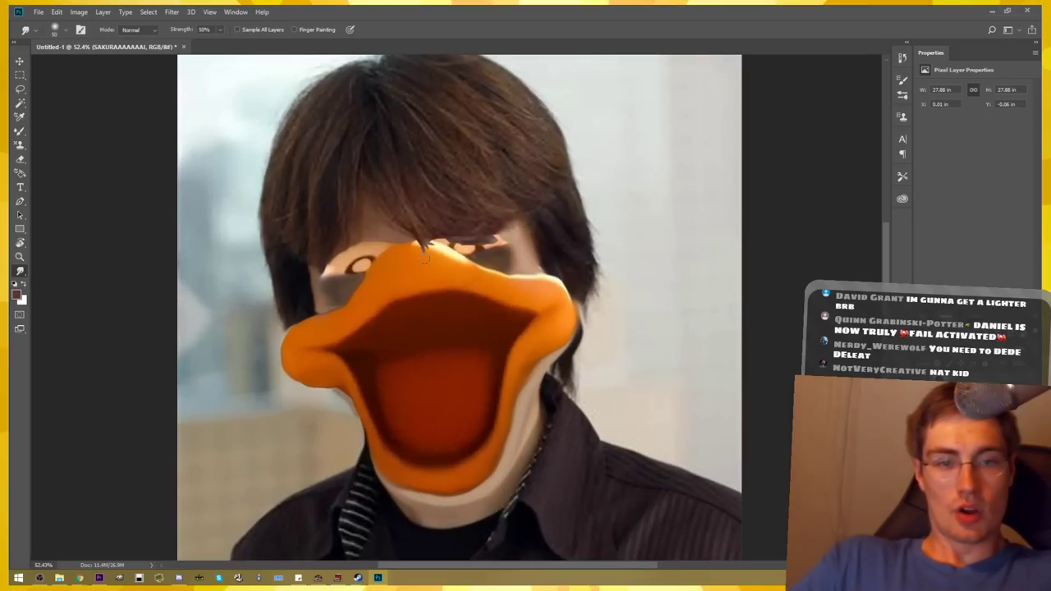
scroll(485, 370, down, 1)
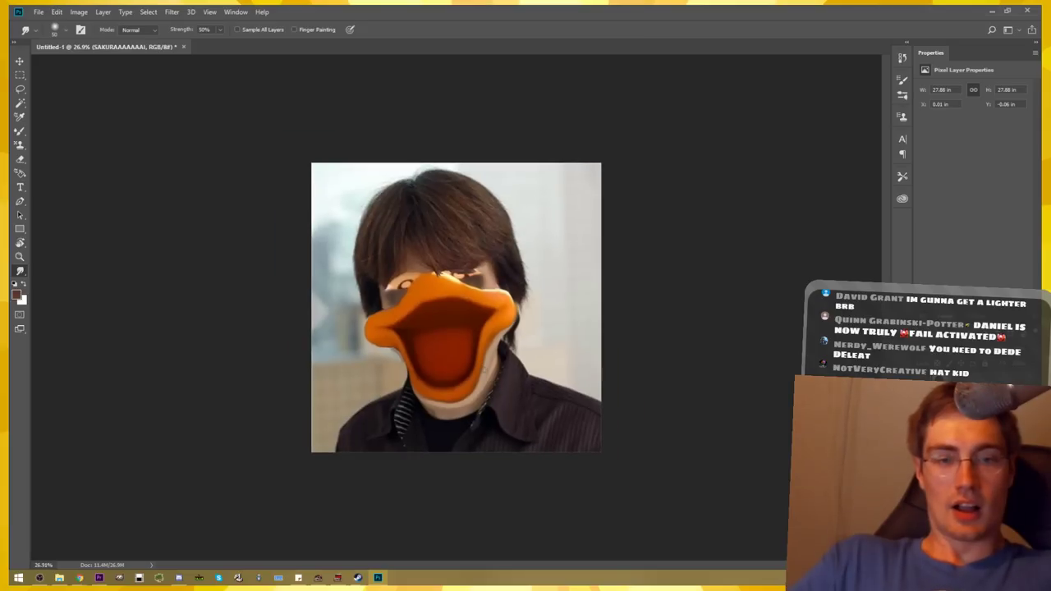
scroll(484, 369, up, 1)
scroll(484, 371, up, 1)
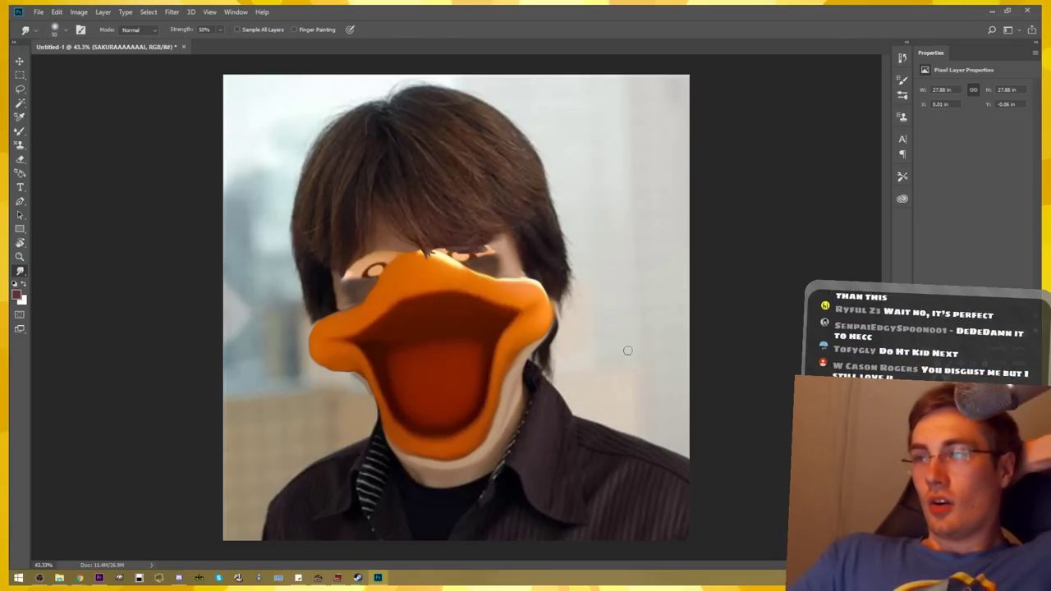
Export the composite with Export As, then return to Premiere Pro with the playhead at 00;05;23
click(37, 11)
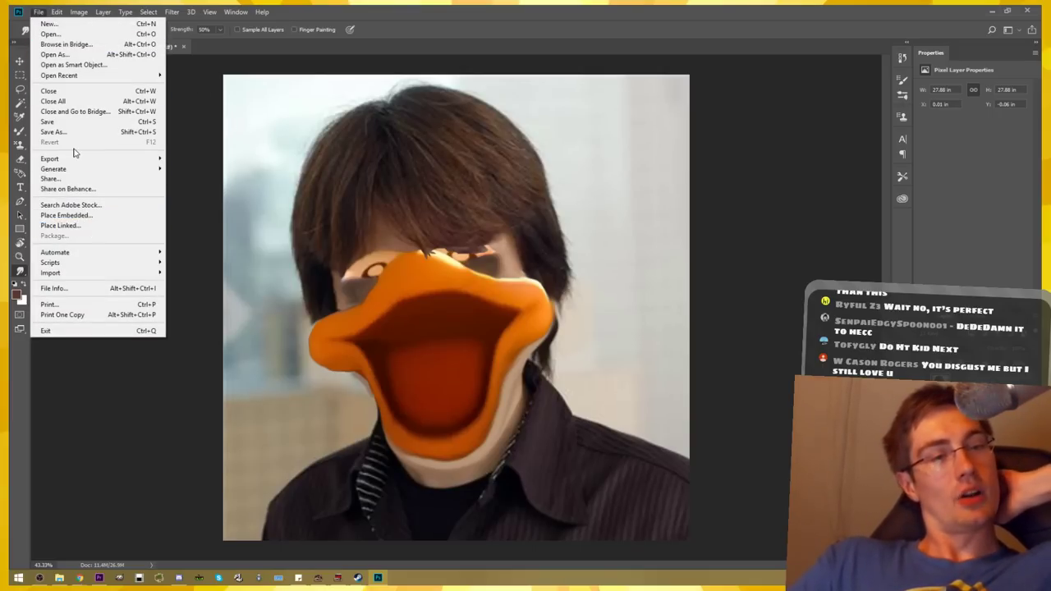
mouse_move(50, 159)
click(247, 168)
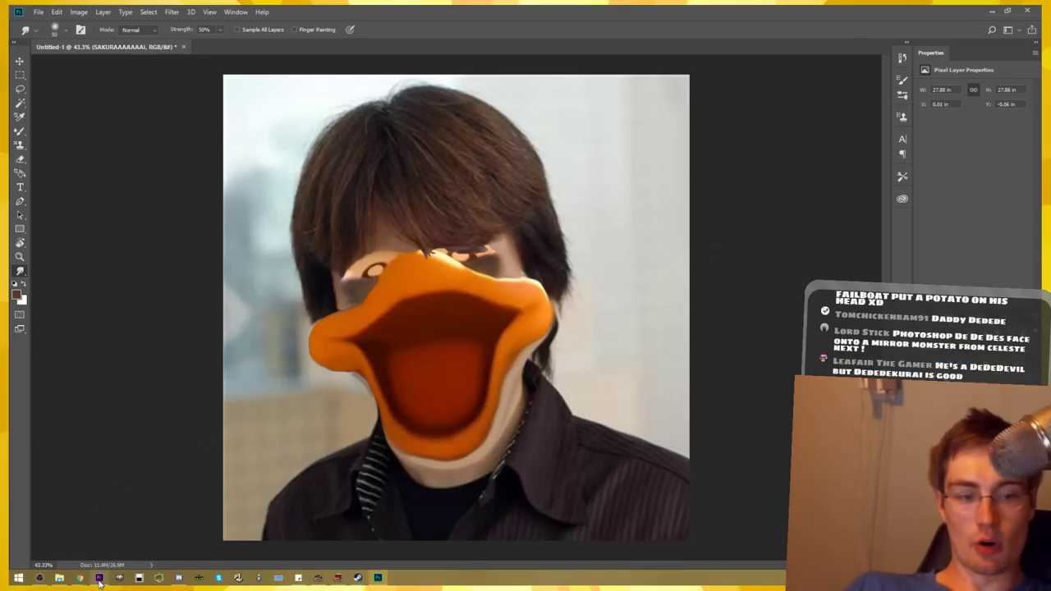
click(98, 579)
click(672, 439)
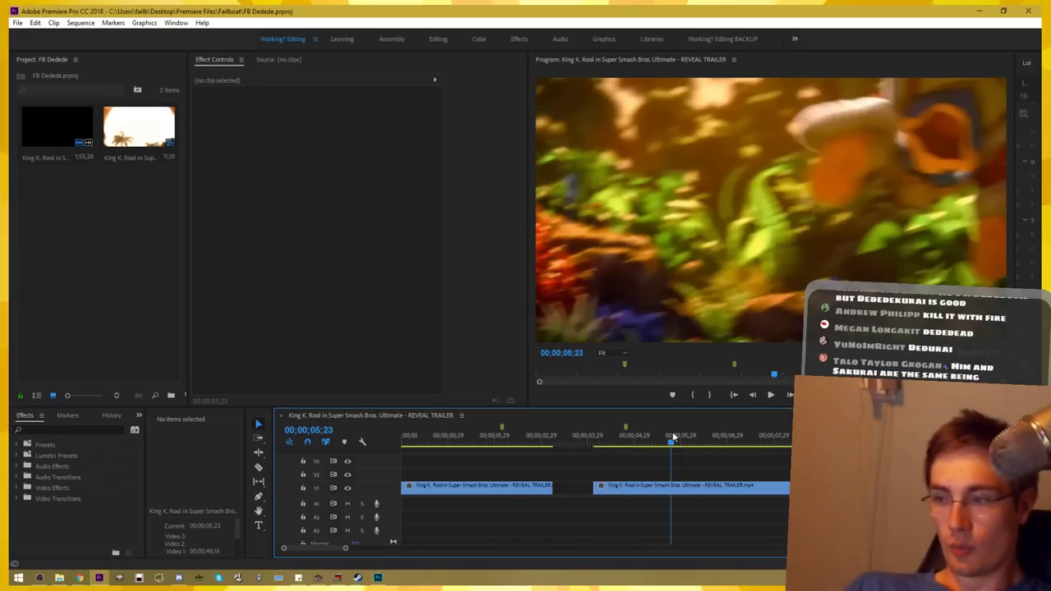
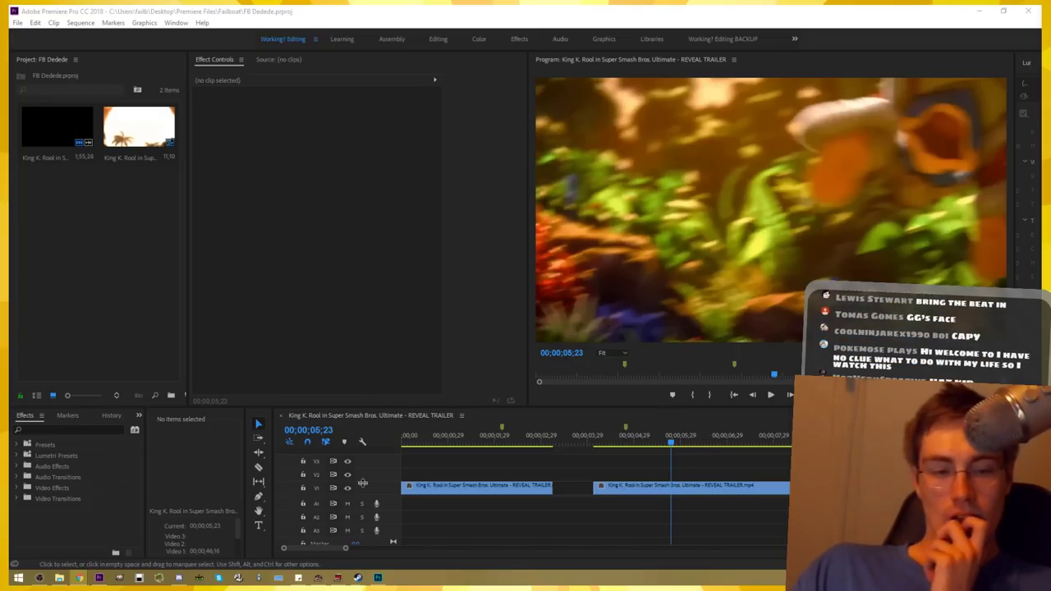
Create a new 2000×2000 white square document
click(377, 578)
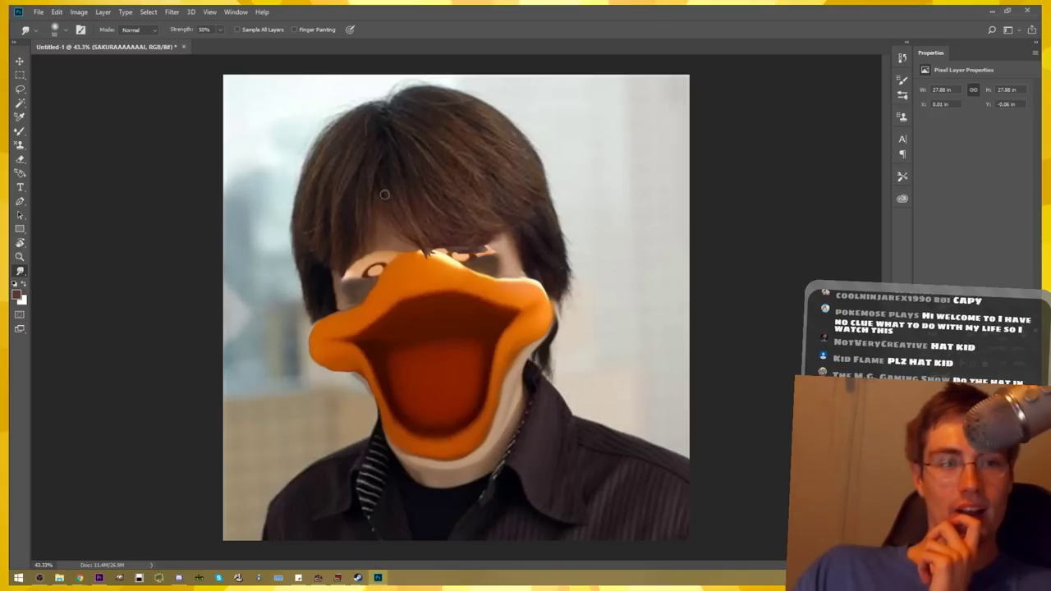
click(38, 12)
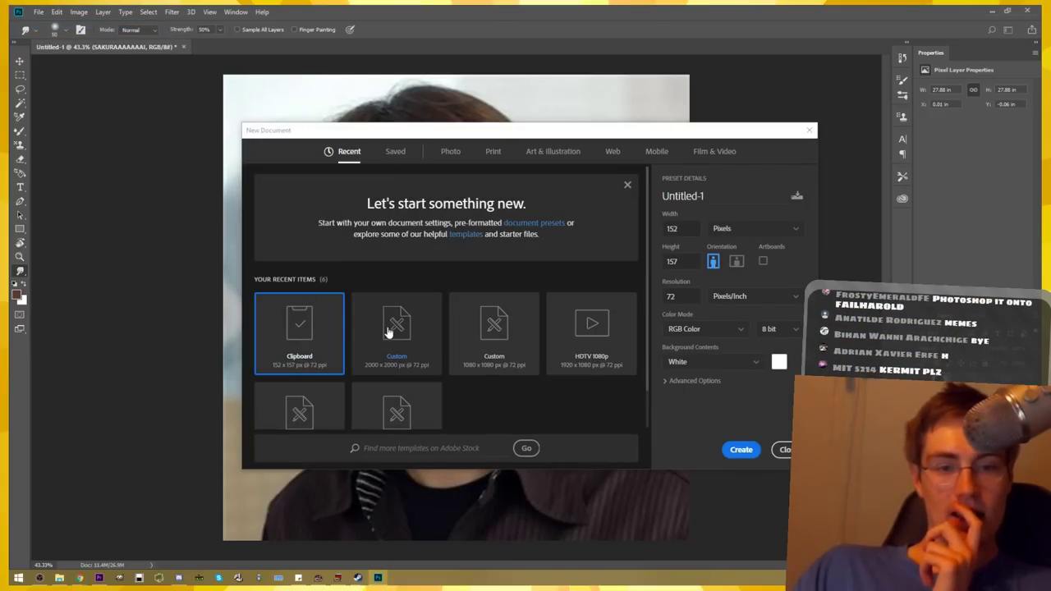
double_click(387, 326)
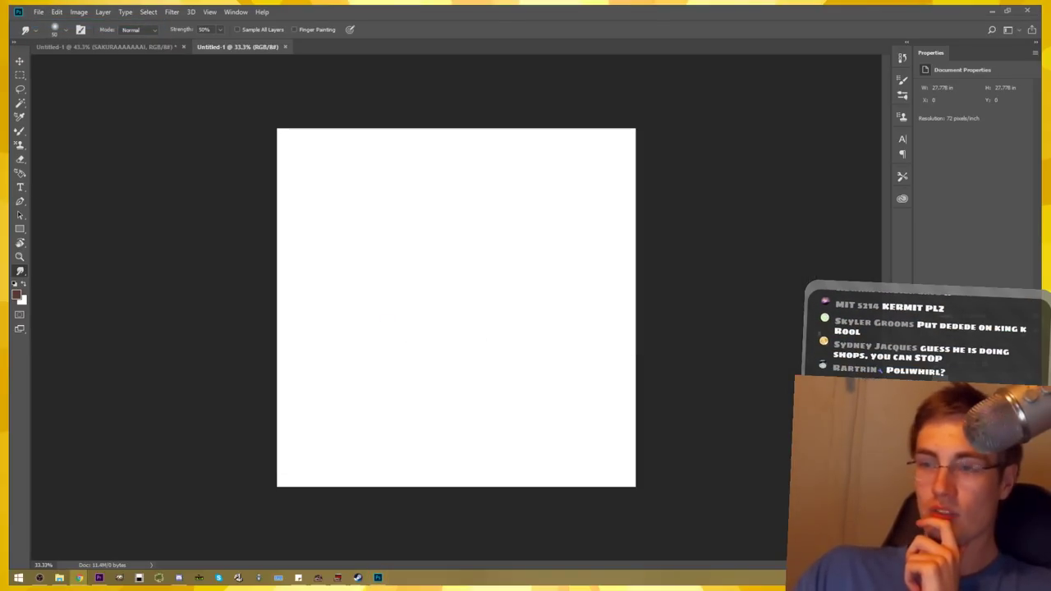
Place the gift-shop clipart and enlarge it to fill most of the canvas
drag(1050, 295, 556, 293)
drag(483, 322, 393, 244)
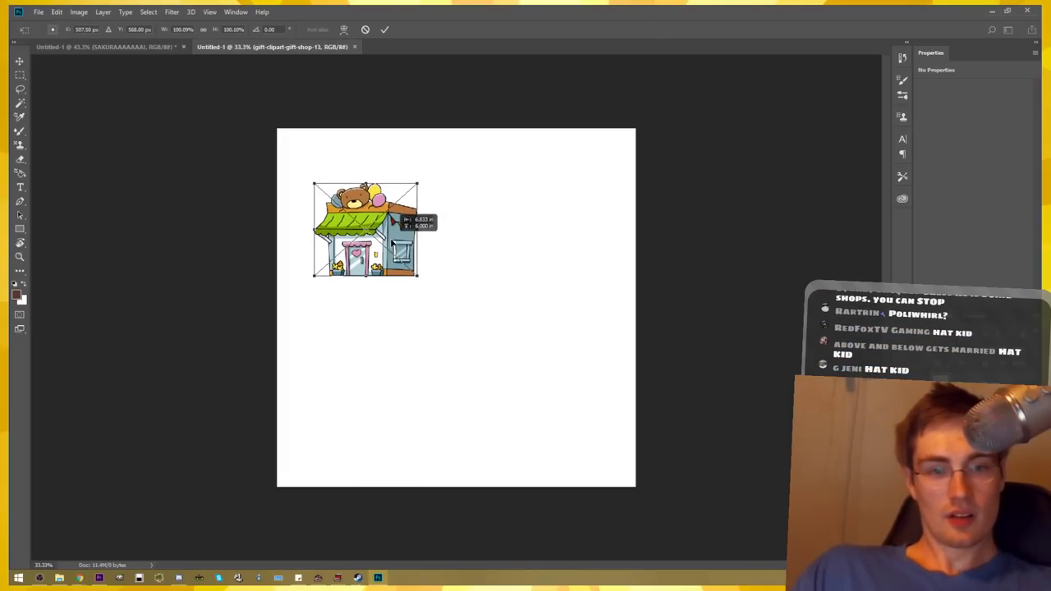
drag(421, 281, 601, 464)
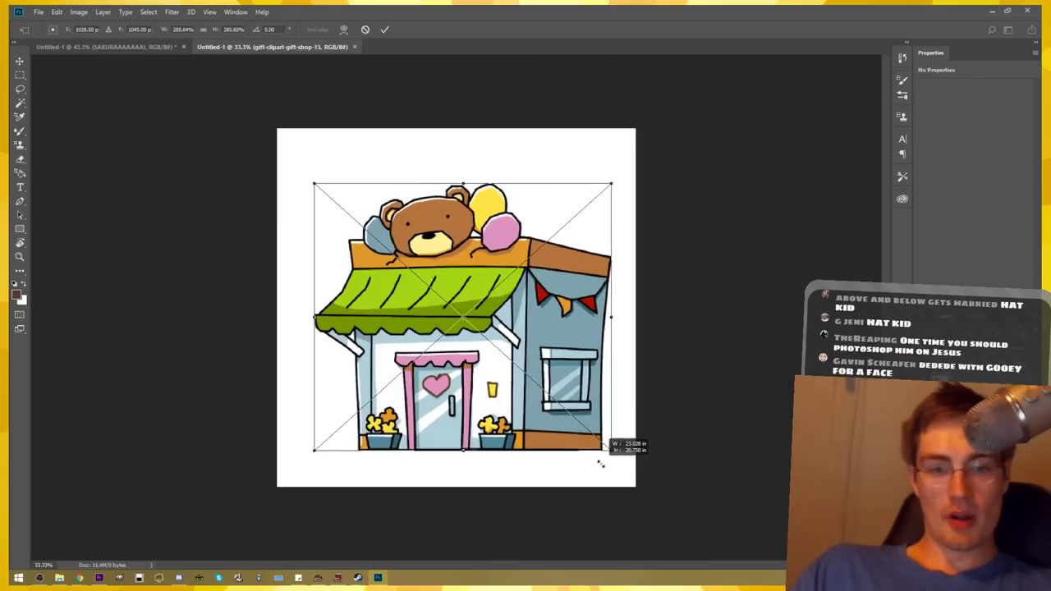
drag(554, 357, 557, 384)
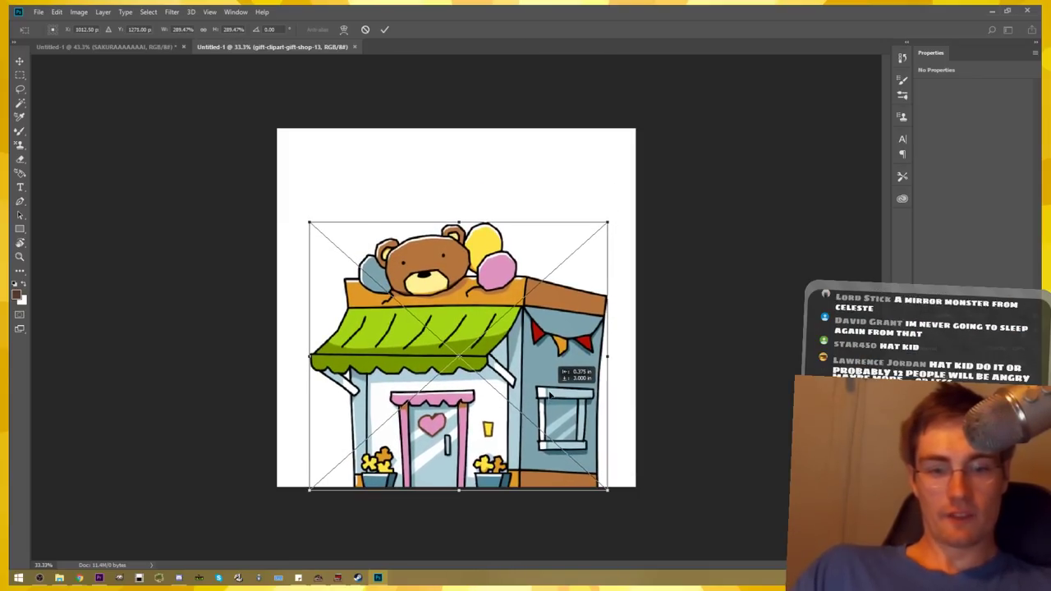
key(Return)
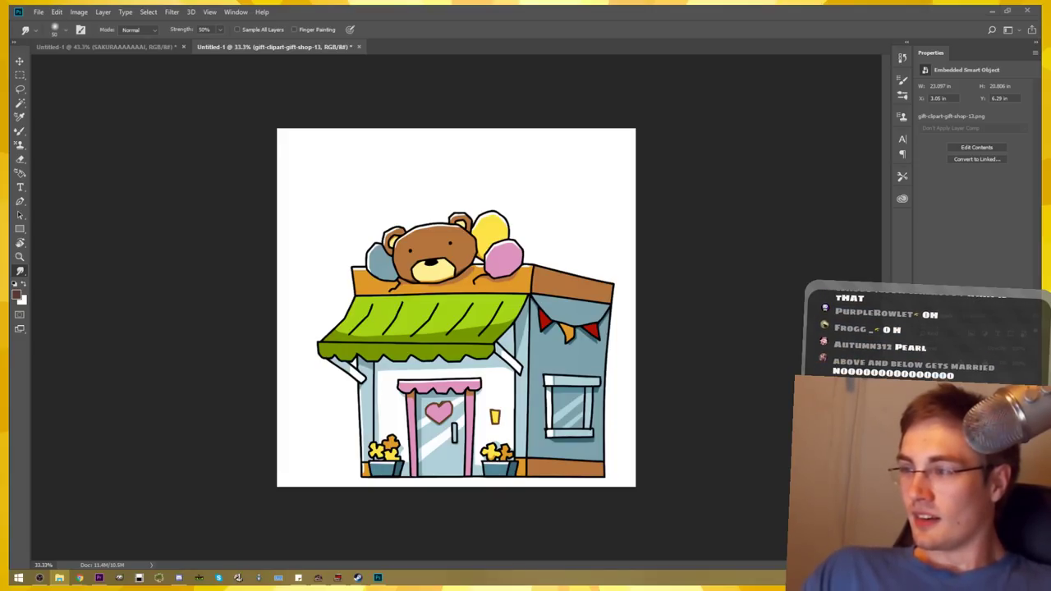
Place the ddd 65 Dedede screenshot on the canvas, mirrored horizontally
mouse_move(0, 362)
mouse_down()
mouse_move(452, 364)
mouse_move(473, 380)
mouse_up()
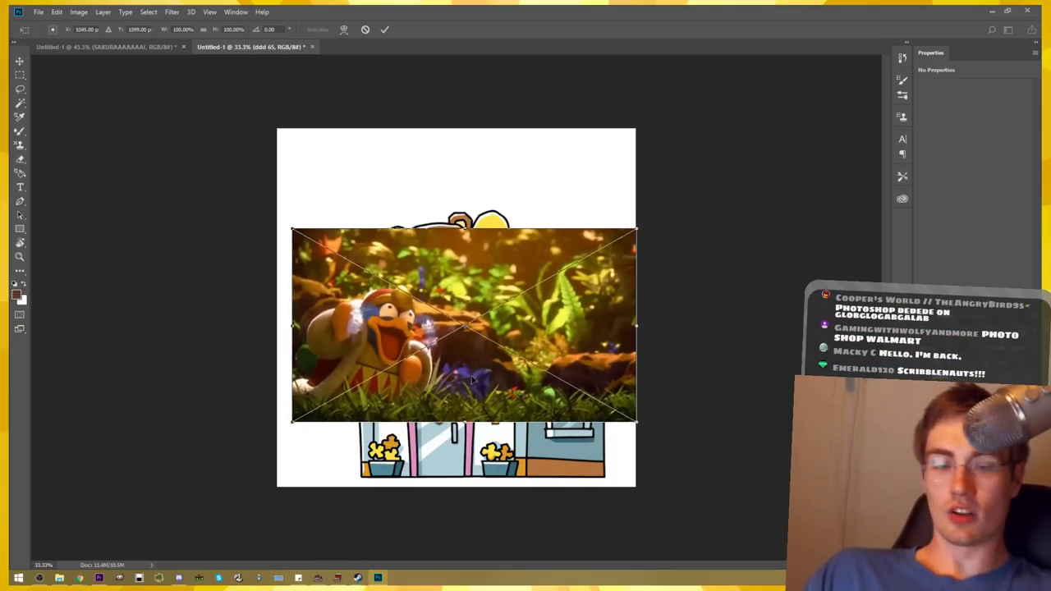
drag(549, 342, 697, 329)
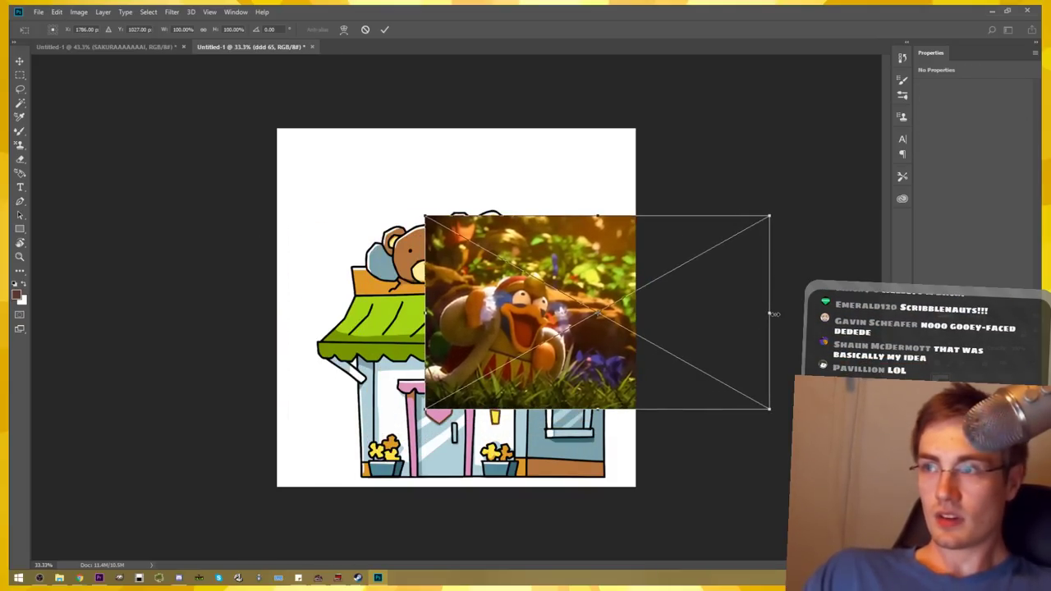
drag(770, 314, 23, 310)
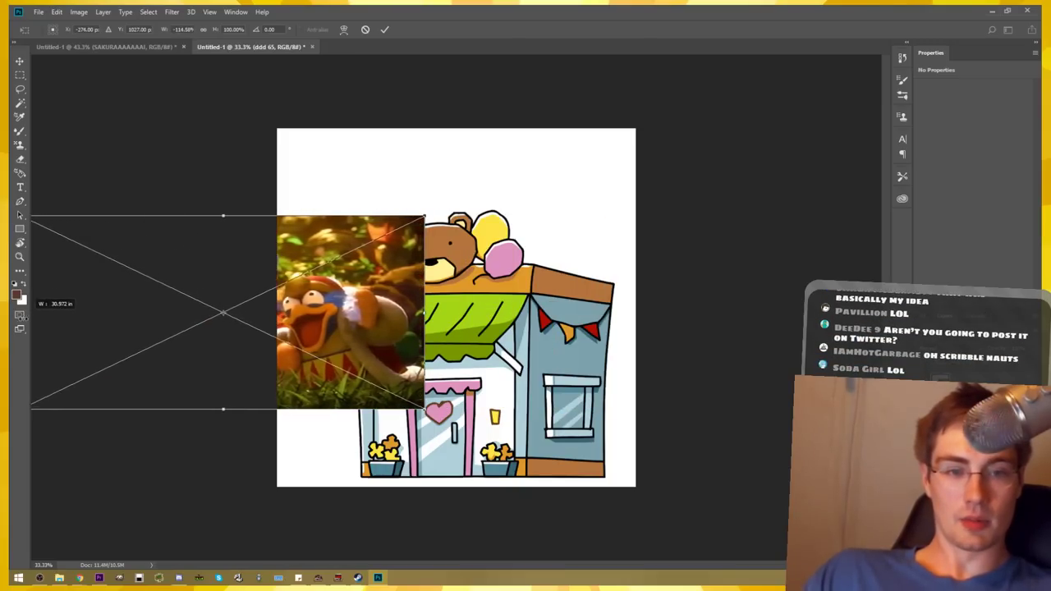
drag(378, 329, 499, 322)
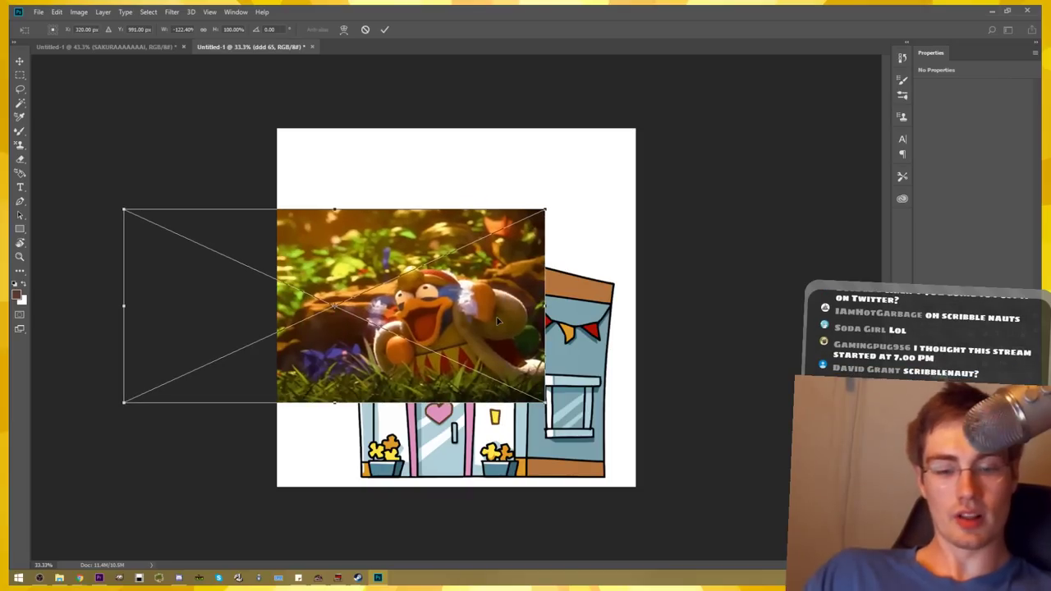
key(Return)
Align the Dedede photo to the canvas top and enlarge it to cover the shop
key(v)
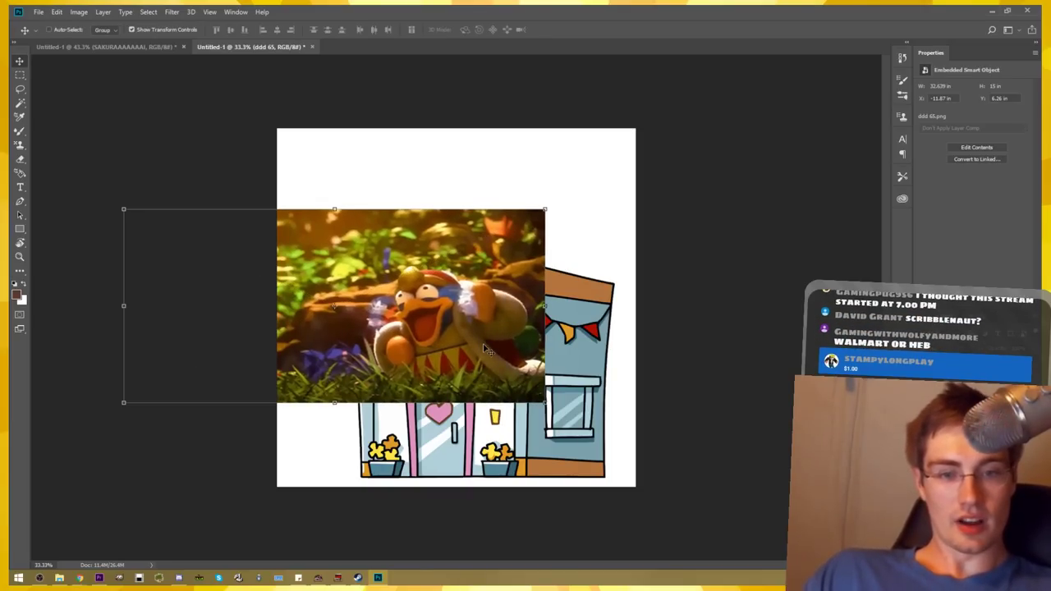
drag(486, 348, 411, 246)
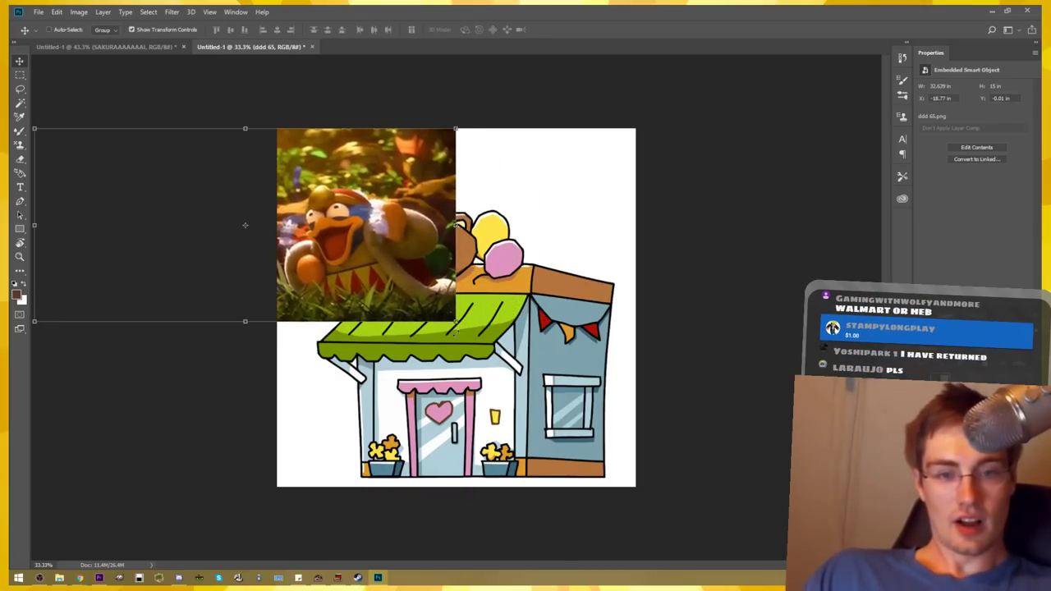
drag(455, 322, 801, 481)
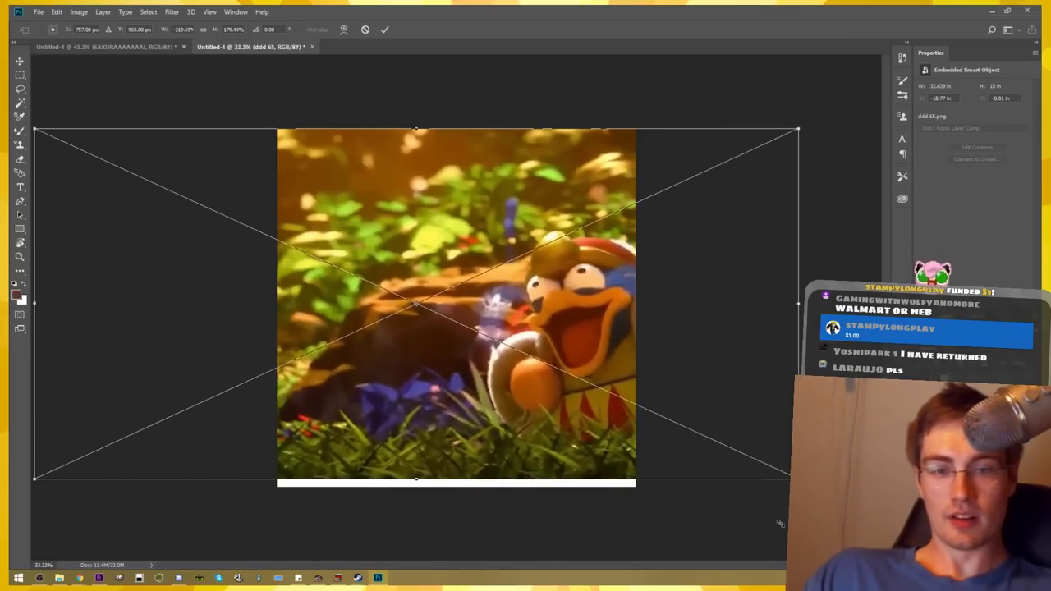
scroll(684, 355, up, 2)
scroll(537, 312, up, 1)
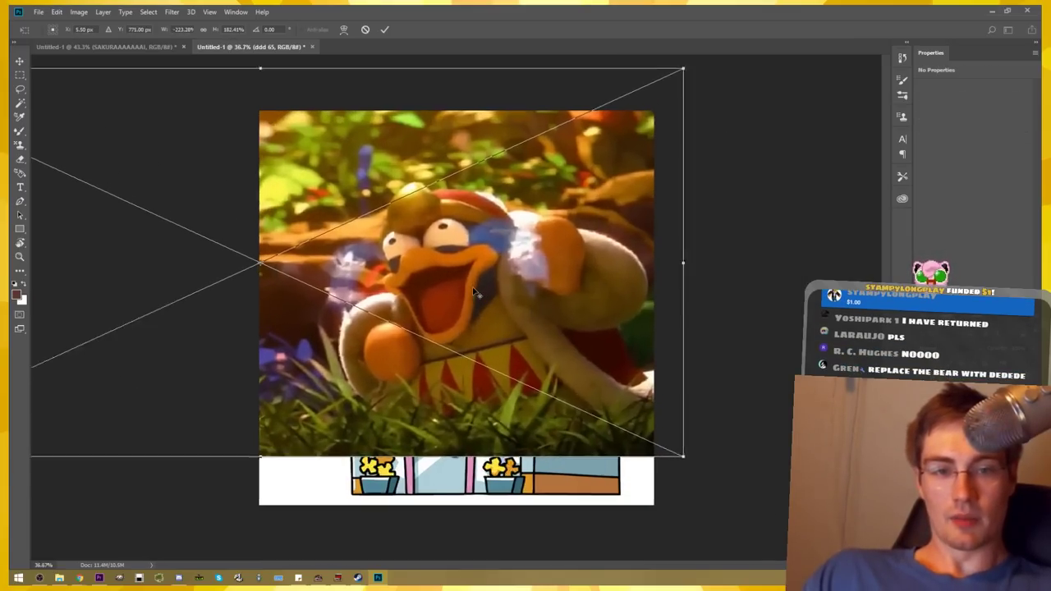
scroll(474, 292, up, 3)
key(alt+space)
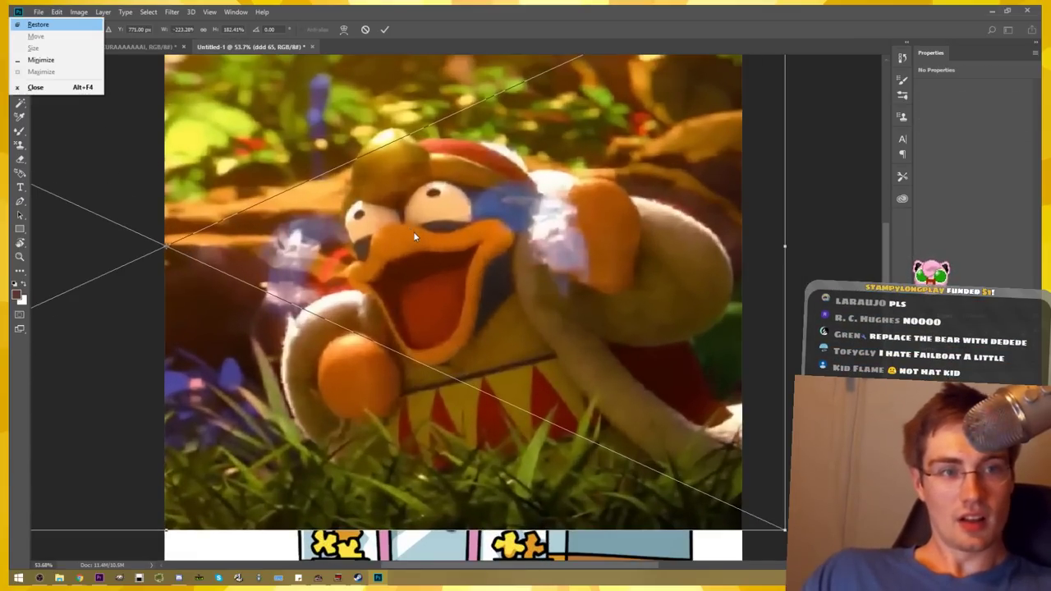
key(Escape)
key(Return)
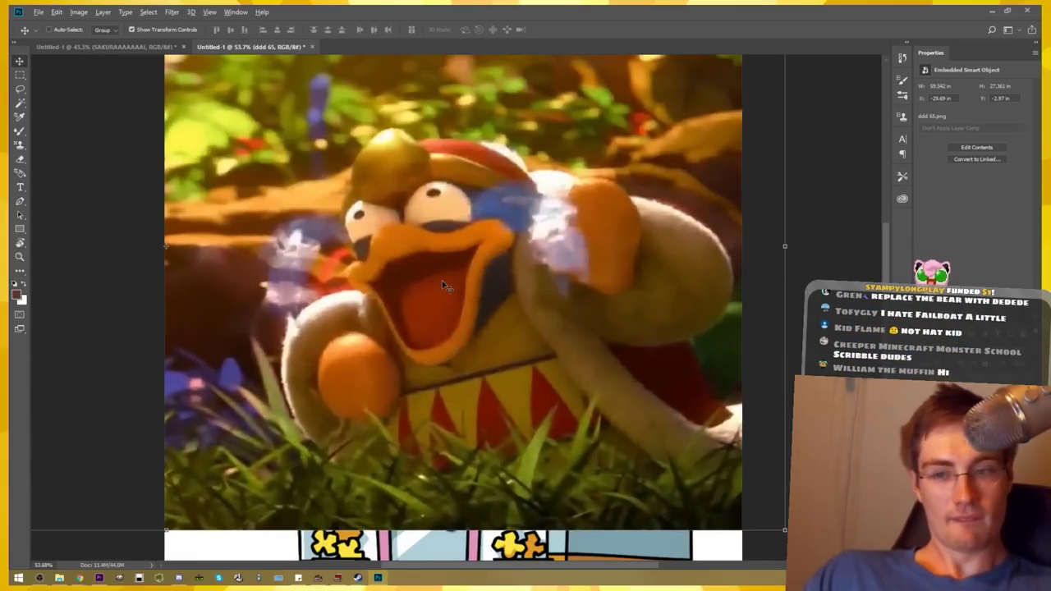
scroll(442, 285, up, 2)
drag(438, 244, 436, 295)
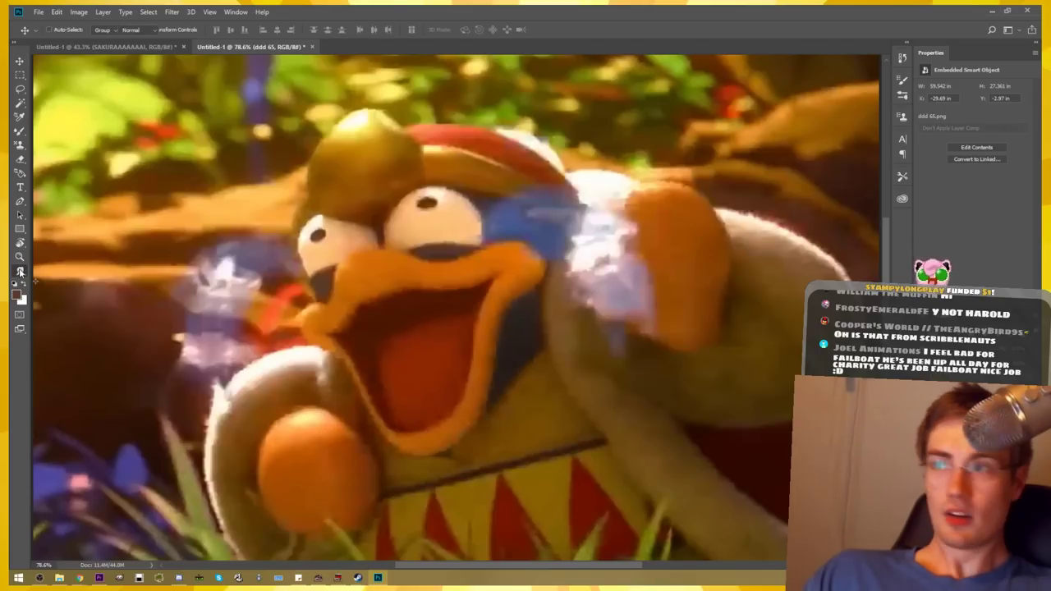
Trace a Magnetic Lasso selection around Dedede's face and crown, closing it at the start
click(20, 270)
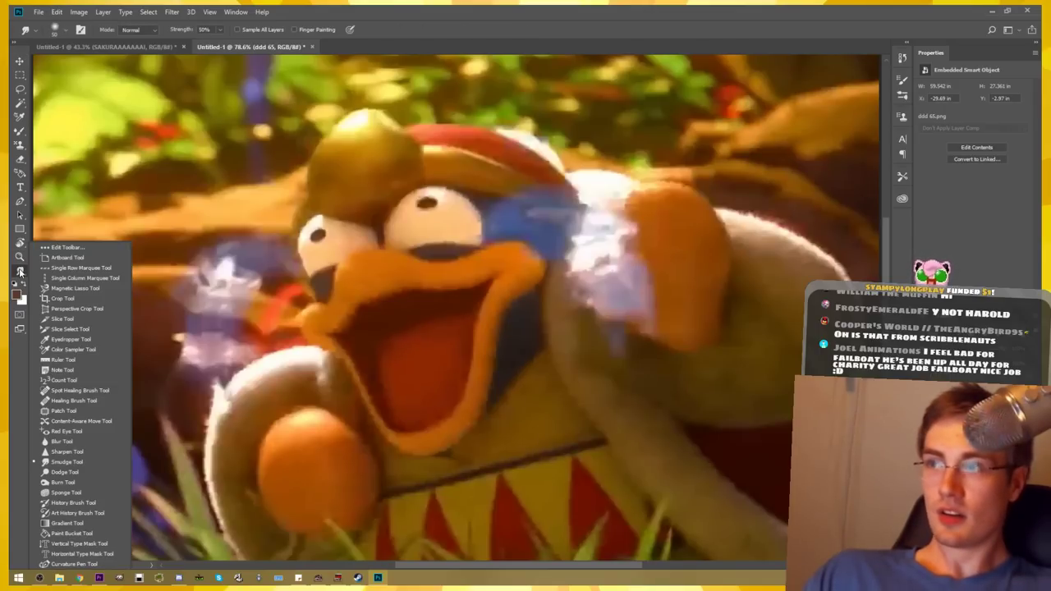
click(74, 288)
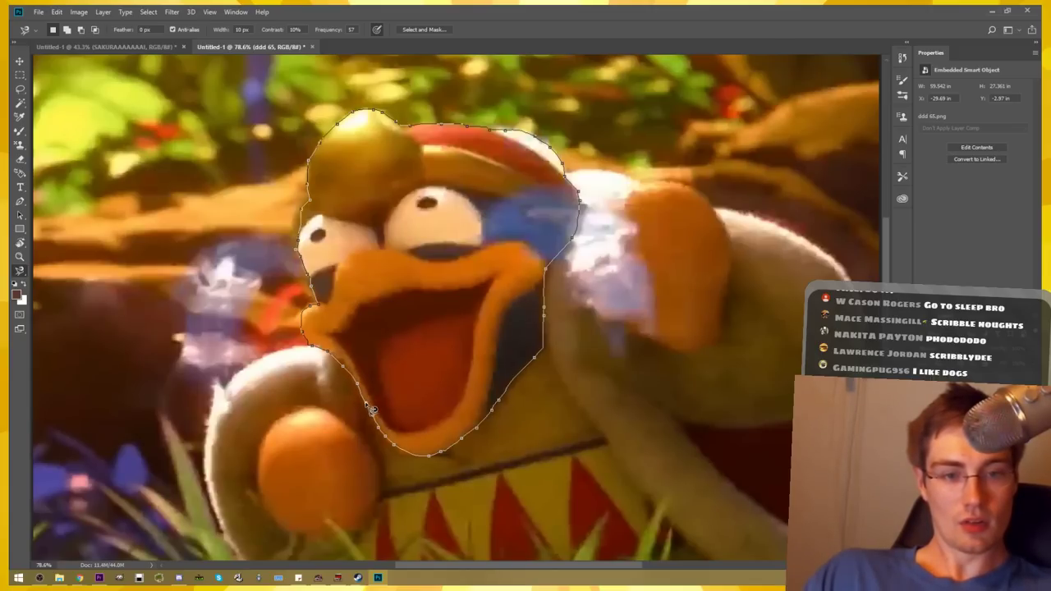
click(372, 408)
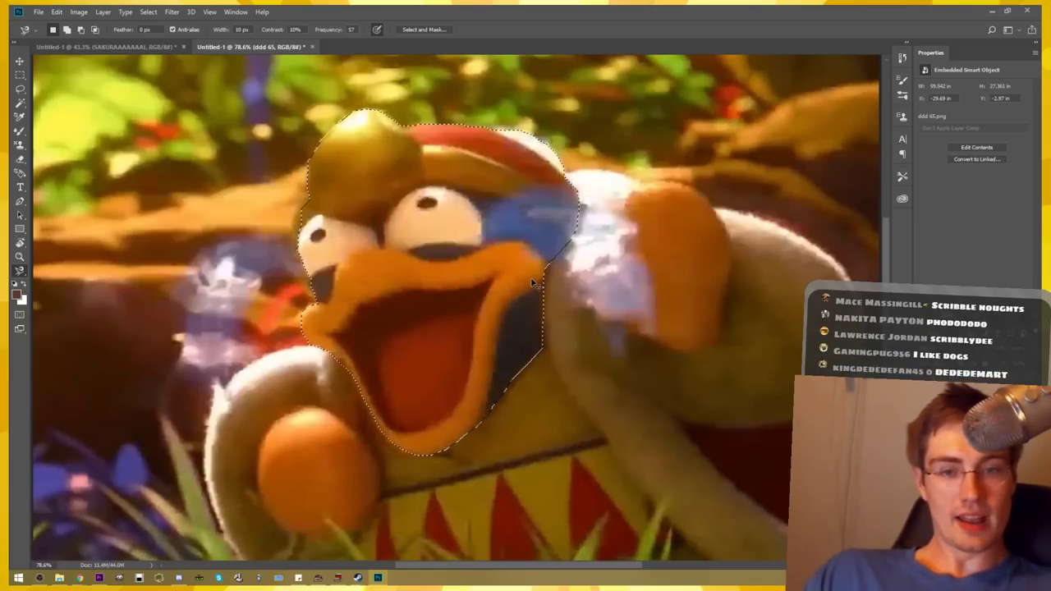
Rasterize the ddd 65 layer, erase the selected face area, and deselect
click(146, 11)
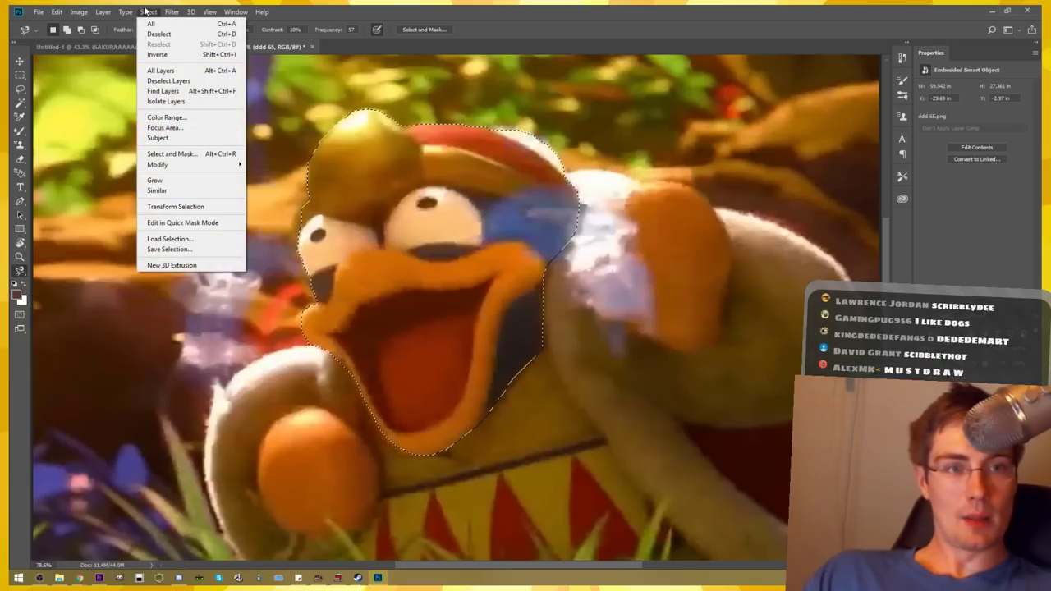
right_click(825, 130)
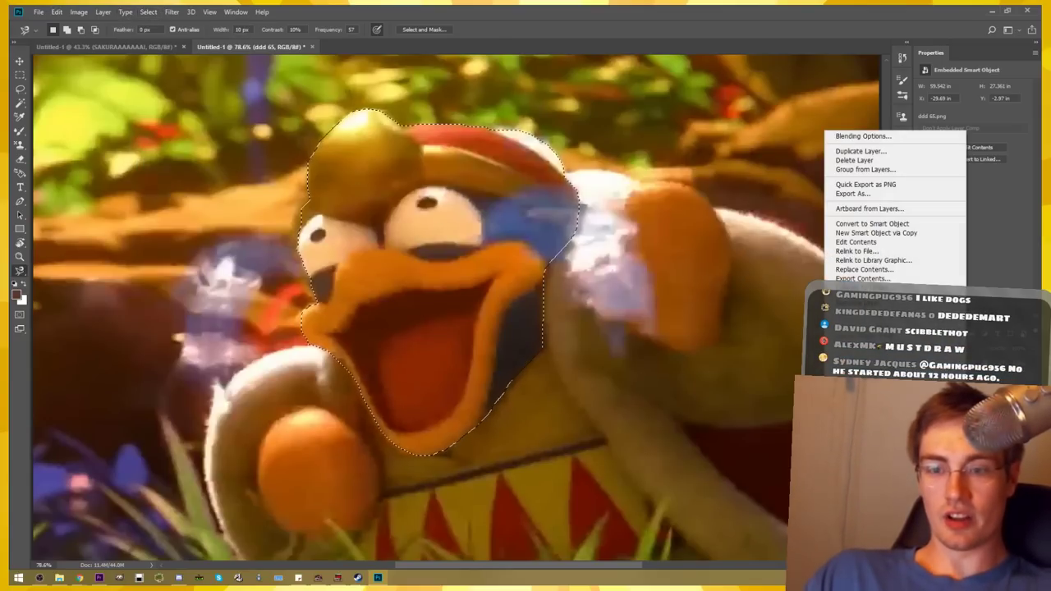
click(859, 302)
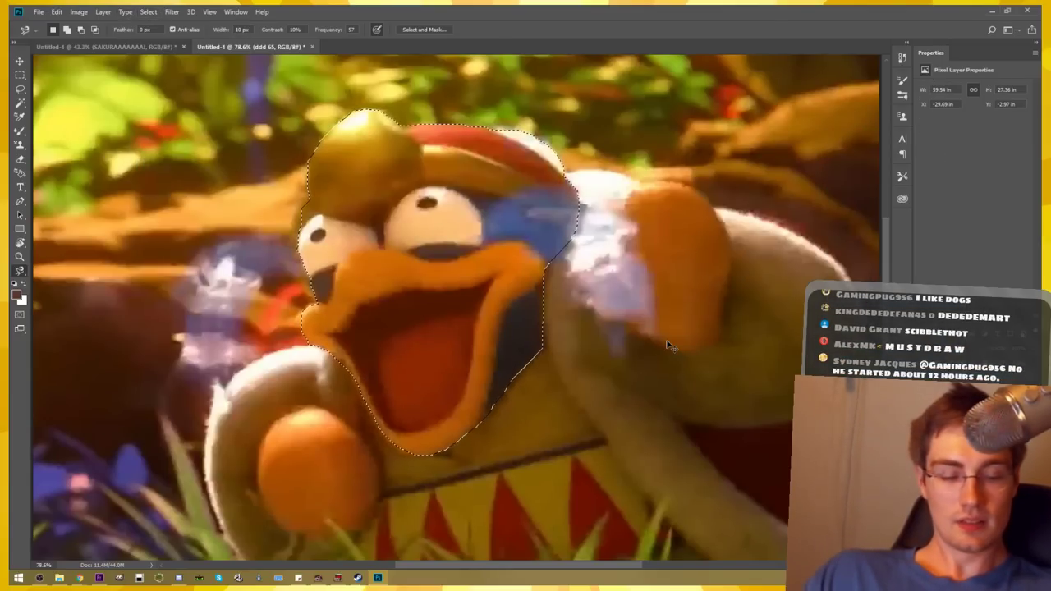
key(Delete)
key(ctrl+d)
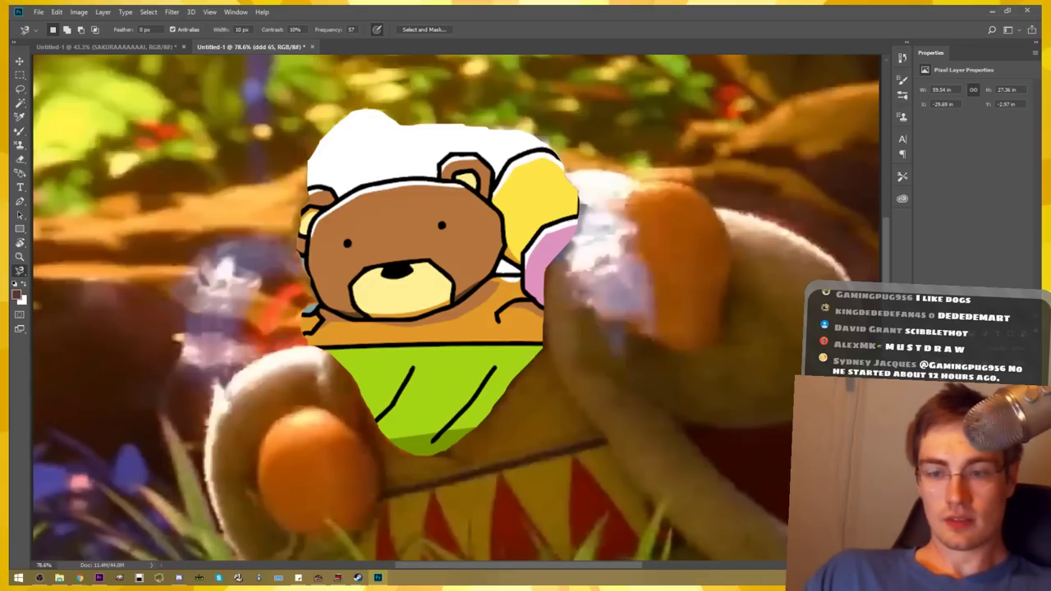
Delete the ddd 65 photo layer, keeping the shop clipart, and paste the copied face
key(alt+bracketright)
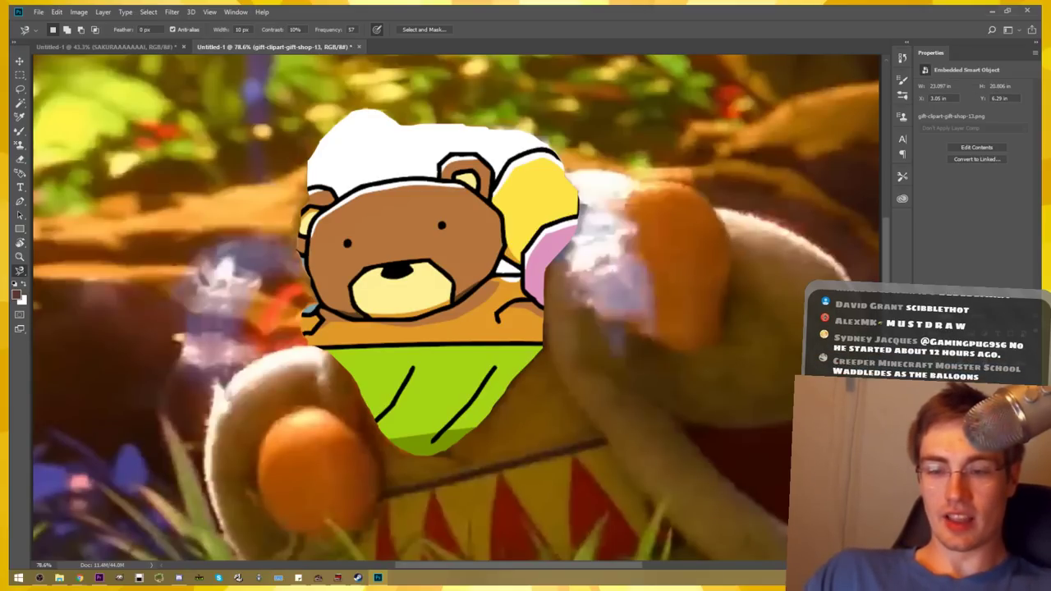
key(Delete)
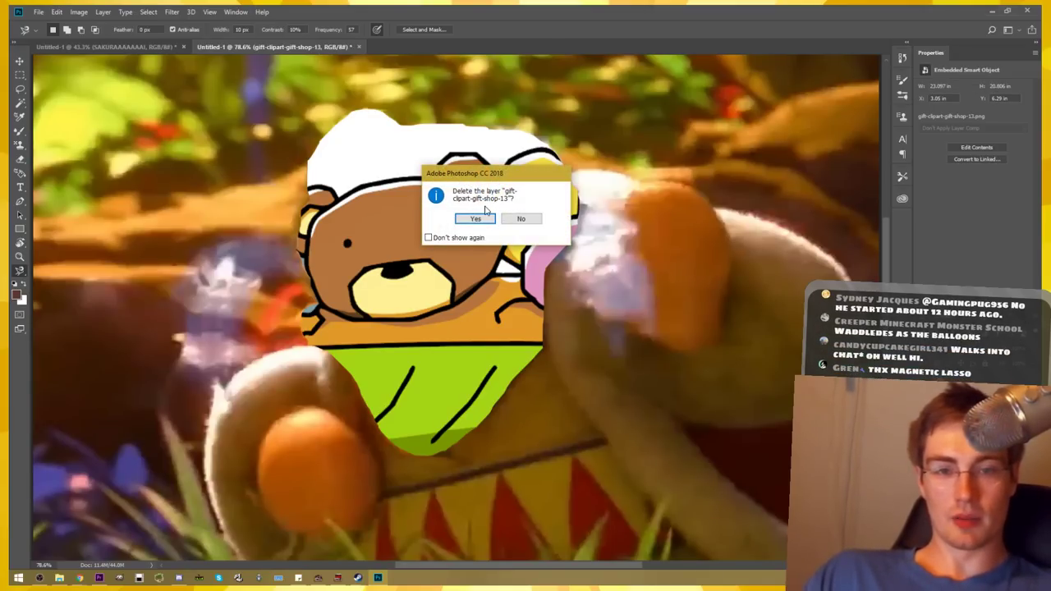
click(481, 220)
key(ctrl+z)
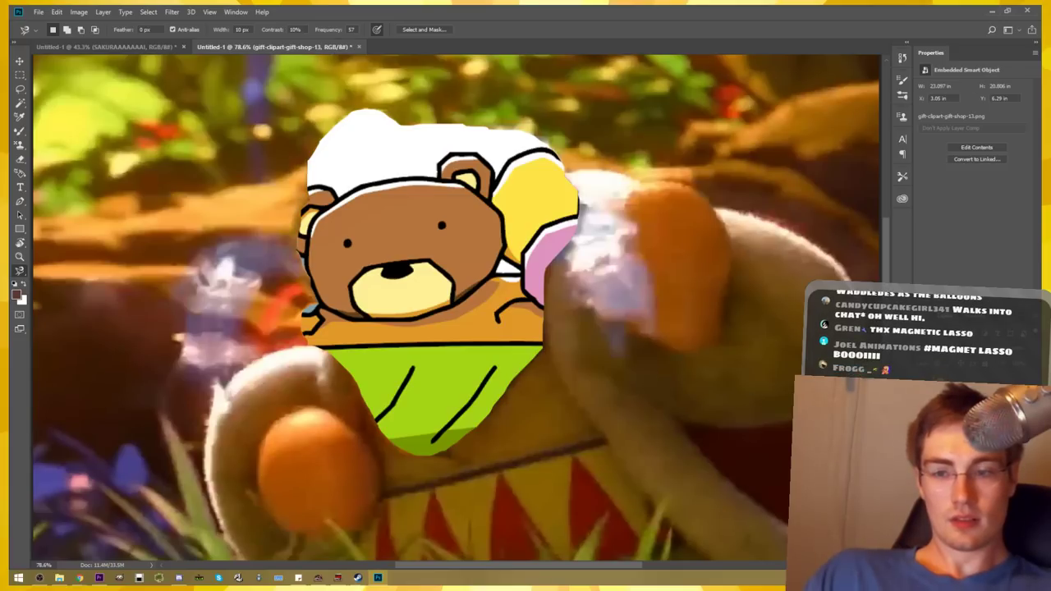
key(alt+[)
key(Delete)
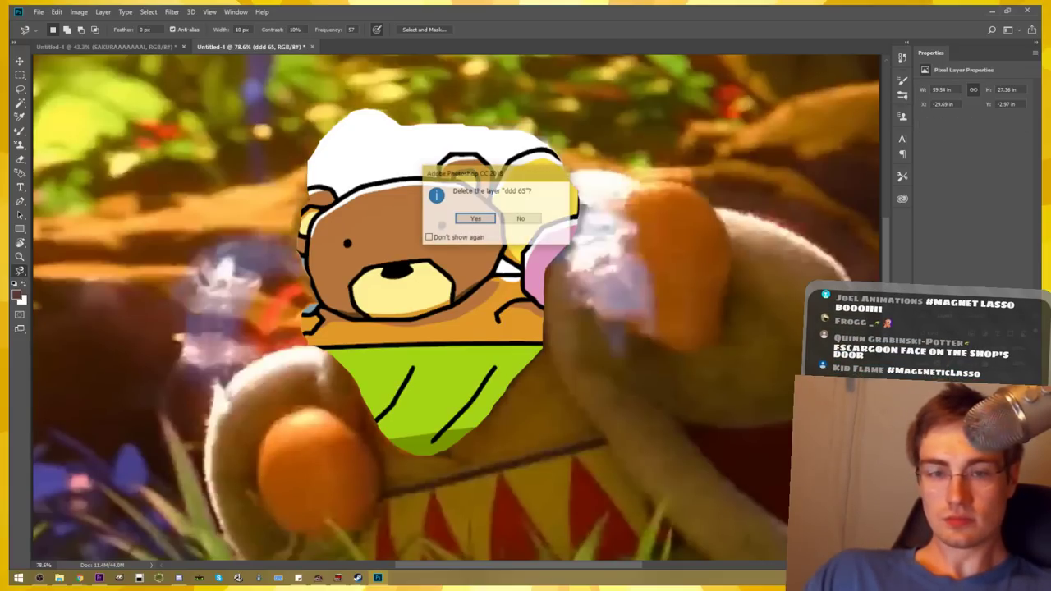
click(476, 218)
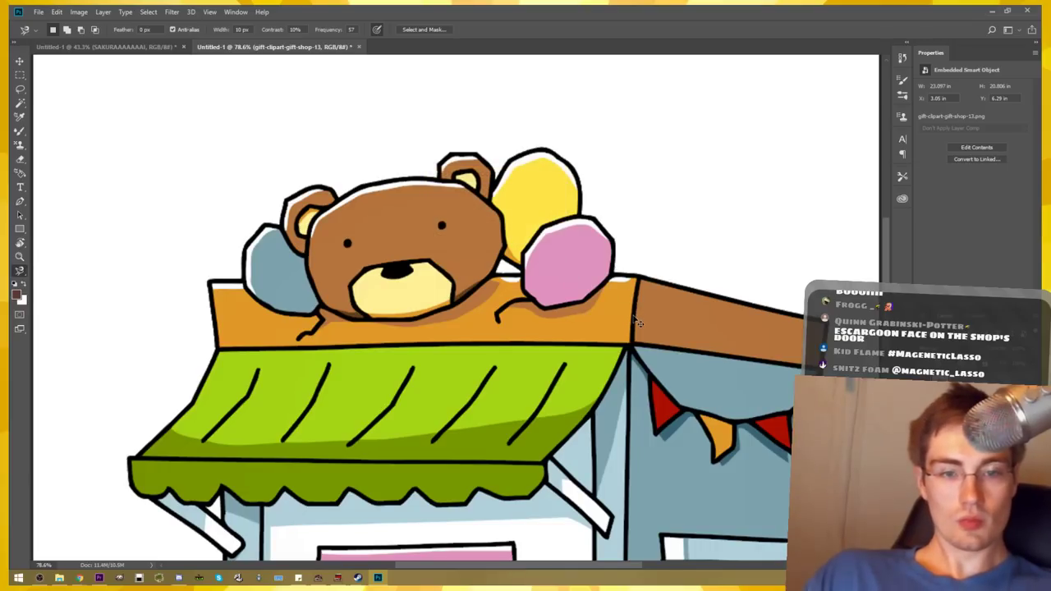
key(ctrl+v)
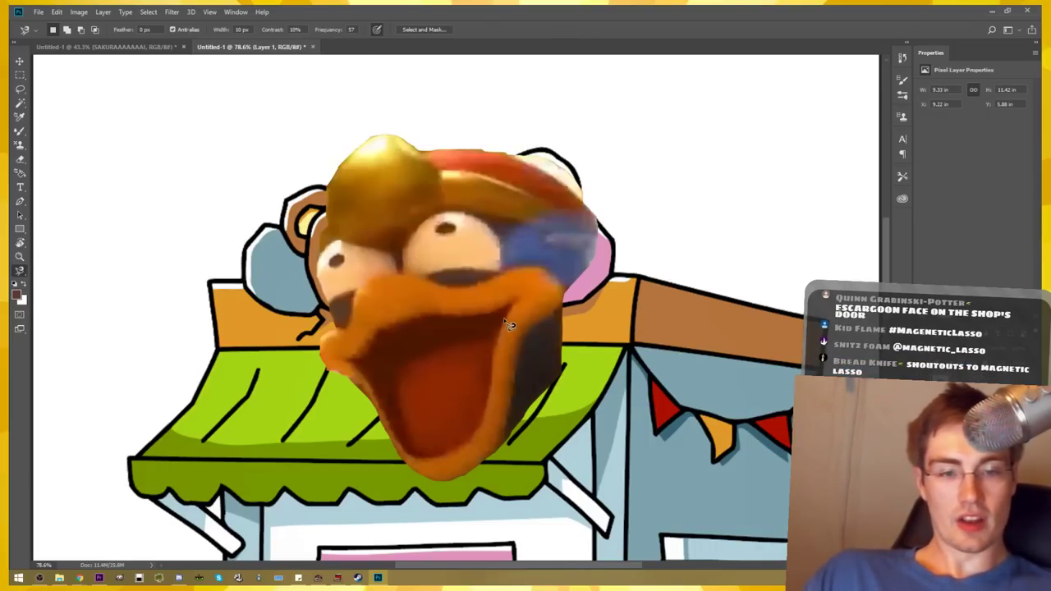
Move the face up over the roof bear and apply Auto Tone, Auto Contrast and Auto Color
key(v)
drag(507, 355, 449, 322)
scroll(449, 322, down, 3)
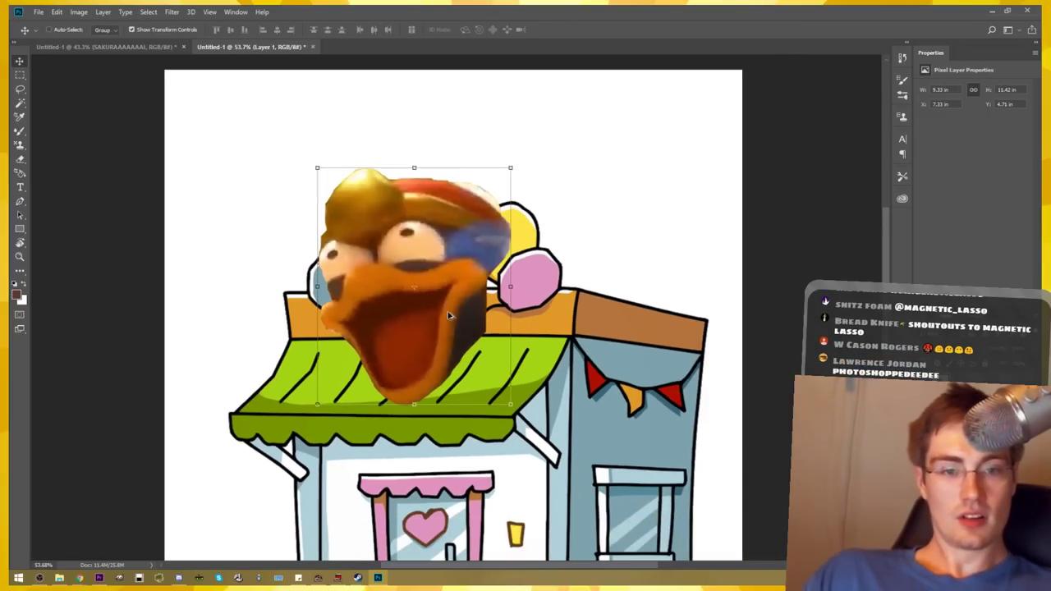
click(79, 11)
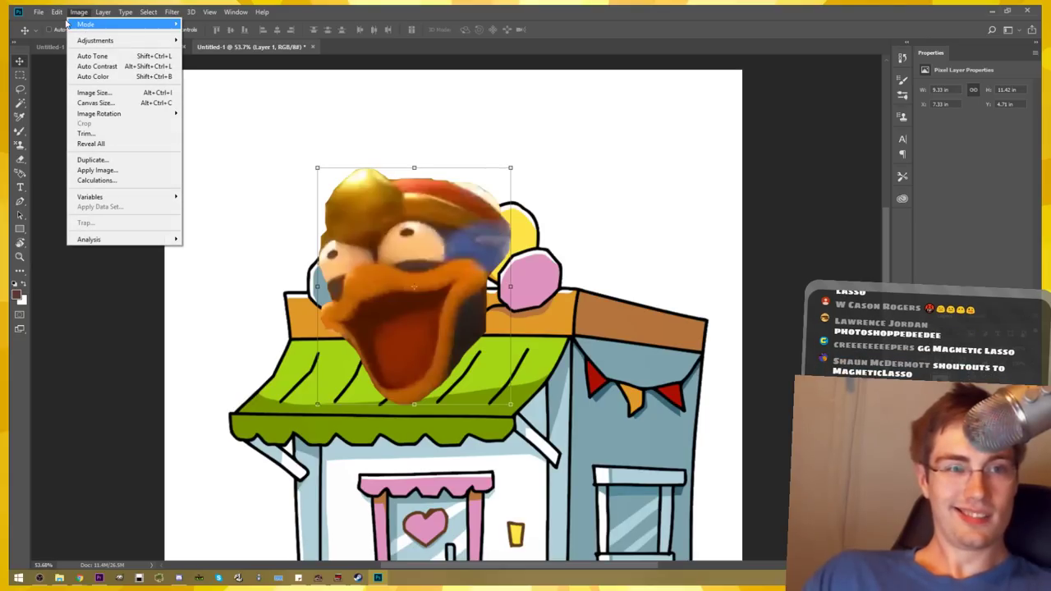
click(89, 55)
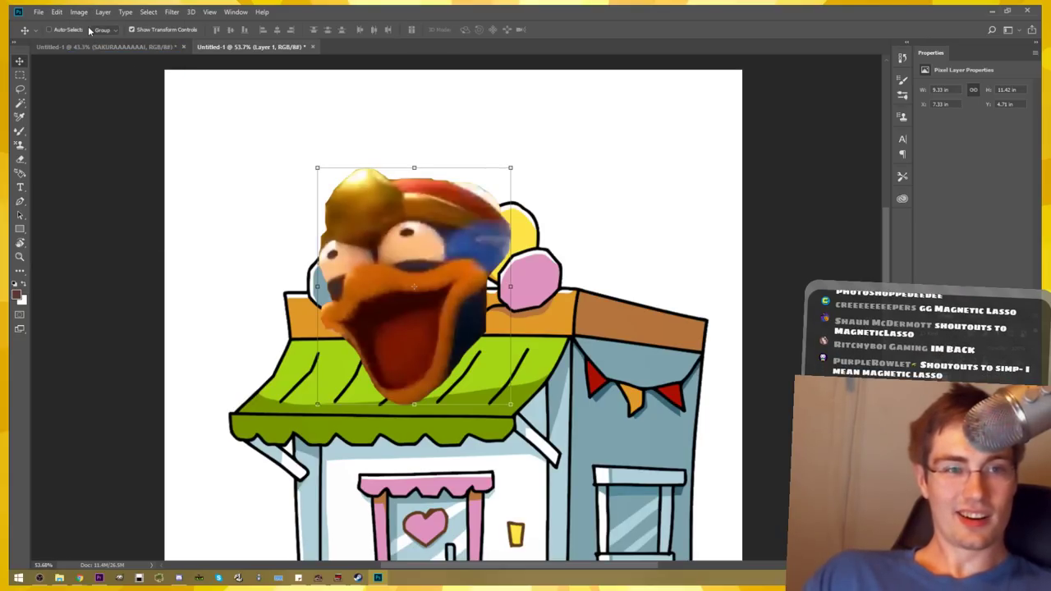
click(85, 13)
click(90, 66)
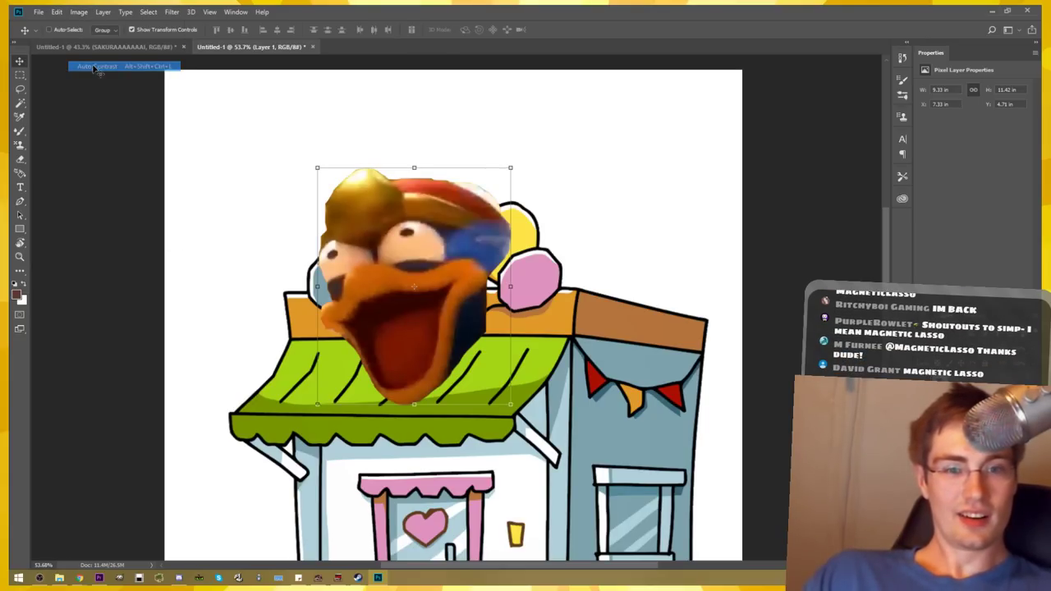
click(80, 12)
click(92, 77)
Reposition the face and try rotating it about 15 degrees, then cancel the rotation
mouse_move(444, 316)
mouse_down()
mouse_move(415, 303)
mouse_move(426, 304)
mouse_up()
drag(435, 376, 439, 311)
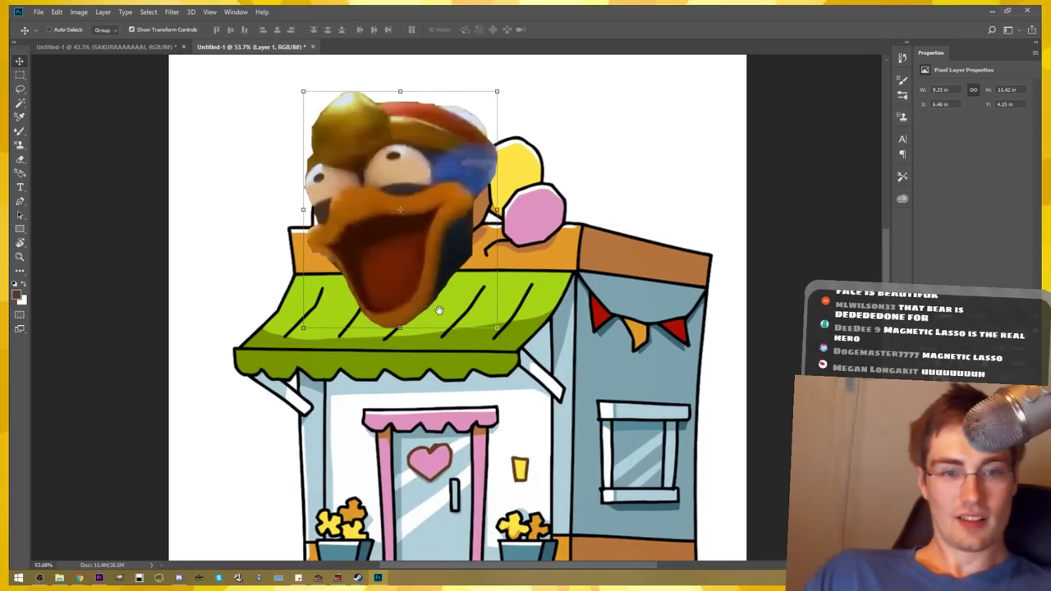
drag(507, 335, 470, 359)
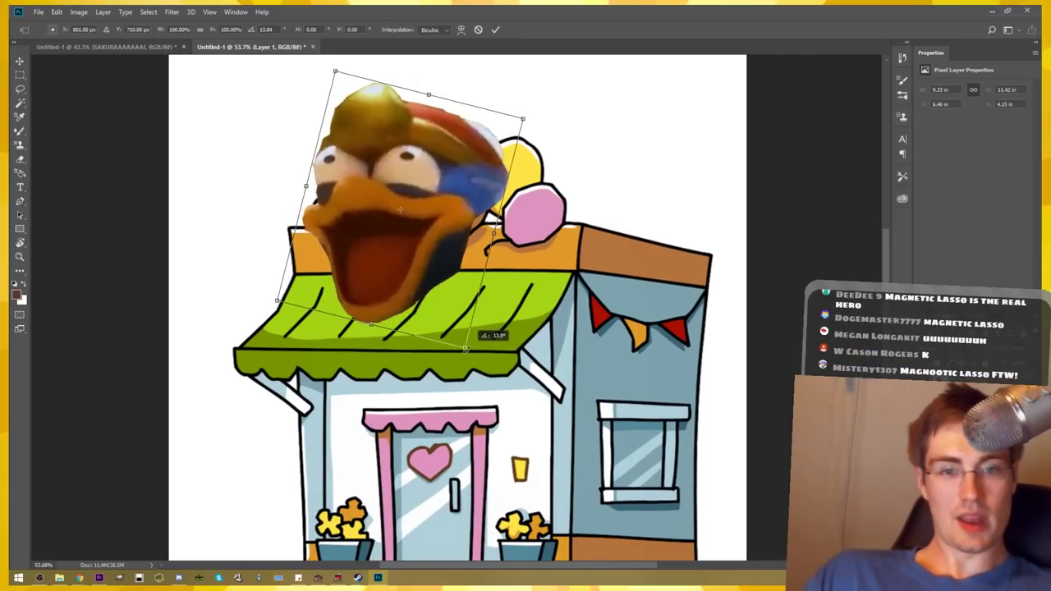
drag(411, 274, 439, 276)
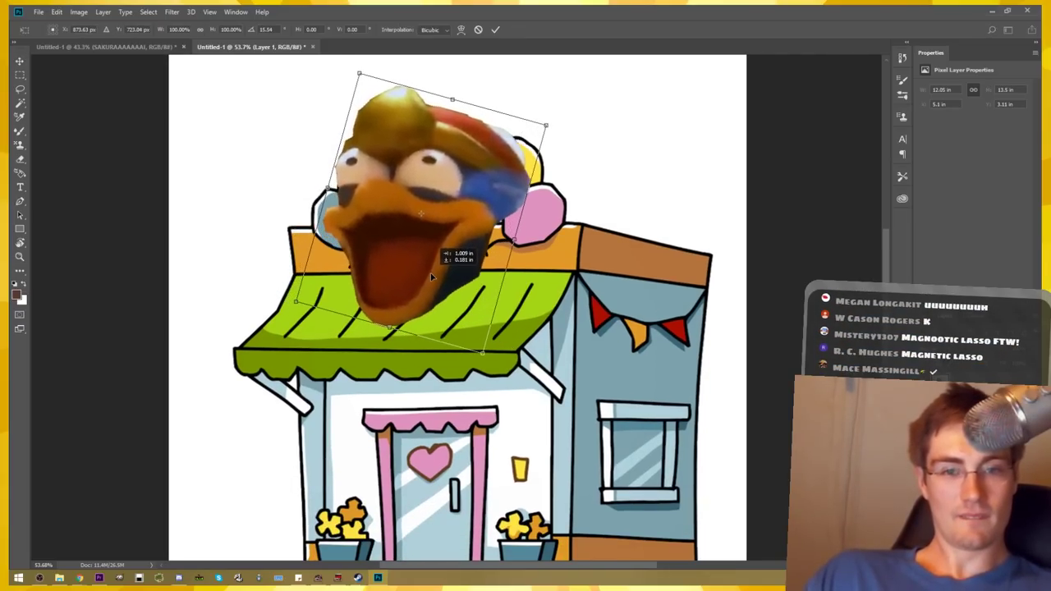
scroll(524, 352, down, 3)
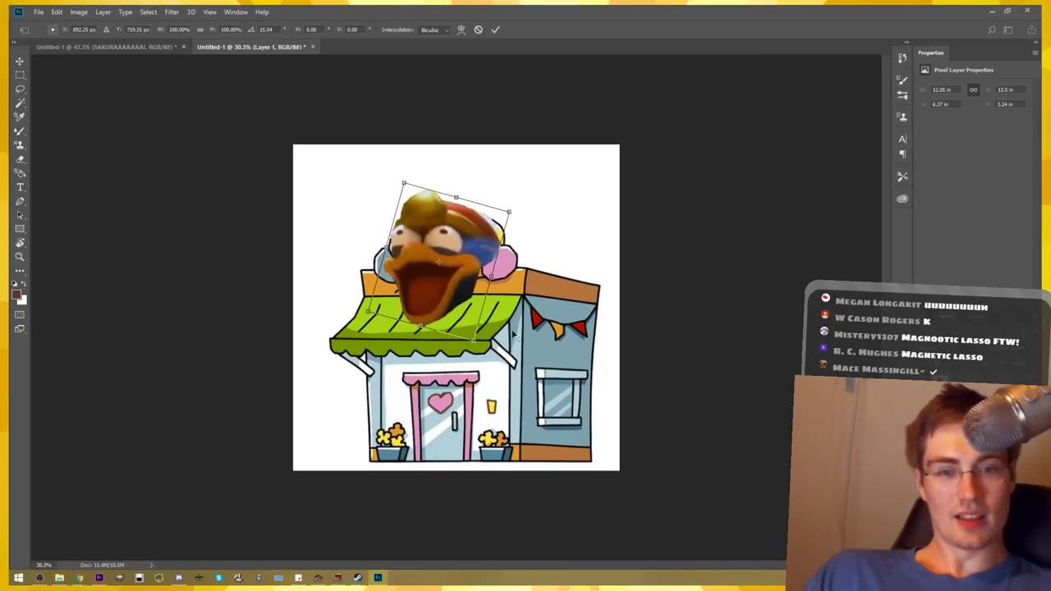
scroll(454, 286, up, 2)
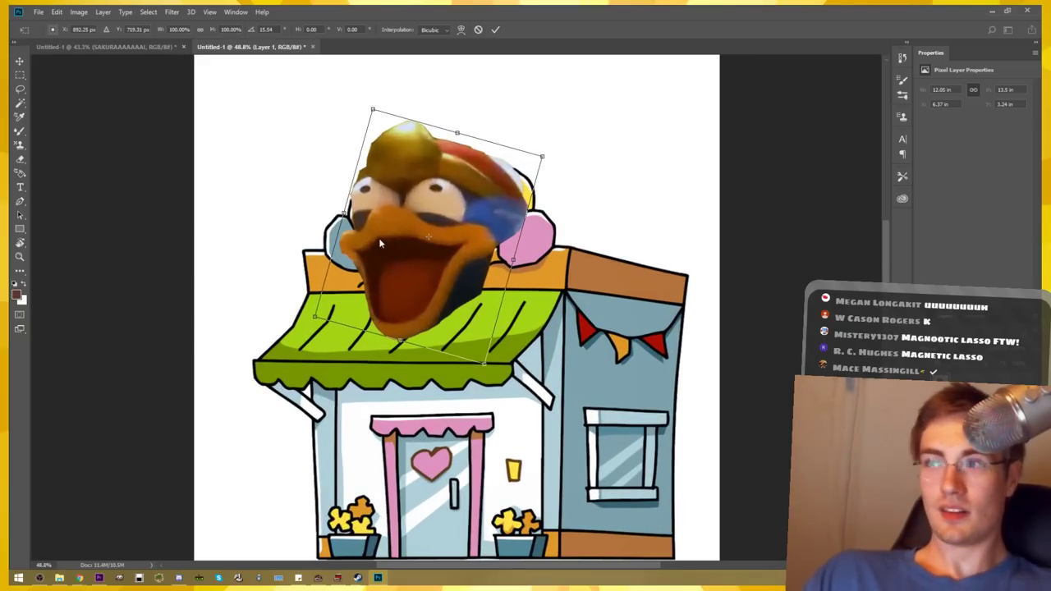
click(57, 11)
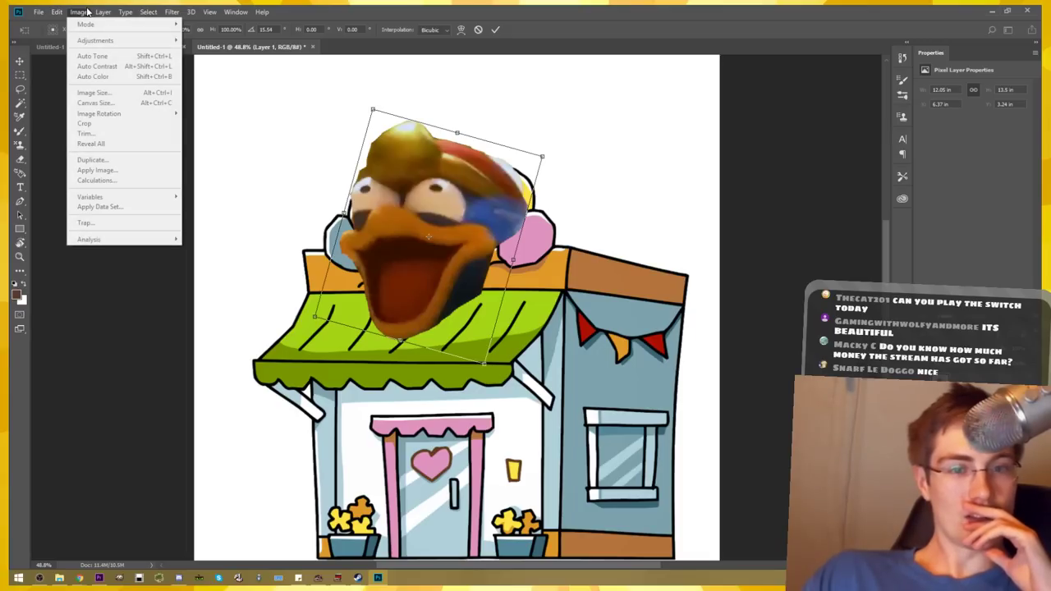
key(Escape)
key(Escape)
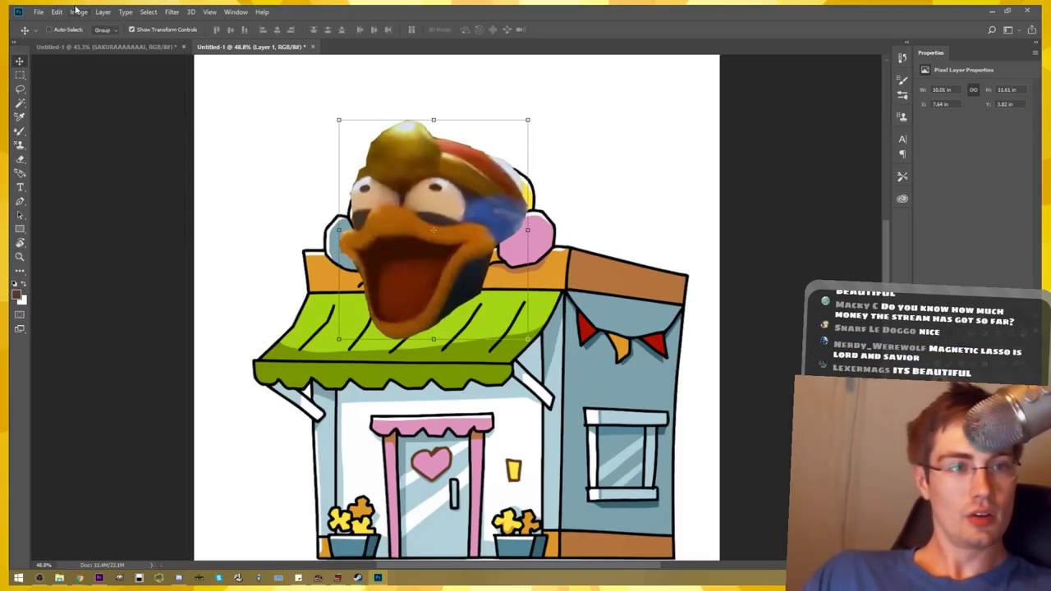
click(57, 11)
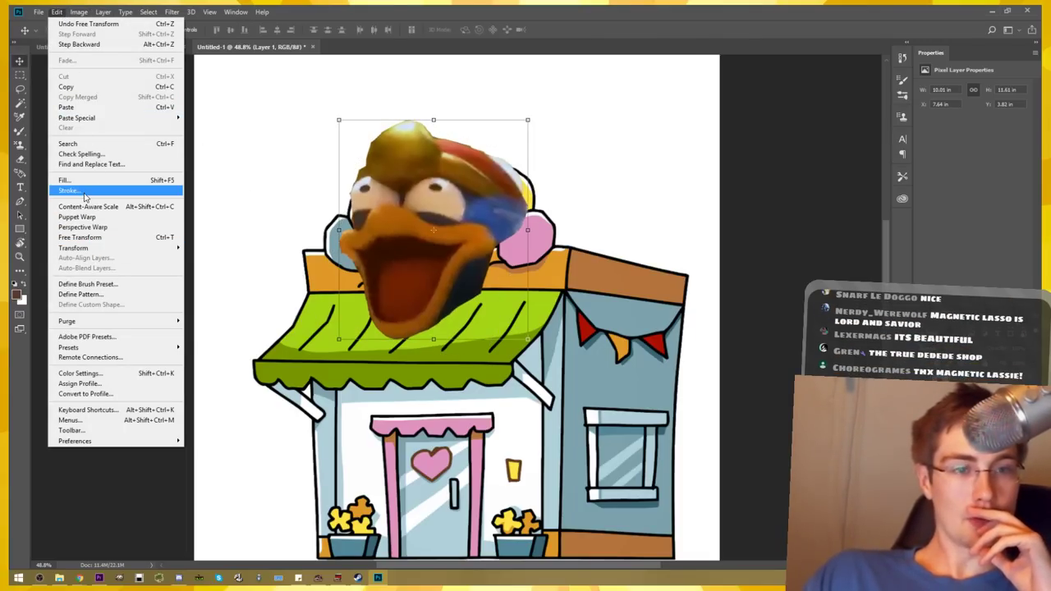
Stroke the face with a 10 px black (000000) outline on the outside
click(85, 191)
click(741, 208)
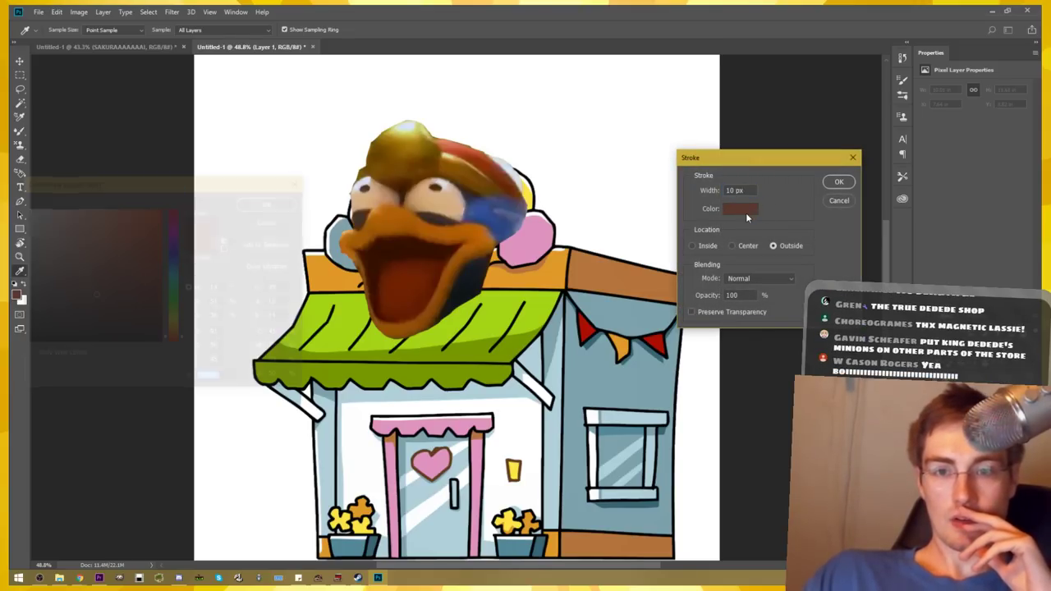
click(162, 342)
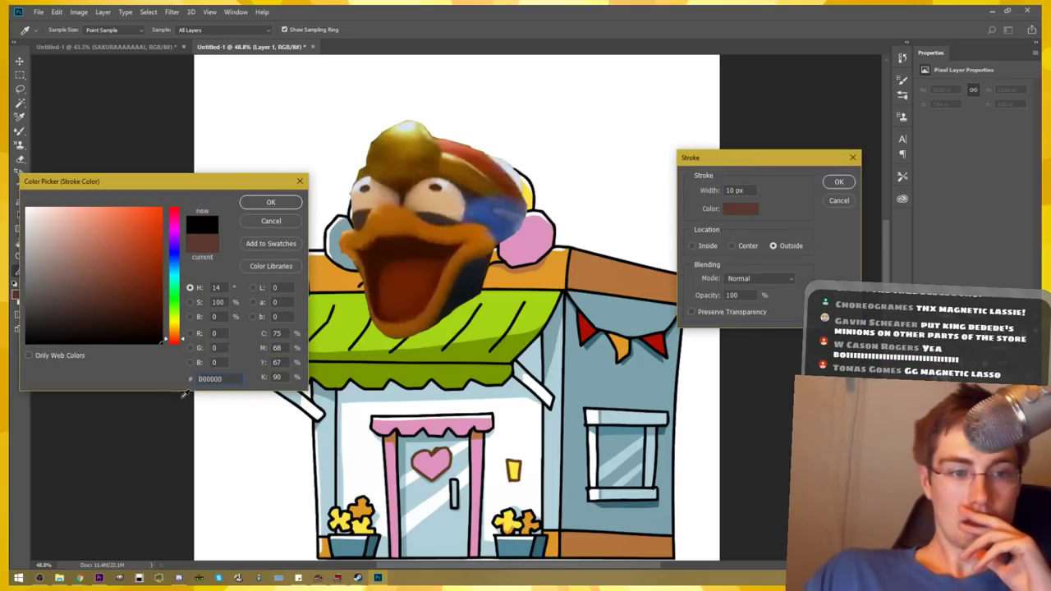
click(270, 202)
click(841, 184)
key(v)
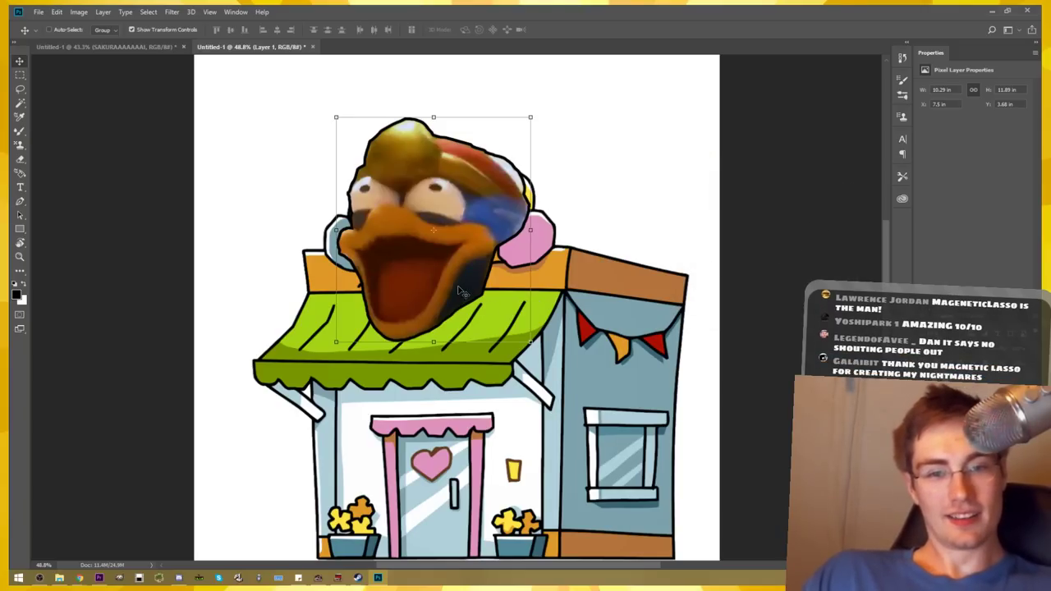
scroll(465, 290, down, 3)
scroll(465, 290, up, 3)
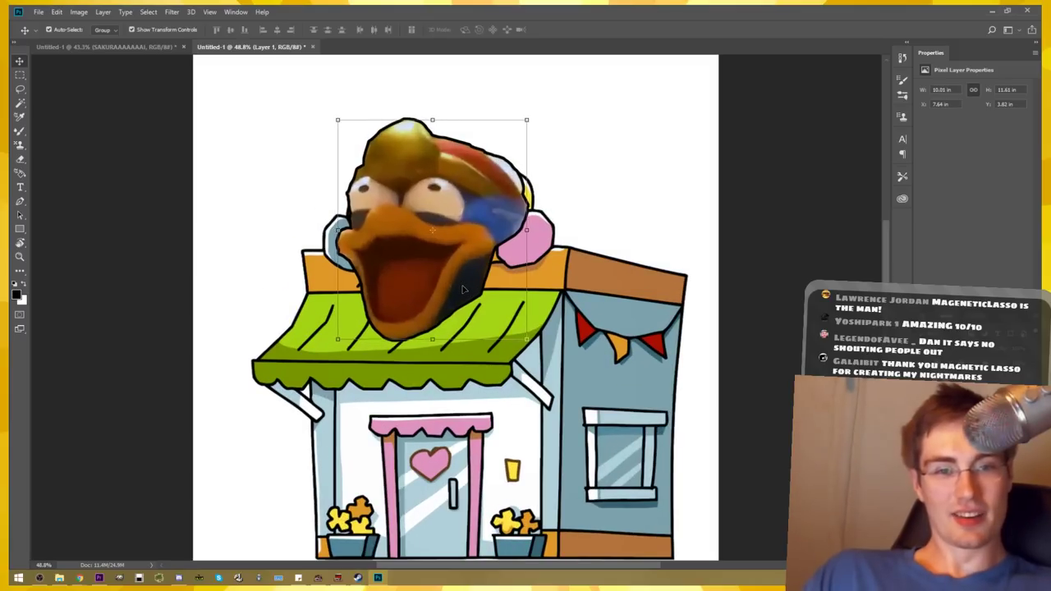
scroll(465, 290, up, 2)
scroll(465, 290, up, 1)
Erase stray face pixels over the awning, the shop outline and beside the hat
key(e)
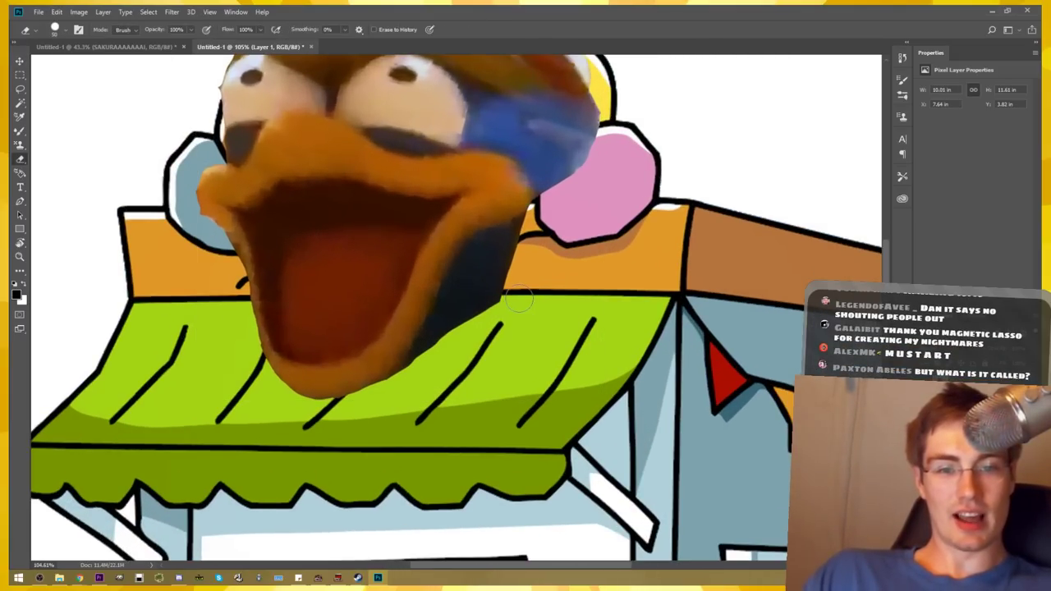
drag(496, 302, 446, 341)
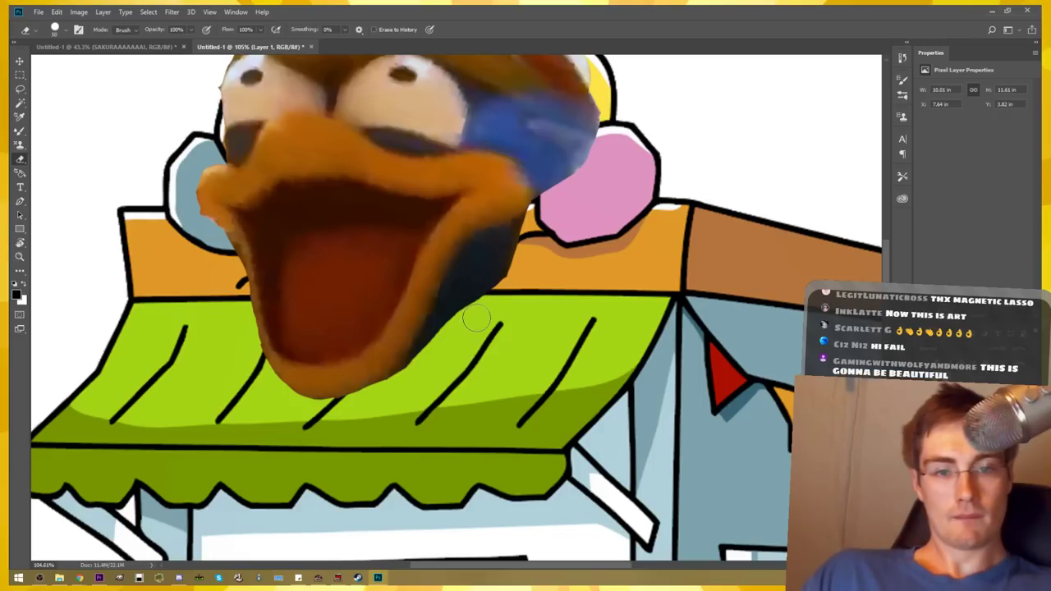
mouse_move(498, 288)
mouse_down()
mouse_move(542, 230)
mouse_move(564, 352)
mouse_move(530, 331)
mouse_up()
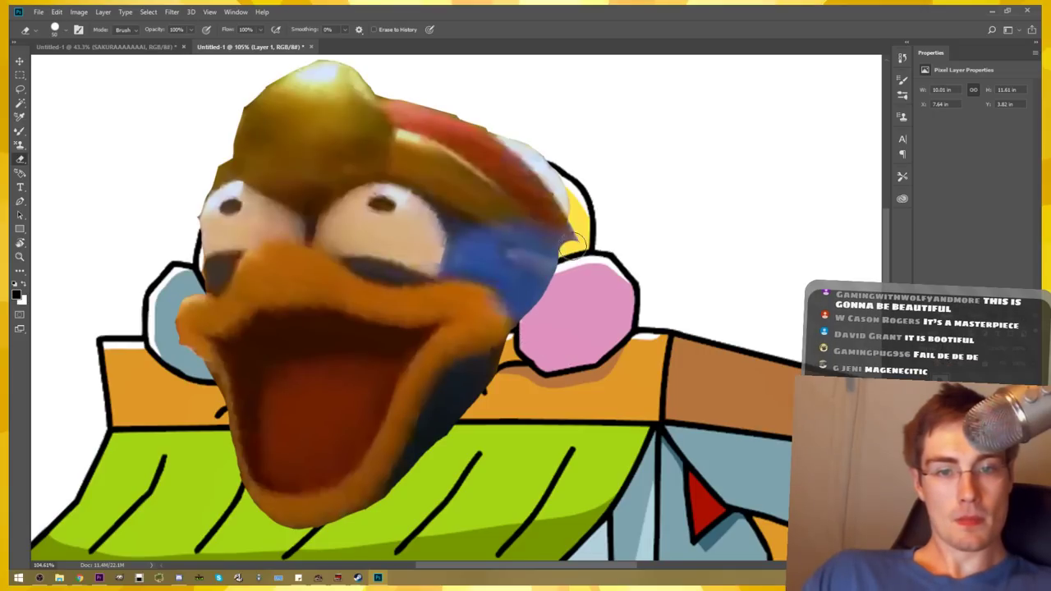
drag(579, 194, 581, 217)
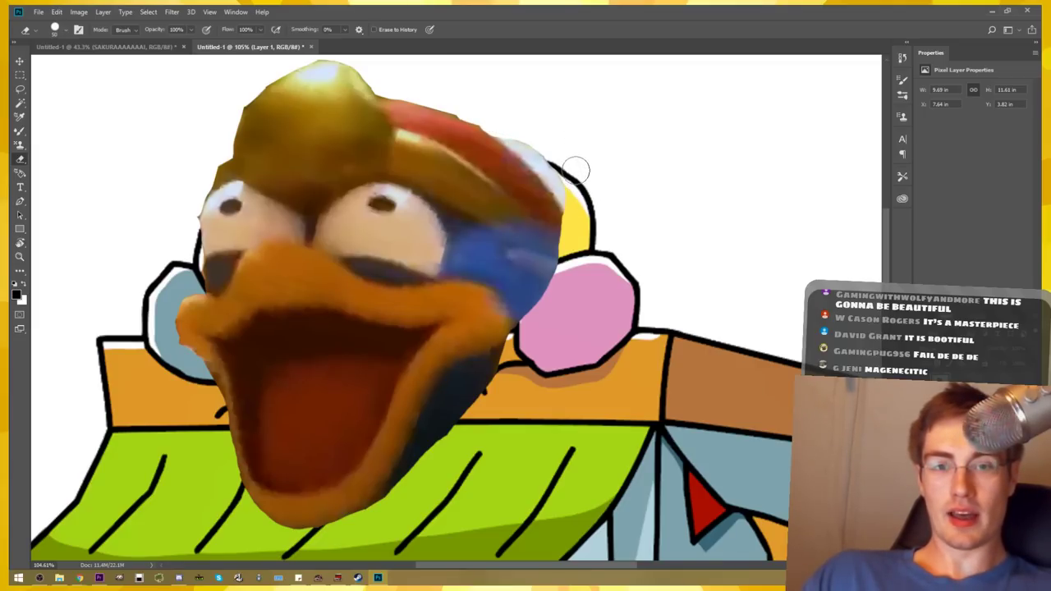
drag(576, 170, 605, 169)
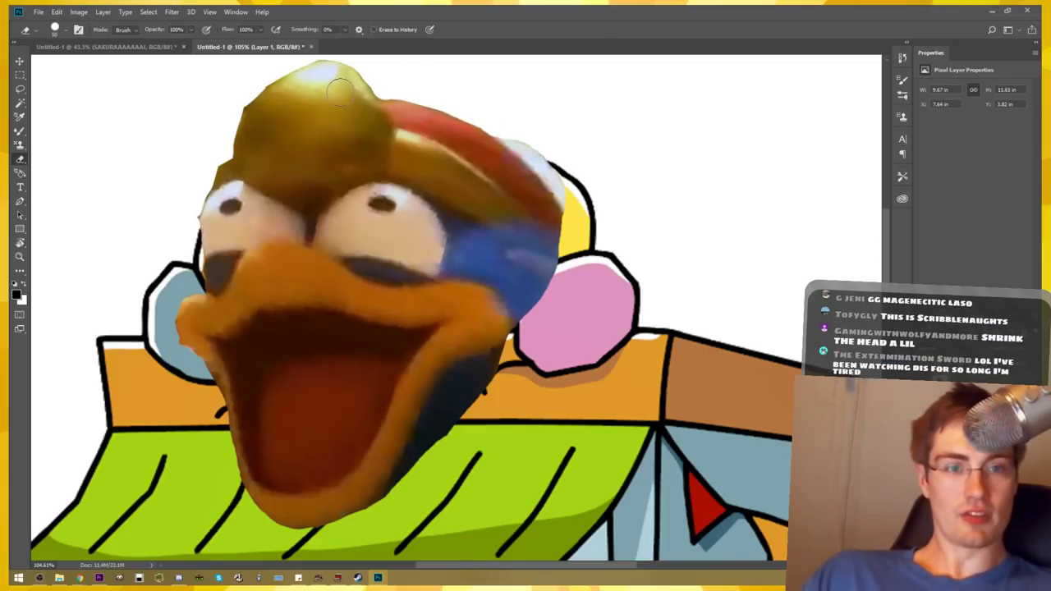
Pan around to check the face edges, then zoom out to see the whole canvas
drag(413, 184, 486, 204)
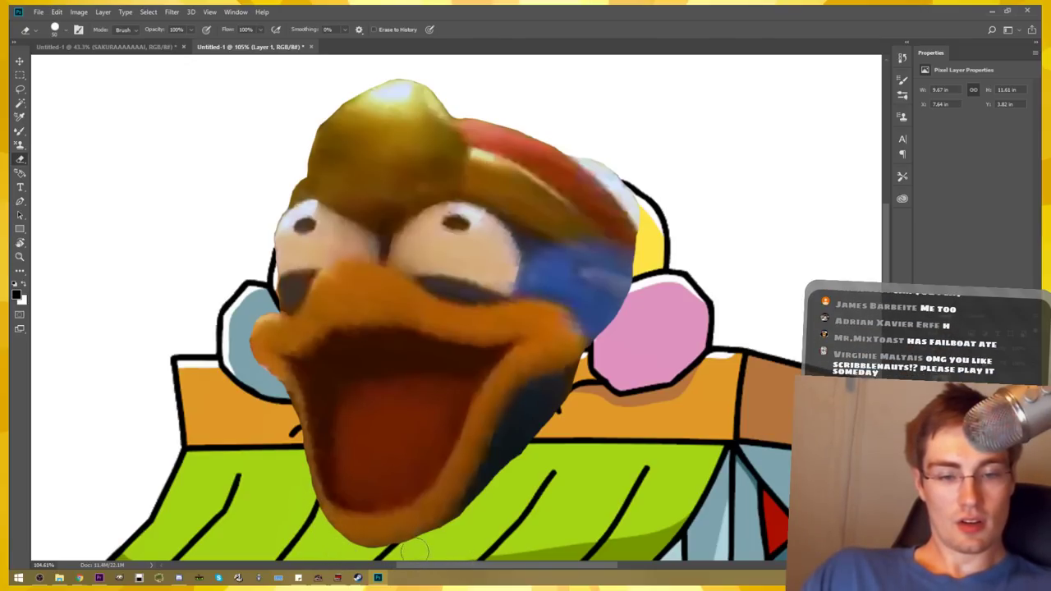
drag(476, 501, 484, 419)
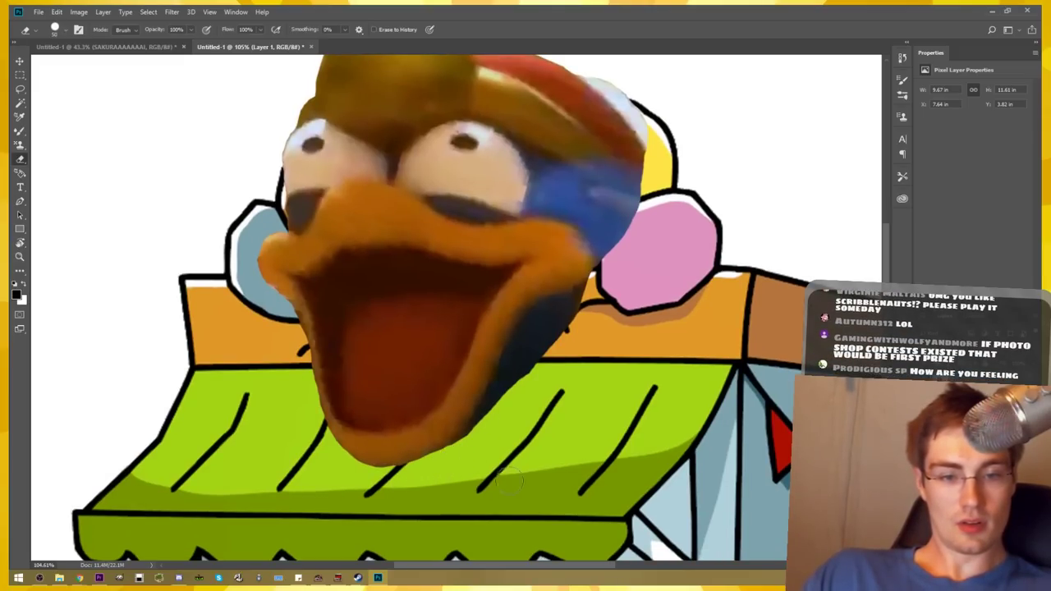
drag(534, 283, 532, 344)
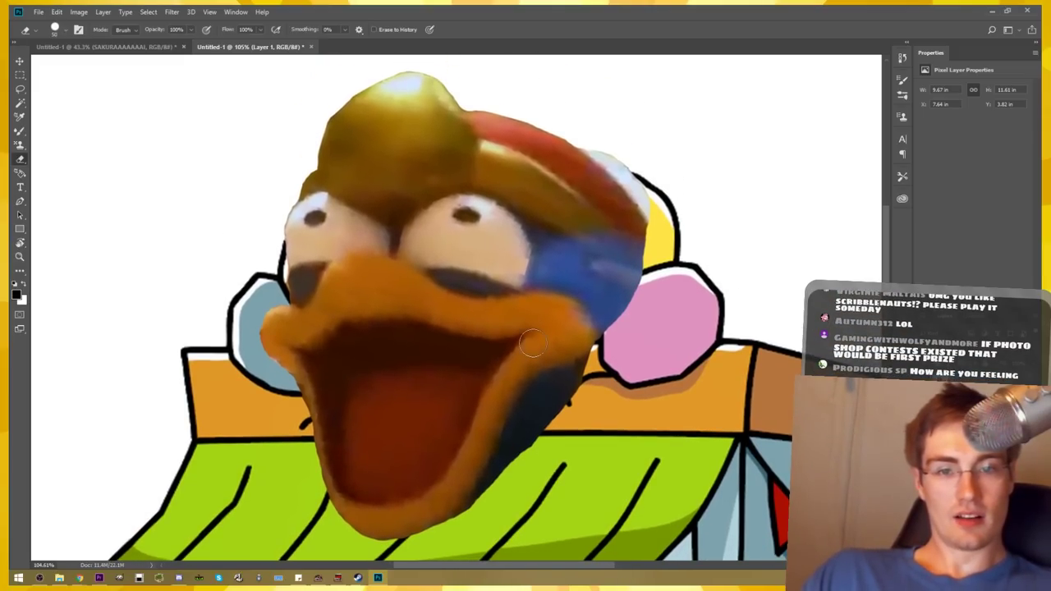
key(ctrl+minus)
key(ctrl+minus)
key(ctrl+minus)
key(ctrl+minus)
Nudge the face slightly up and left and reapply the black outline stroke
scroll(450, 312, up, 2)
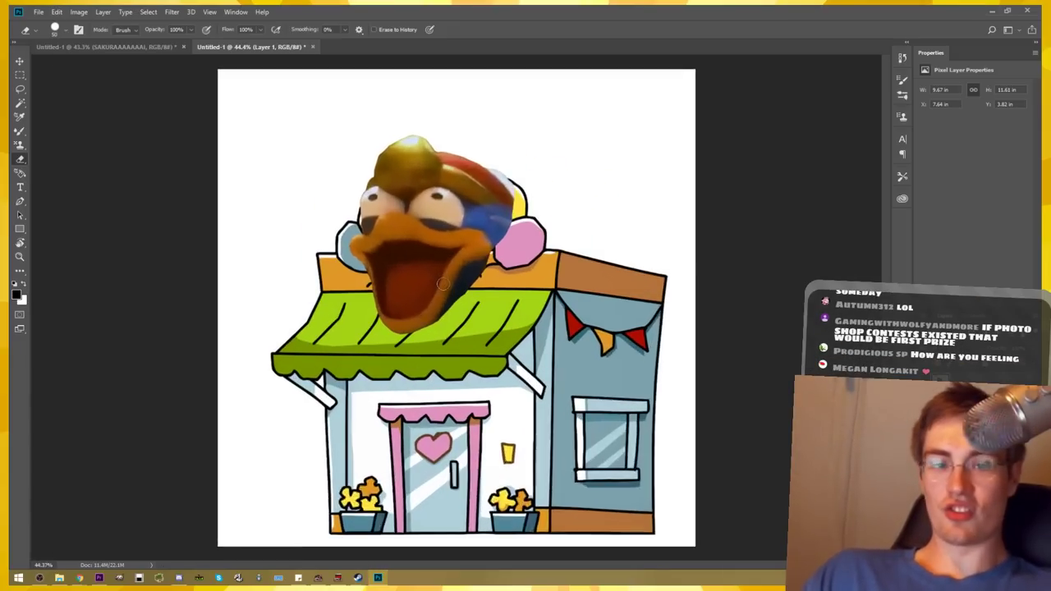
scroll(450, 312, up, 2)
scroll(450, 312, up, 1)
key(v)
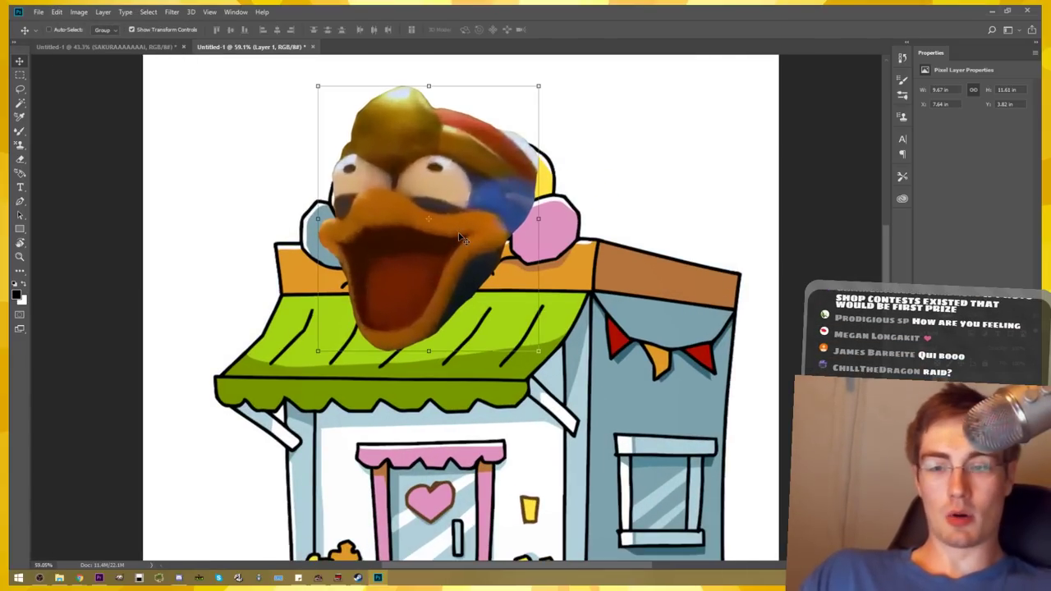
drag(458, 259, 461, 262)
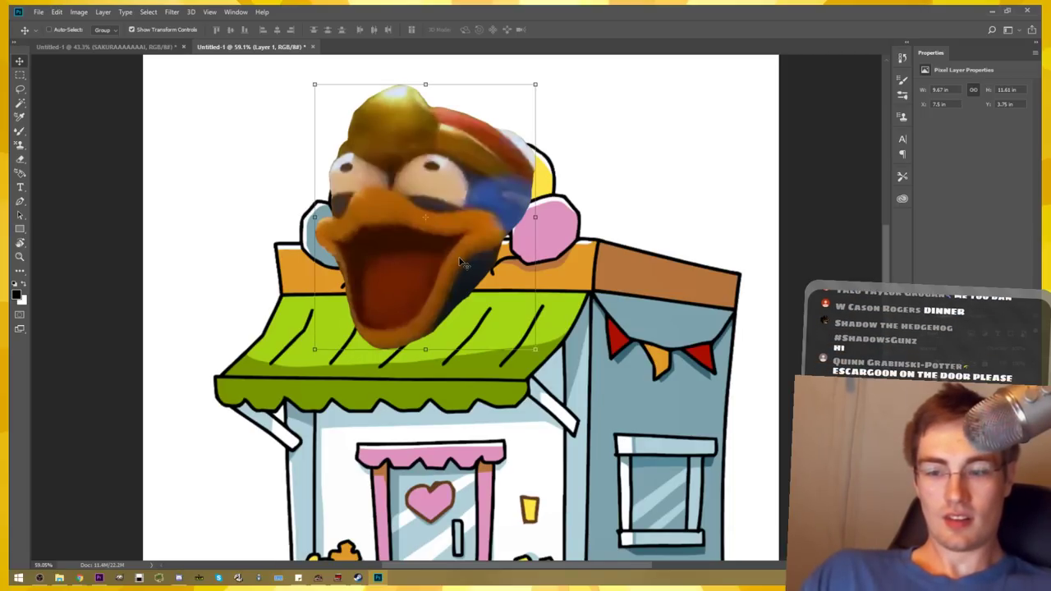
click(58, 13)
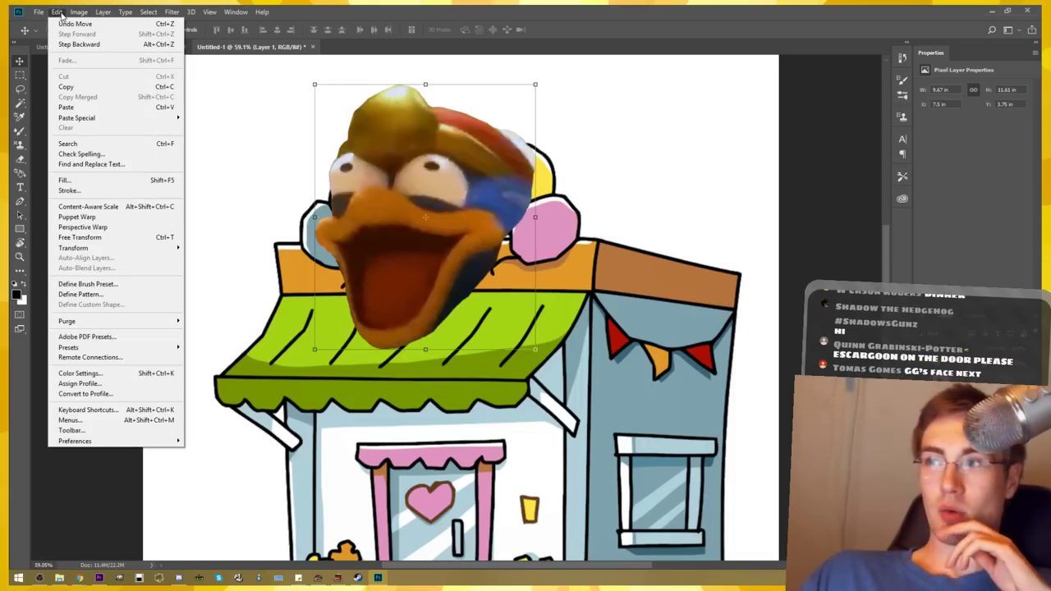
click(69, 190)
click(838, 182)
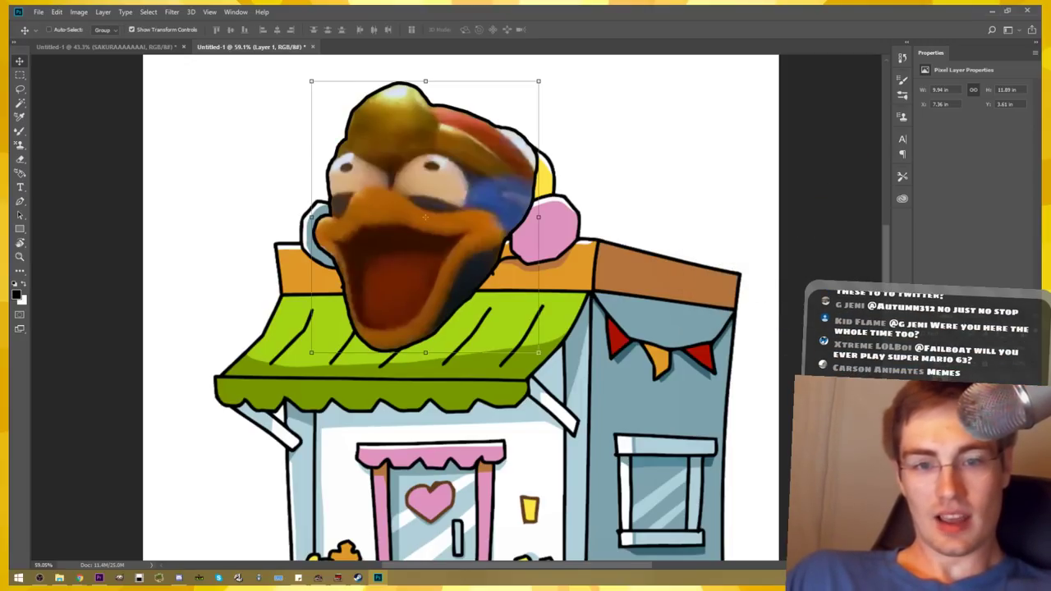
Merge the face layer down into the gift-shop layer
scroll(521, 353, down, 2)
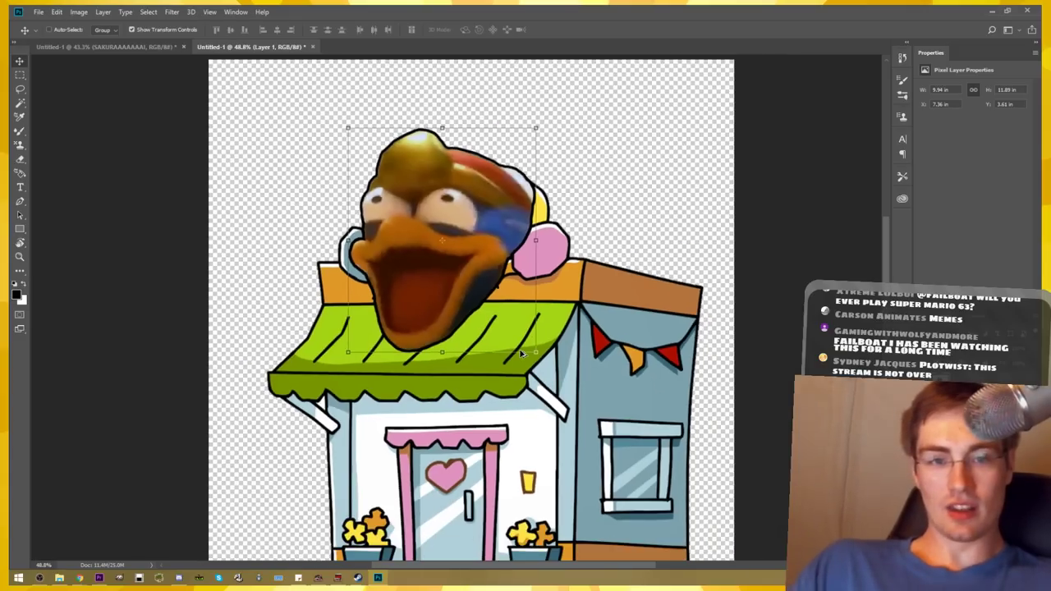
scroll(521, 354, down, 1)
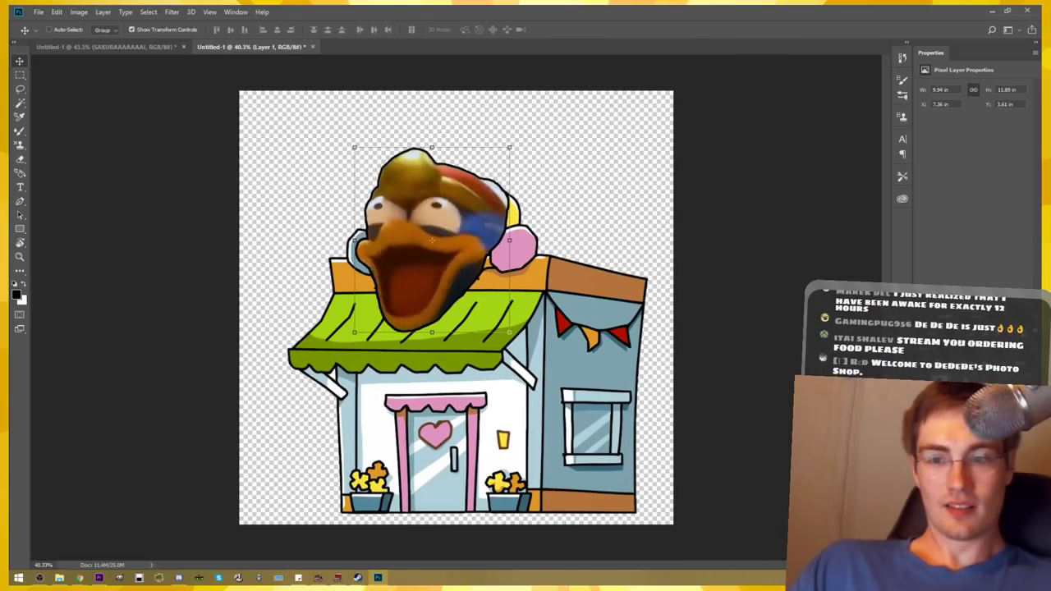
right_click(831, 144)
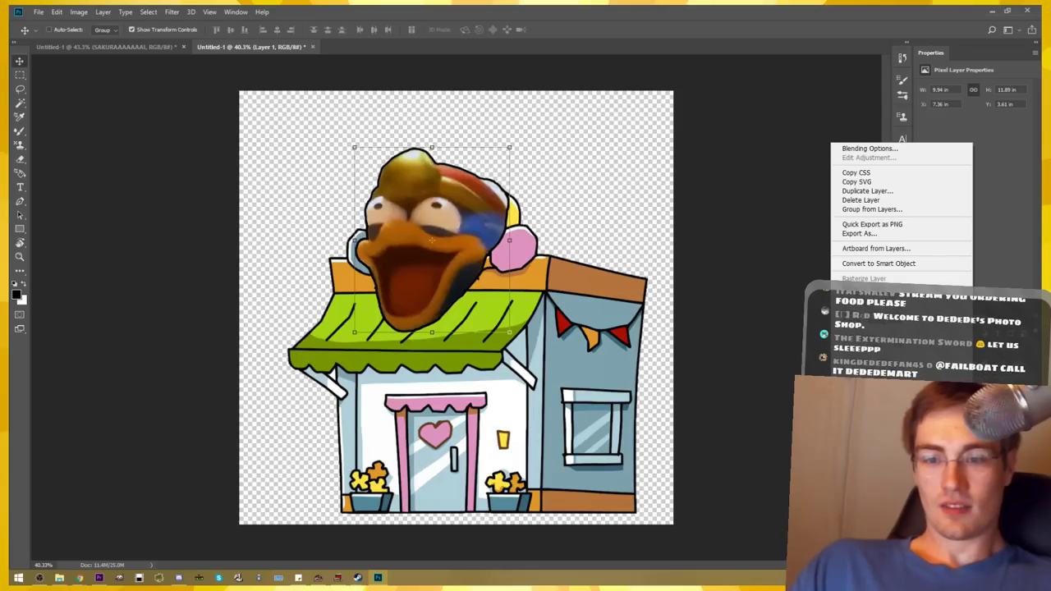
click(667, 314)
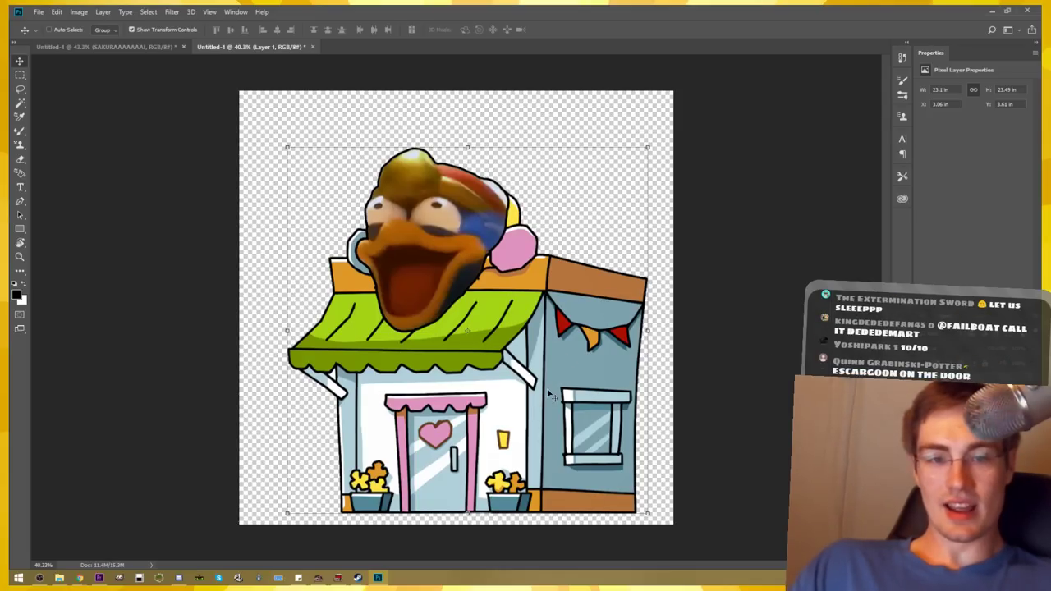
Center the merged artwork on the canvas and quick-export it as a PNG
drag(552, 396, 530, 363)
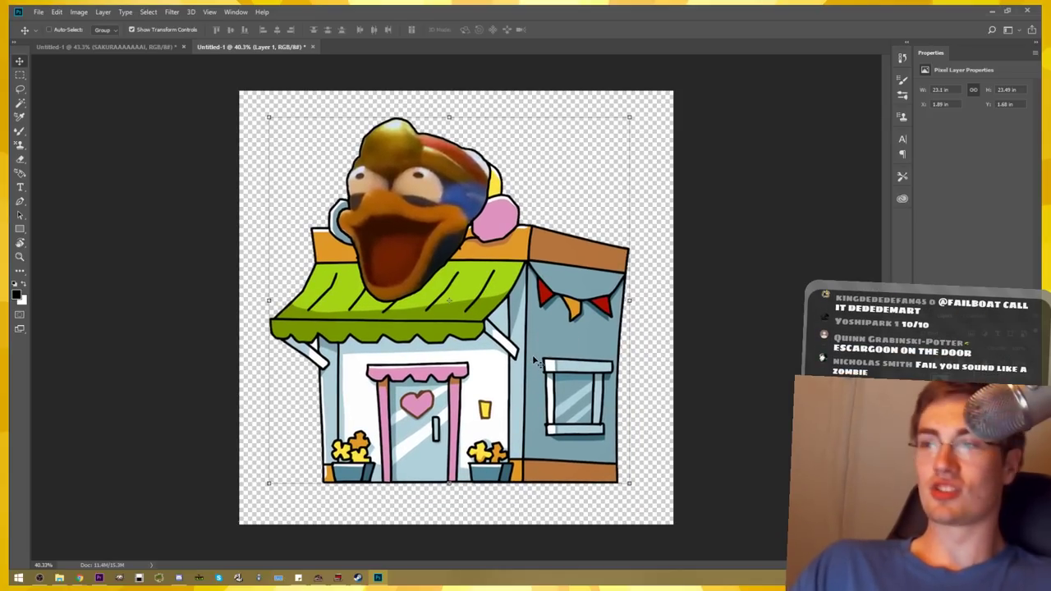
scroll(546, 358, down, 3)
scroll(546, 358, up, 2)
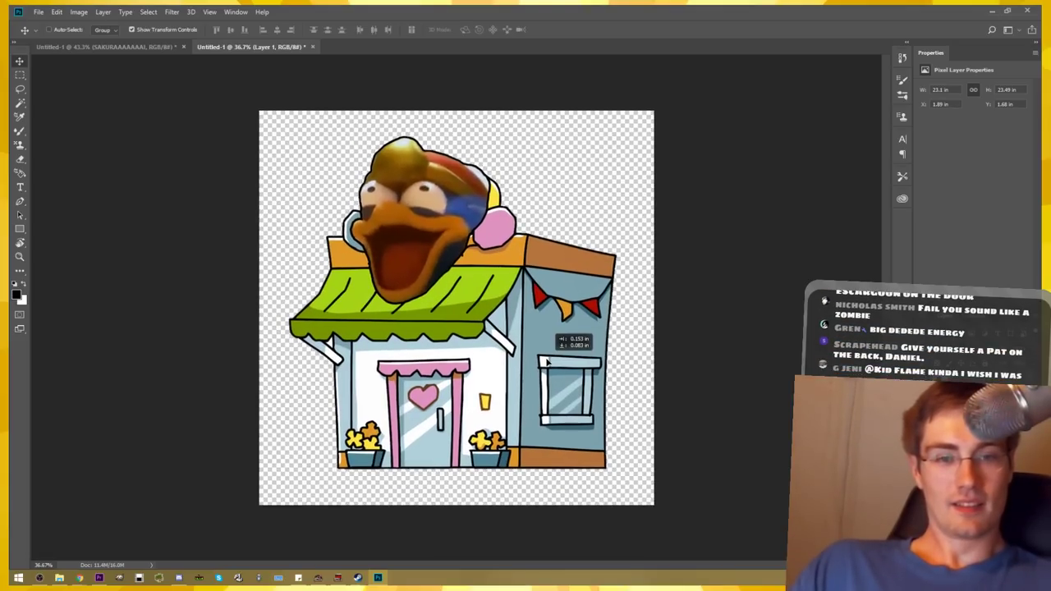
drag(523, 353, 524, 354)
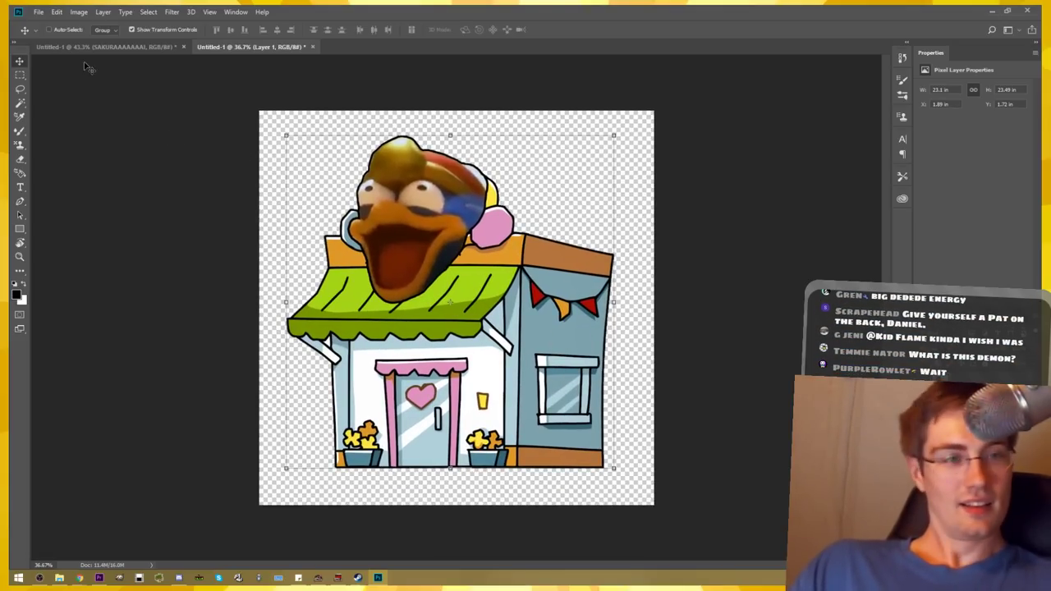
click(37, 12)
mouse_move(51, 158)
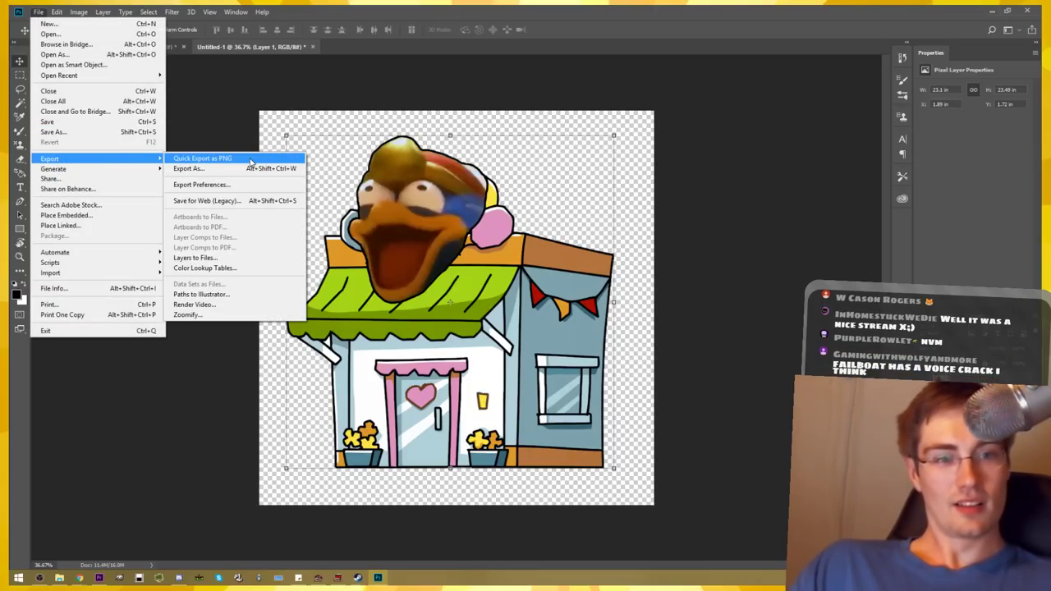
click(251, 161)
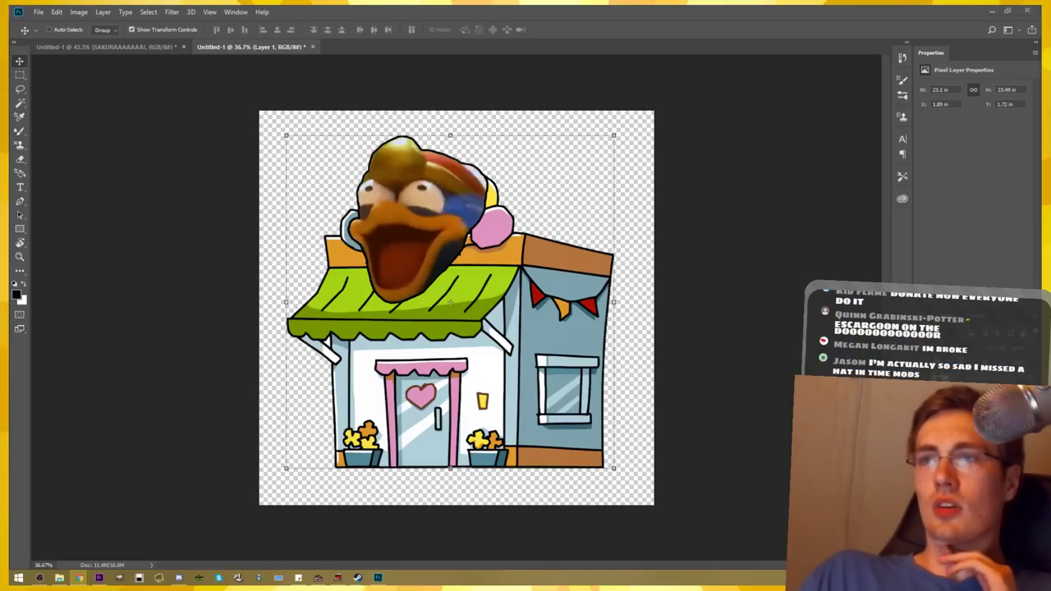
Open Windows Start search to look for the Calculator app
click(18, 578)
Launch Calculator and compute 909 minus 652
text(calc)
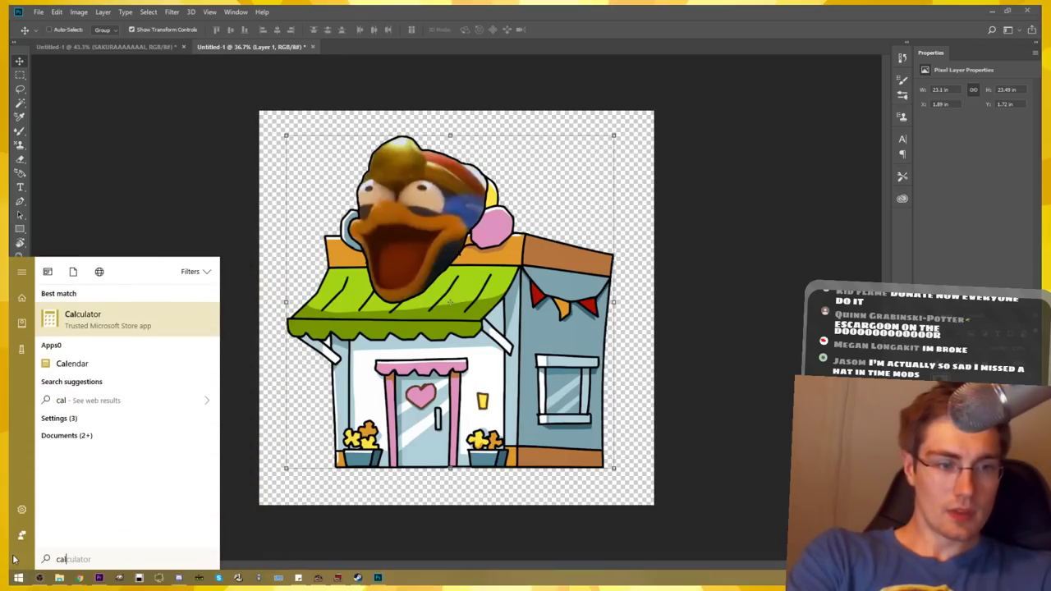
key(Return)
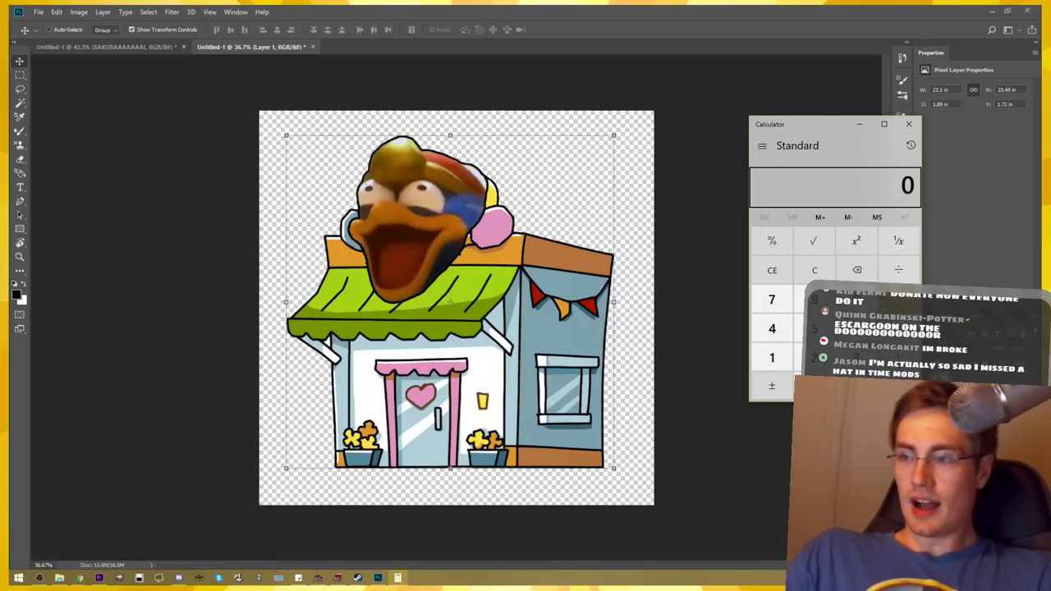
text(9)
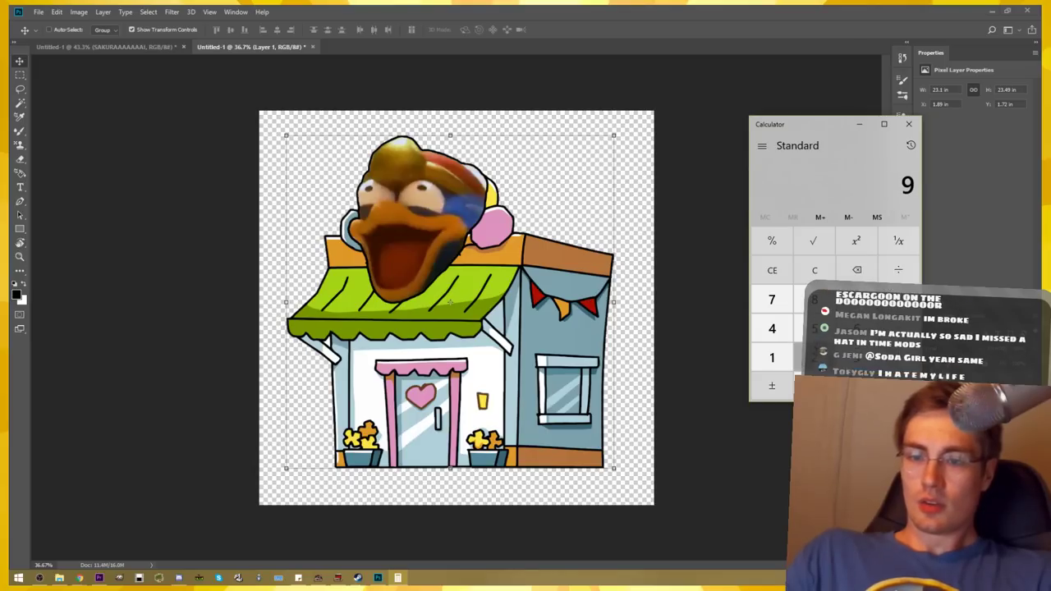
text(09-65)
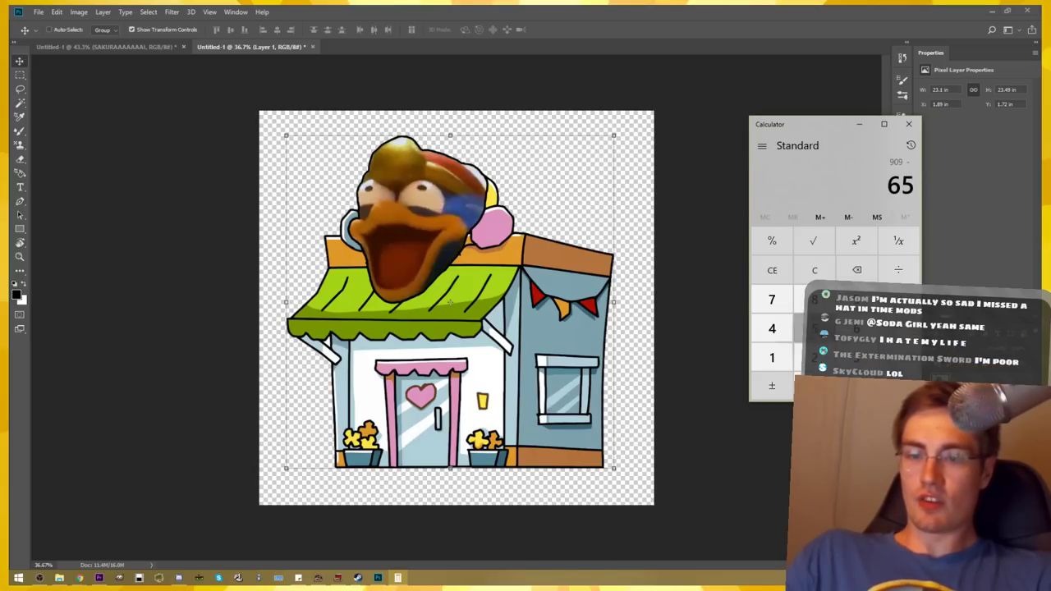
text(2)
key(Return)
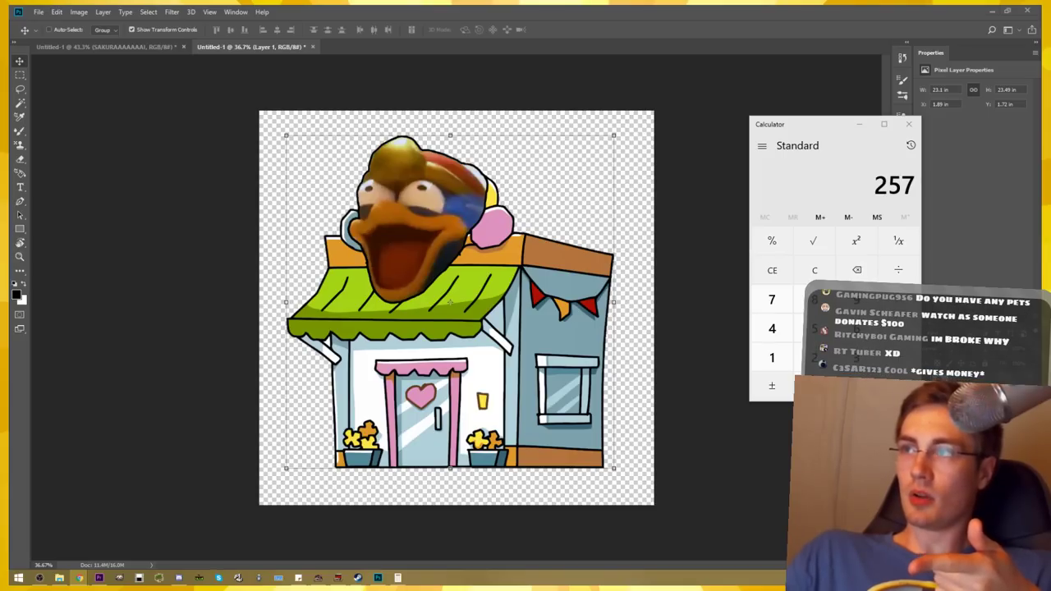
After a false start at 47, redo 909 − 652 to get 257
click(772, 328)
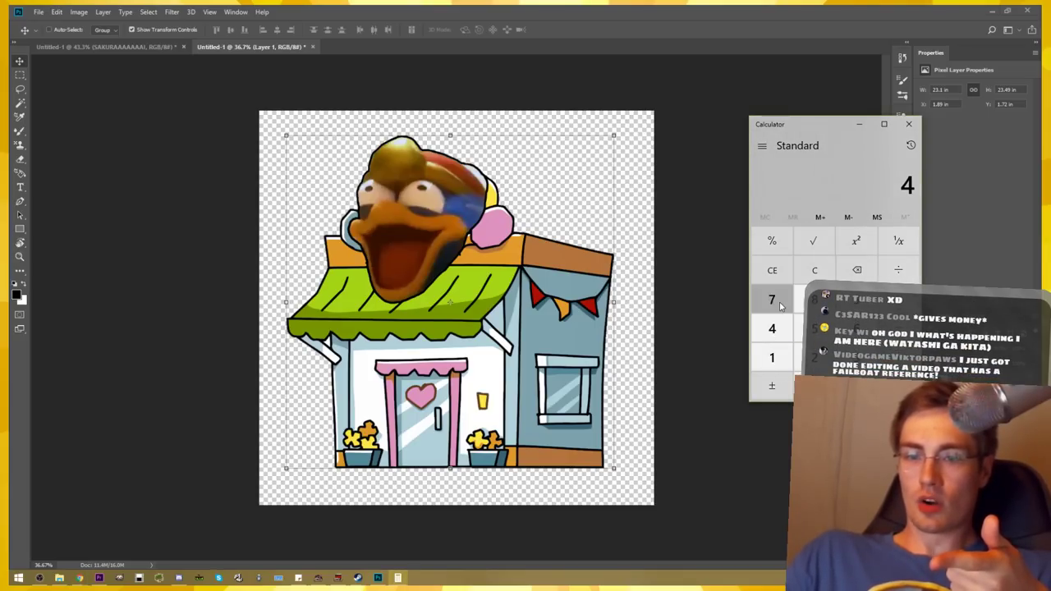
click(772, 301)
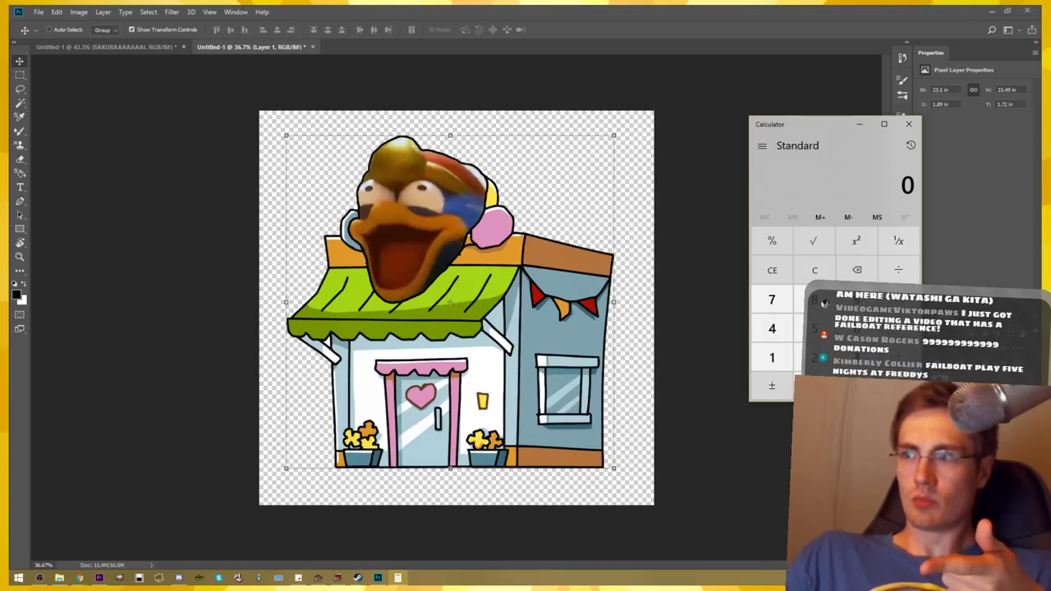
key(alt+Tab)
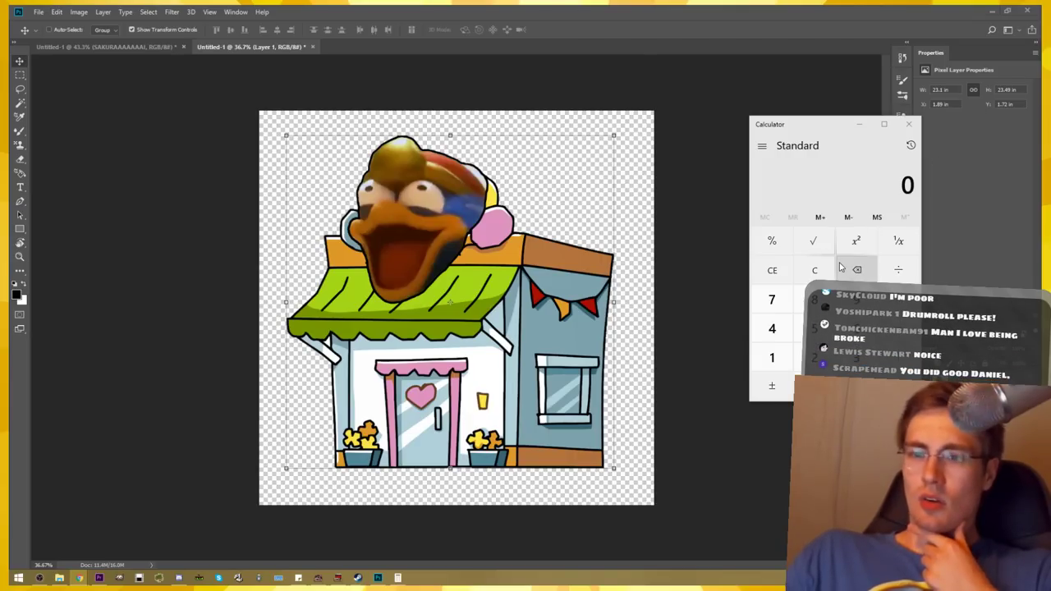
click(898, 299)
text(09)
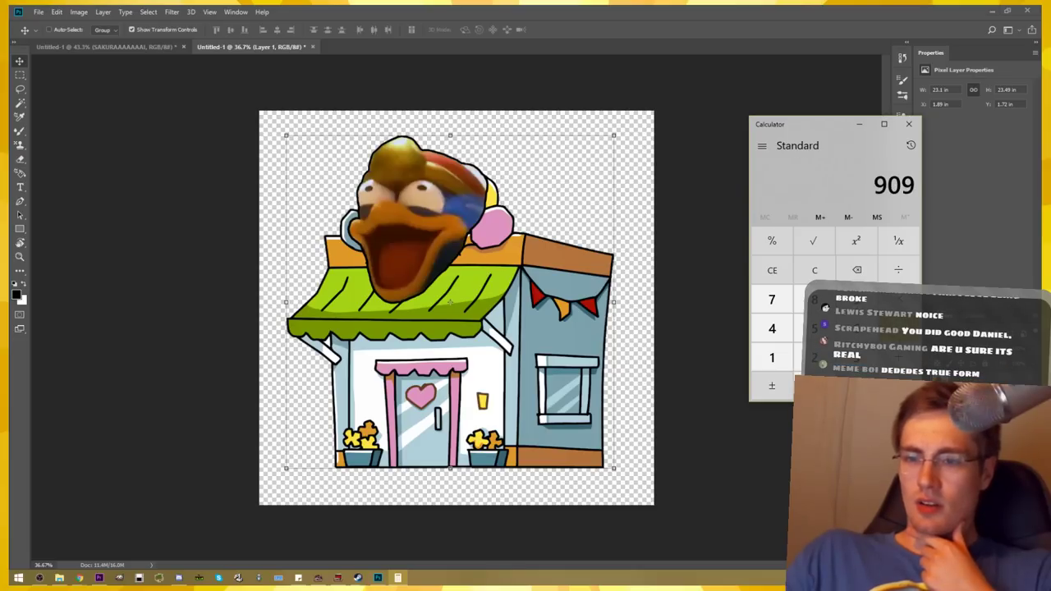
key(minus)
text(65)
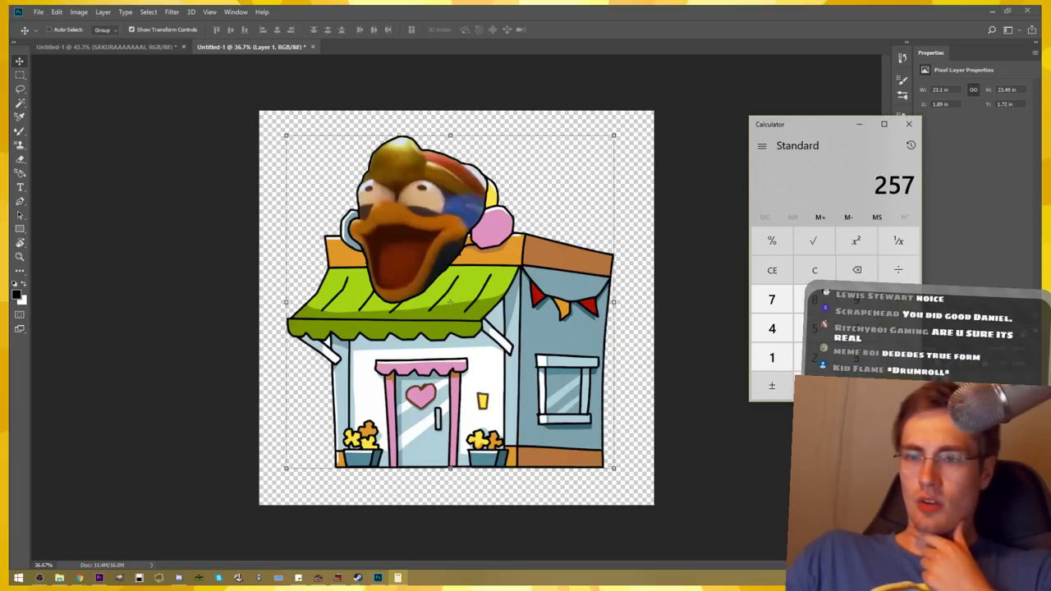
key(Return)
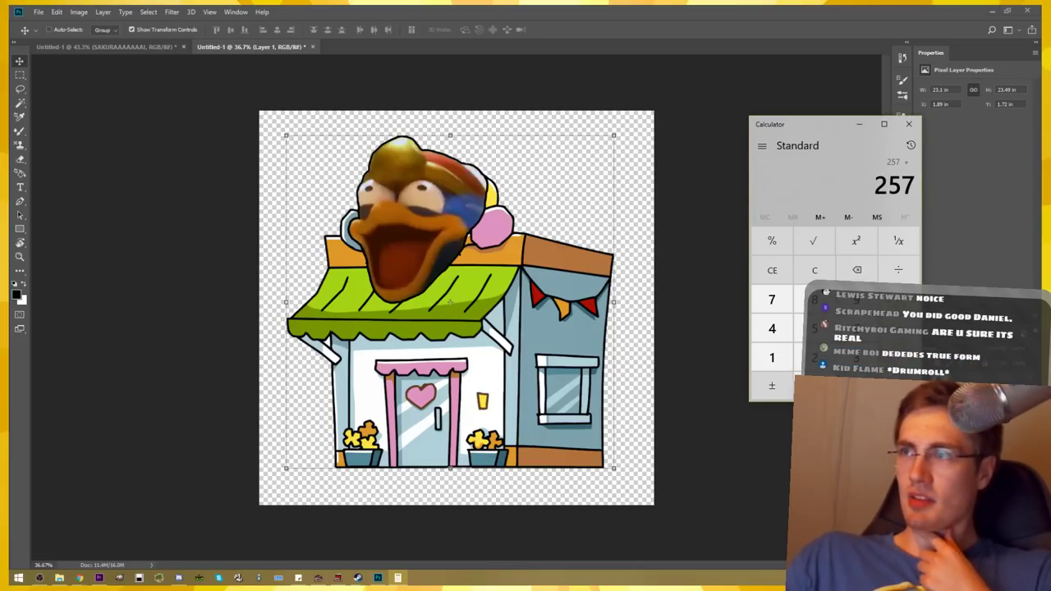
Add 479 to the 257 result for a total of 736
click(79, 578)
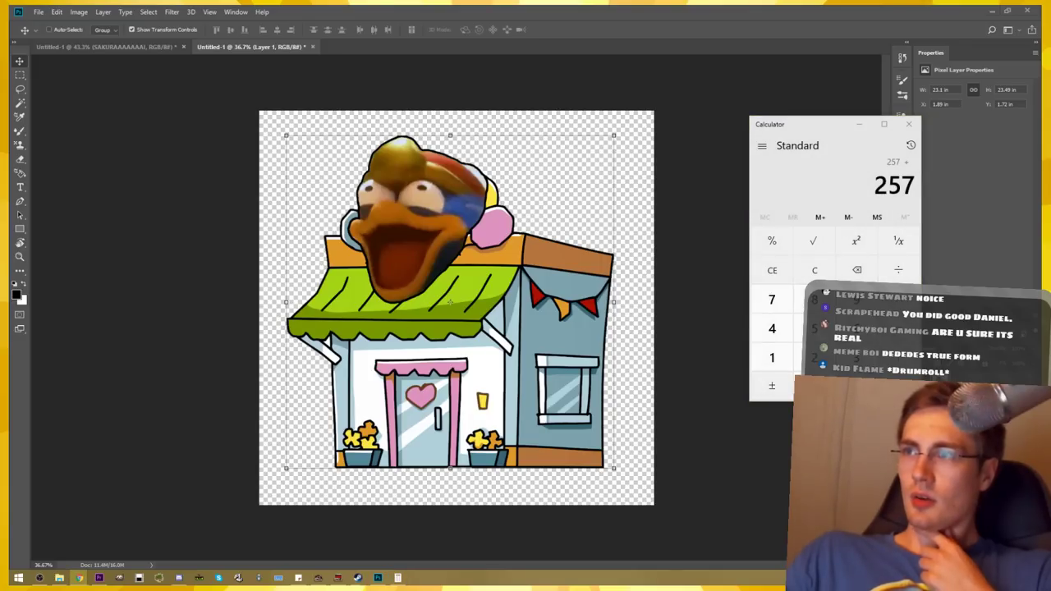
click(772, 329)
click(782, 311)
key(Return)
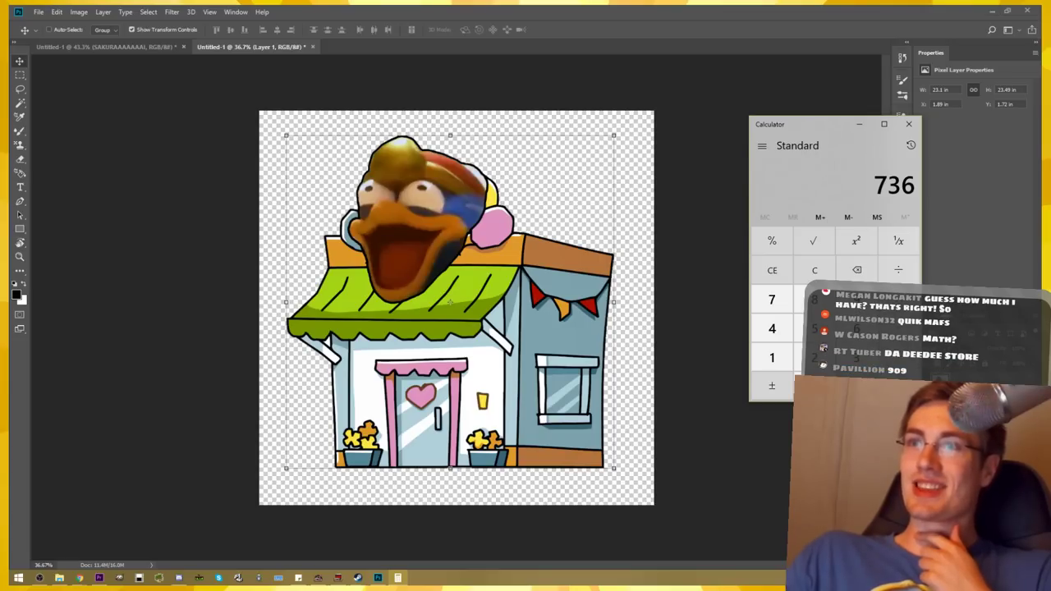
key(alt+Tab)
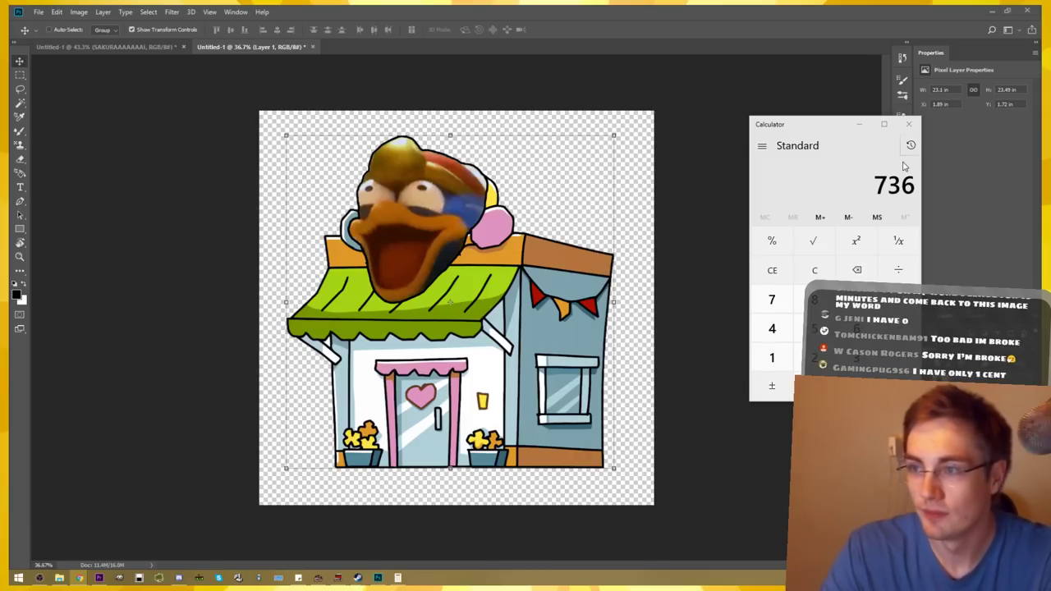
Drag the Calculator window off the right edge of the screen
drag(826, 124, 1050, 126)
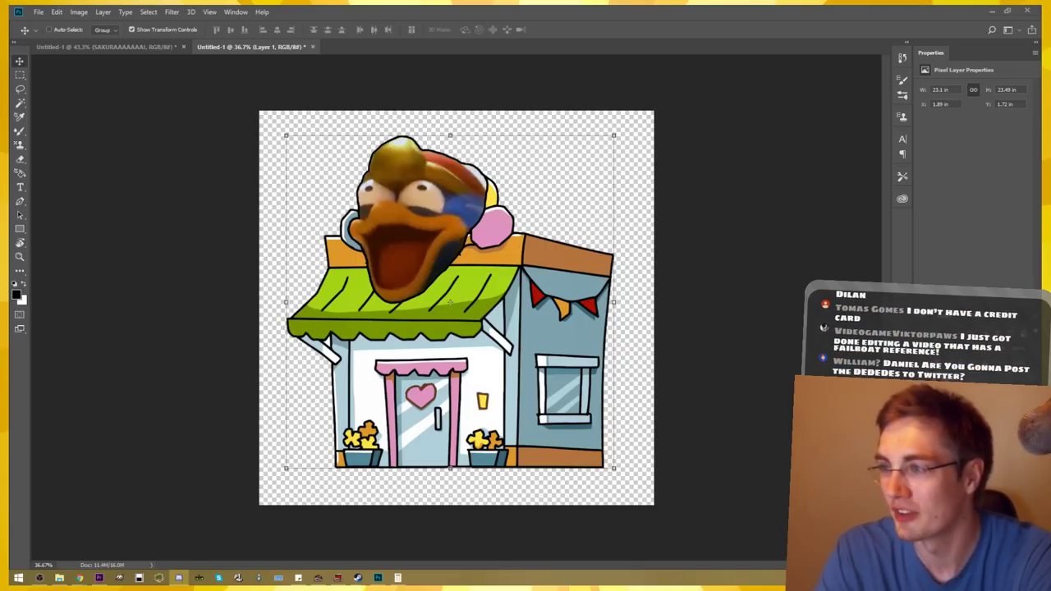
In Discord, scroll up #art-failboat and enlarge the pink-haired and blonde girls drawing
key(alt+Tab)
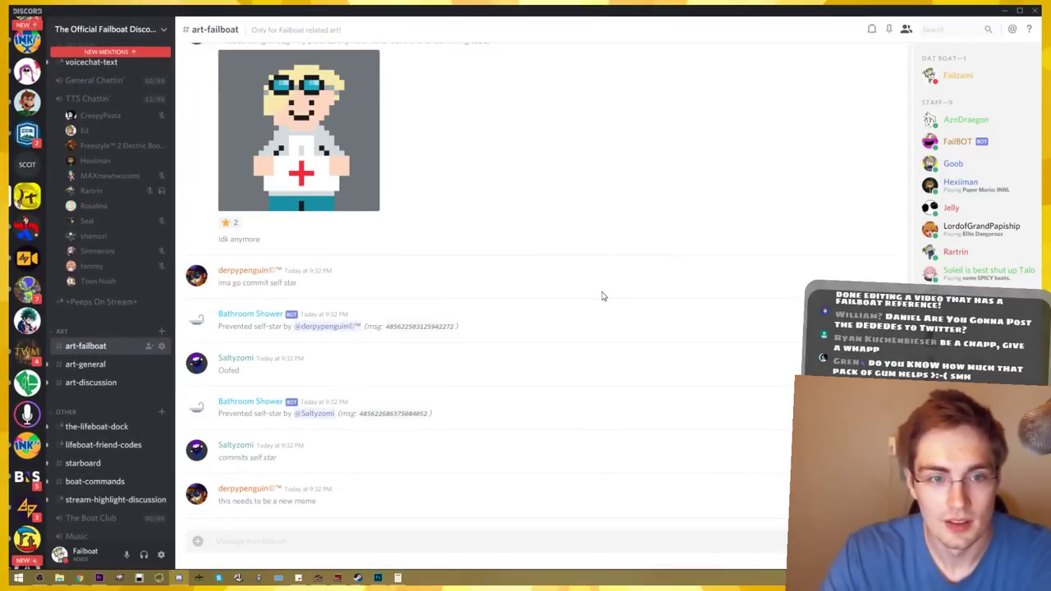
scroll(601, 296, up, 2)
scroll(594, 287, up, 3)
scroll(586, 287, up, 5)
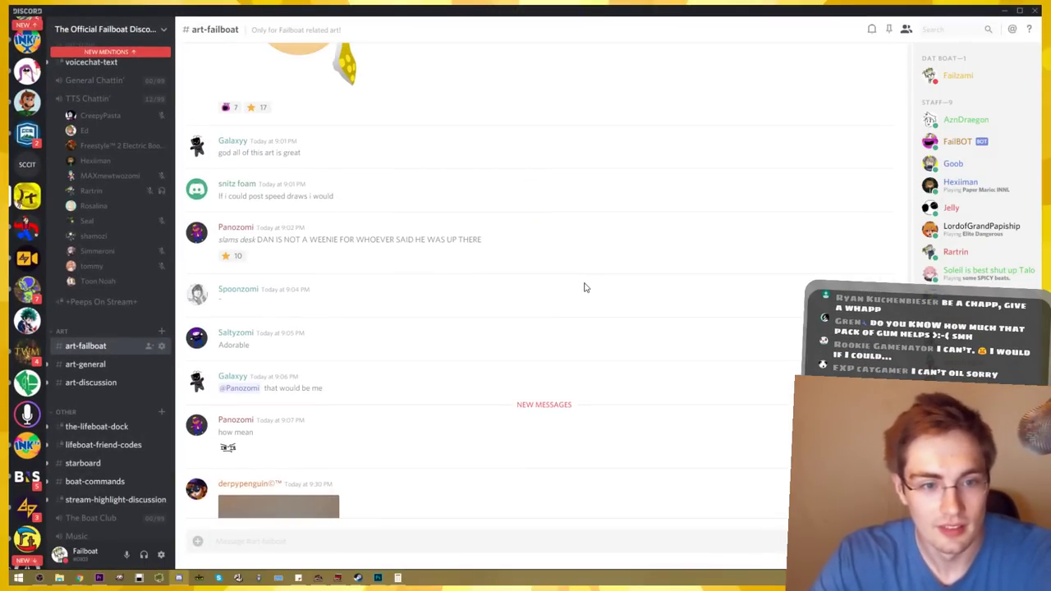
scroll(586, 287, up, 5)
scroll(584, 286, up, 5)
scroll(591, 321, up, 5)
scroll(567, 270, up, 5)
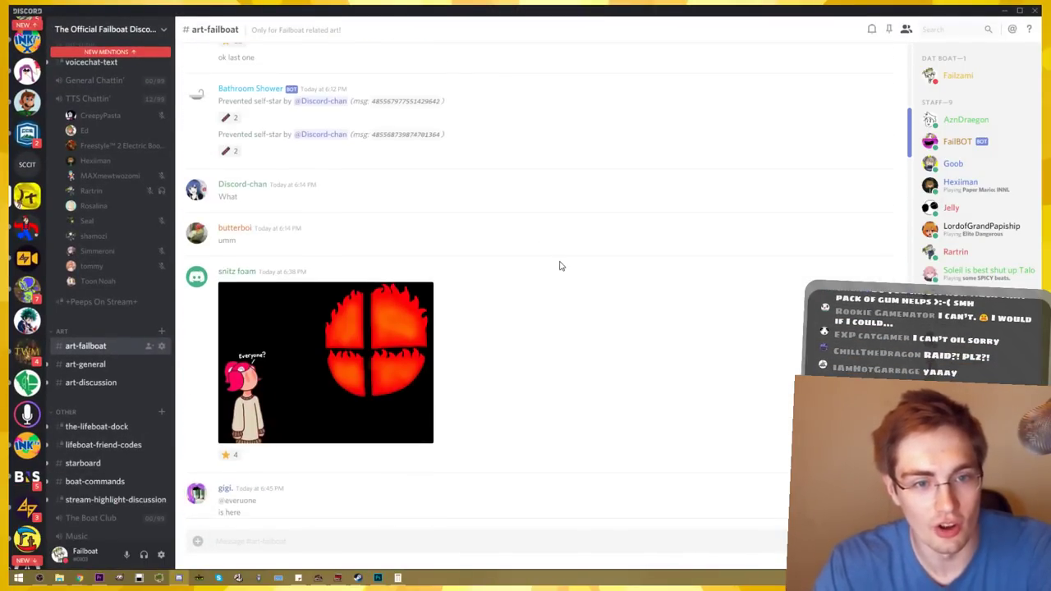
scroll(561, 266, up, 5)
scroll(564, 293, up, 5)
scroll(566, 295, up, 5)
scroll(564, 294, up, 5)
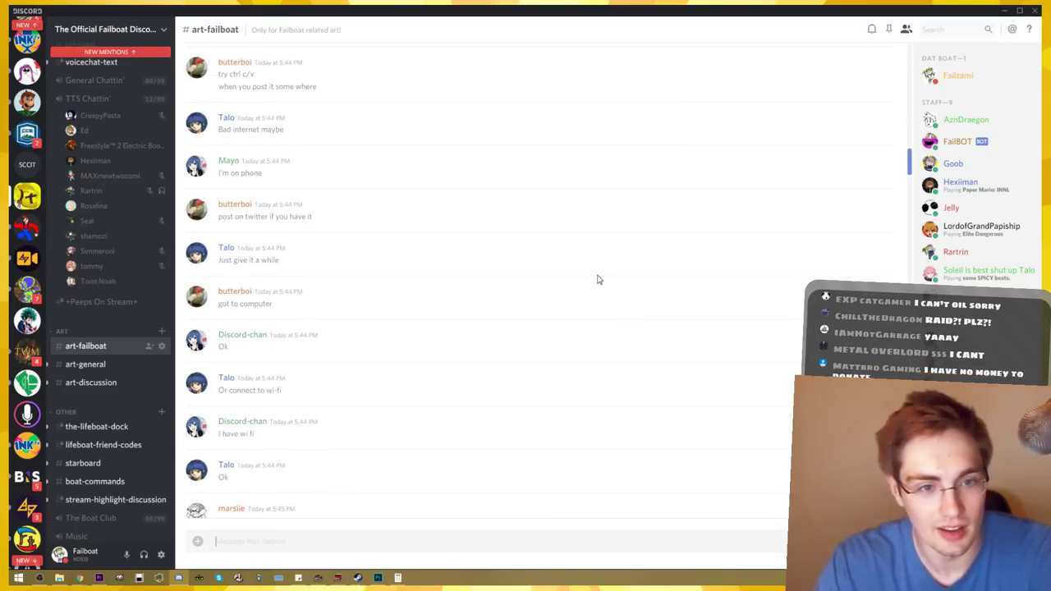
scroll(597, 280, up, 5)
scroll(597, 279, up, 5)
scroll(596, 277, up, 5)
scroll(594, 273, up, 5)
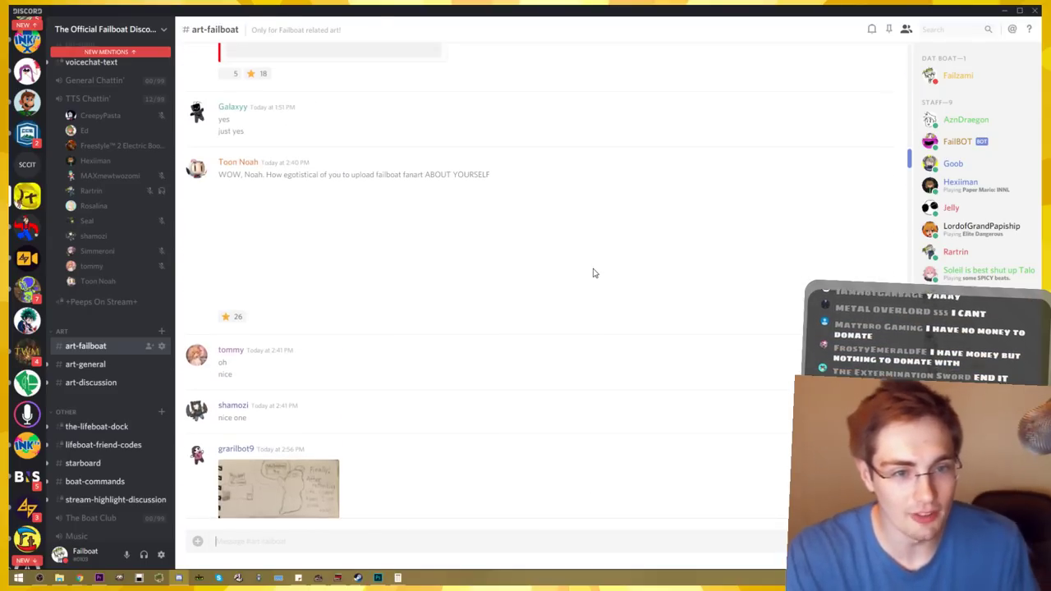
scroll(594, 263, up, 5)
scroll(594, 320, up, 5)
scroll(583, 301, up, 5)
scroll(569, 289, up, 5)
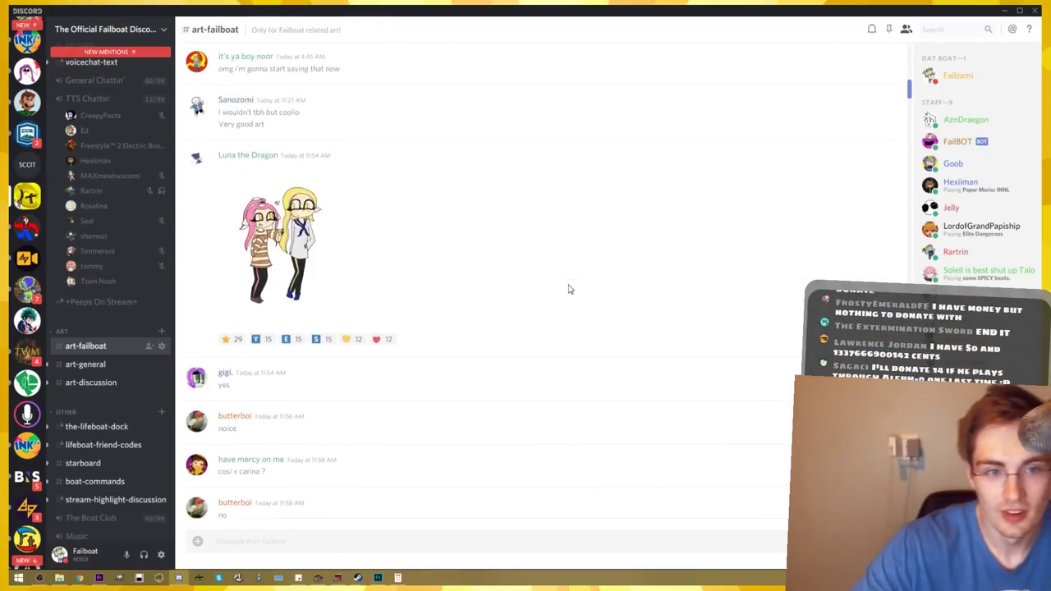
scroll(569, 286, down, 3)
scroll(534, 285, up, 5)
scroll(394, 279, down, 2)
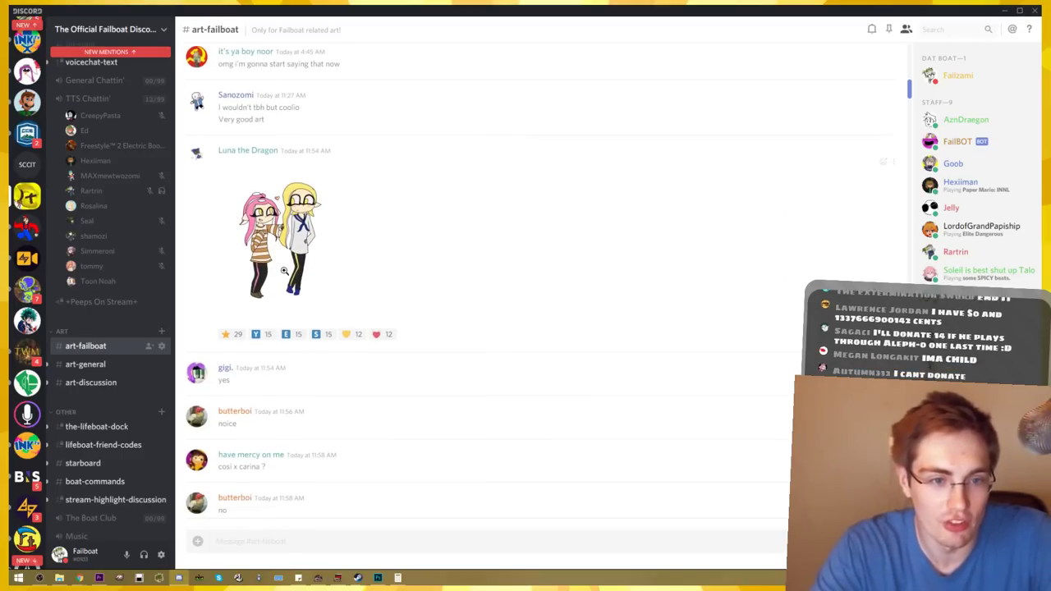
click(284, 271)
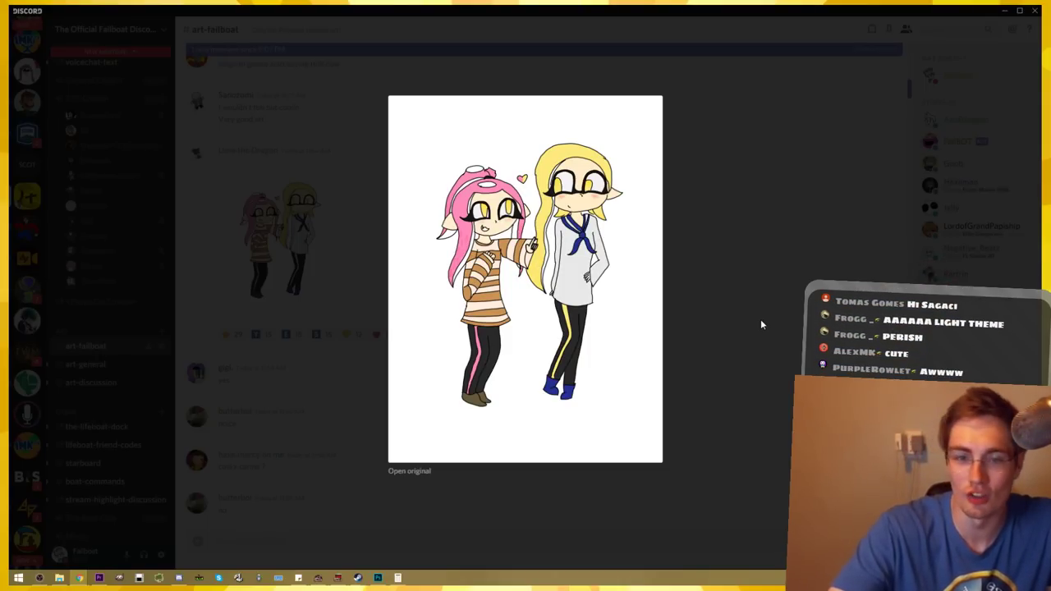
Close the drawing and play the EVERYONE IS DEAD! YouTube embed in fullscreen
click(781, 276)
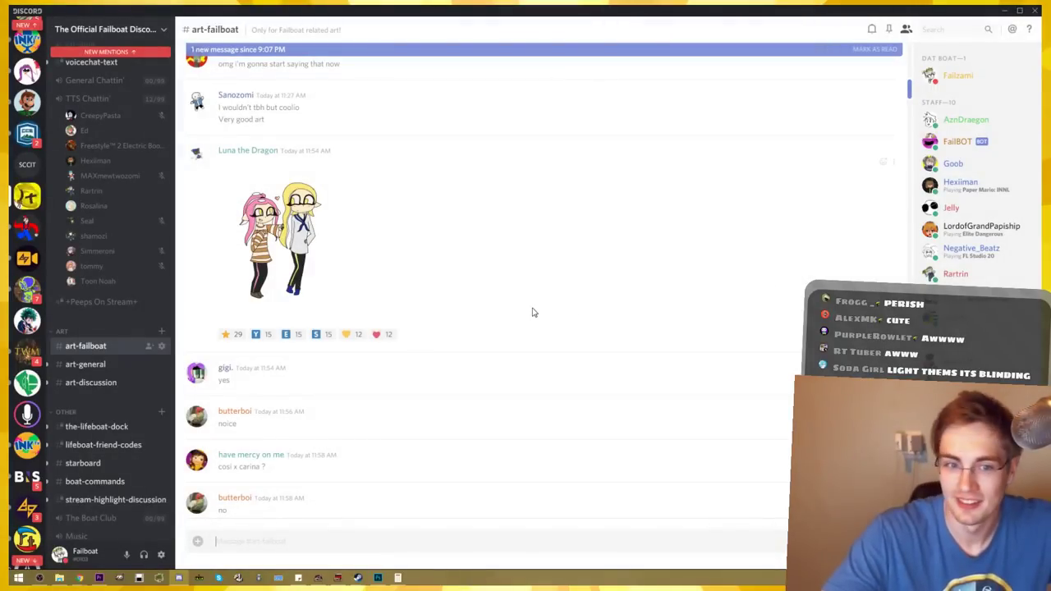
scroll(530, 310, down, 5)
scroll(448, 284, down, 4)
scroll(447, 284, down, 3)
scroll(447, 284, down, 2)
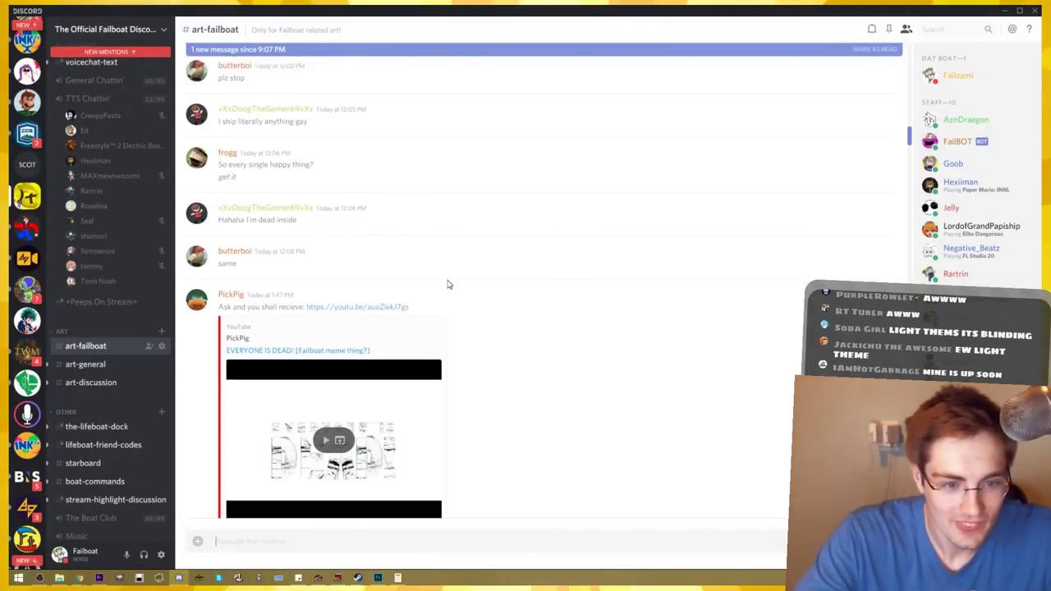
click(336, 342)
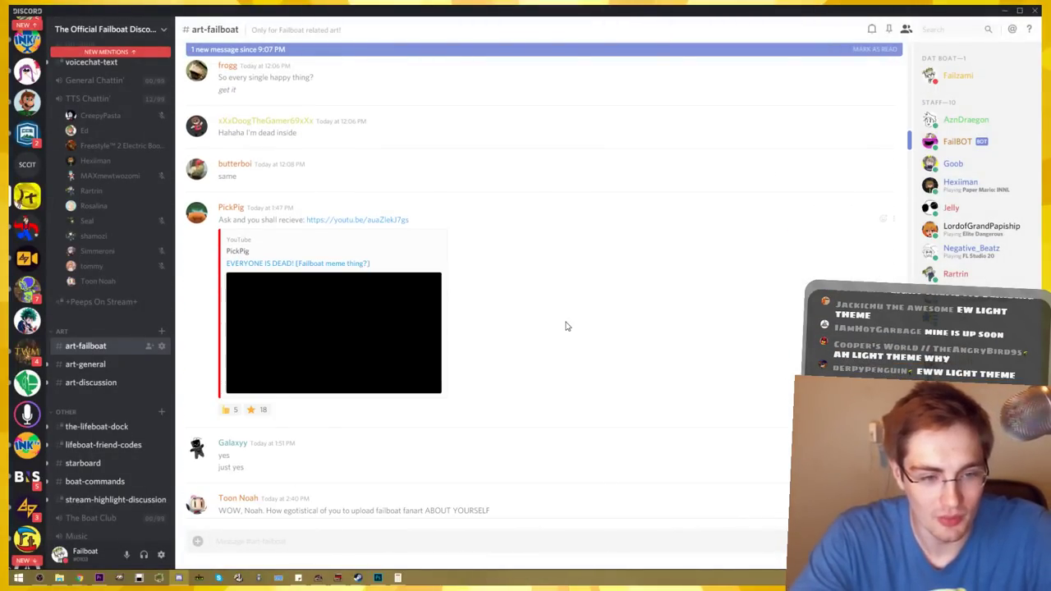
scroll(546, 324, down, 2)
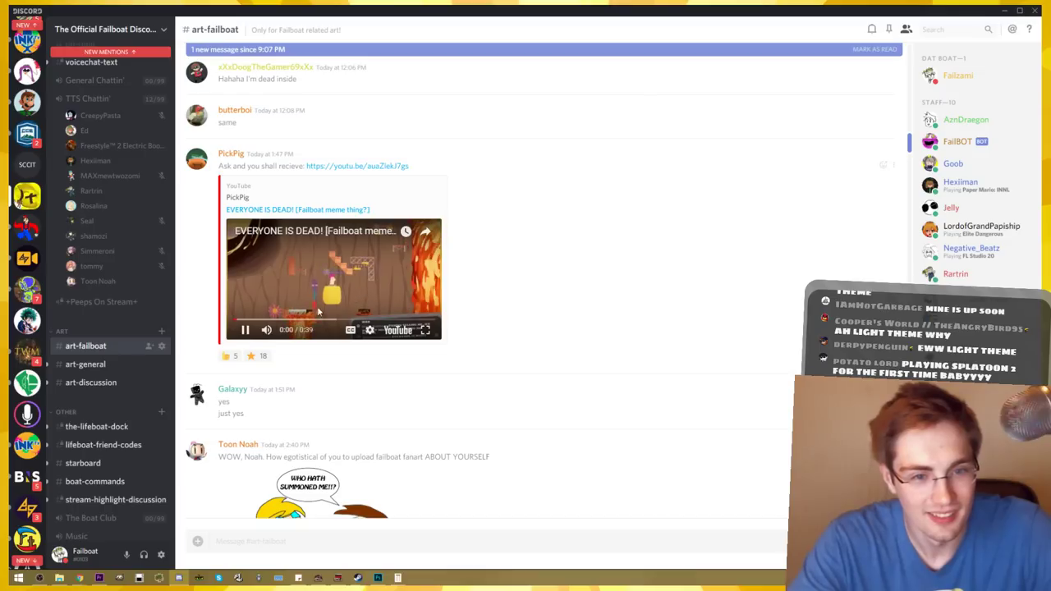
click(432, 329)
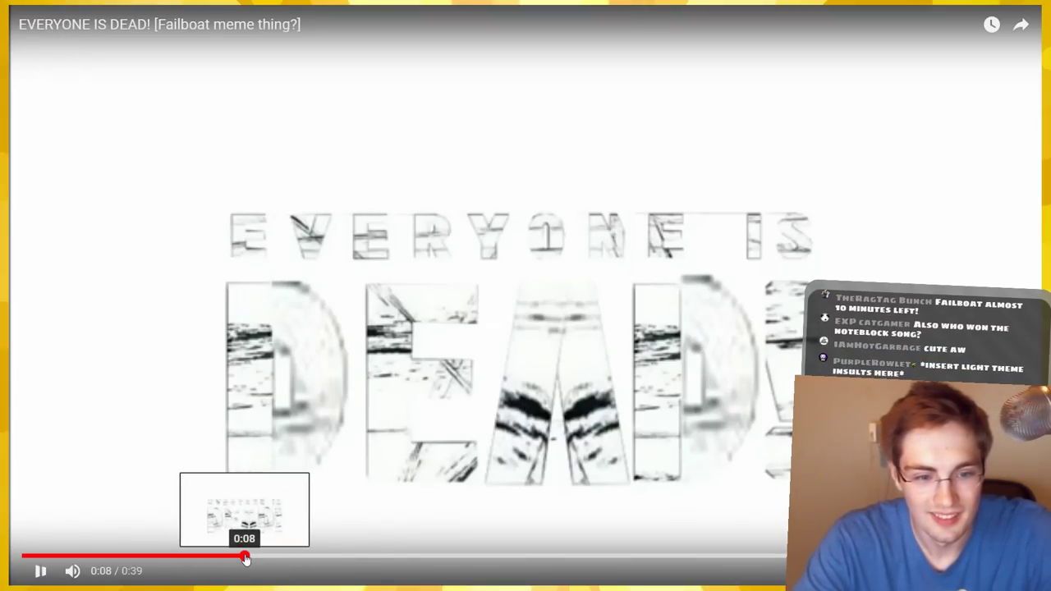
Restart EVERYONE IS DEAD! from 0:00, watch to 0:39, then exit fullscreen
click(25, 556)
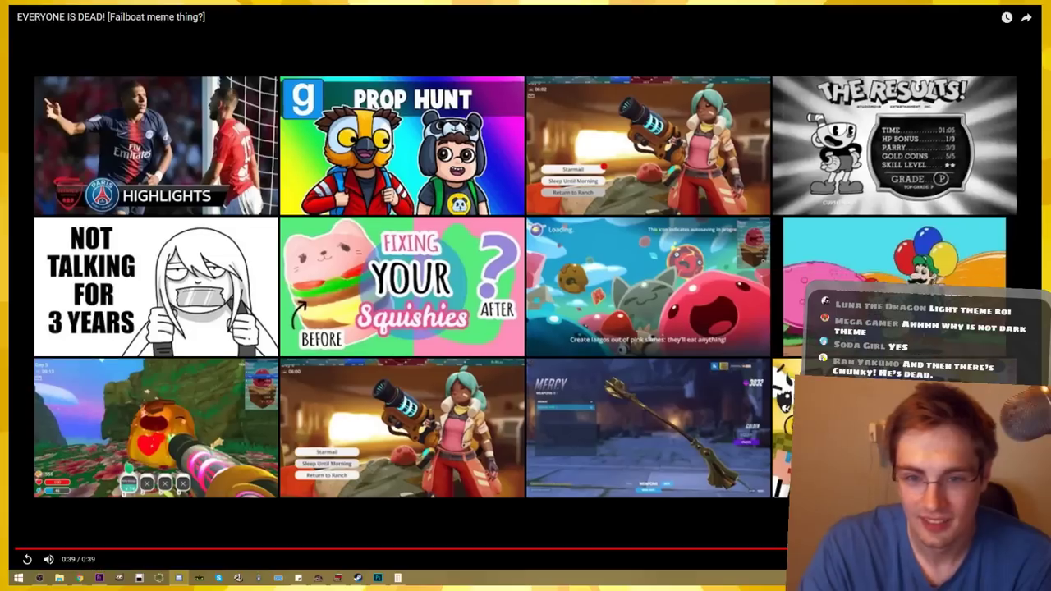
key(Escape)
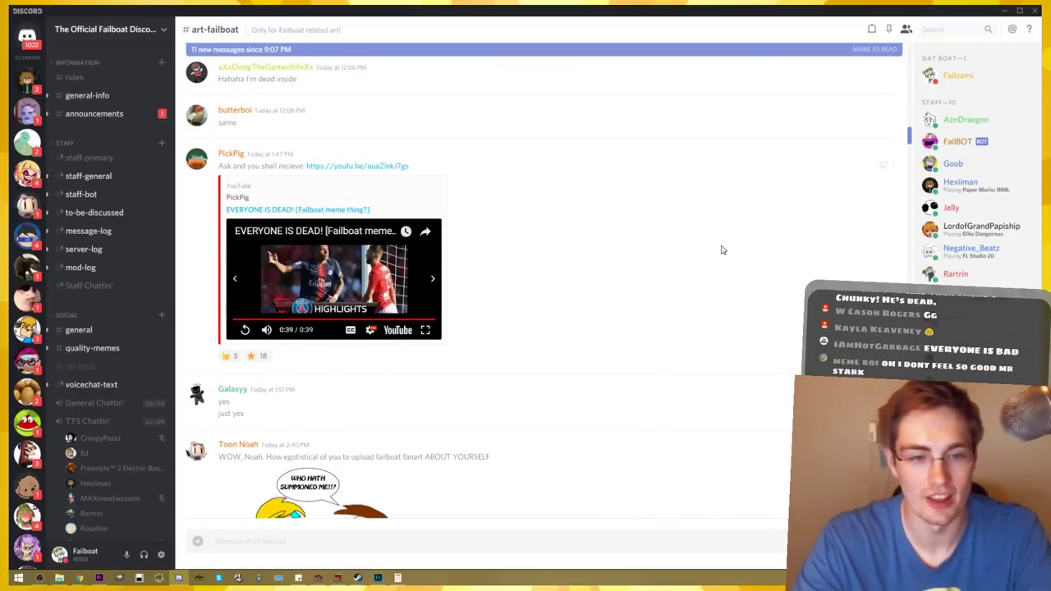
scroll(713, 256, down, 2)
scroll(657, 275, down, 3)
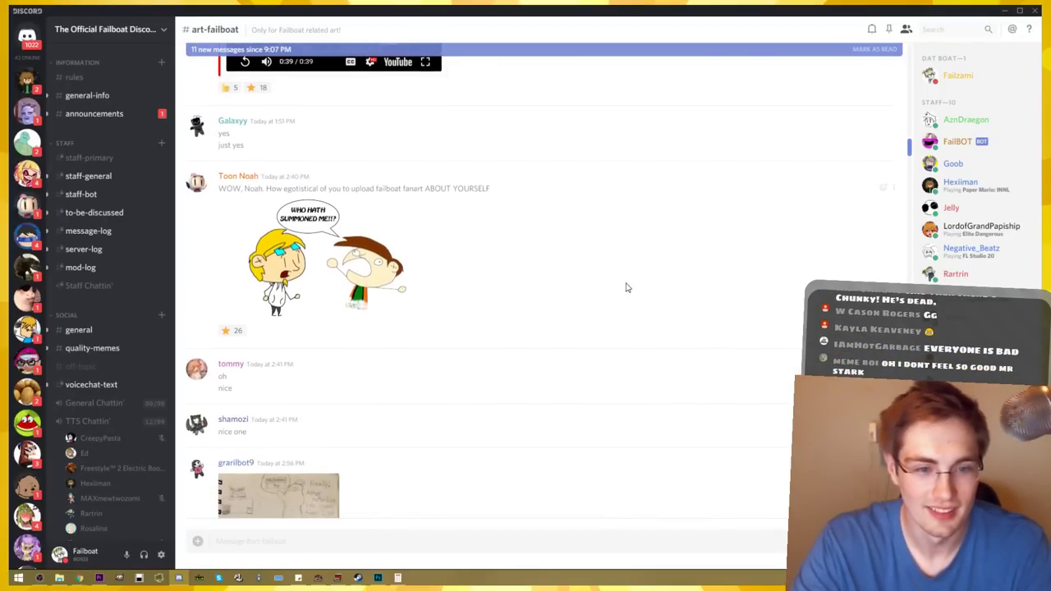
click(309, 291)
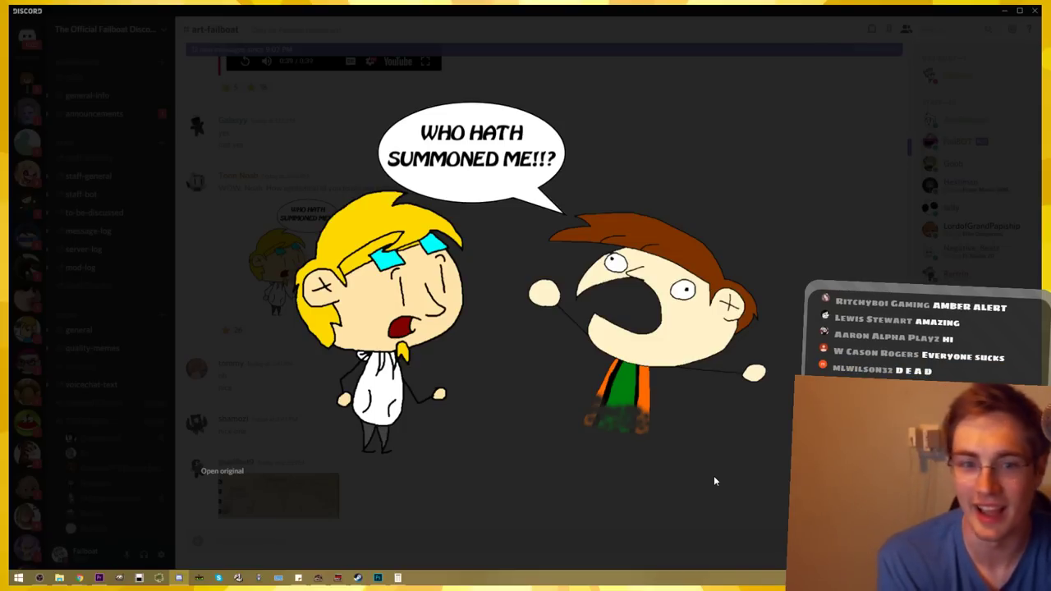
click(649, 506)
scroll(591, 404, down, 3)
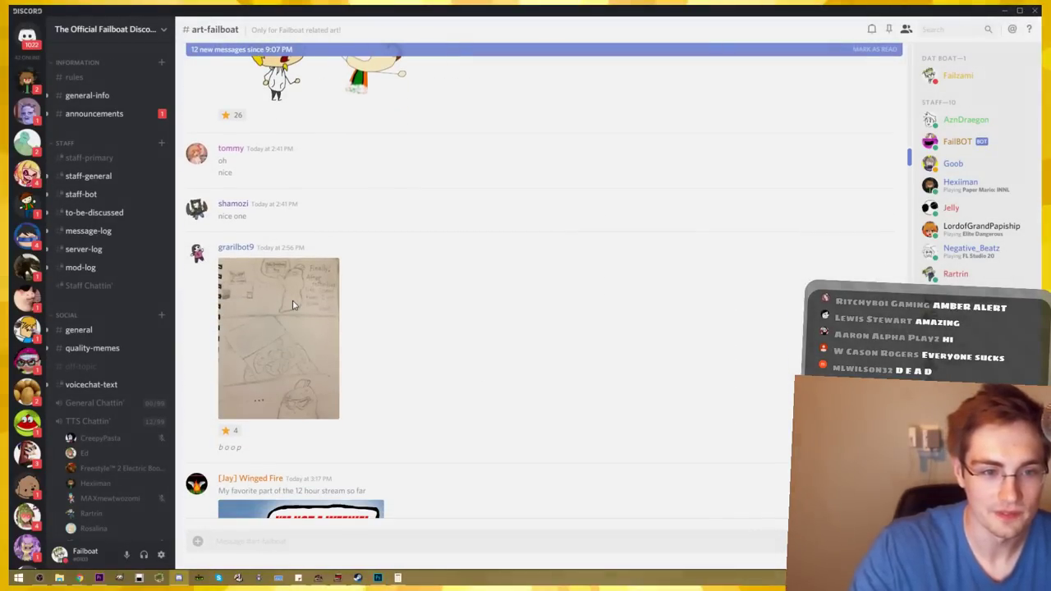
click(293, 305)
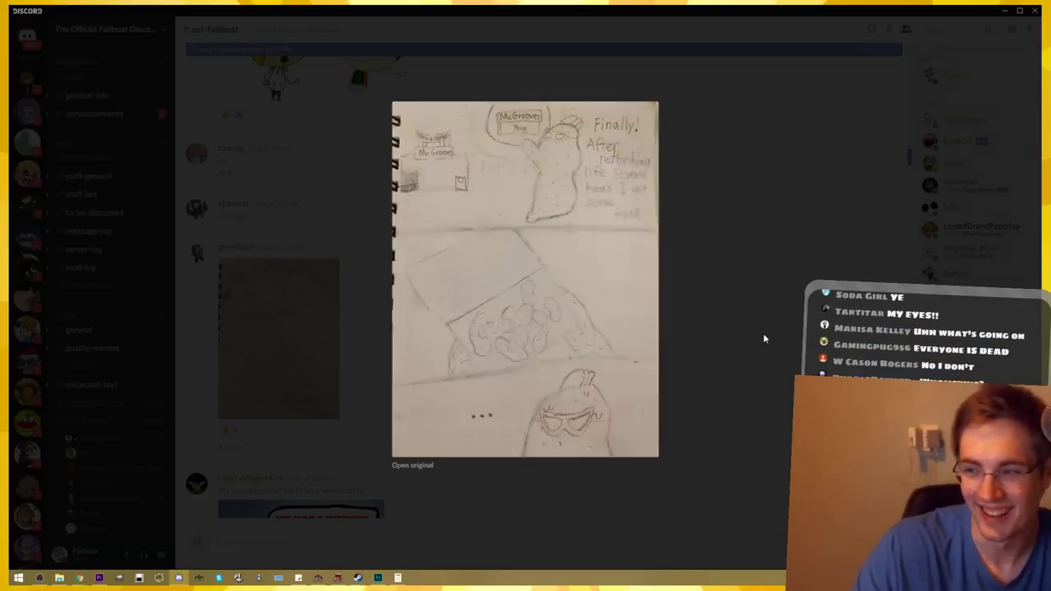
click(763, 333)
scroll(458, 298, down, 3)
click(338, 282)
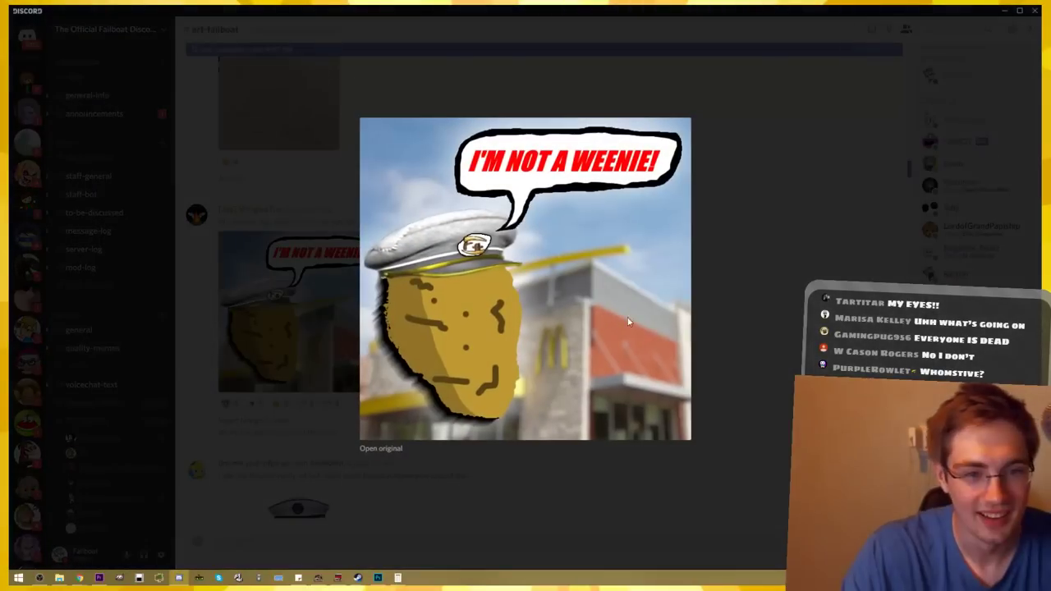
click(769, 334)
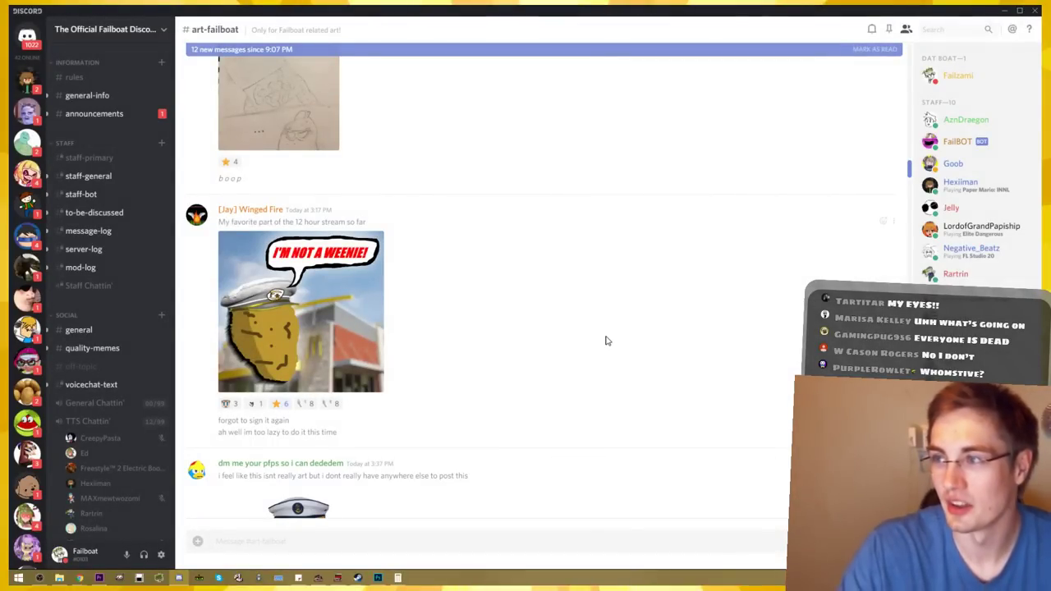
scroll(607, 340, down, 3)
click(298, 304)
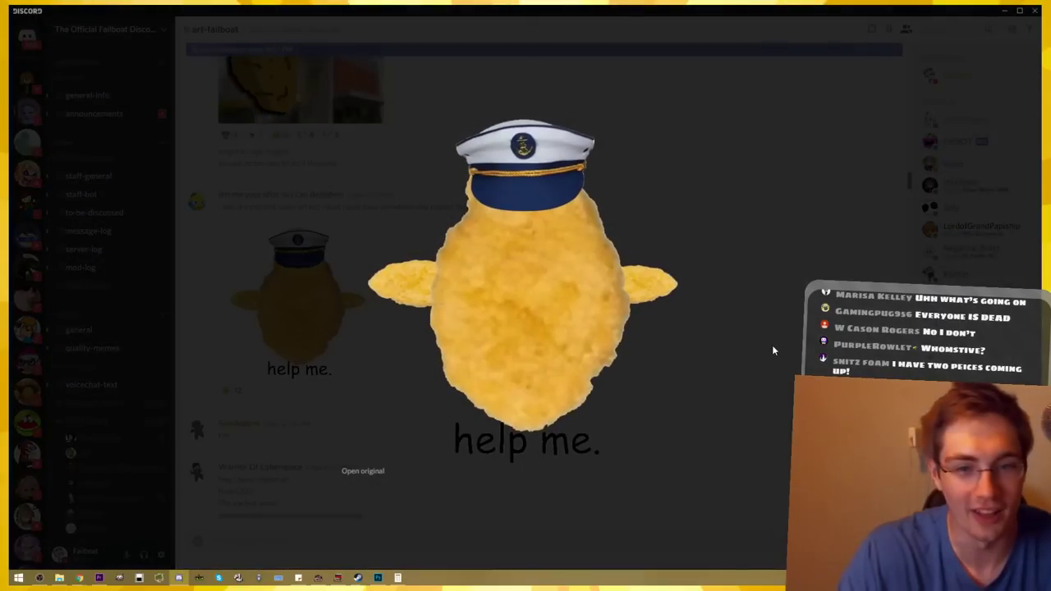
click(777, 345)
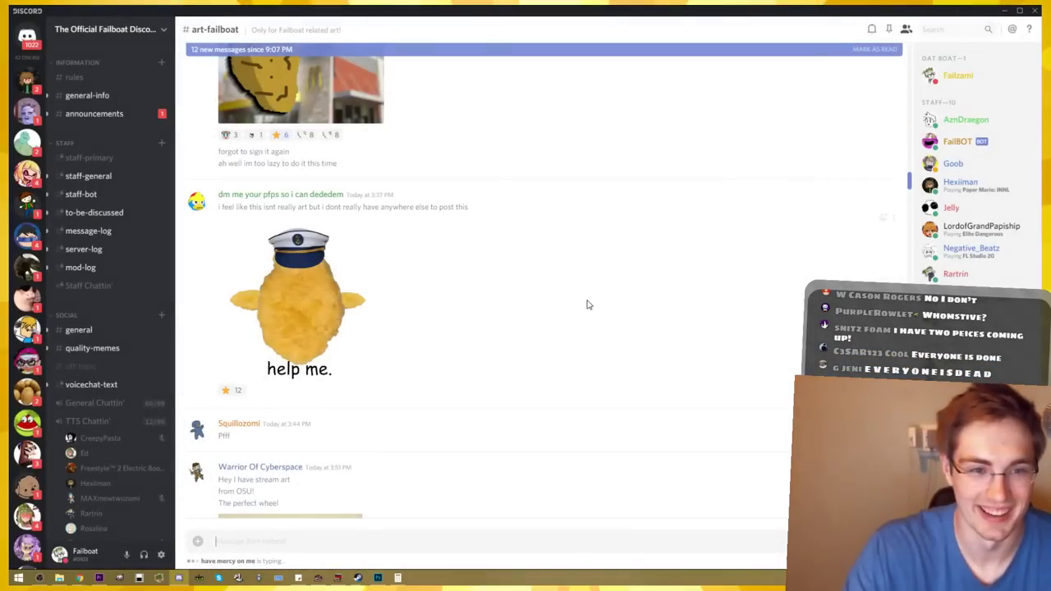
scroll(586, 305, down, 3)
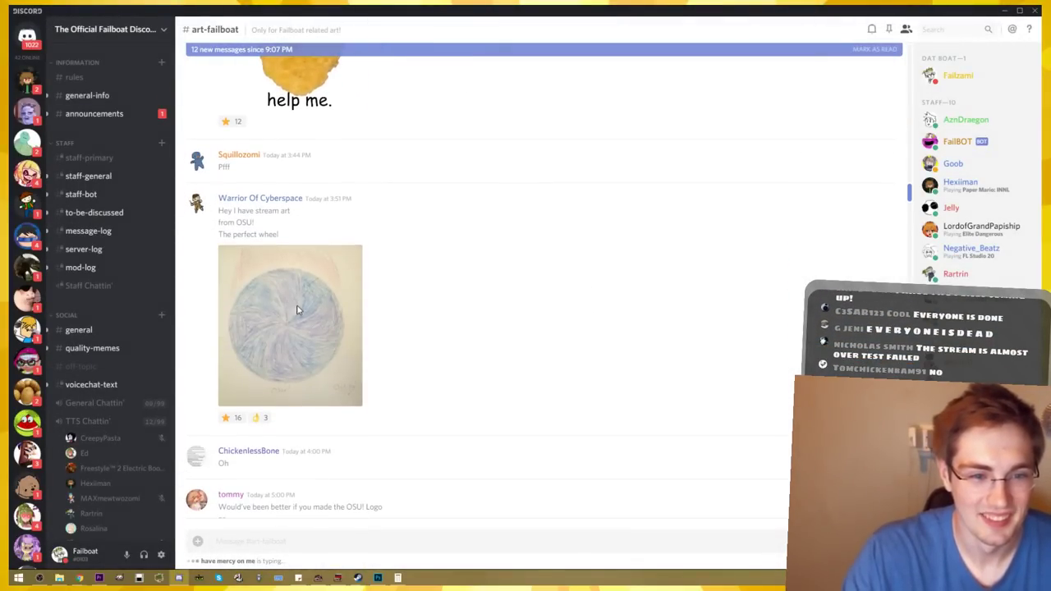
click(298, 309)
click(743, 339)
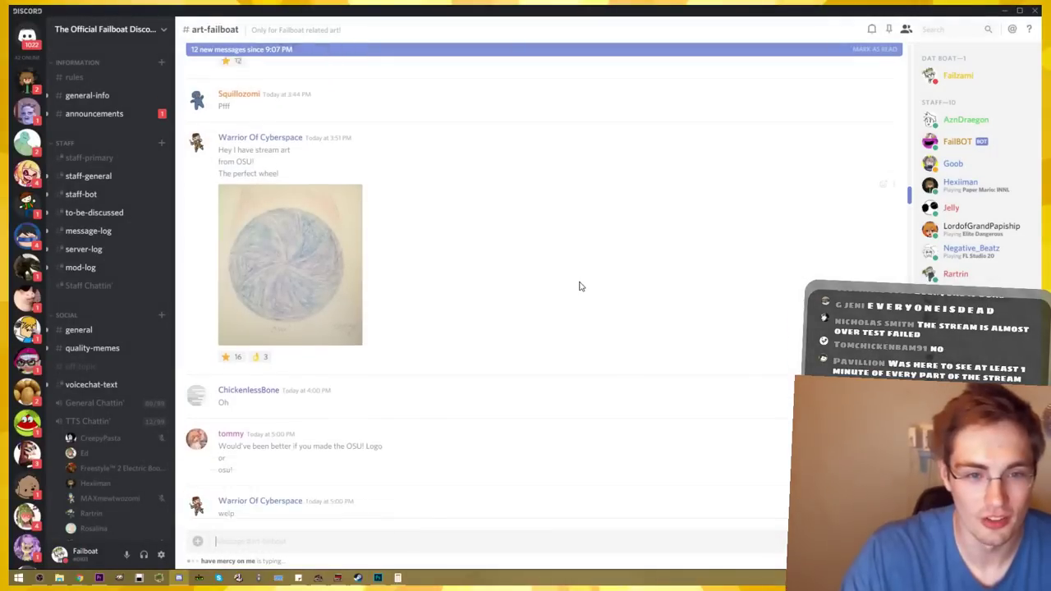
scroll(579, 286, down, 3)
click(394, 353)
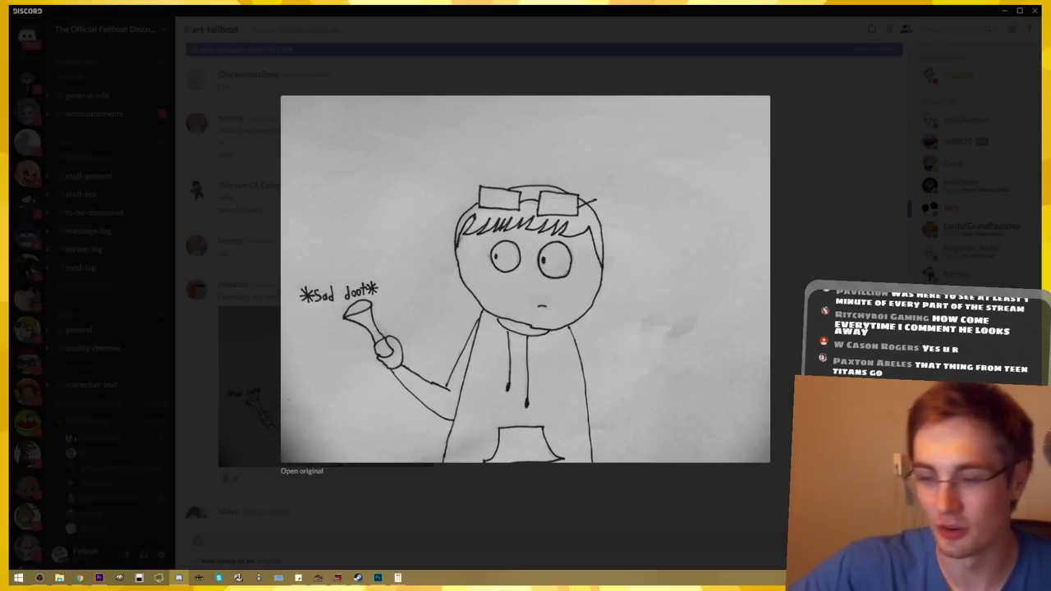
key(Escape)
scroll(661, 314, down, 3)
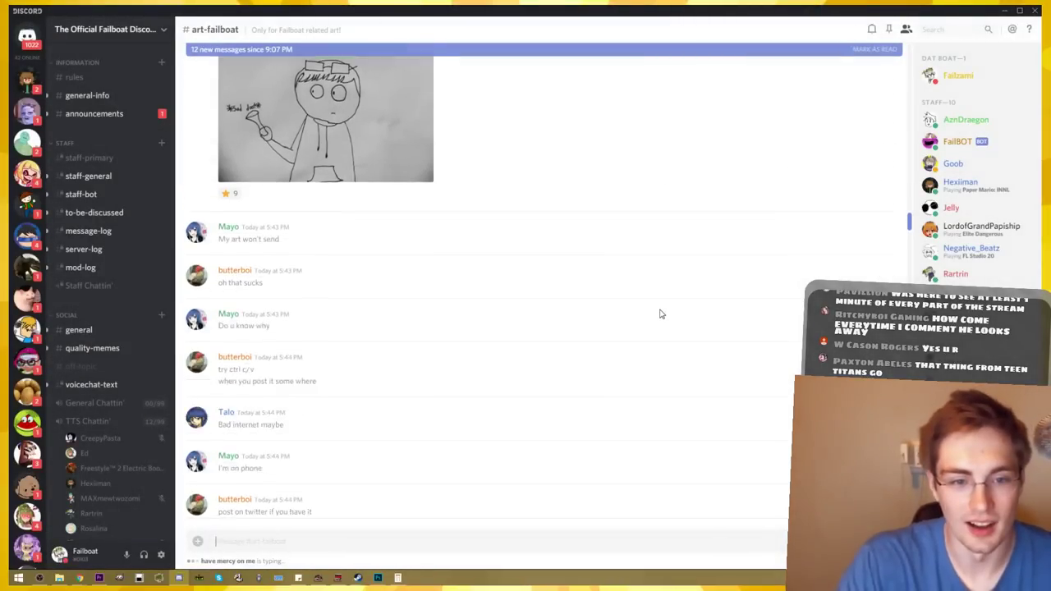
scroll(661, 314, down, 1)
scroll(661, 314, down, 1)
scroll(661, 313, down, 3)
click(295, 214)
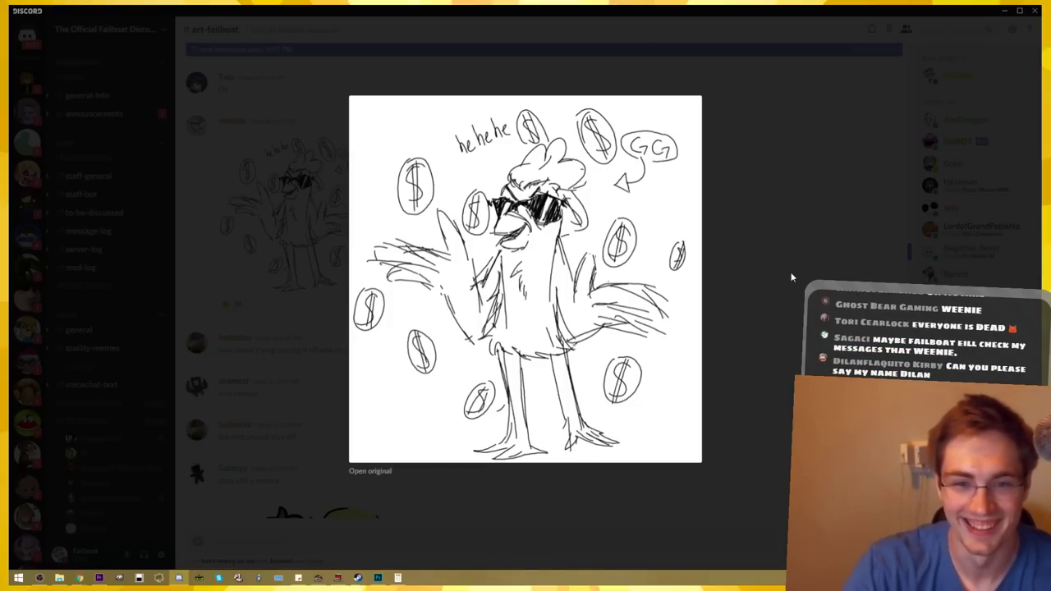
click(792, 277)
scroll(584, 247, down, 5)
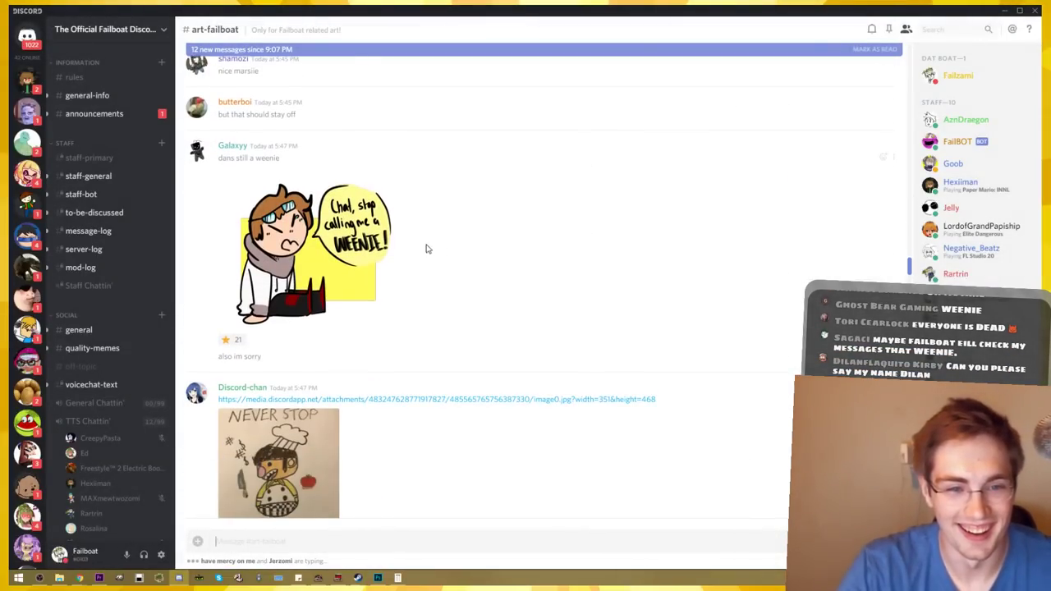
click(374, 252)
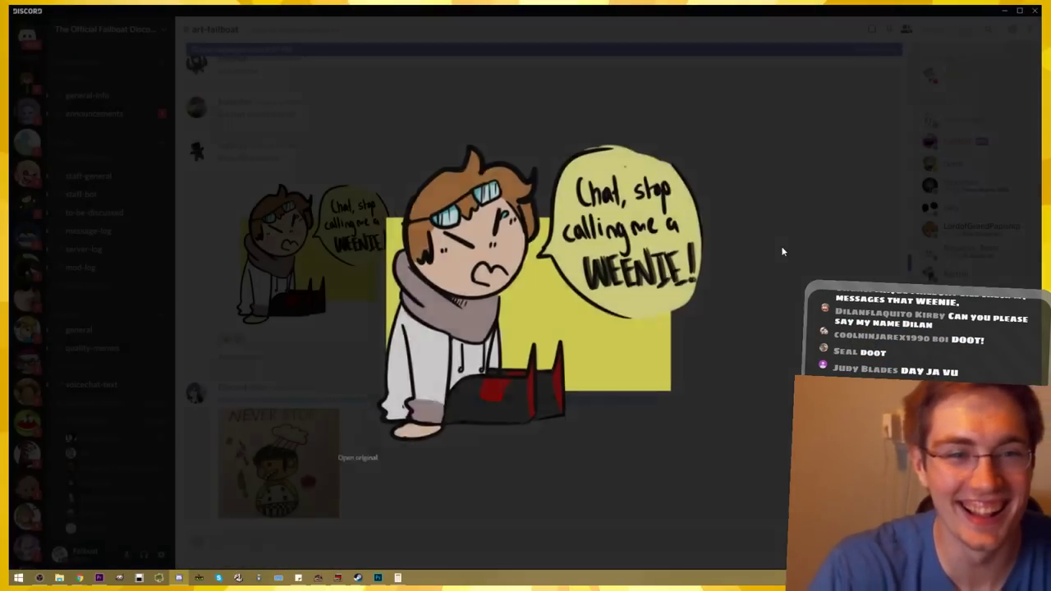
click(794, 260)
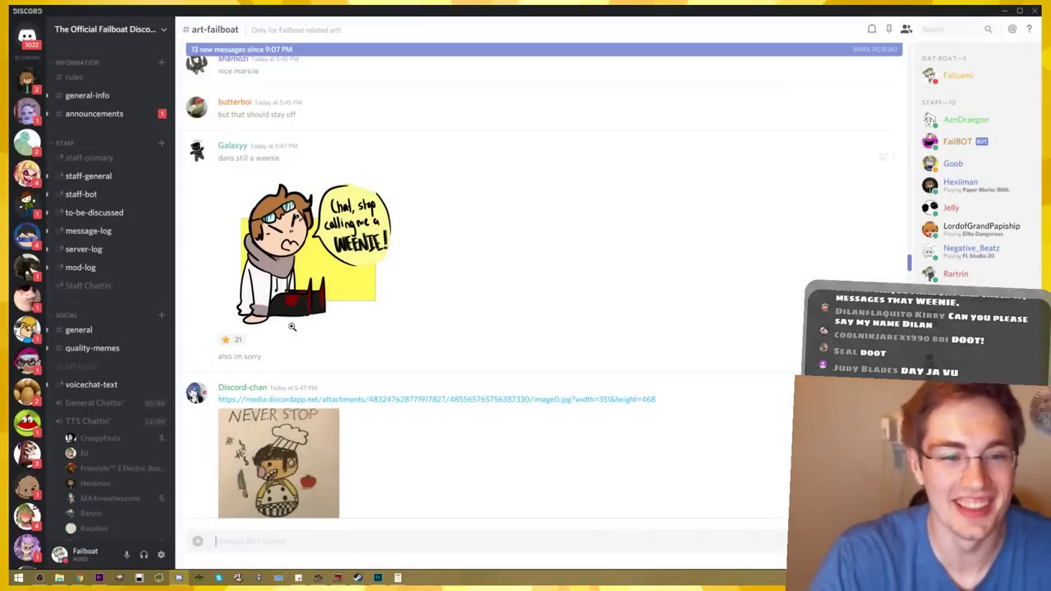
click(352, 287)
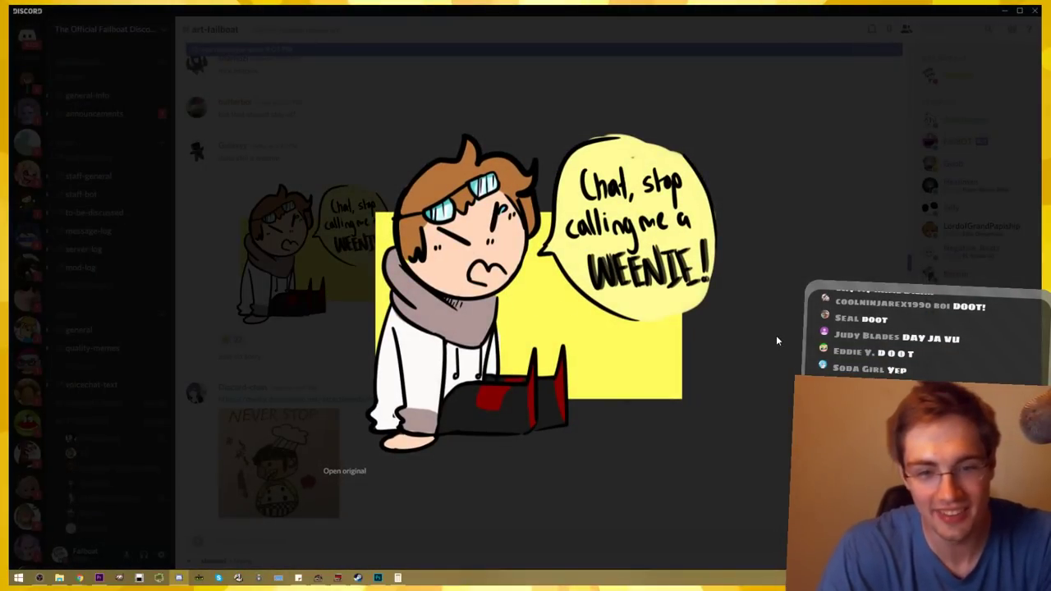
click(777, 336)
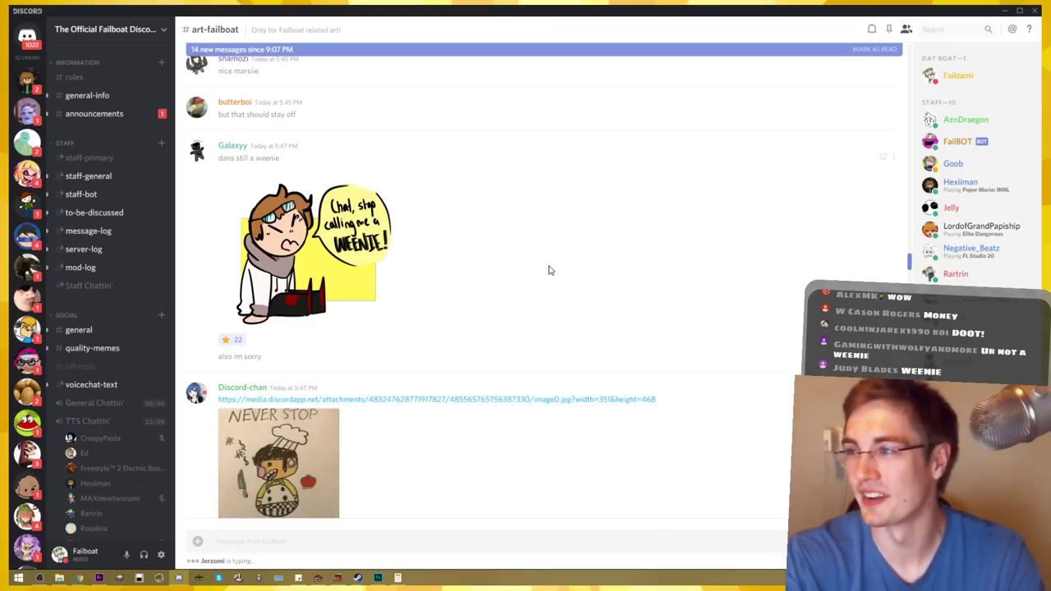
View the NEVER STOP YELLING and everything is falling apart drawings enlarged
scroll(549, 276, down, 2)
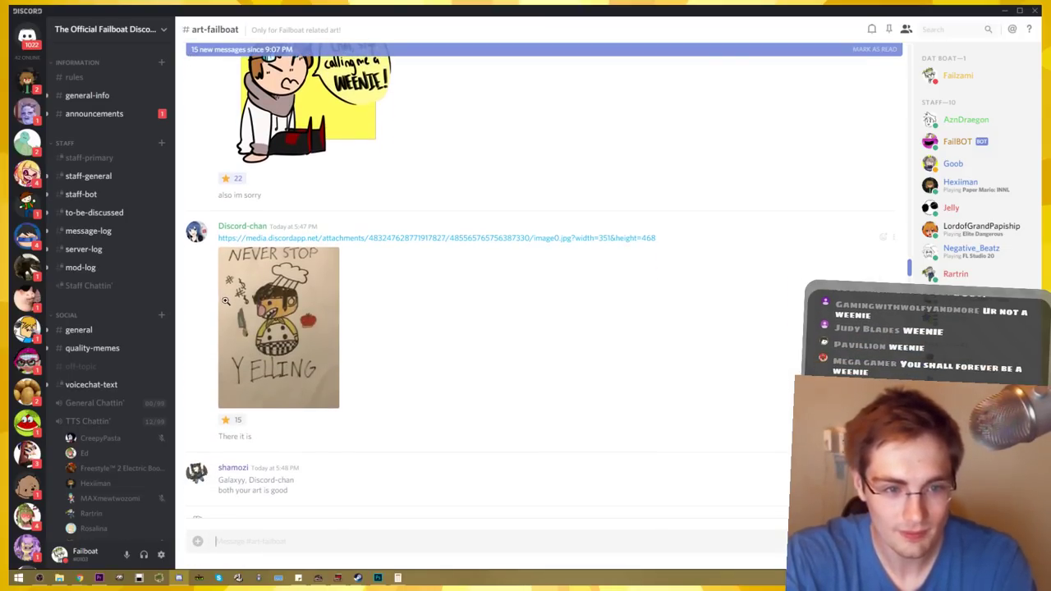
click(279, 329)
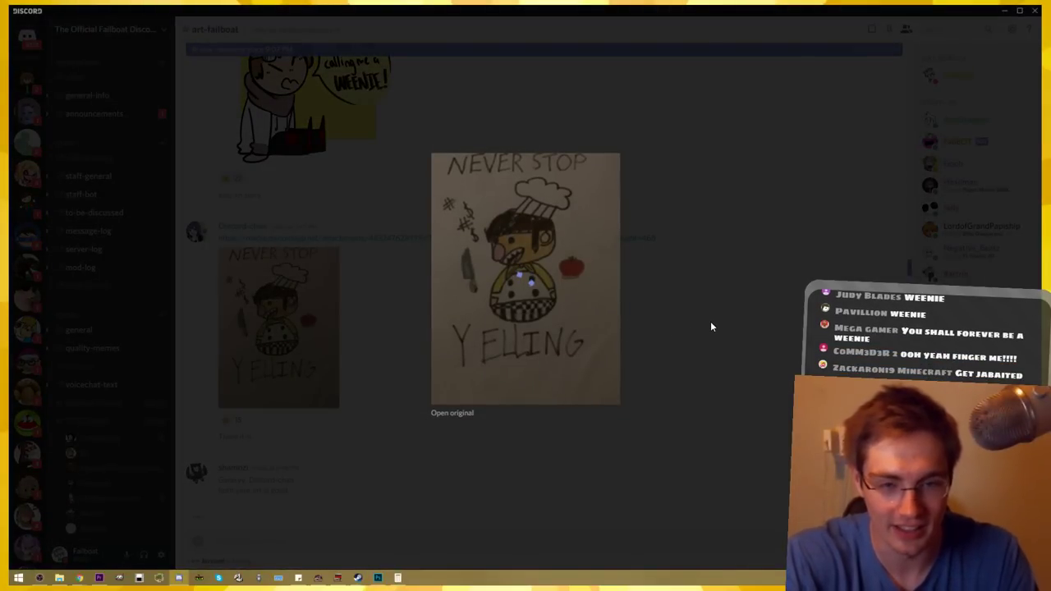
click(710, 326)
scroll(587, 345, down, 1)
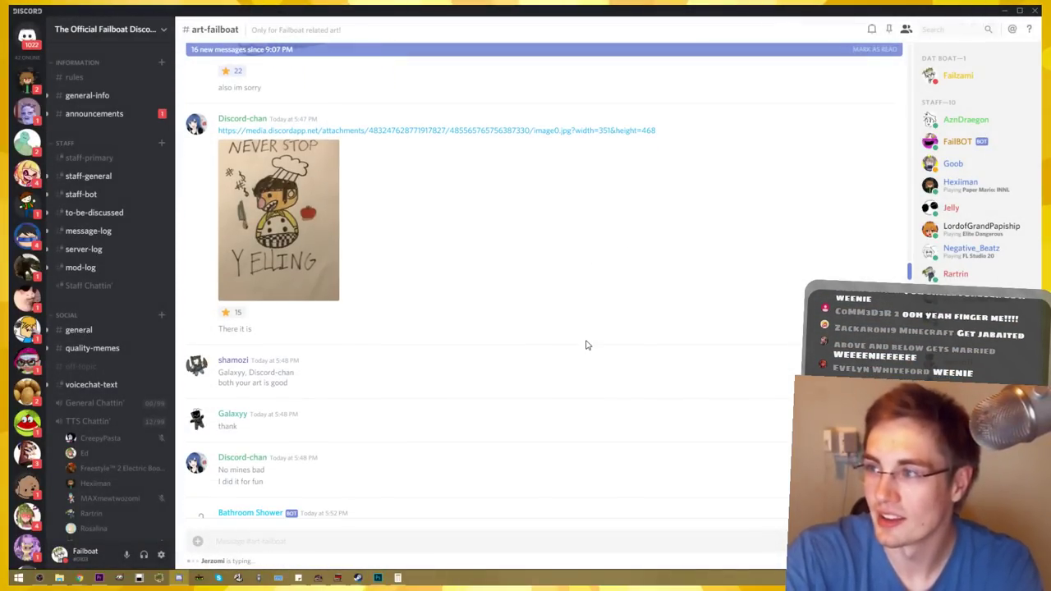
scroll(586, 345, down, 2)
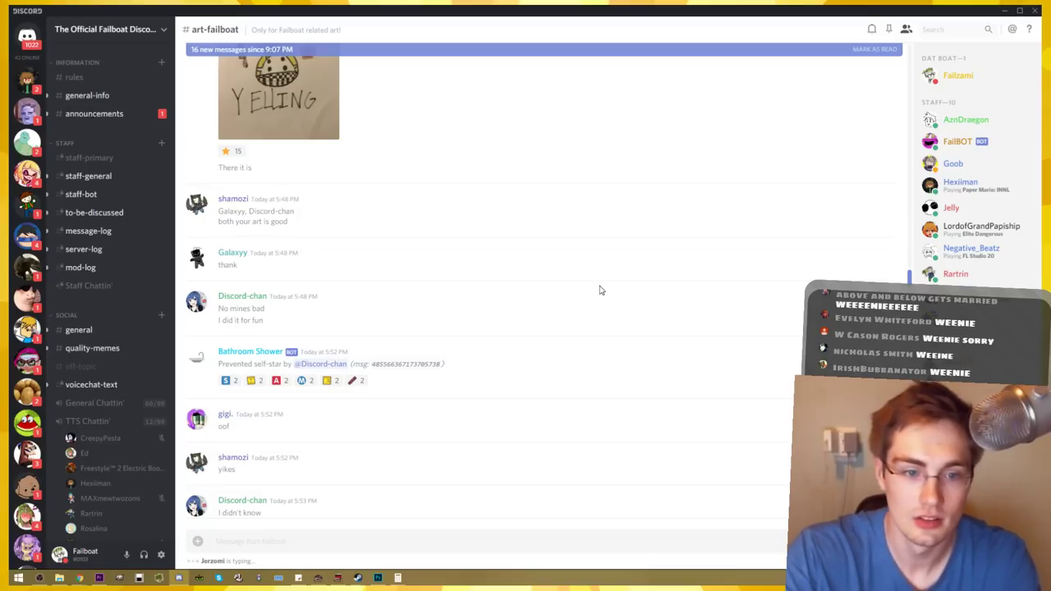
scroll(601, 290, down, 1)
scroll(601, 290, down, 3)
scroll(600, 290, down, 3)
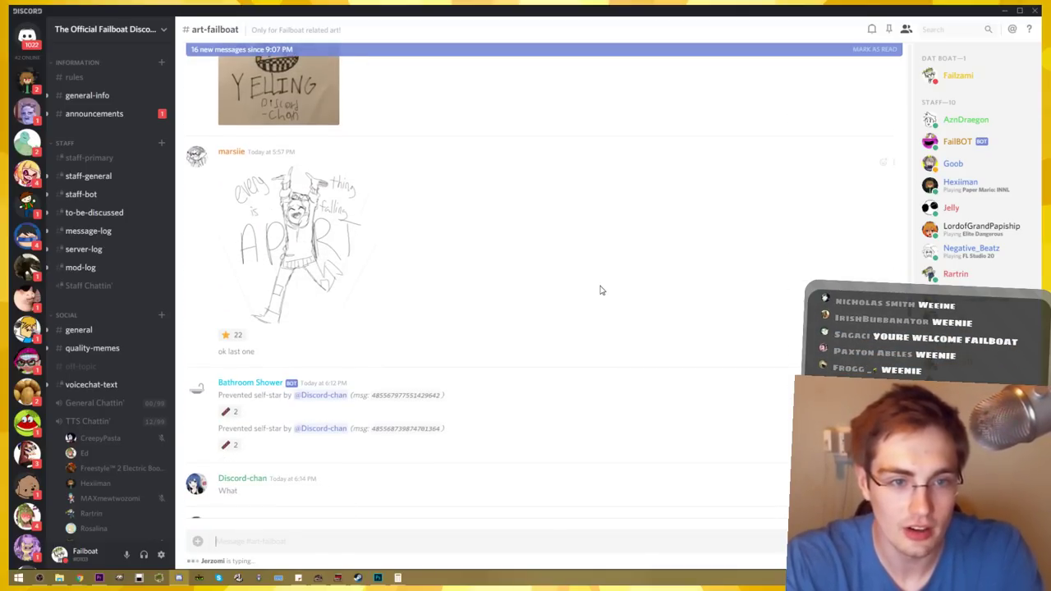
click(296, 238)
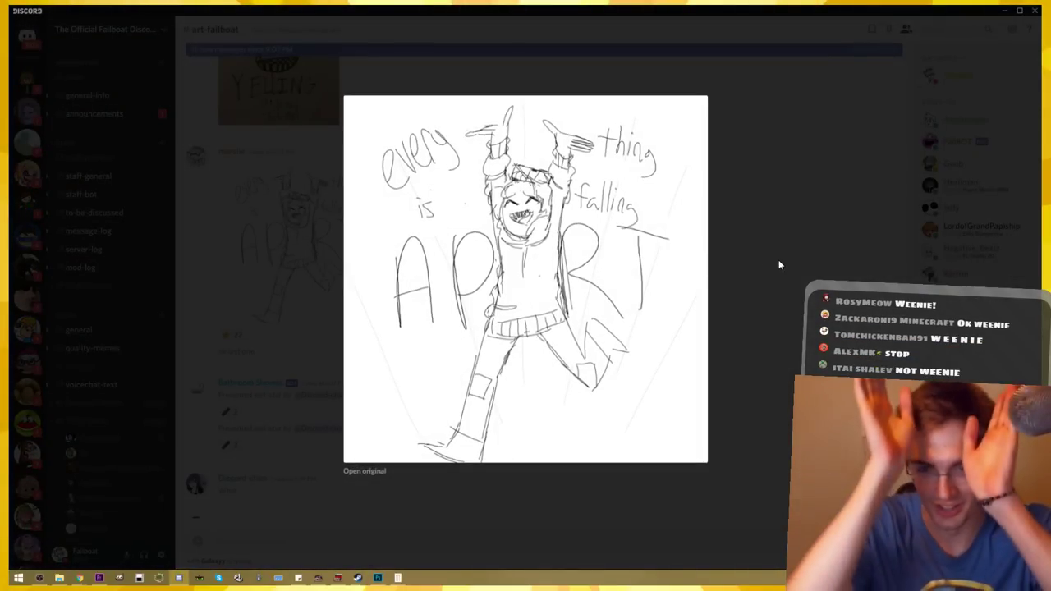
click(721, 250)
View the flaming logo and Alexa play despacito images, ending on the 12 hours sketch
scroll(526, 317, down, 5)
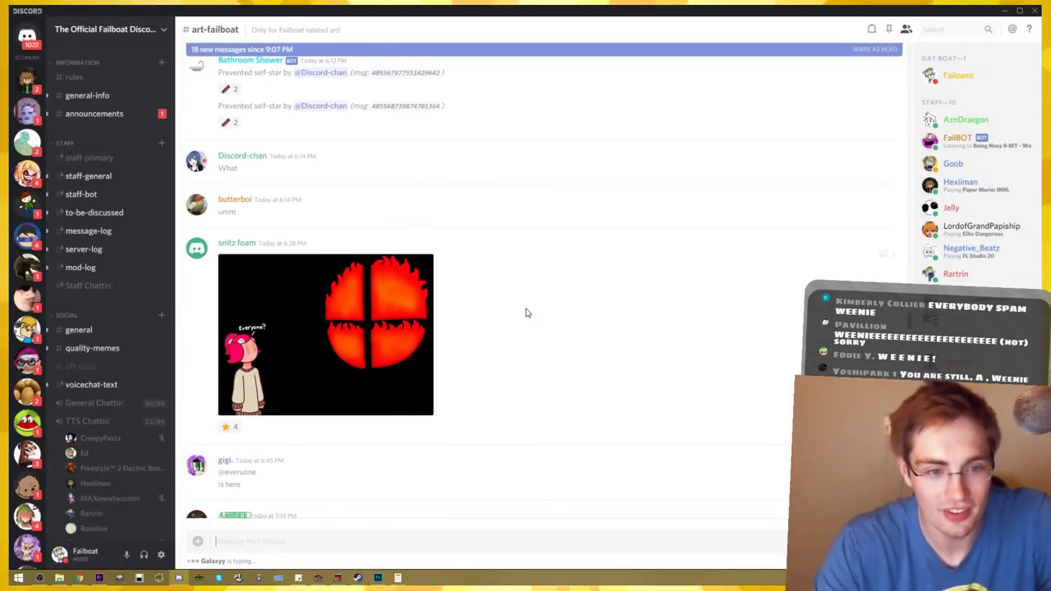
click(377, 316)
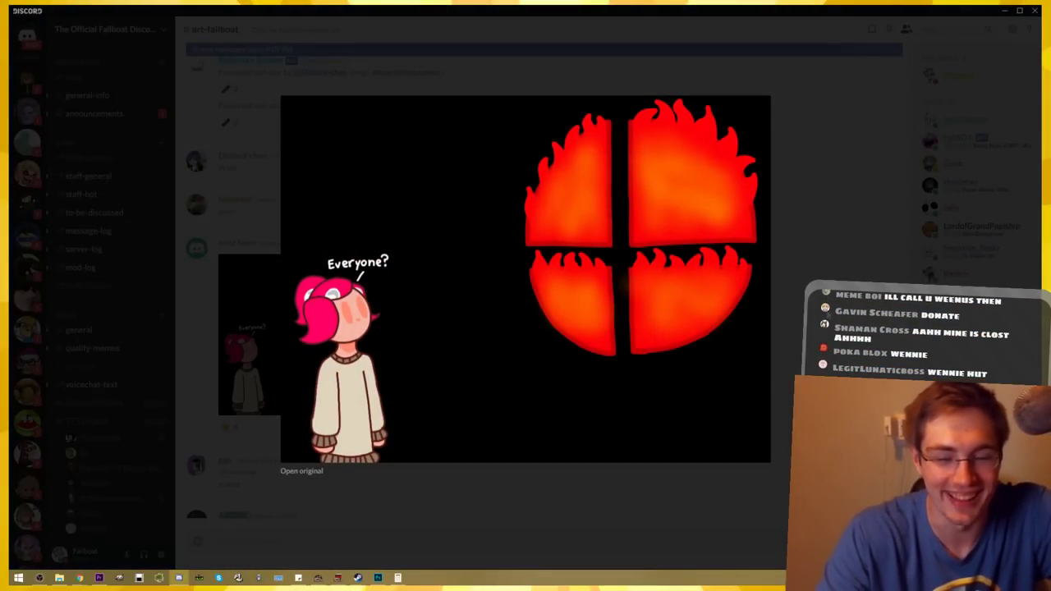
key(Escape)
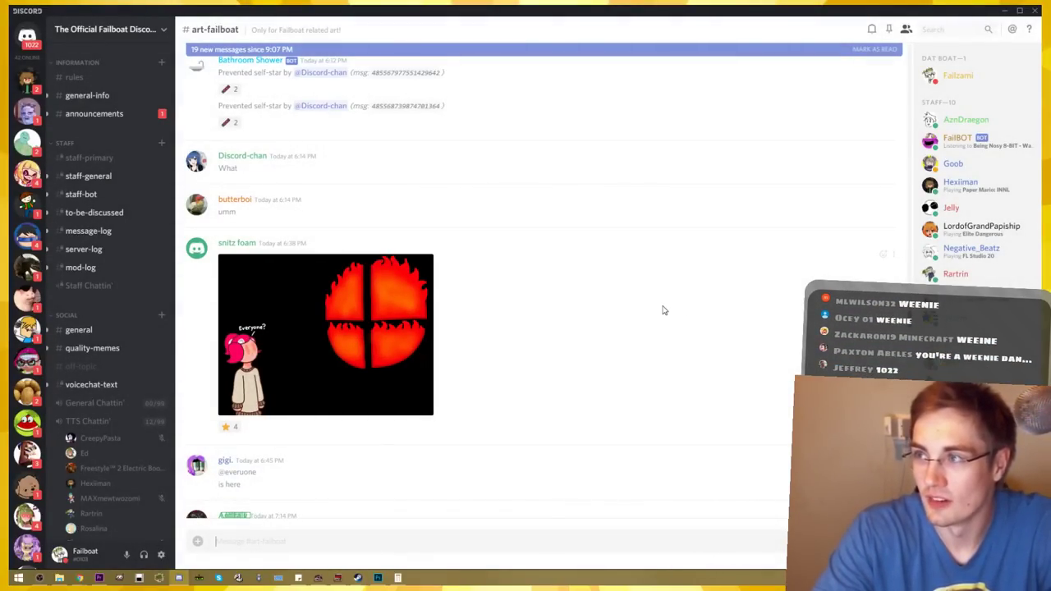
scroll(624, 300, down, 3)
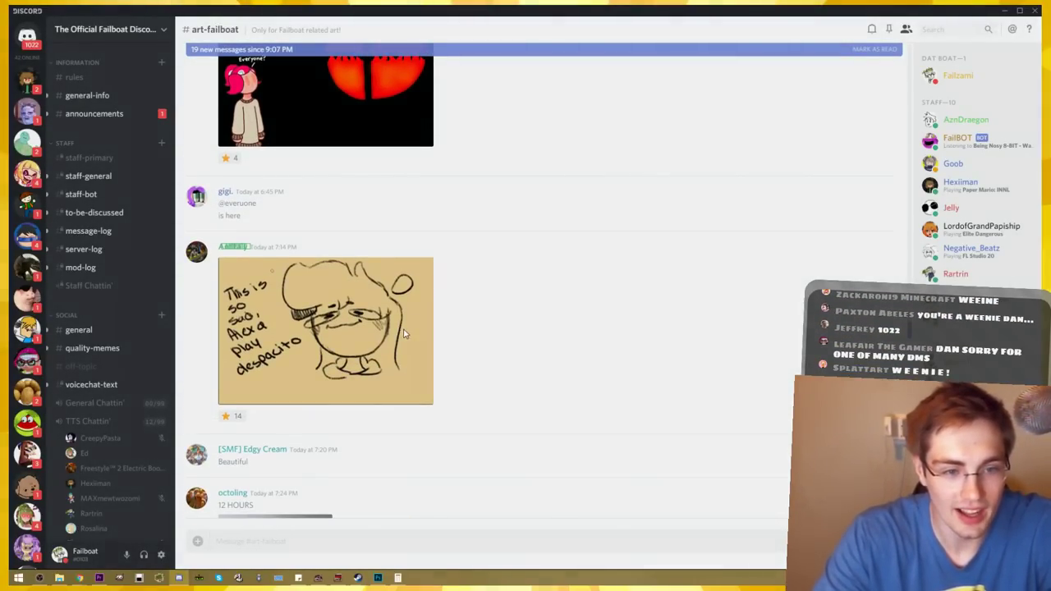
click(404, 333)
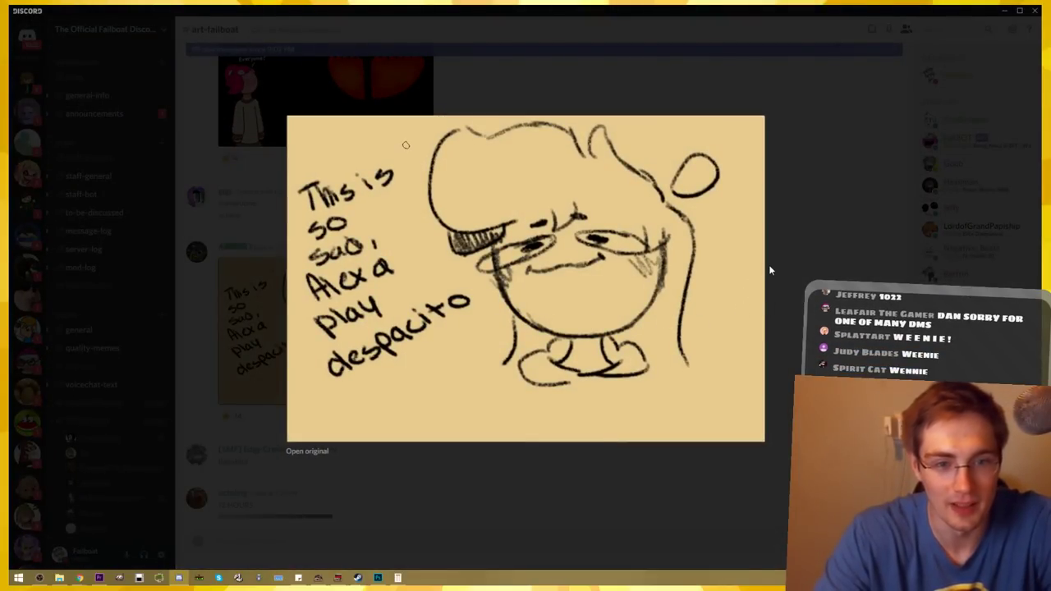
click(801, 247)
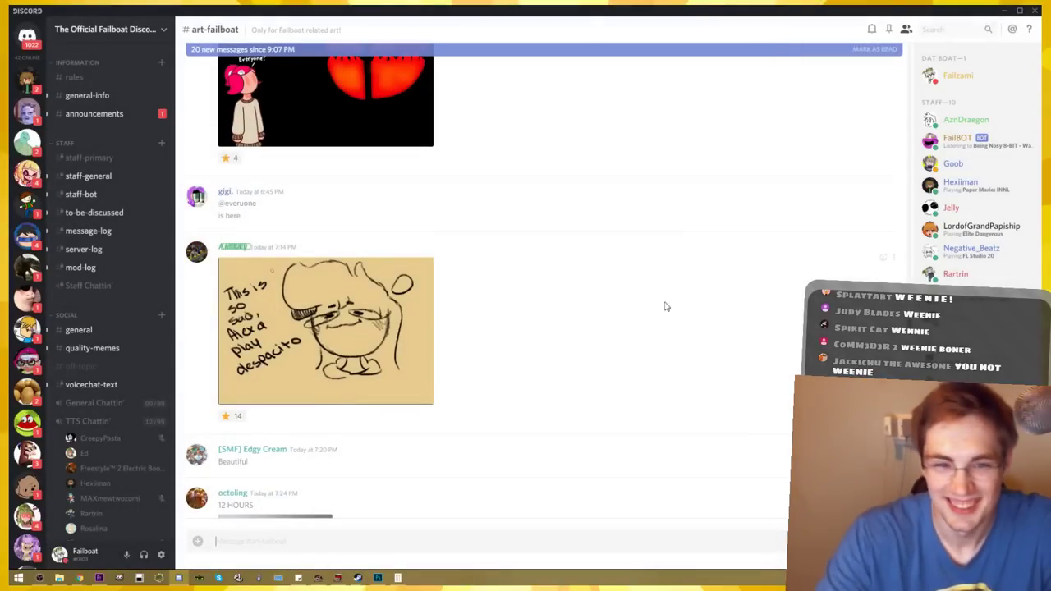
scroll(479, 331, down, 1)
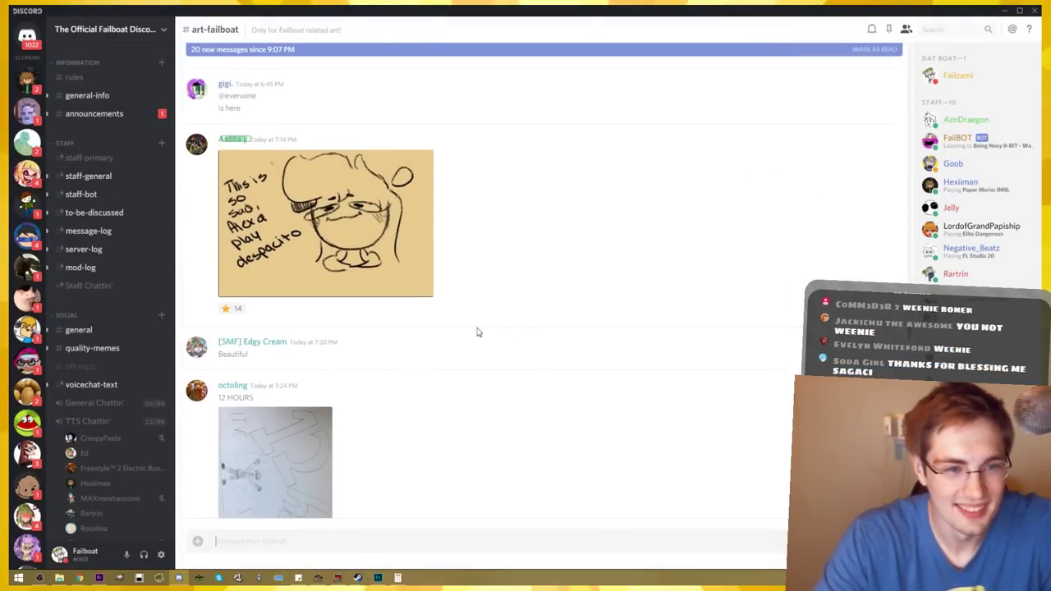
scroll(455, 315, down, 2)
click(311, 313)
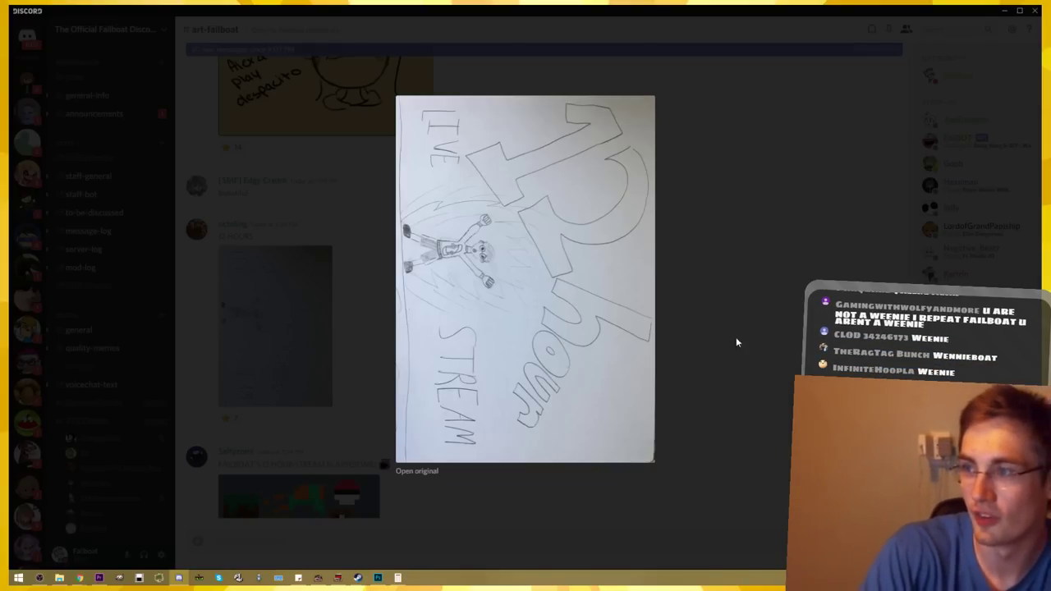
Close the 12 hour sketch and scroll down to the channel's newest messages
click(767, 342)
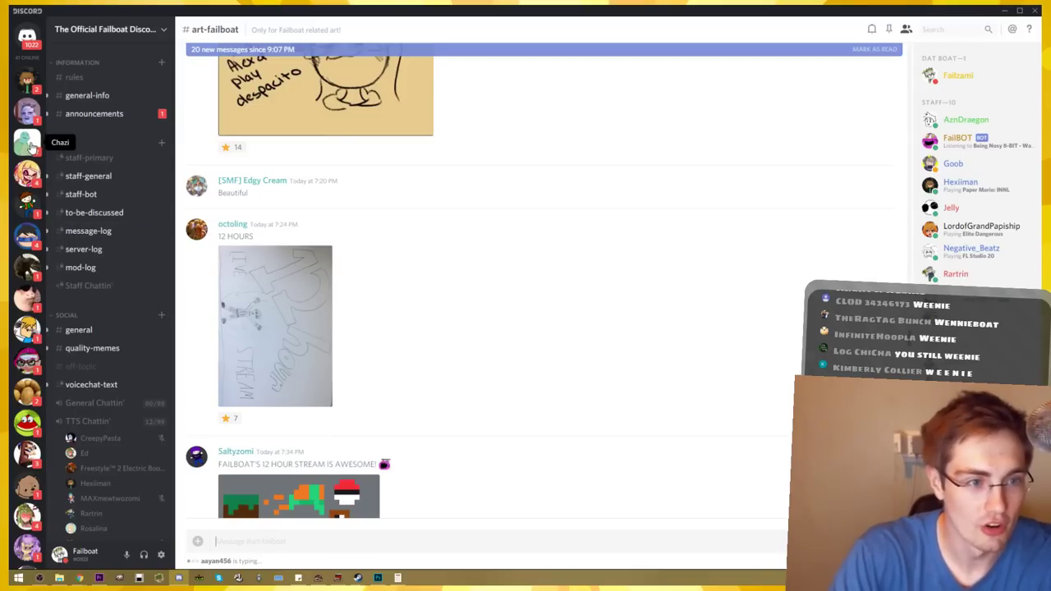
scroll(30, 146, down, 2)
scroll(30, 152, down, 2)
scroll(31, 139, down, 2)
scroll(31, 165, down, 2)
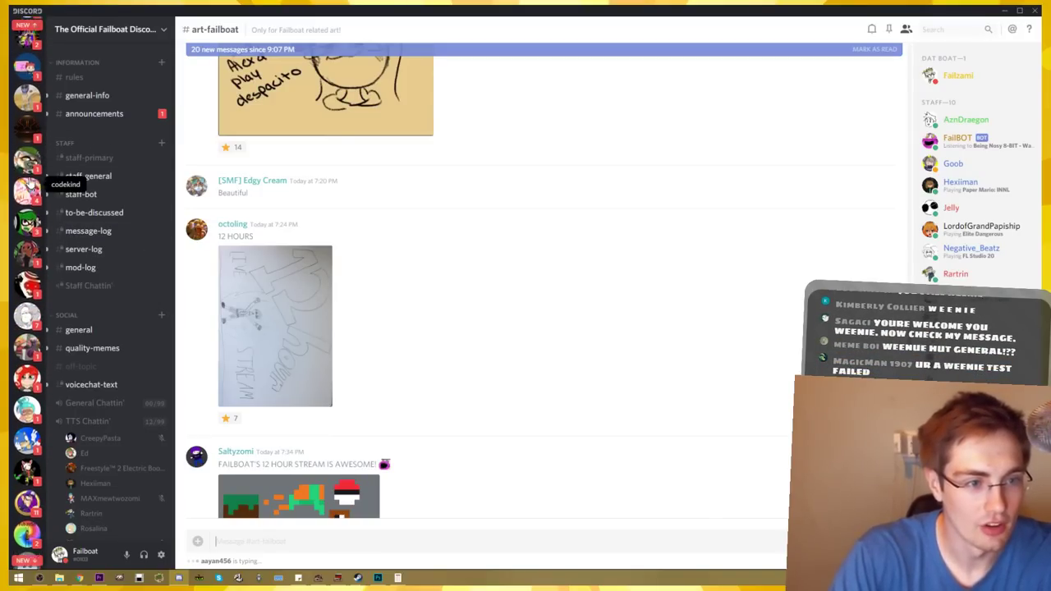
scroll(29, 185, down, 2)
scroll(28, 182, down, 2)
scroll(29, 183, down, 2)
scroll(29, 182, down, 2)
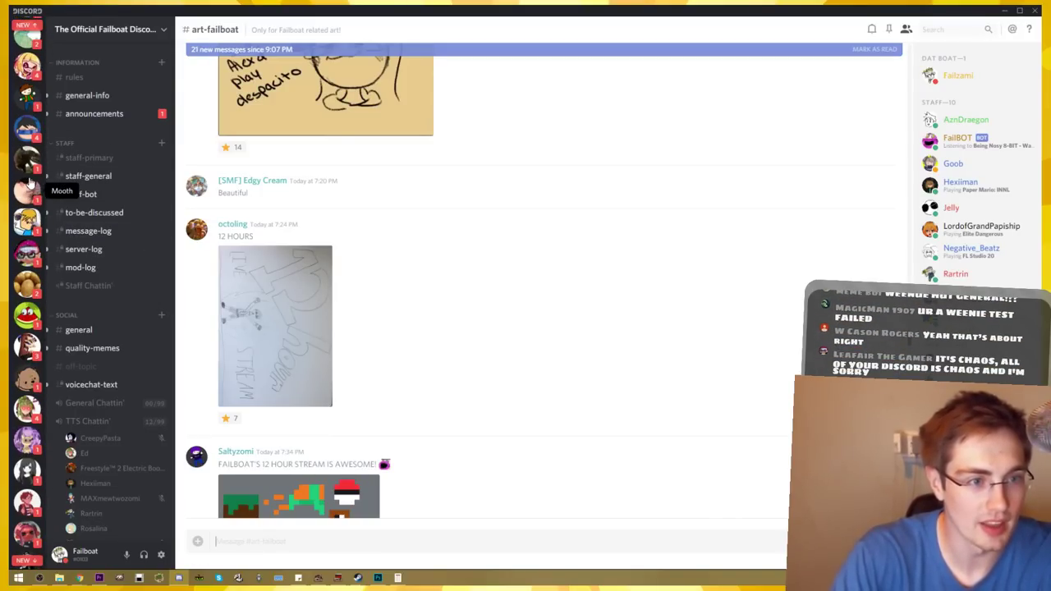
scroll(29, 176, up, 10)
Open the direct message about an osu! donation and scroll through it
click(27, 35)
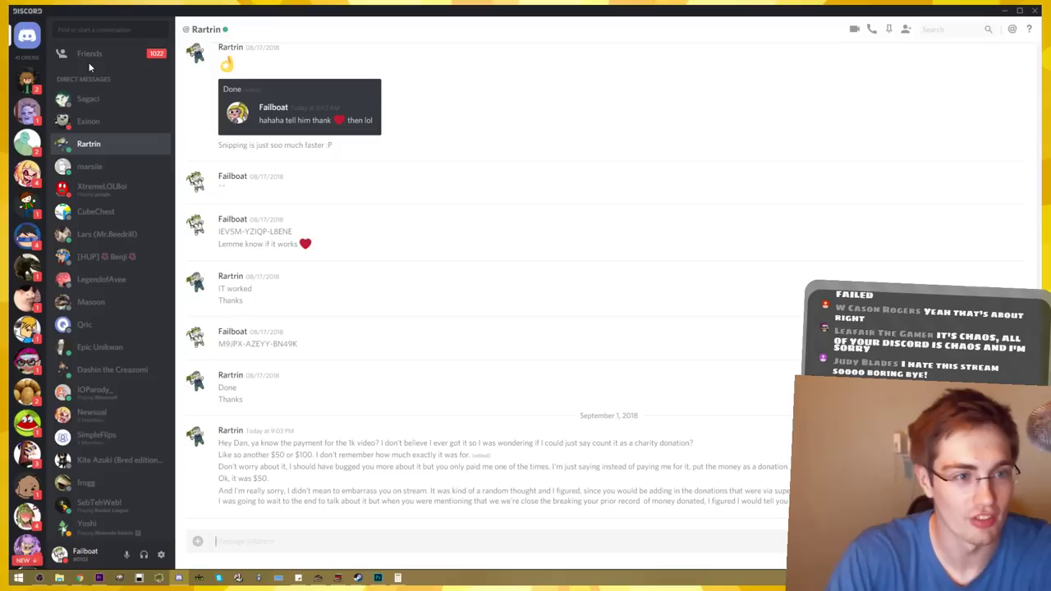
click(107, 100)
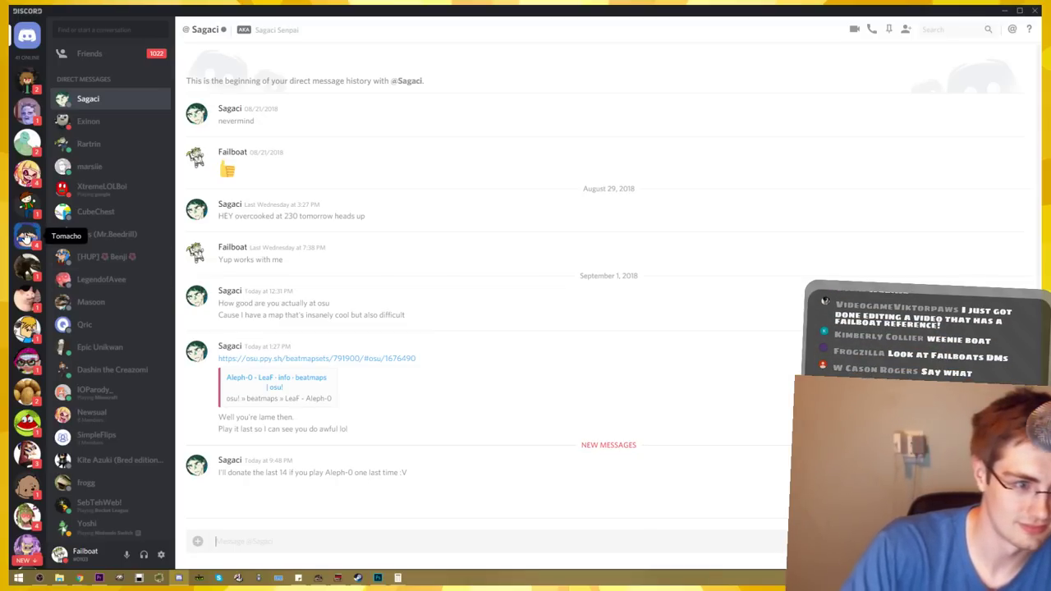
scroll(24, 237, down, 5)
scroll(25, 236, down, 2)
scroll(25, 236, down, 2)
scroll(25, 237, down, 2)
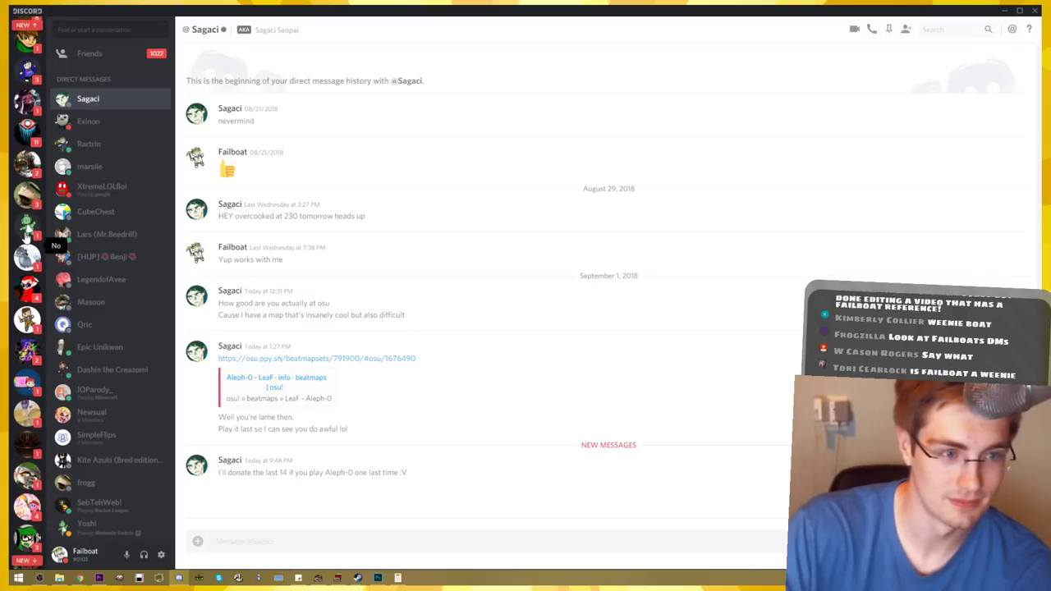
scroll(25, 238, down, 2)
scroll(25, 237, down, 2)
scroll(25, 237, down, 2)
scroll(25, 236, down, 2)
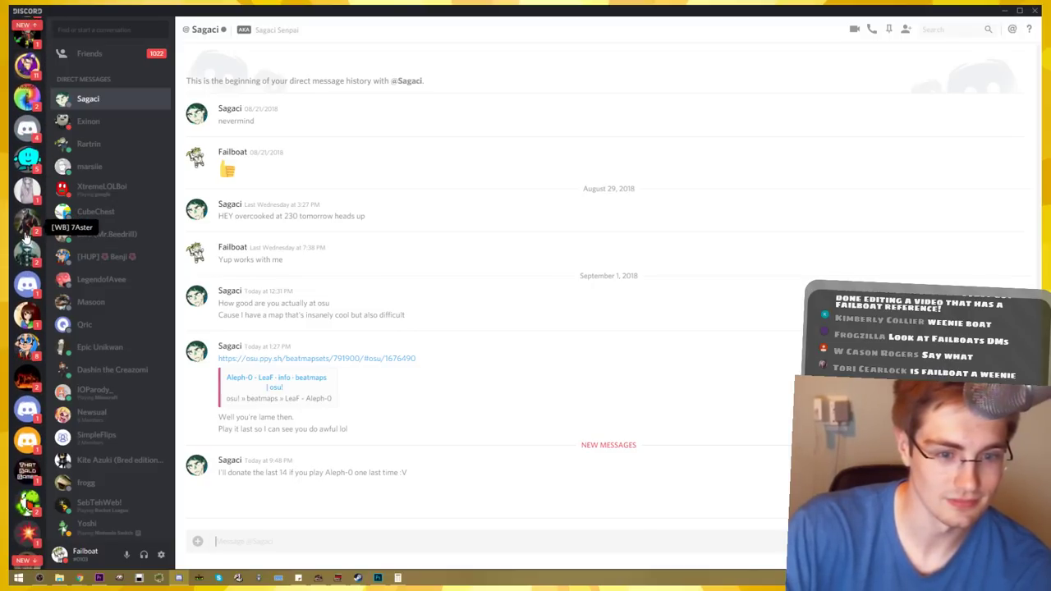
scroll(25, 236, down, 1)
scroll(25, 238, down, 2)
scroll(25, 238, down, 2)
scroll(24, 237, down, 2)
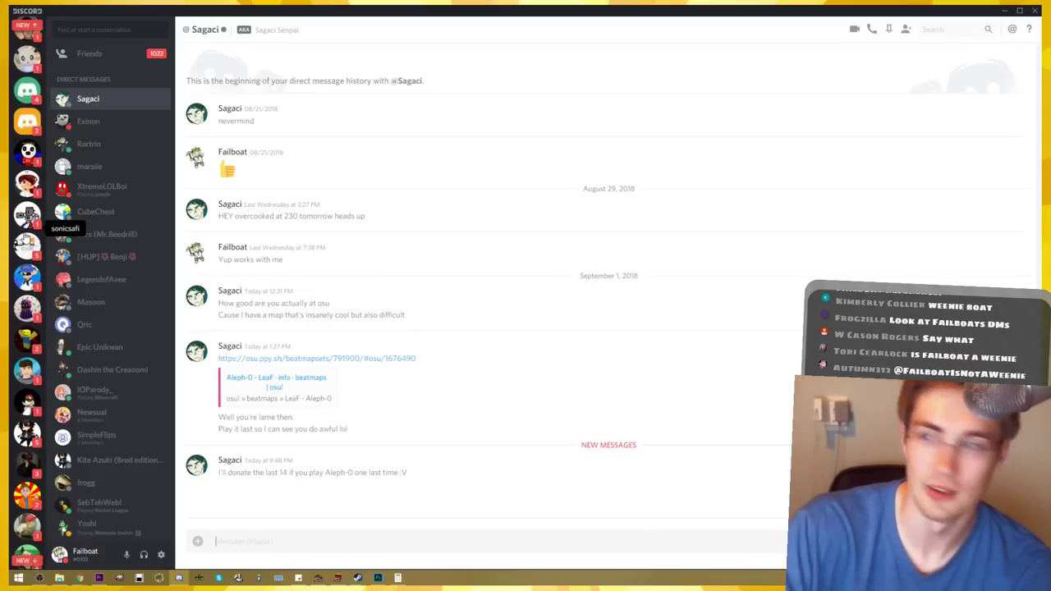
scroll(25, 236, down, 2)
scroll(25, 236, down, 2)
scroll(24, 236, down, 2)
scroll(25, 236, down, 2)
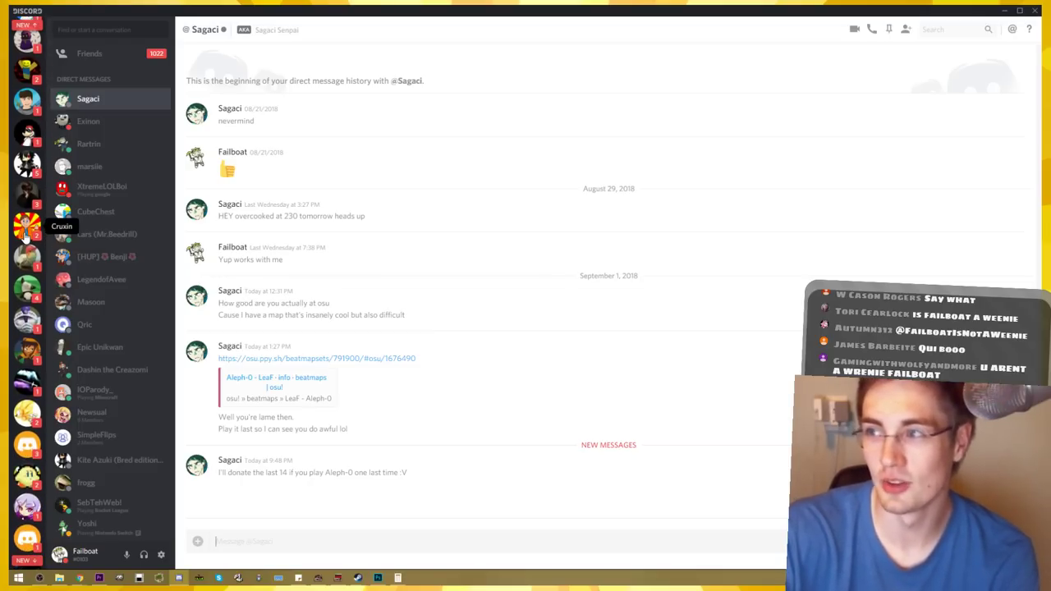
scroll(26, 236, down, 2)
scroll(26, 236, down, 2)
scroll(27, 236, down, 2)
scroll(26, 236, down, 2)
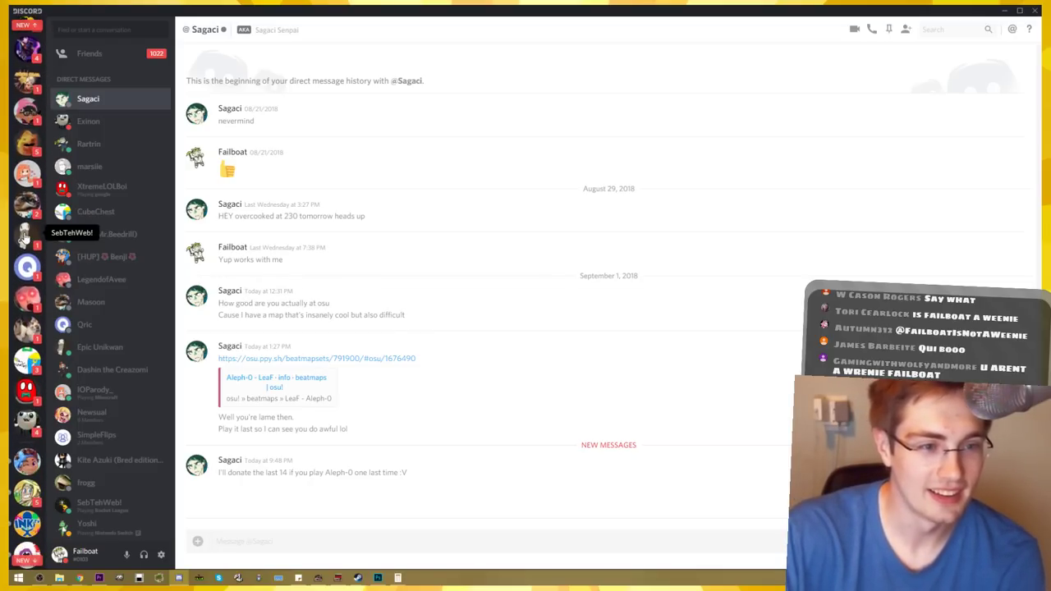
scroll(26, 235, down, 2)
Return to the Failboat server's #art-failboat channel
scroll(26, 237, up, 1)
scroll(27, 238, up, 1)
scroll(26, 271, up, 1)
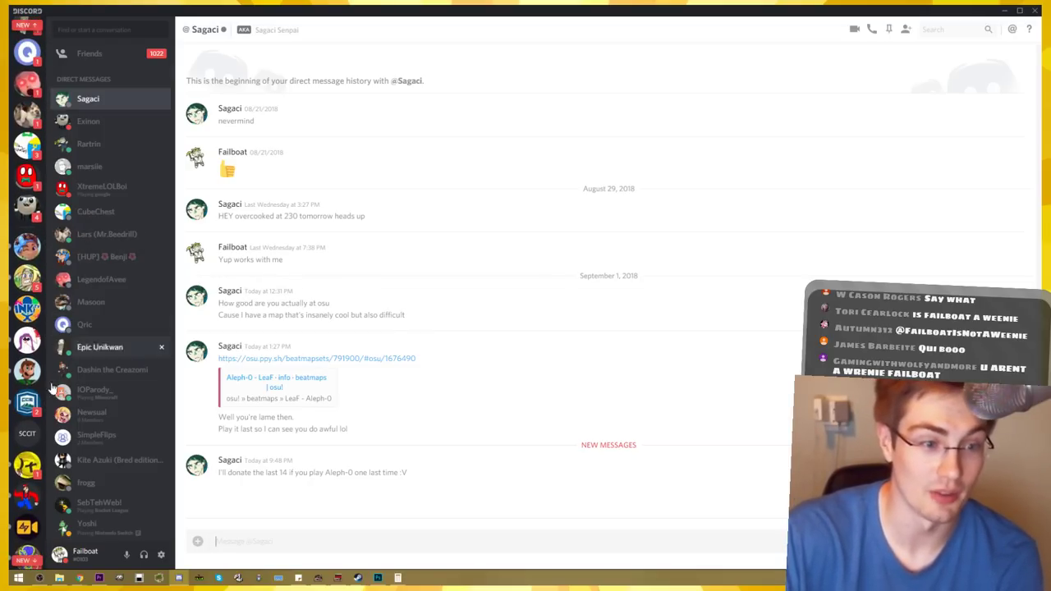
click(26, 465)
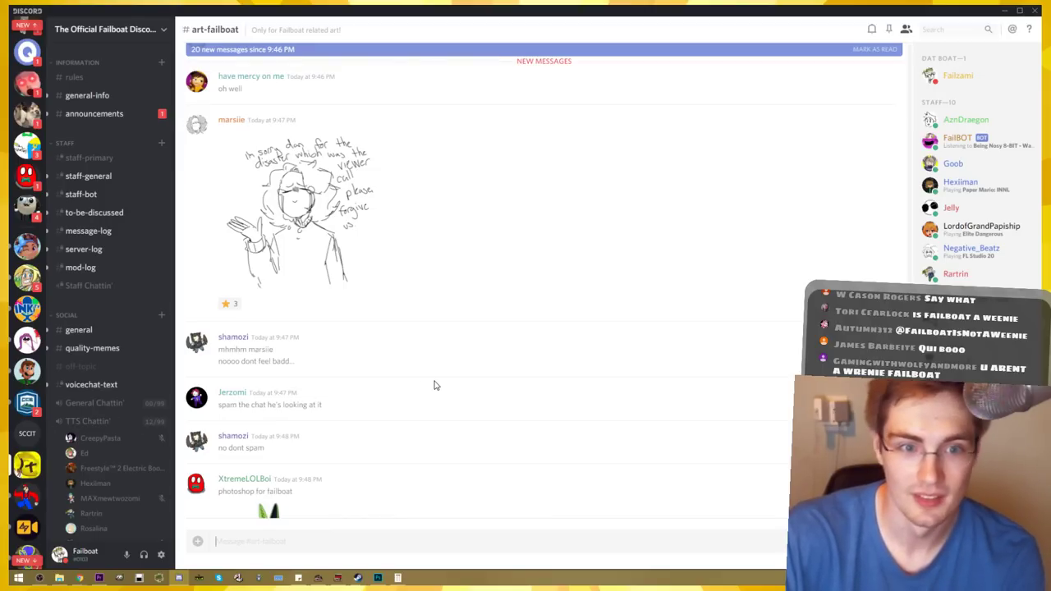
scroll(436, 385, up, 2)
scroll(434, 381, up, 3)
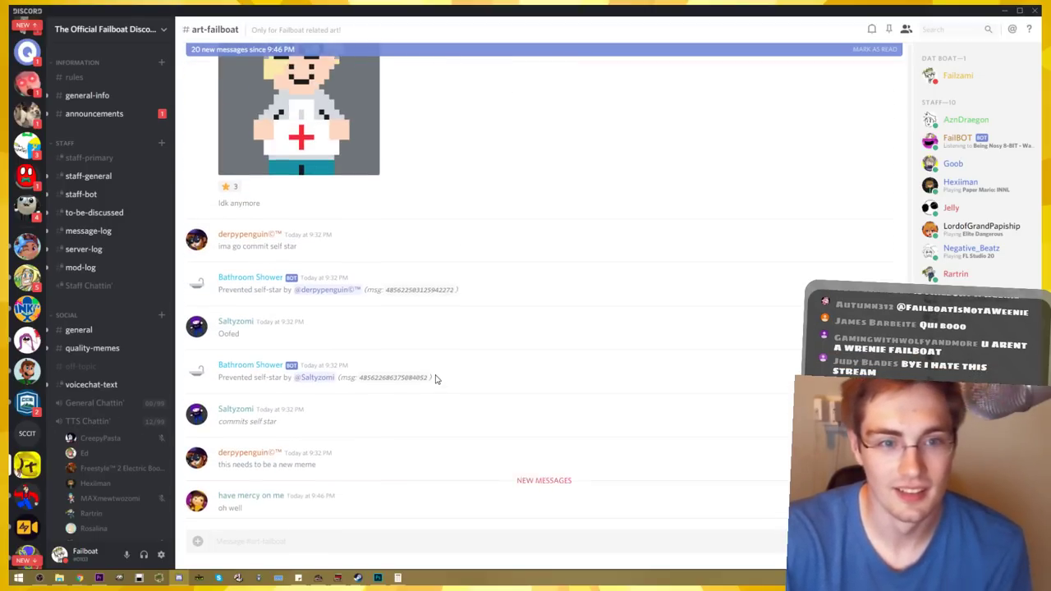
scroll(435, 379, up, 3)
scroll(436, 379, up, 3)
scroll(436, 379, up, 3)
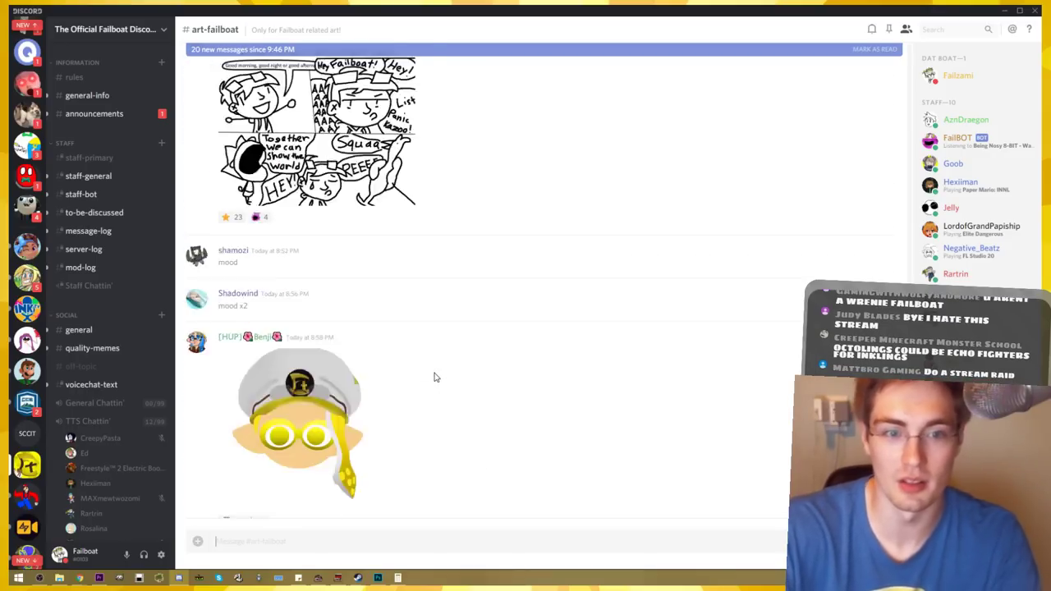
scroll(435, 377, up, 3)
scroll(435, 379, up, 3)
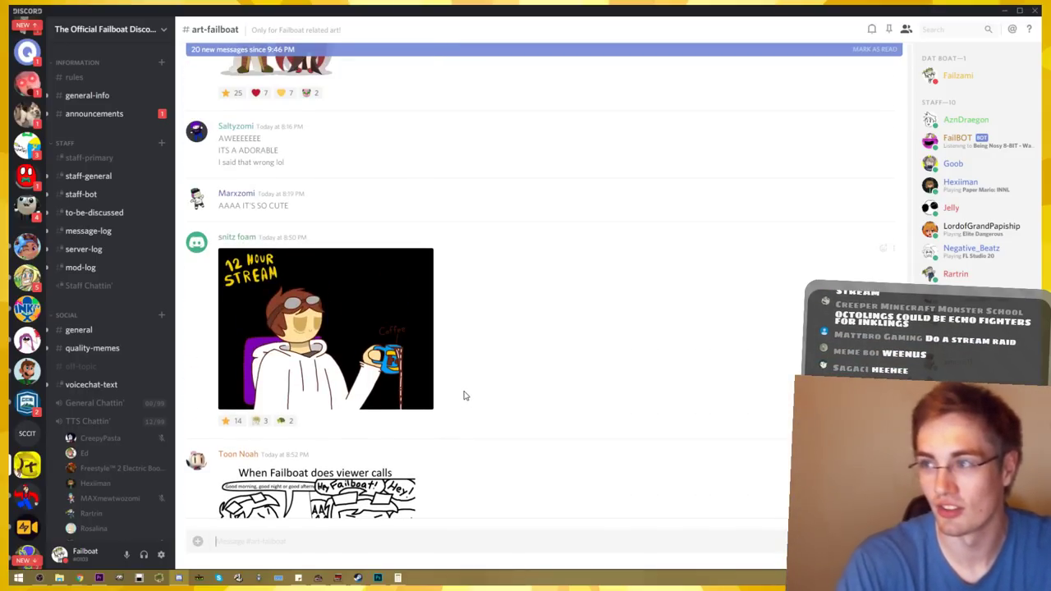
scroll(467, 386, up, 2)
scroll(467, 386, up, 2)
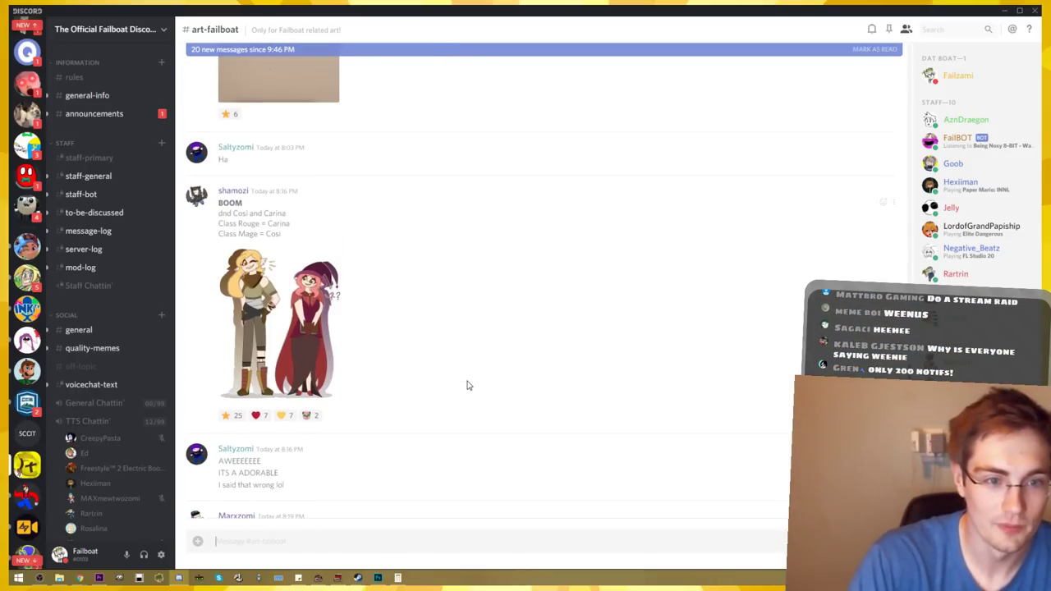
scroll(468, 386, up, 1)
scroll(467, 385, up, 3)
scroll(467, 385, up, 3)
scroll(464, 386, up, 3)
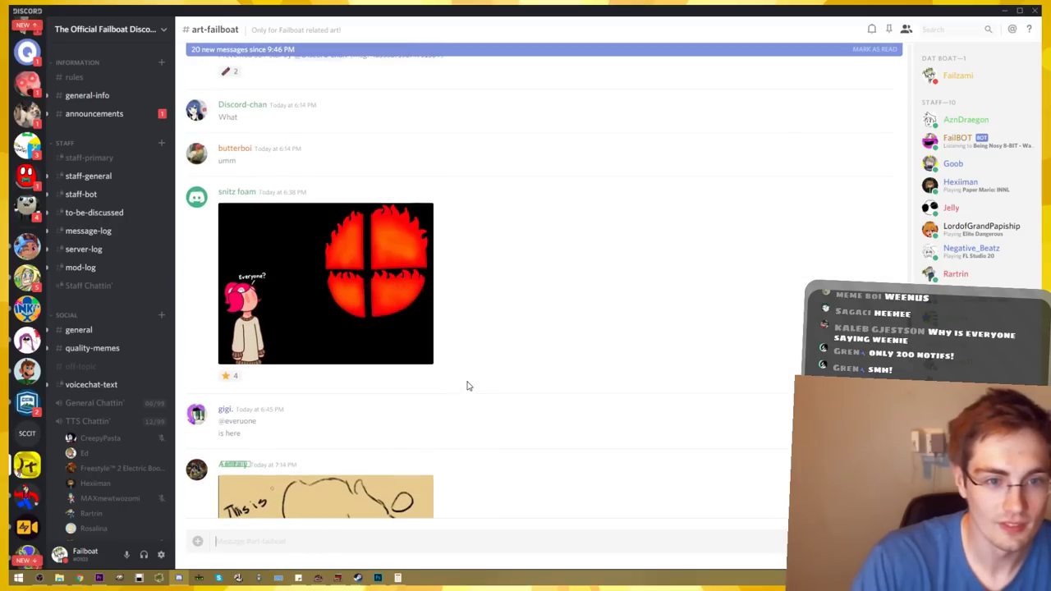
scroll(462, 387, up, 2)
scroll(432, 389, down, 3)
scroll(411, 329, down, 2)
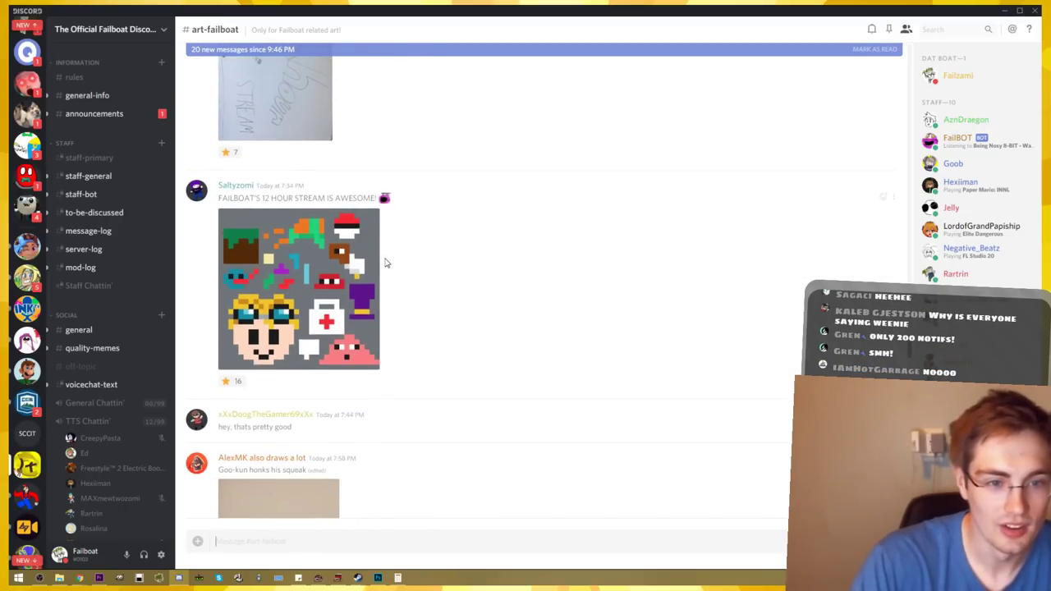
click(348, 272)
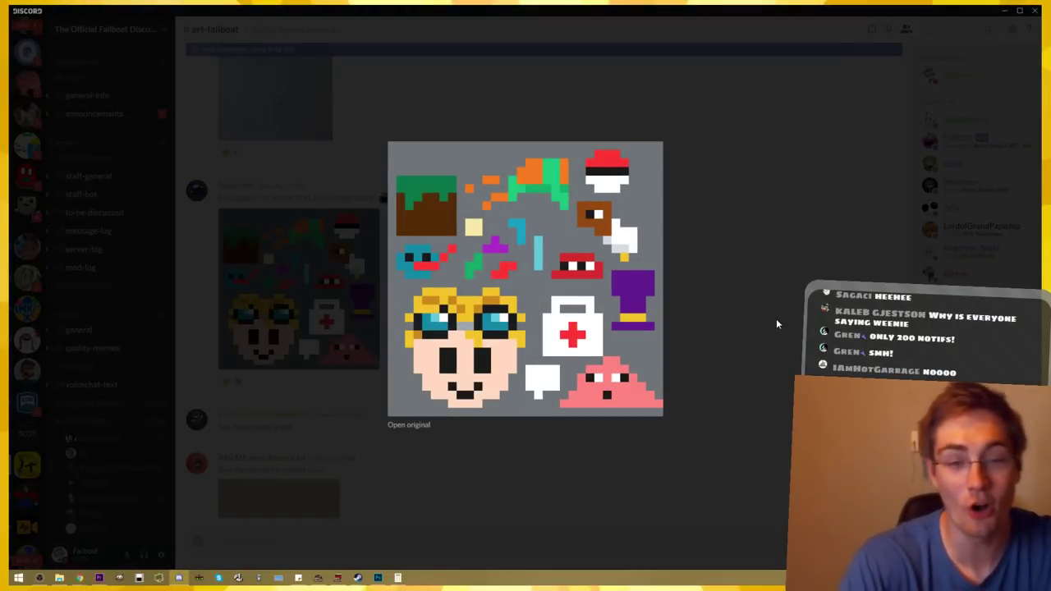
click(762, 318)
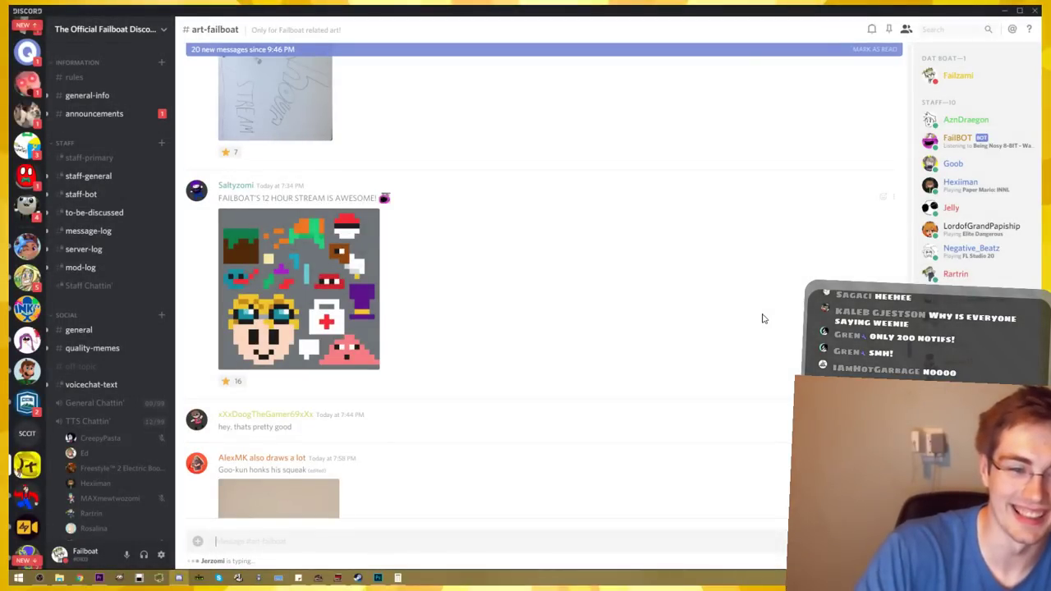
scroll(762, 318, down, 2)
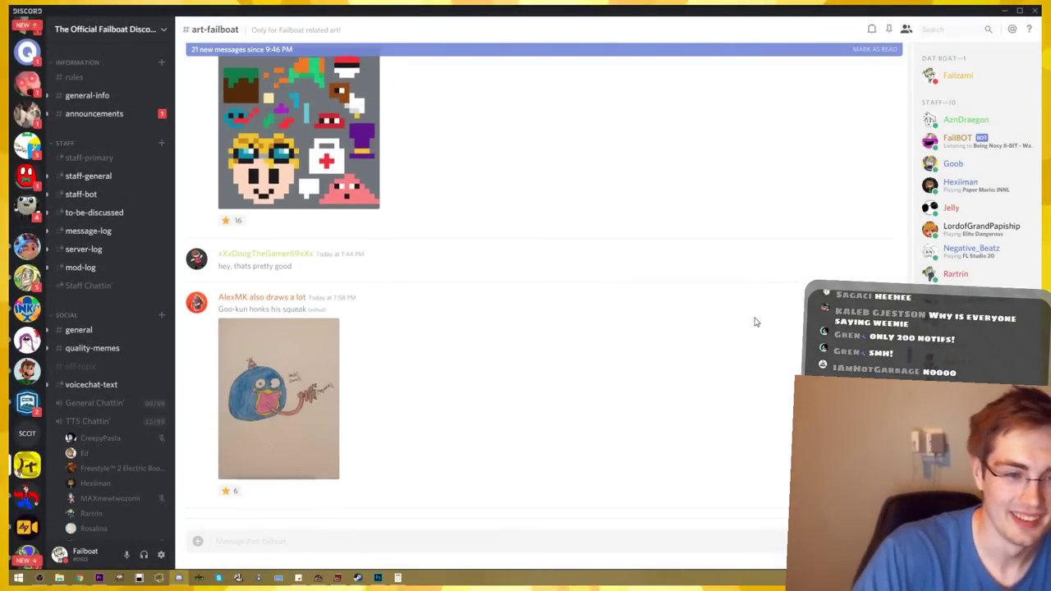
scroll(554, 318, down, 2)
click(300, 225)
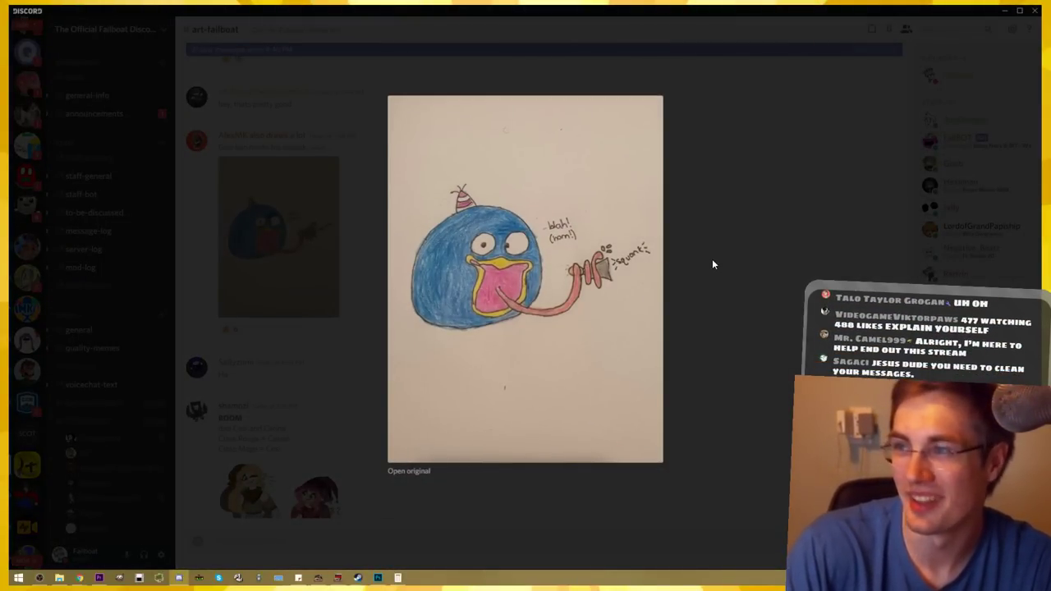
click(712, 258)
scroll(696, 282, down, 3)
click(291, 280)
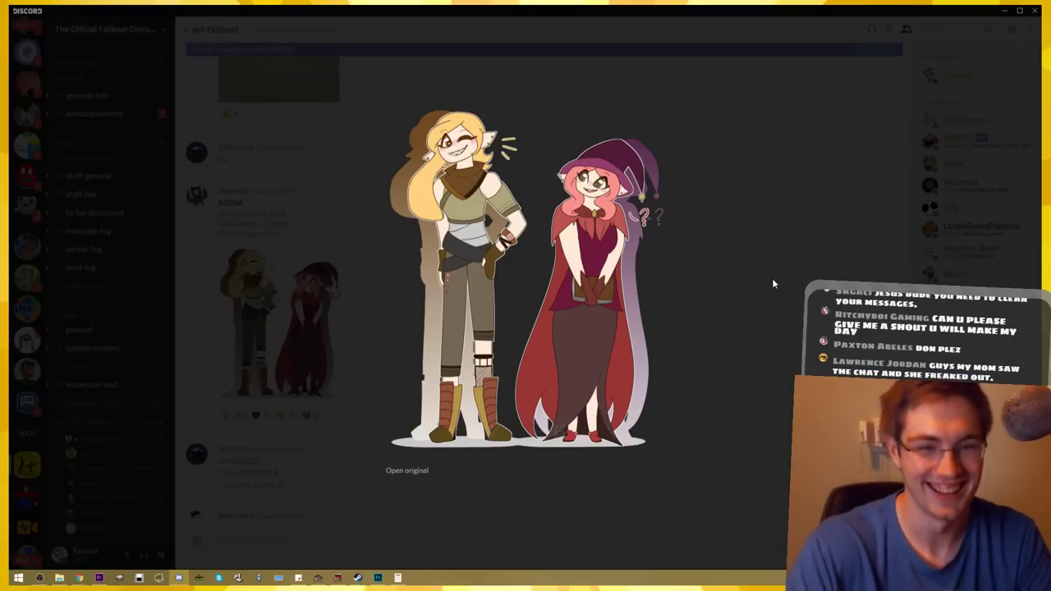
click(655, 290)
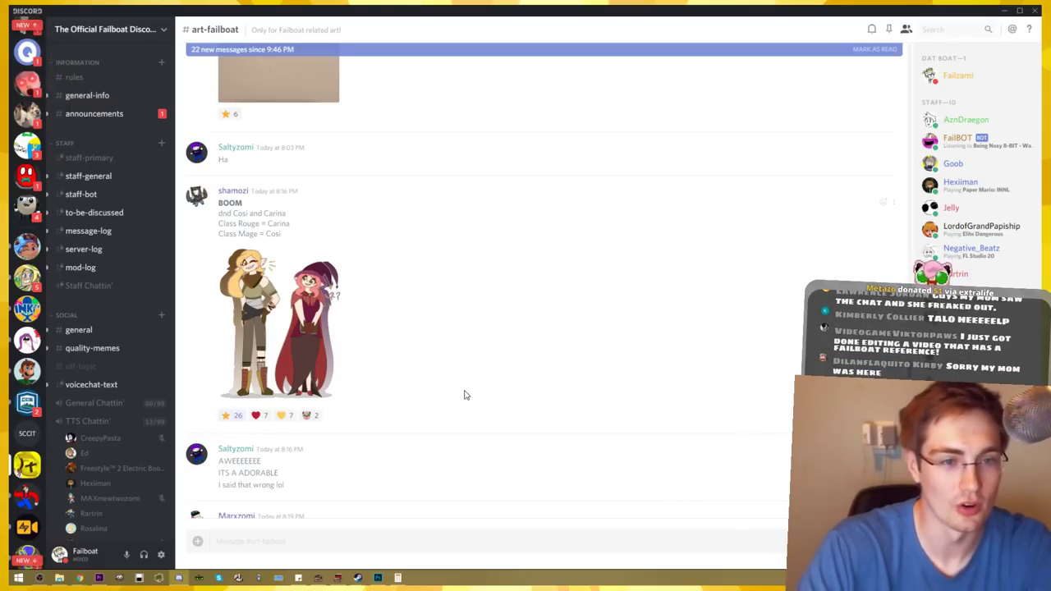
scroll(467, 390, down, 3)
scroll(465, 385, up, 3)
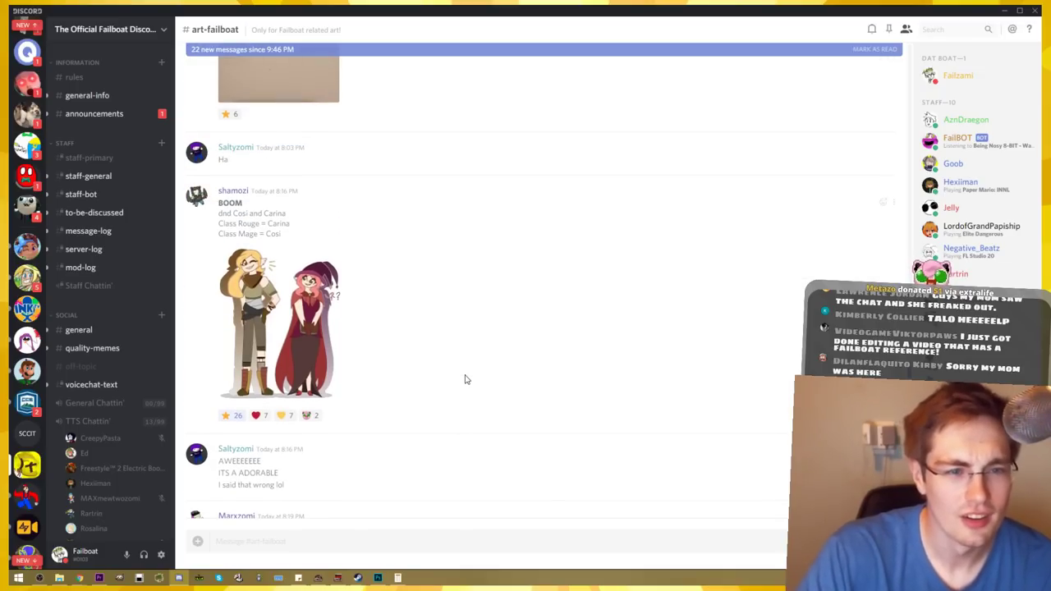
scroll(464, 378, down, 5)
scroll(465, 371, down, 6)
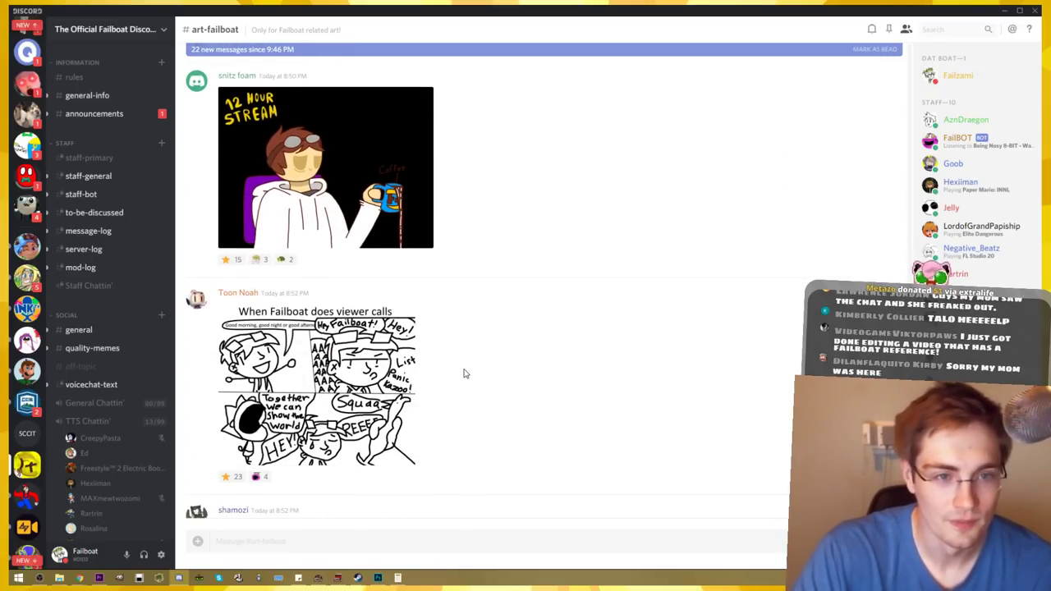
scroll(465, 371, up, 4)
click(394, 353)
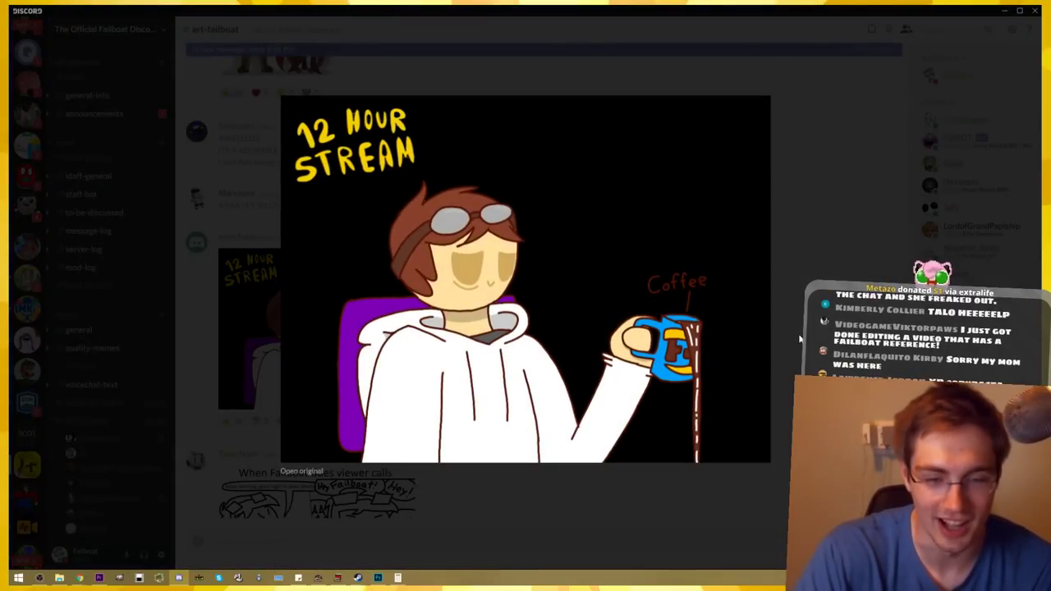
key(Escape)
scroll(582, 334, down, 4)
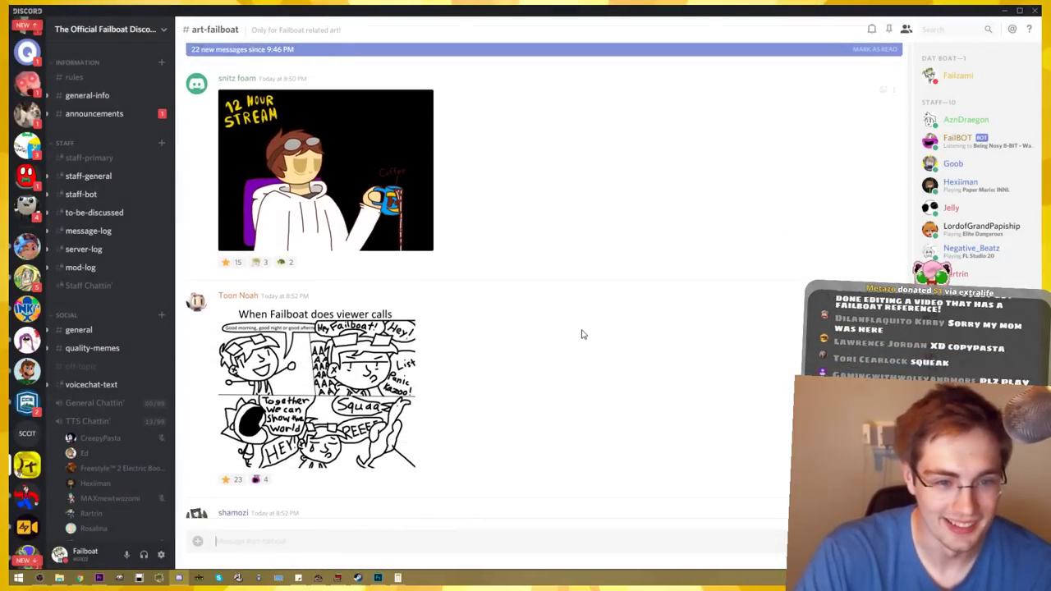
scroll(583, 334, down, 2)
scroll(561, 323, down, 1)
click(312, 279)
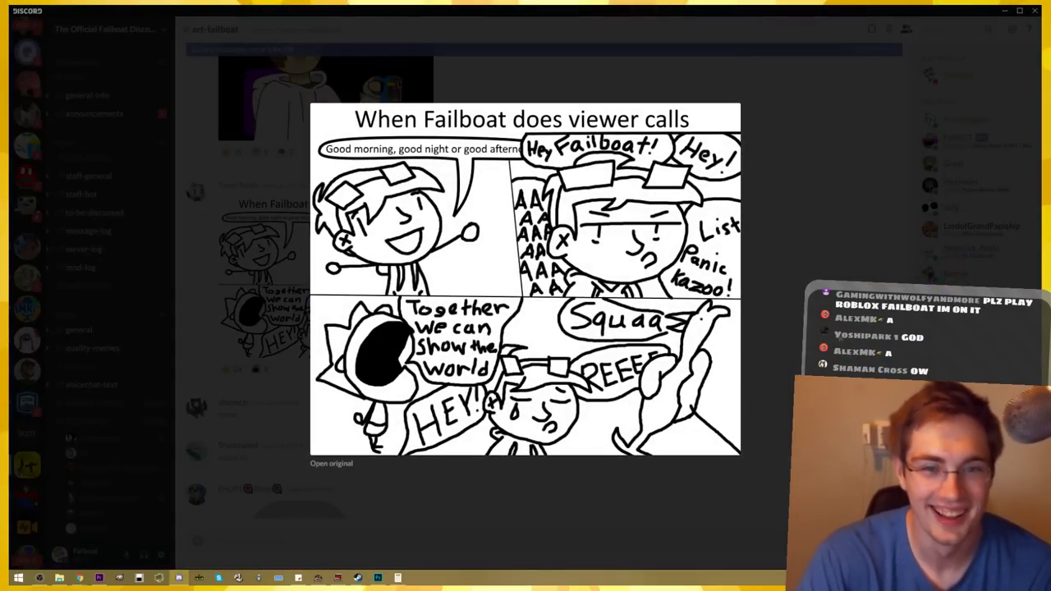
key(Escape)
scroll(528, 324, down, 1)
scroll(410, 321, down, 2)
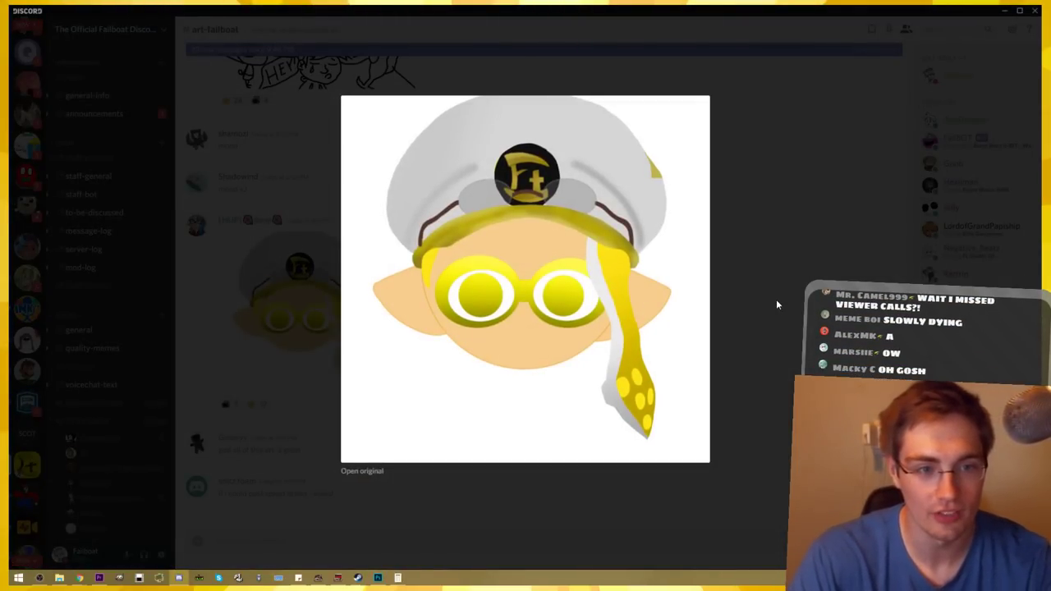
key(Escape)
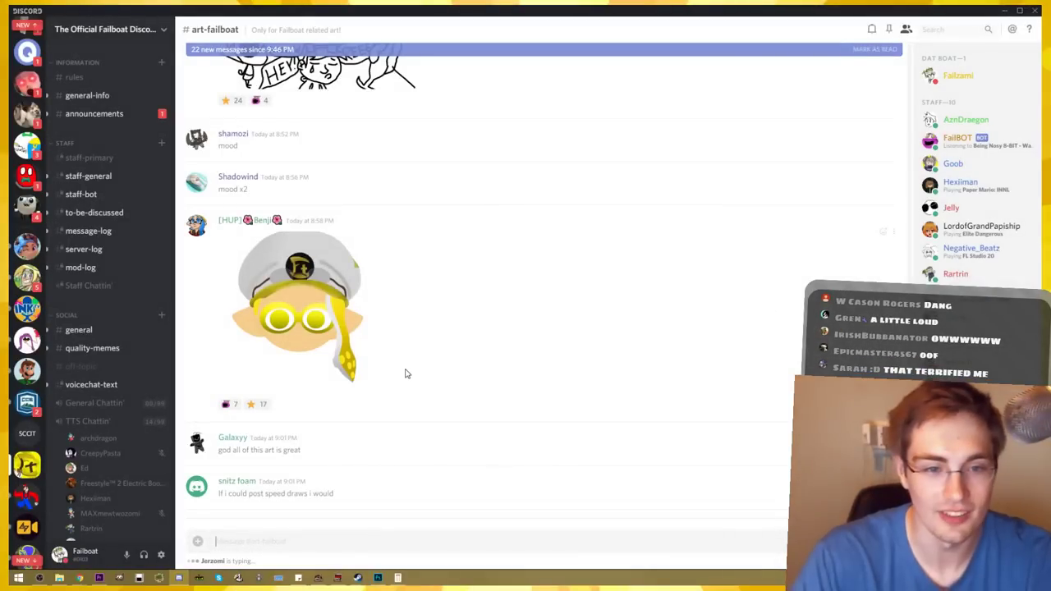
scroll(438, 369, down, 4)
scroll(438, 369, down, 3)
click(253, 242)
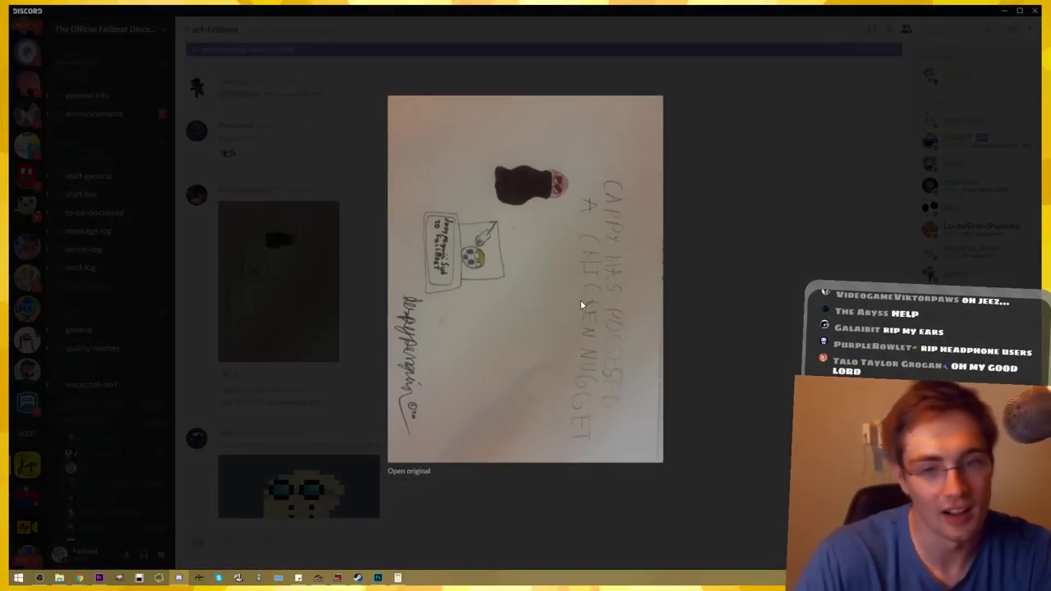
click(764, 271)
scroll(581, 326, down, 2)
scroll(581, 326, down, 3)
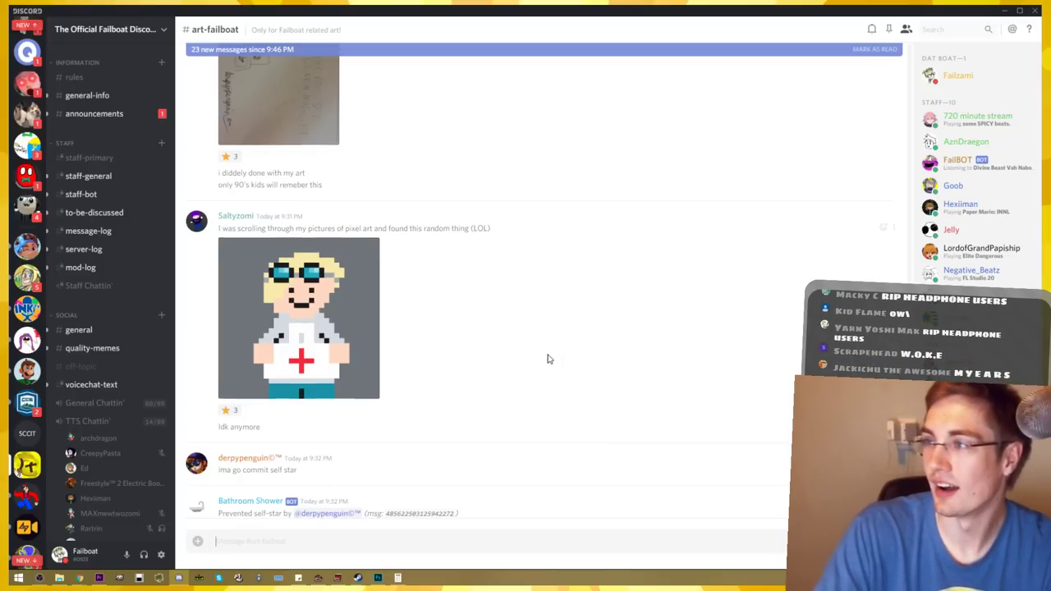
scroll(555, 361, down, 3)
scroll(554, 361, down, 3)
scroll(543, 359, down, 3)
scroll(544, 359, down, 1)
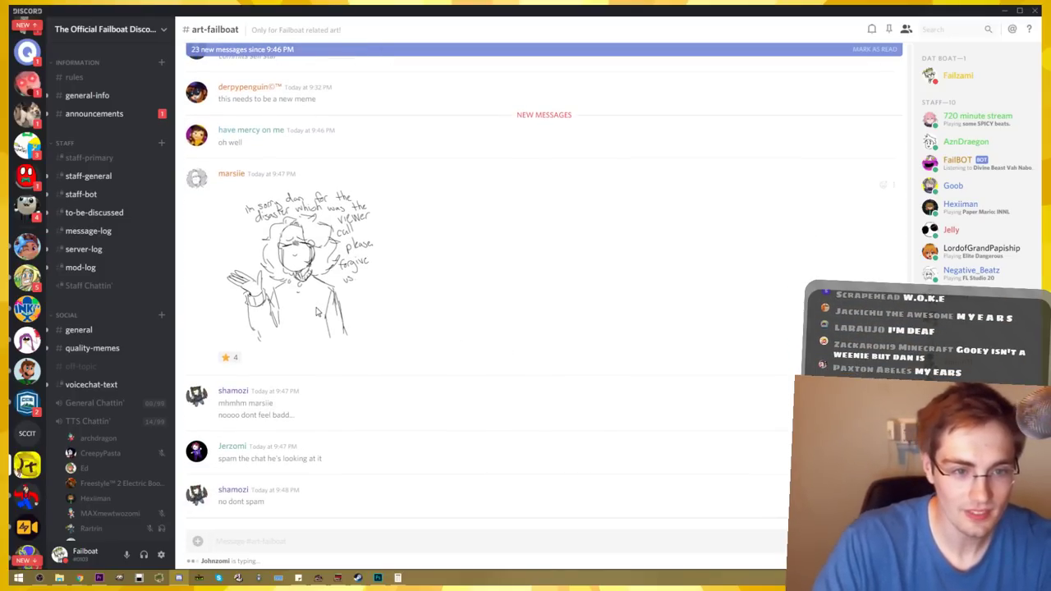
click(304, 271)
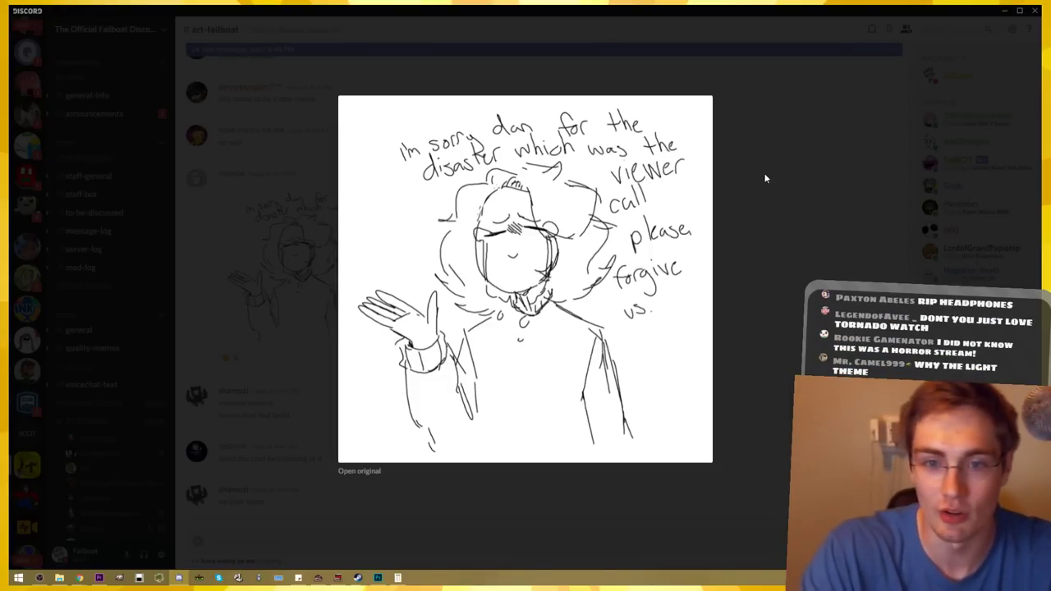
click(764, 178)
scroll(645, 246, down, 1)
scroll(628, 285, down, 3)
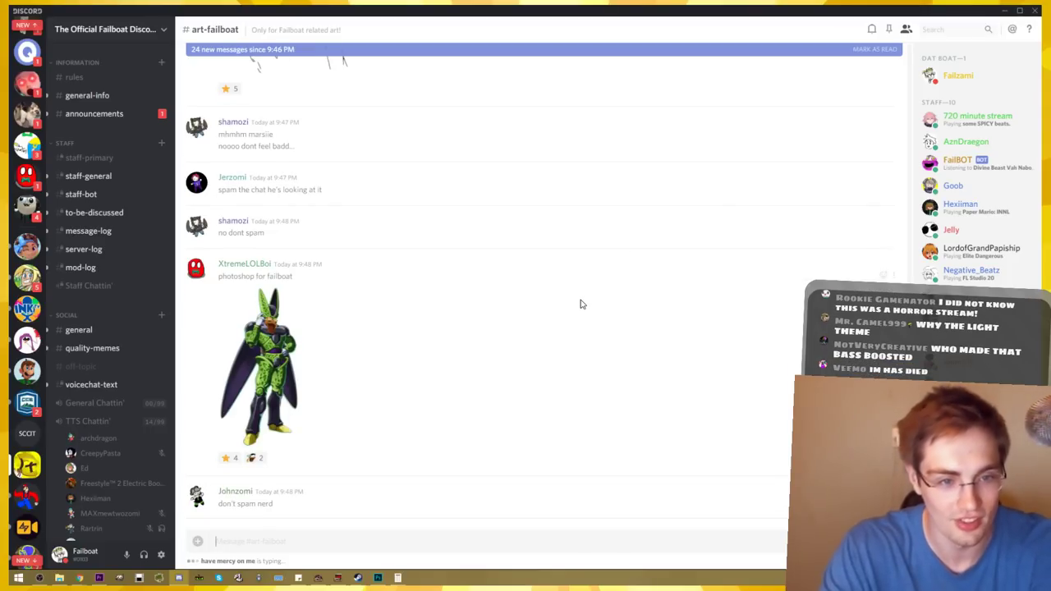
click(275, 353)
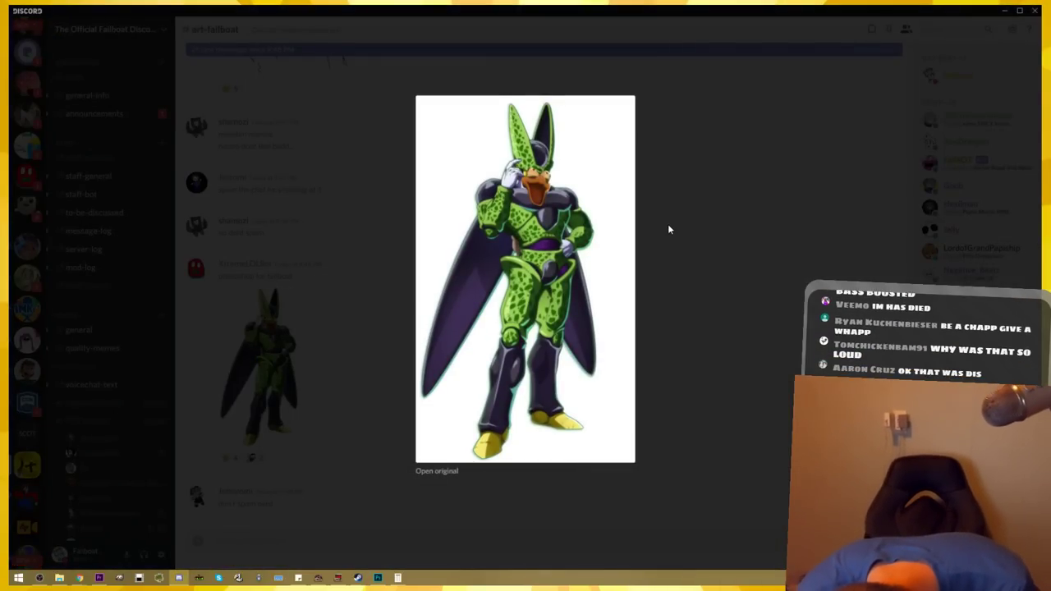
click(657, 188)
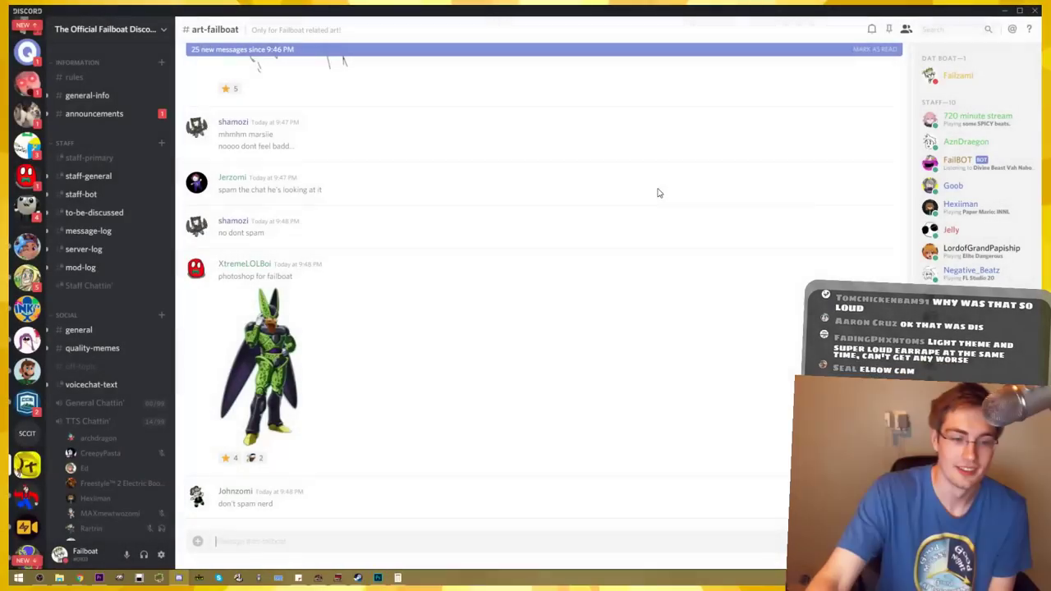
scroll(325, 306, down, 3)
click(263, 201)
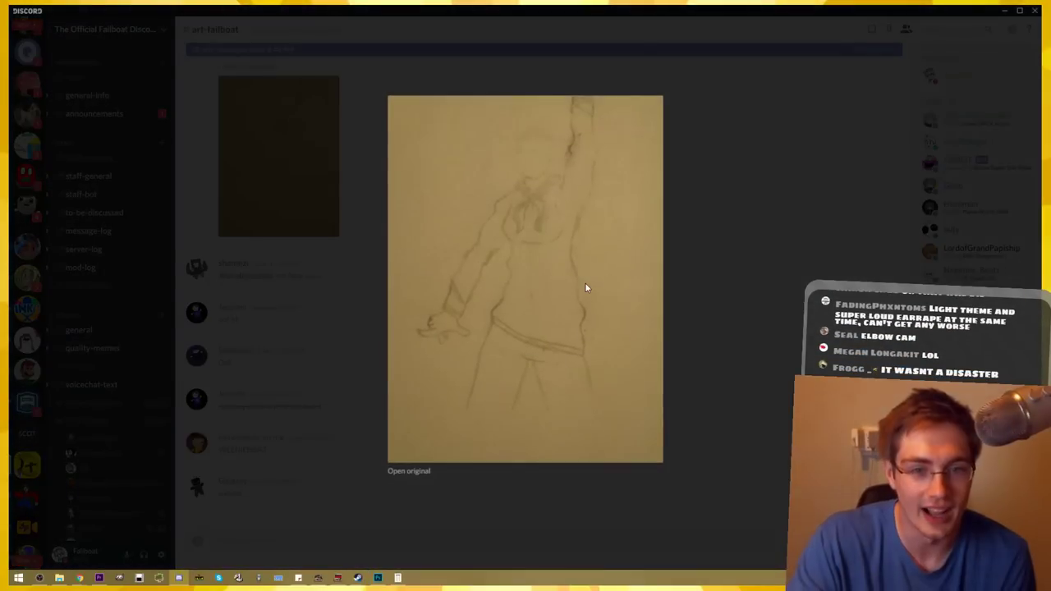
click(696, 306)
scroll(657, 303, up, 2)
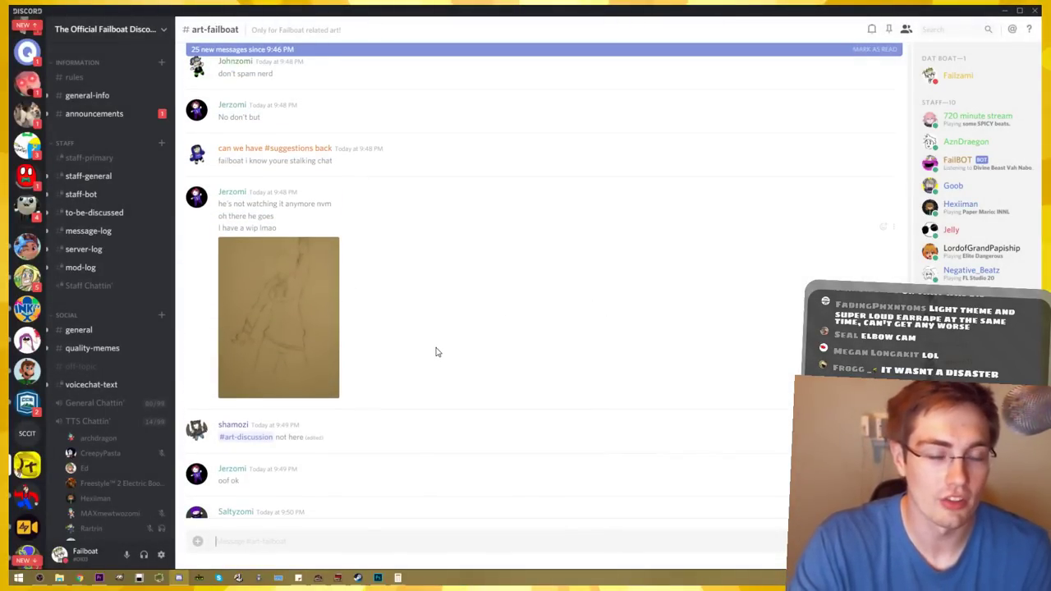
scroll(415, 344, down, 4)
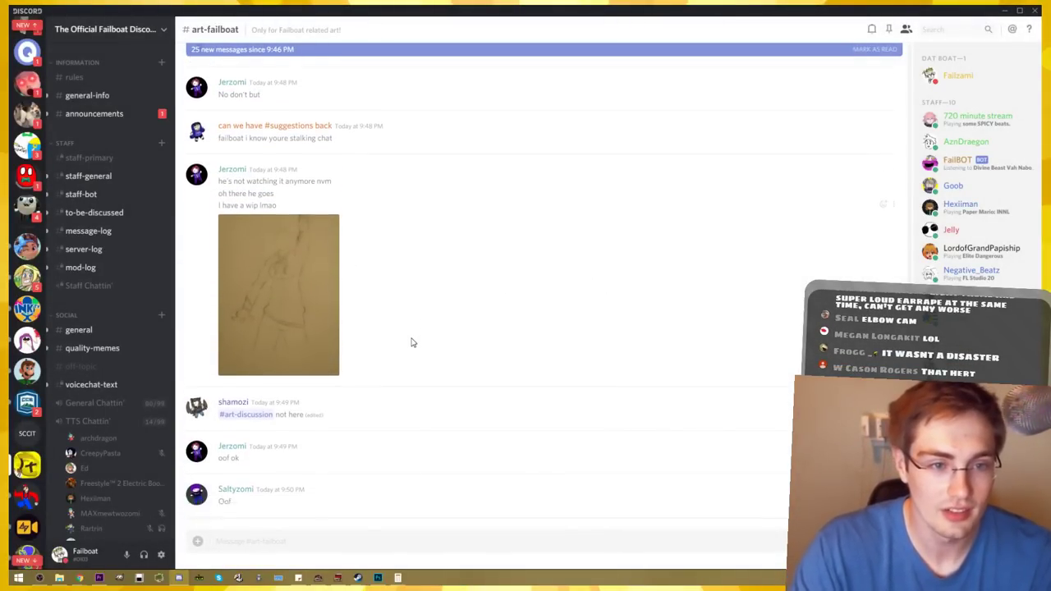
scroll(413, 342, down, 1)
click(370, 339)
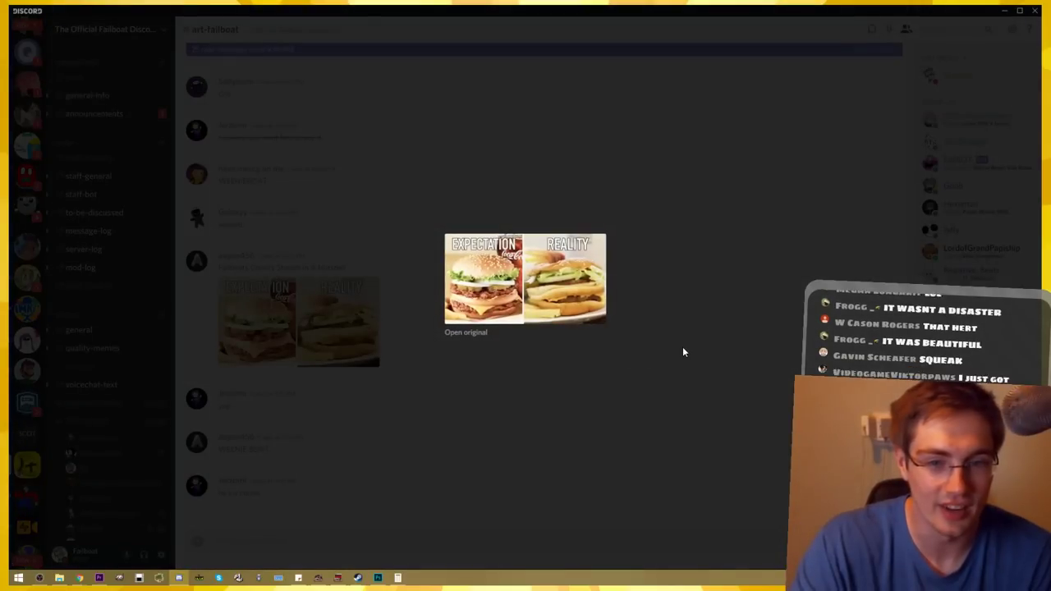
click(682, 351)
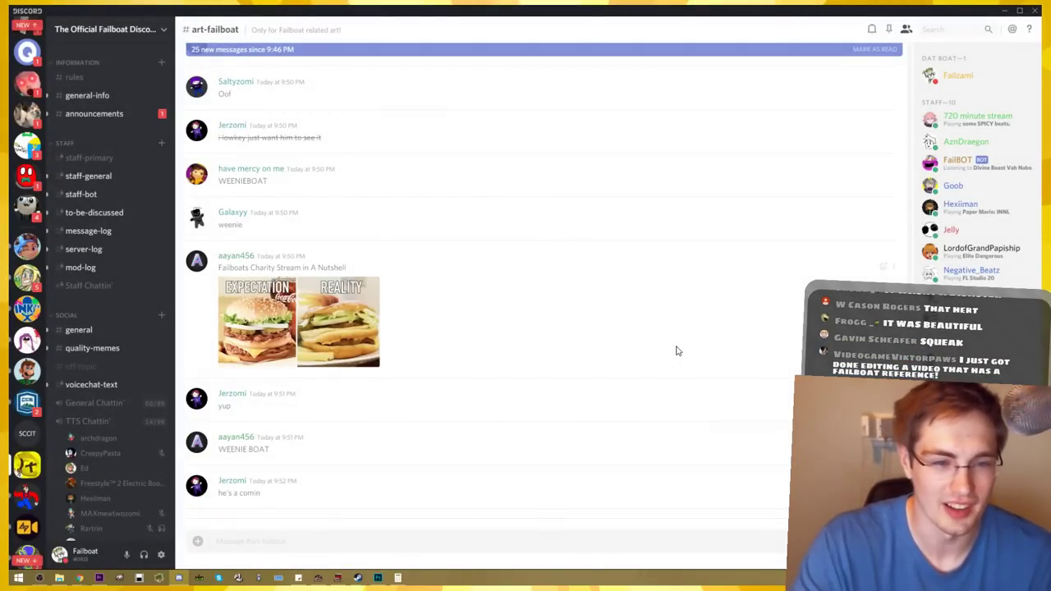
click(331, 322)
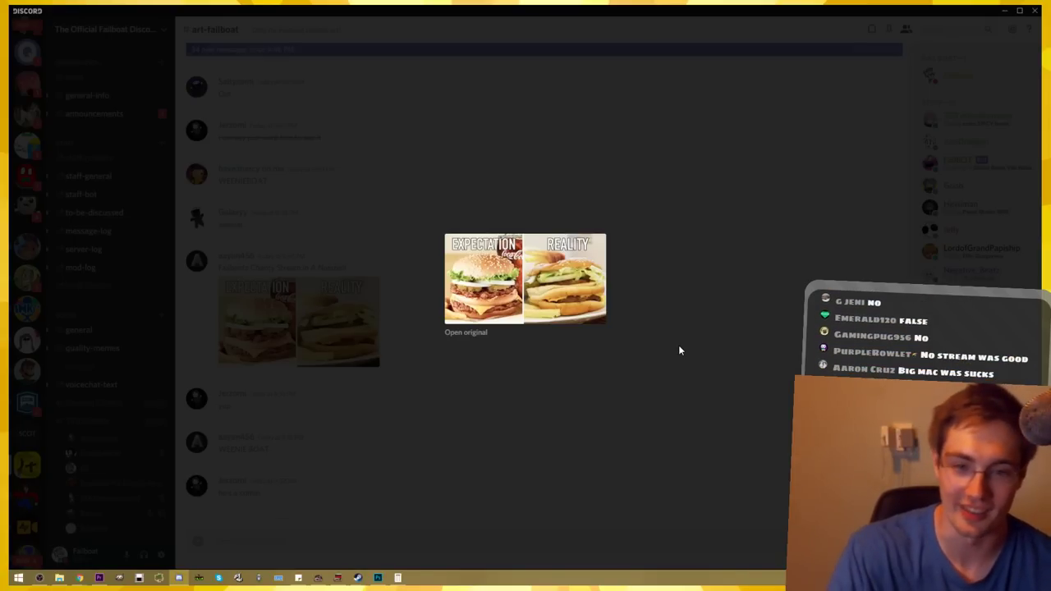
click(678, 350)
scroll(559, 335, down, 1)
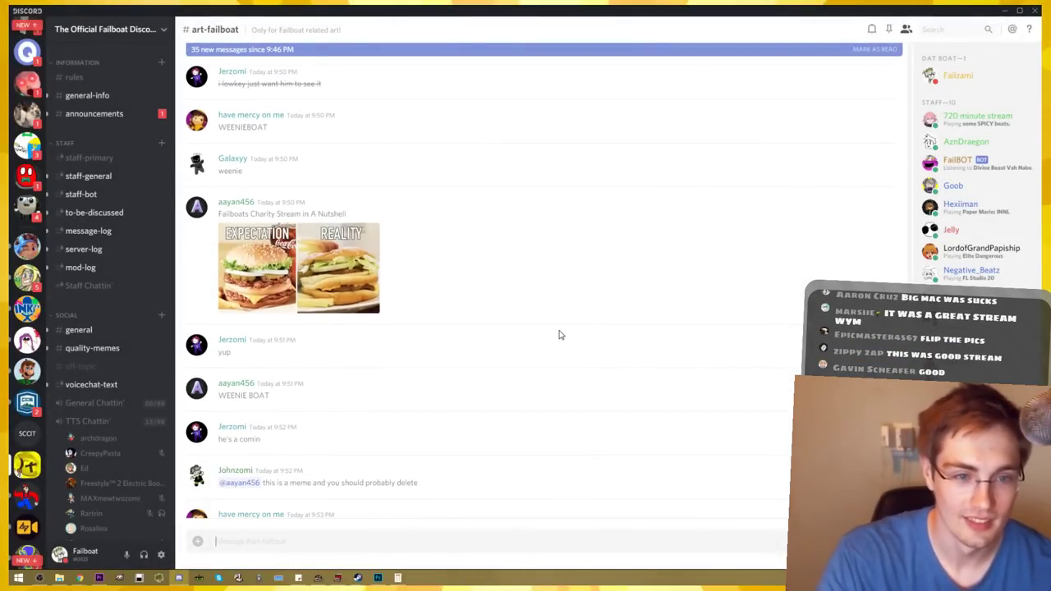
scroll(559, 335, down, 1)
scroll(552, 336, down, 1)
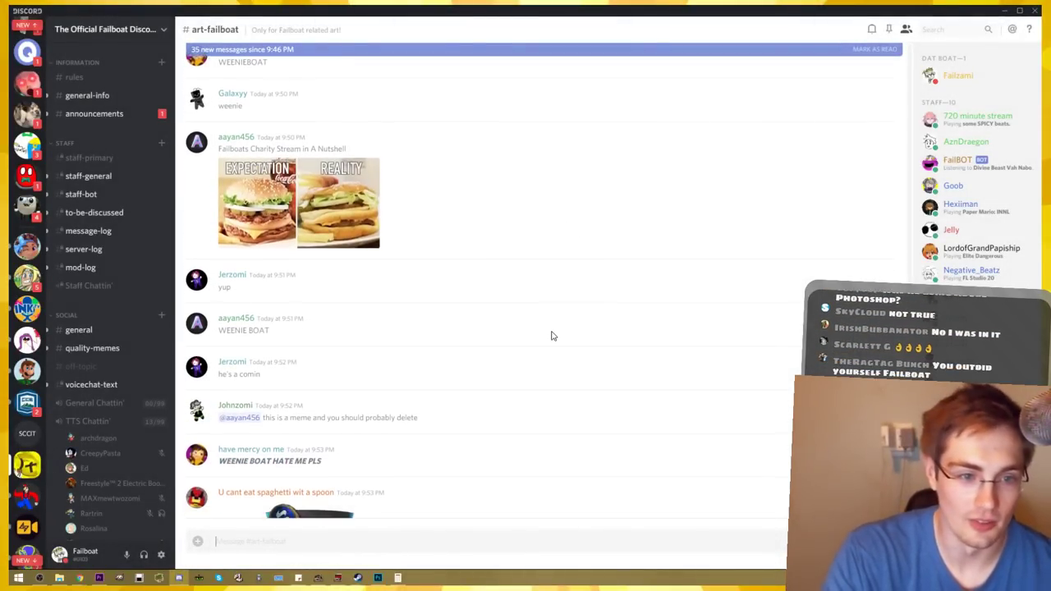
scroll(552, 336, down, 1)
scroll(552, 336, down, 2)
scroll(552, 336, down, 1)
click(402, 337)
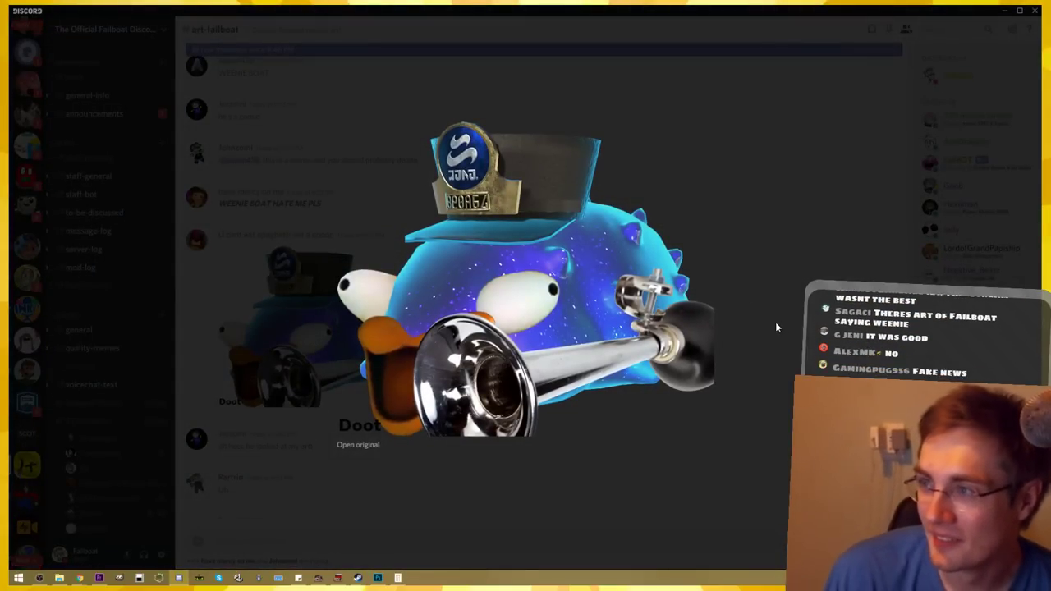
click(805, 283)
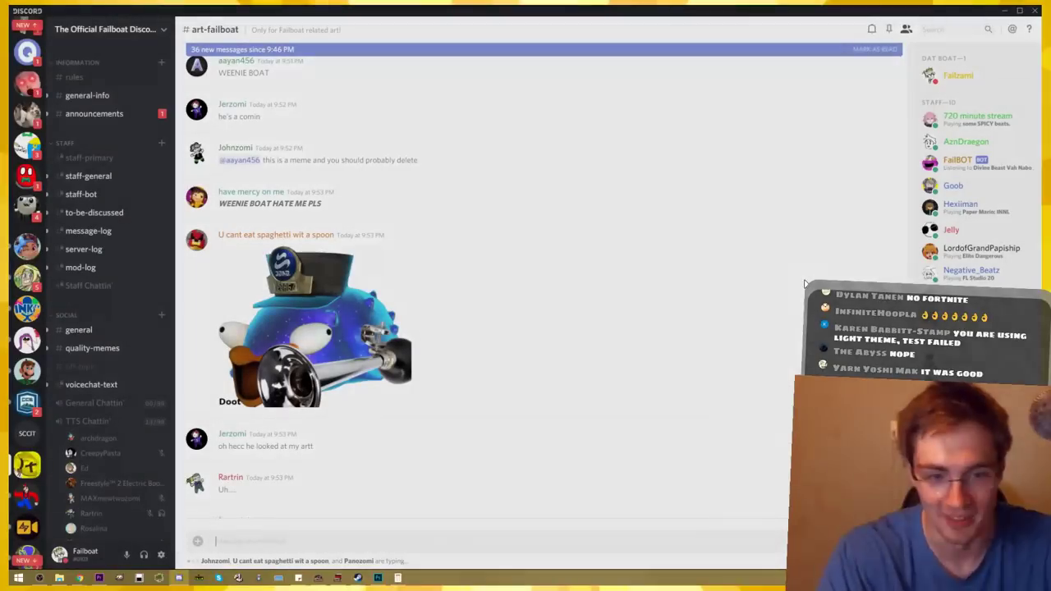
scroll(616, 251, down, 3)
scroll(558, 249, down, 2)
scroll(557, 251, down, 2)
Keep the full-screen yellow sunburst graphic showing with Photoshop out of view
scroll(557, 251, down, 2)
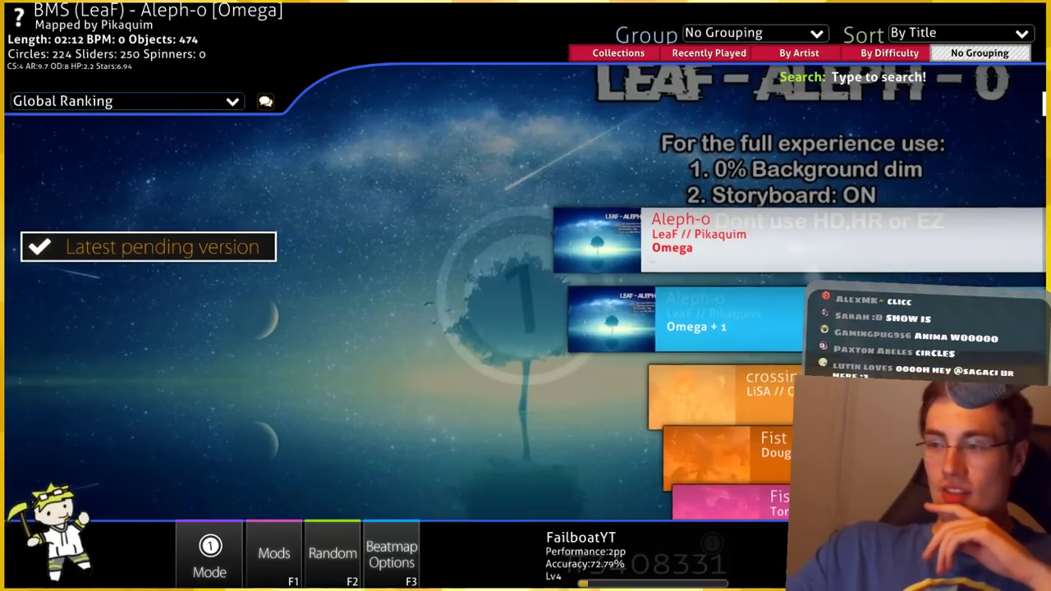
Scroll the song list back to Aleph-o [Omega] and start the map
scroll(821, 288, down, 5)
scroll(821, 288, down, 5)
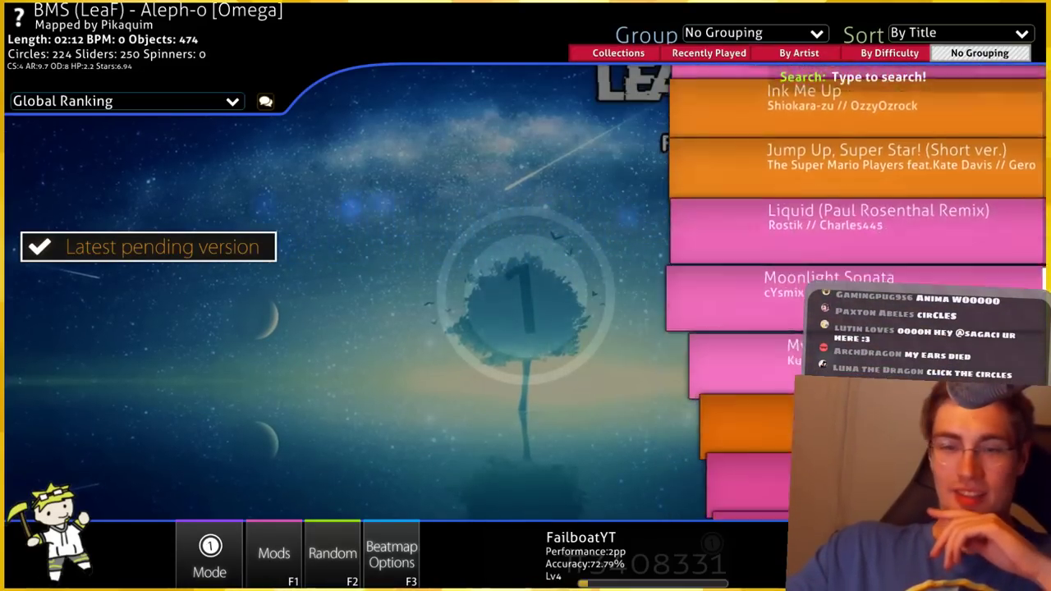
scroll(822, 287, down, 3)
scroll(759, 240, up, 10)
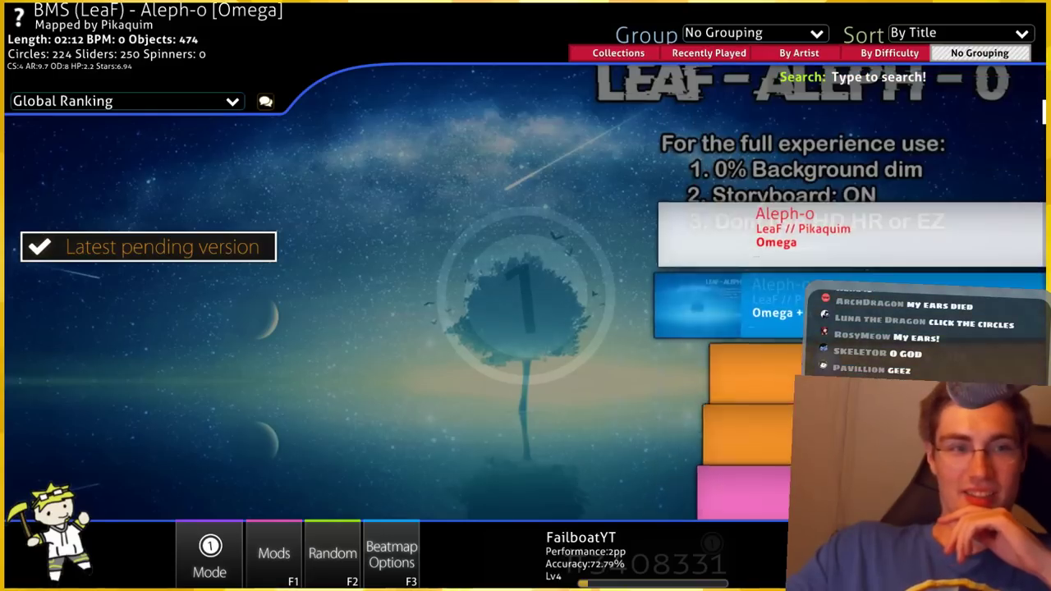
click(780, 248)
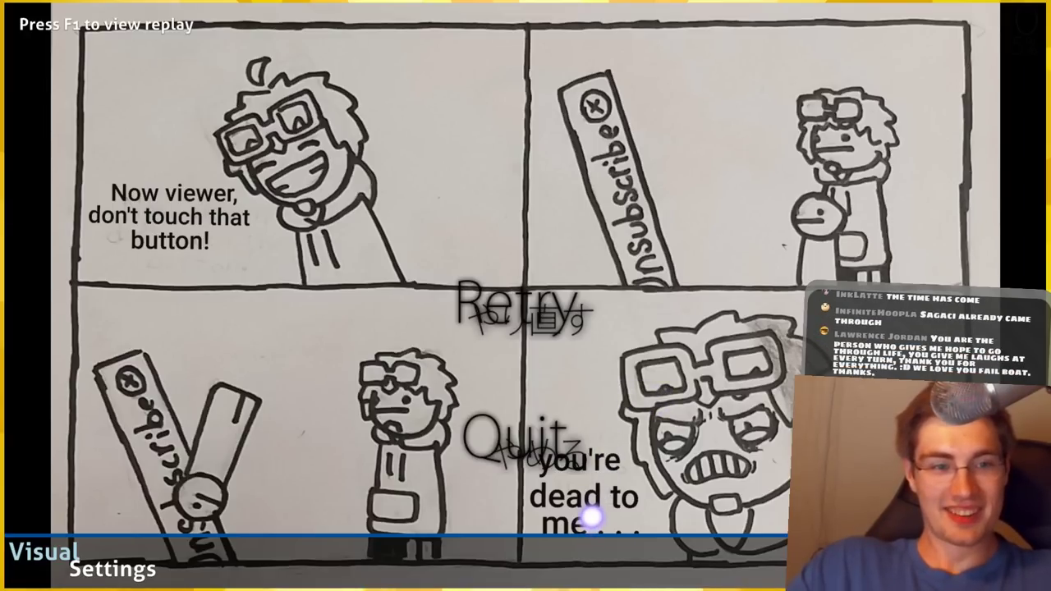
Exit the fail screen back to song select with Aleph-o [Omega] highlighted
key(Escape)
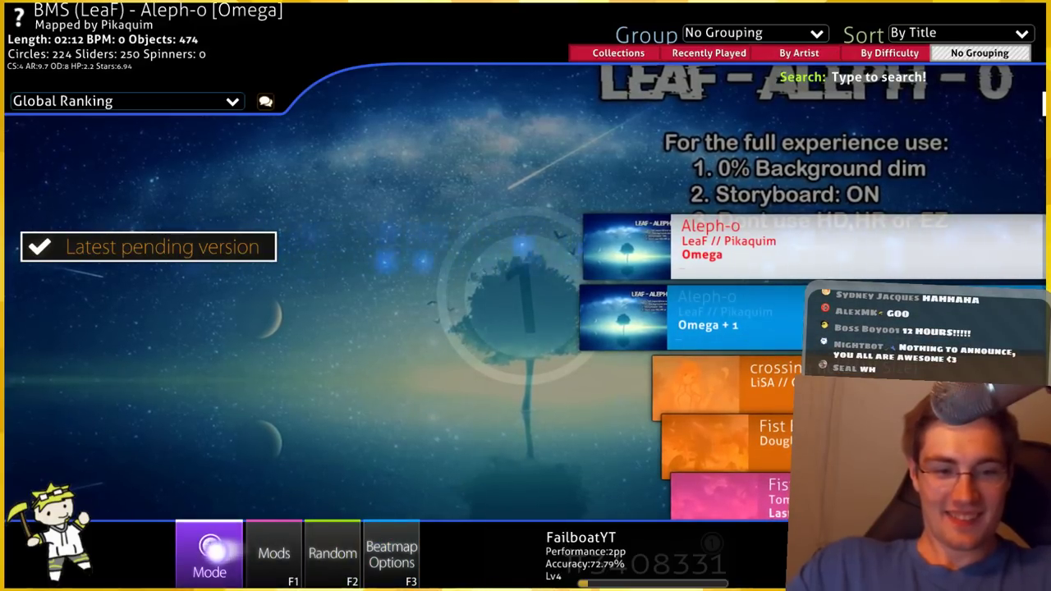
Restart Aleph-o [Omega] with the Easy, NoFail and HalfTime mods enabled
click(729, 262)
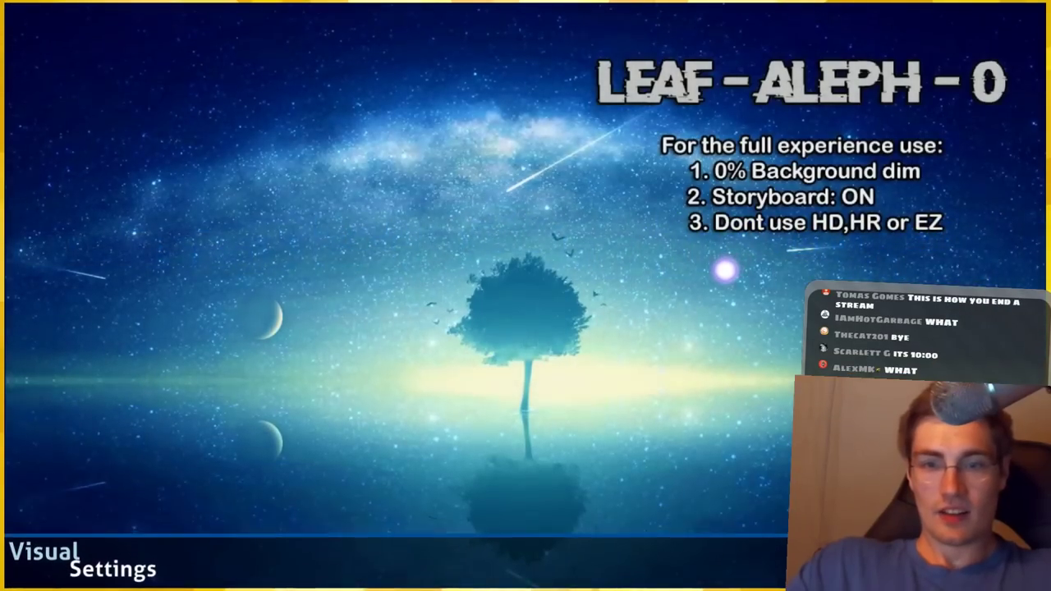
key(Escape)
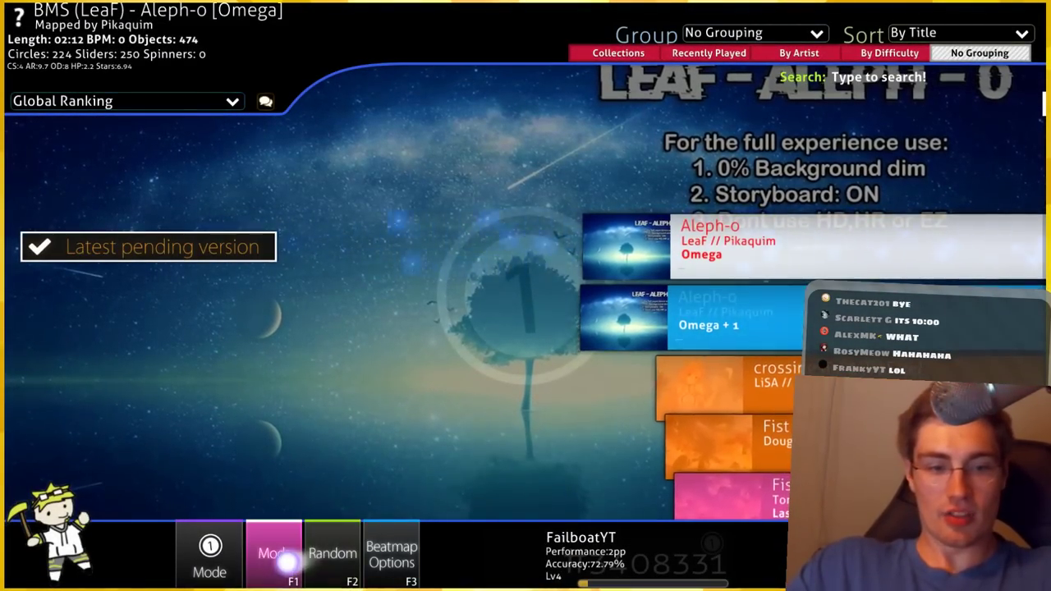
click(280, 556)
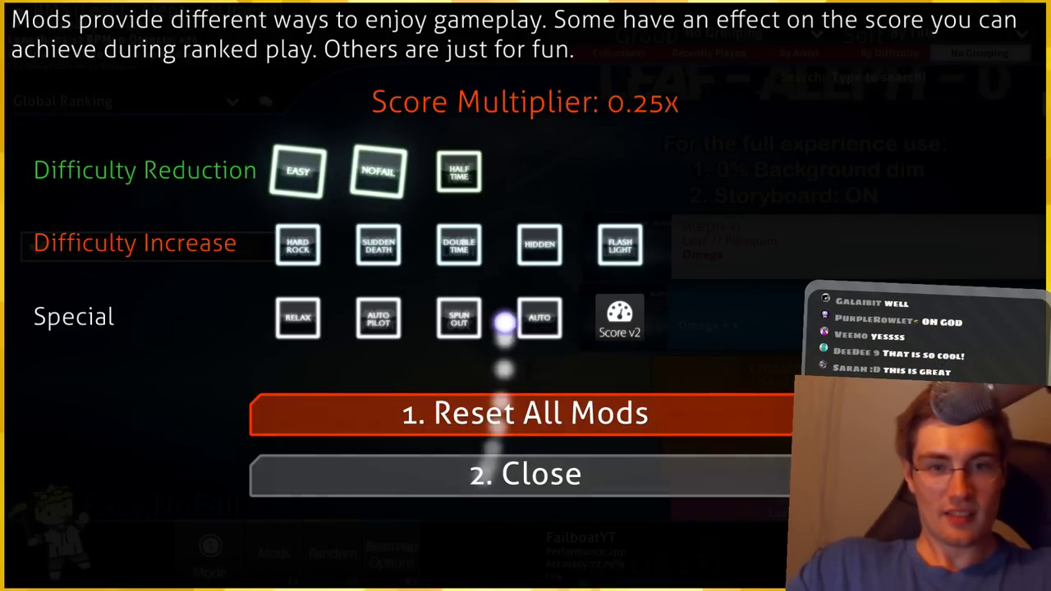
click(520, 474)
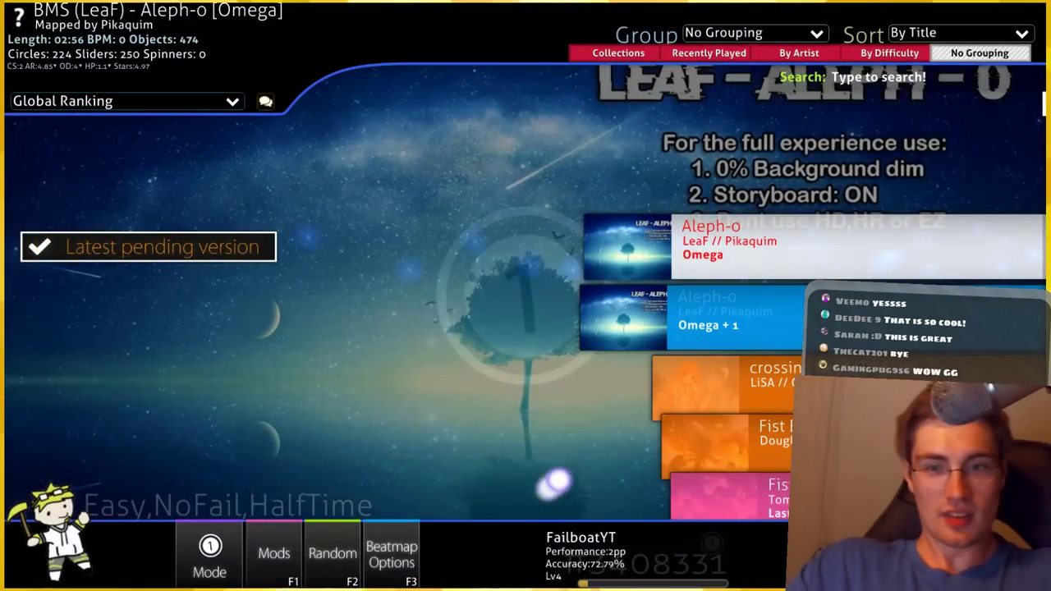
click(742, 259)
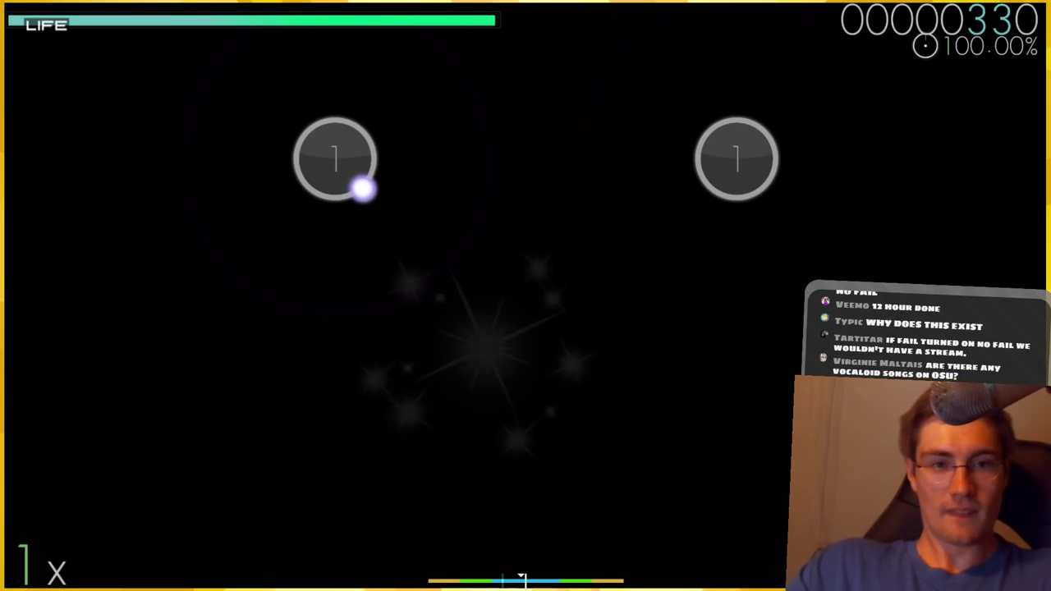
Hit the upper-left opening circle and the numbered cluster through circle 8
click(338, 166)
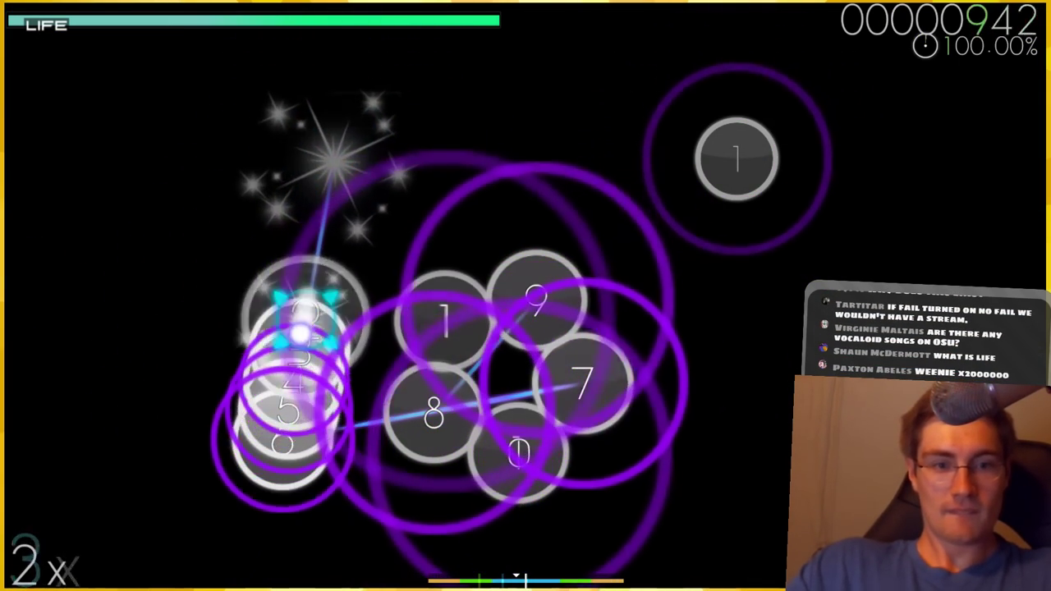
click(288, 386)
click(533, 312)
click(499, 305)
click(460, 320)
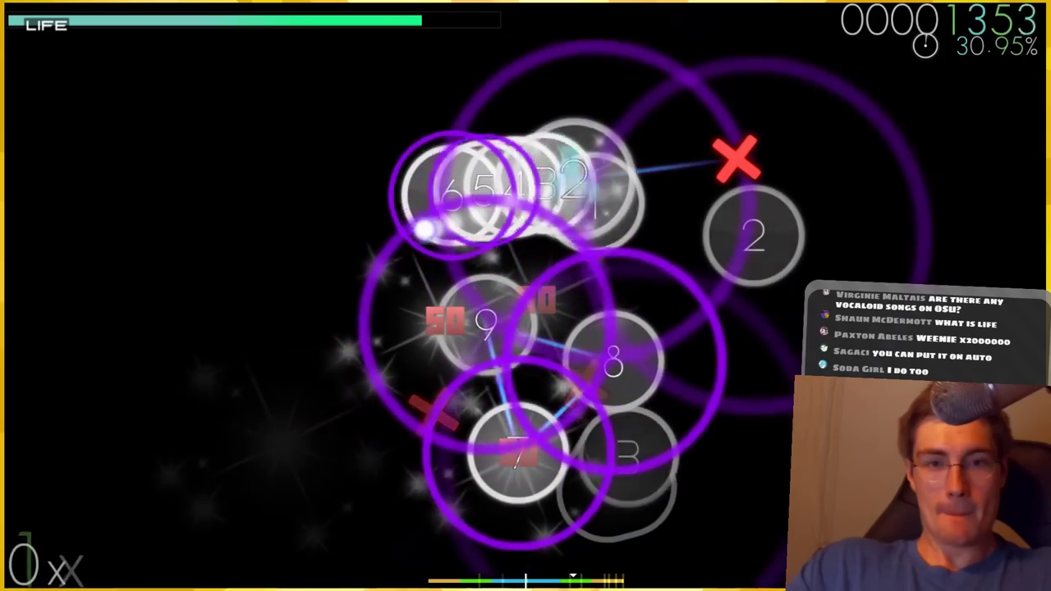
click(613, 361)
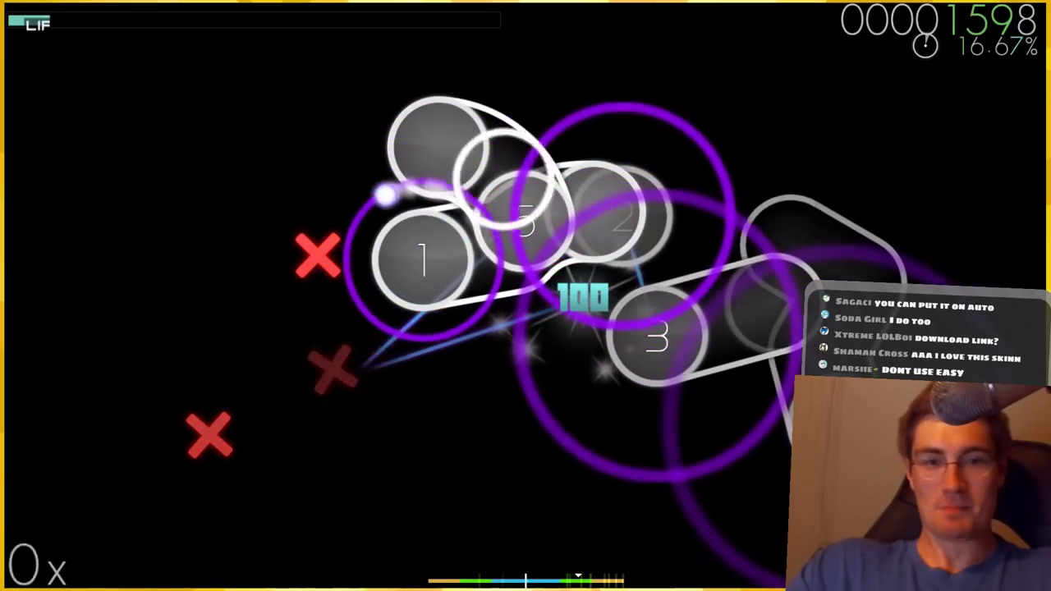
Hit the top slider, the next circles, and the centre sliders
click(760, 176)
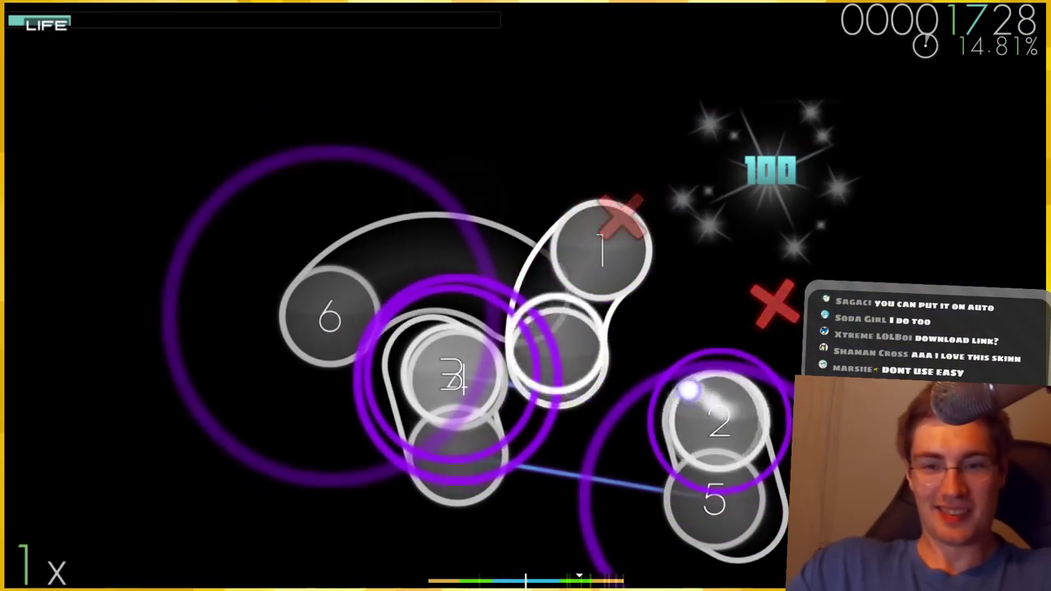
click(394, 291)
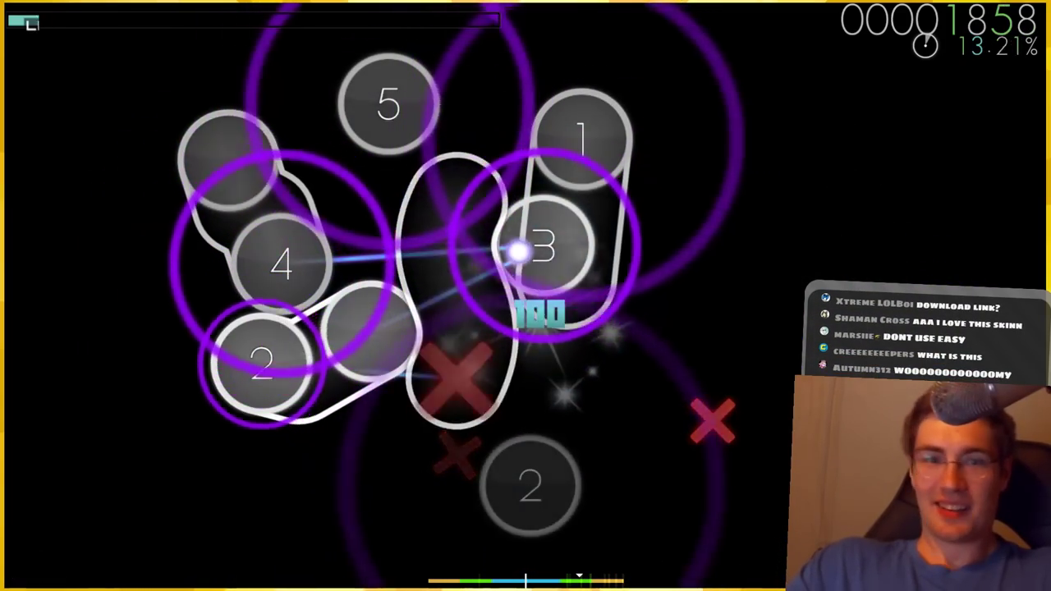
click(500, 282)
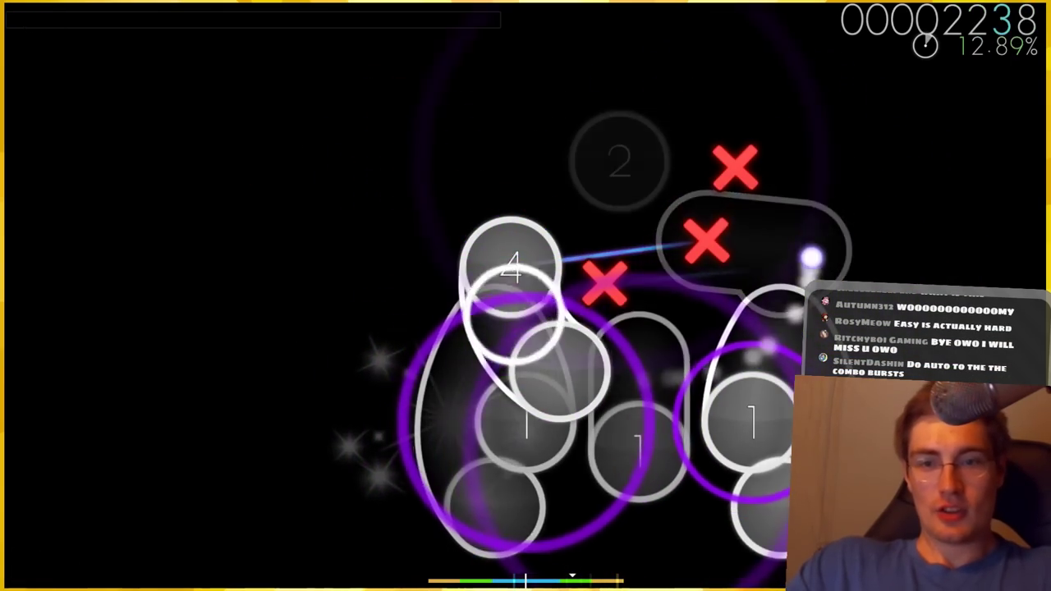
click(636, 444)
click(538, 259)
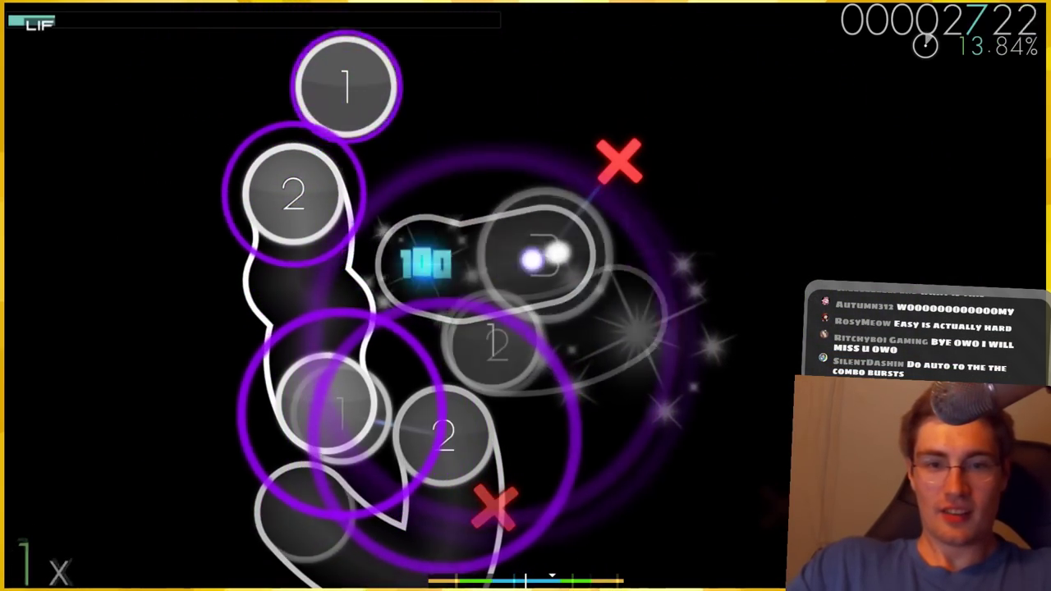
click(282, 203)
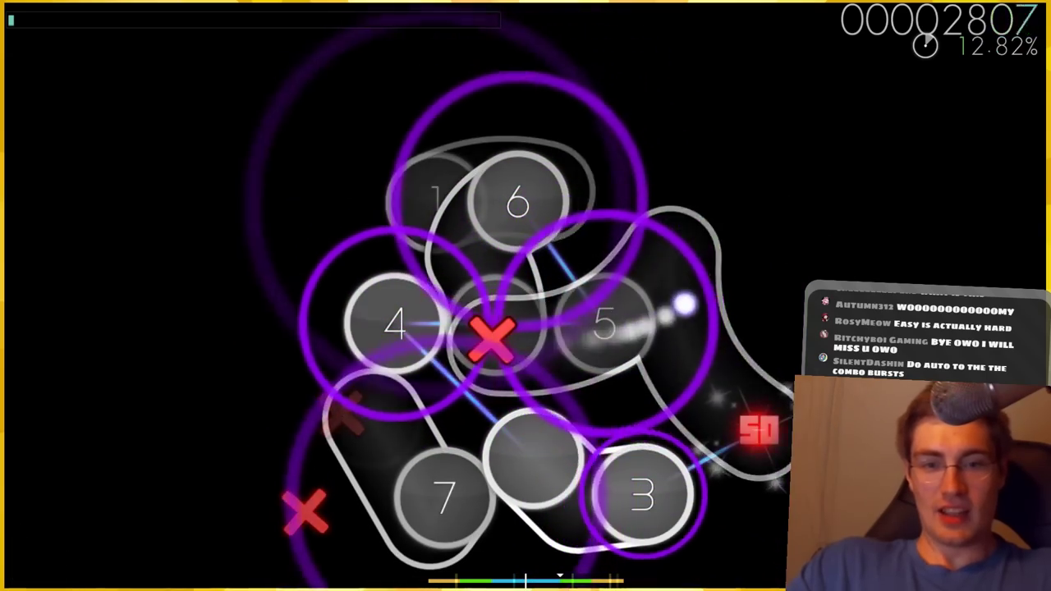
click(482, 199)
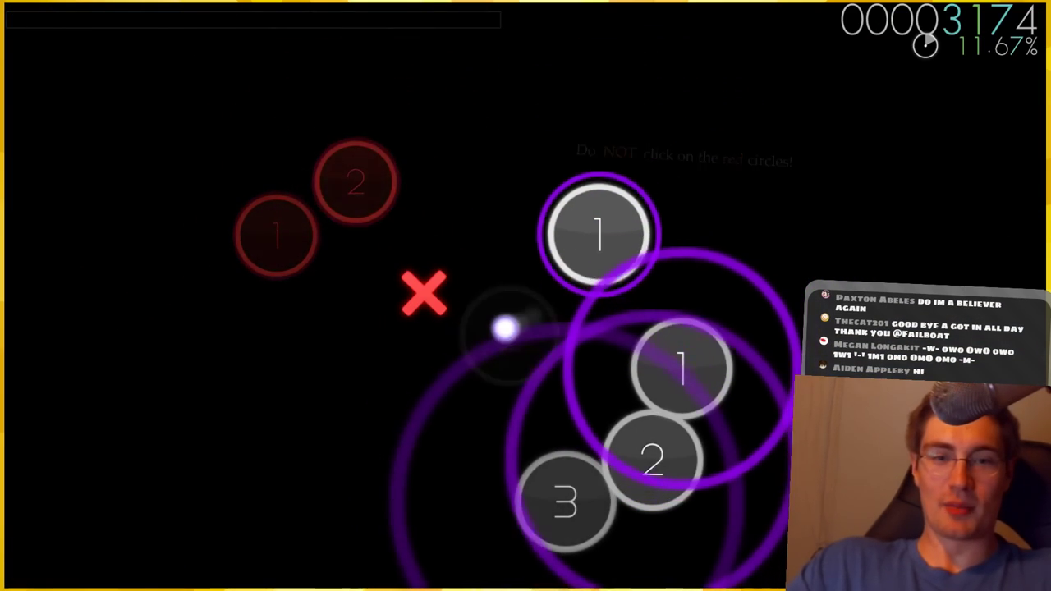
Hit circles 2 and 3, the blue-ringed right circle, then the upper-middle and bottom circles
click(650, 458)
click(565, 501)
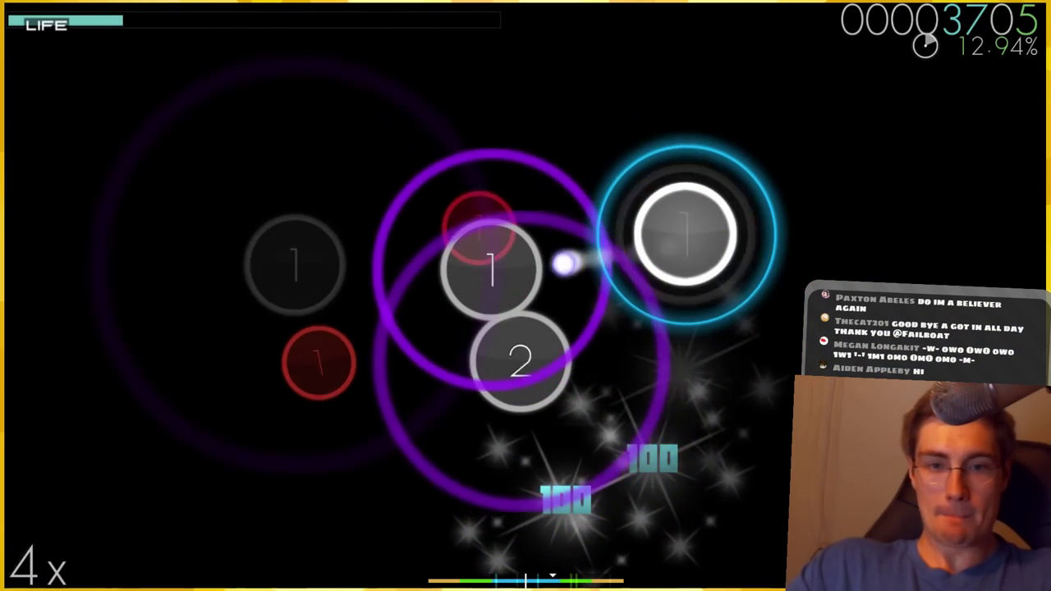
click(674, 238)
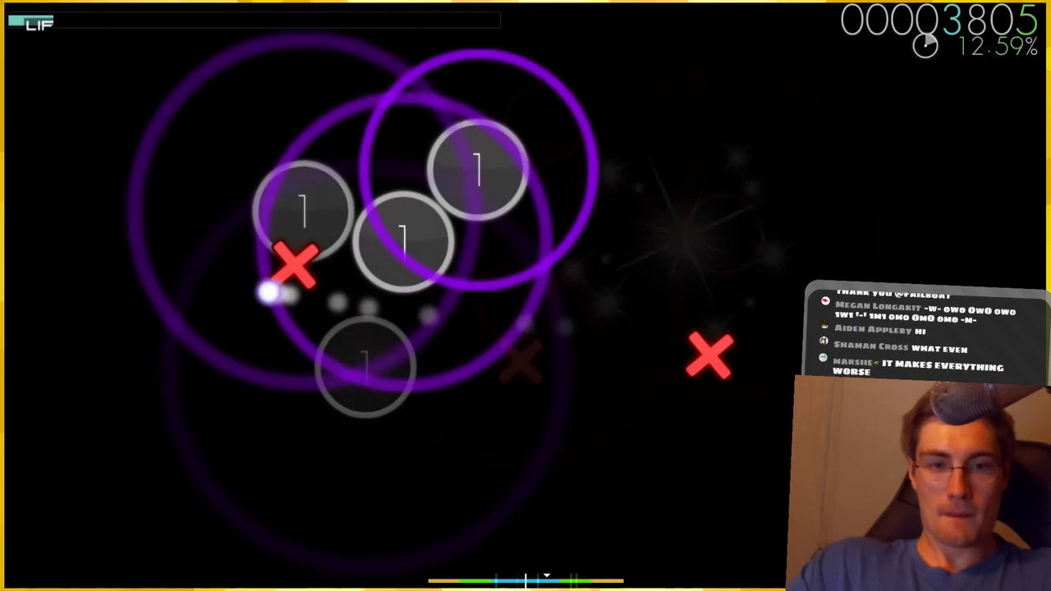
click(479, 168)
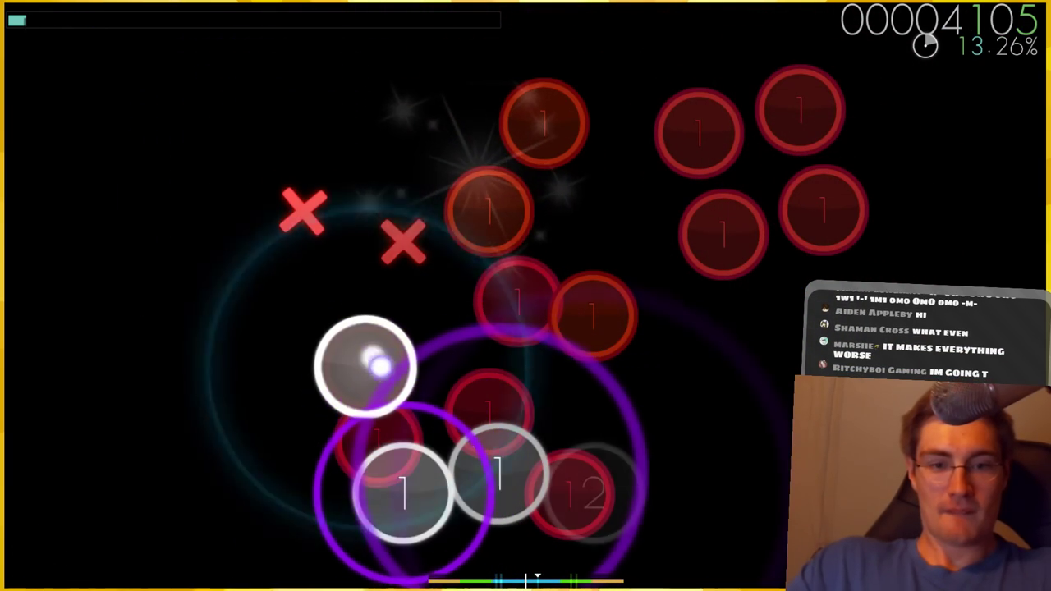
click(392, 484)
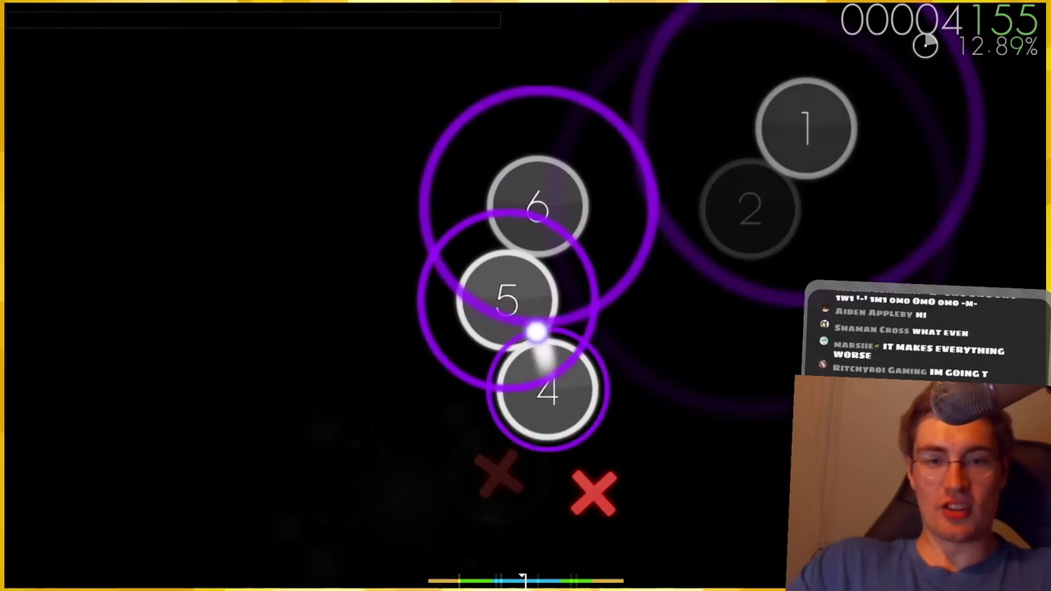
Hit circles 6, 1, 2, 3 and 4 and the following notes, reaching about 6,465 points
click(538, 205)
click(804, 127)
click(749, 208)
click(769, 294)
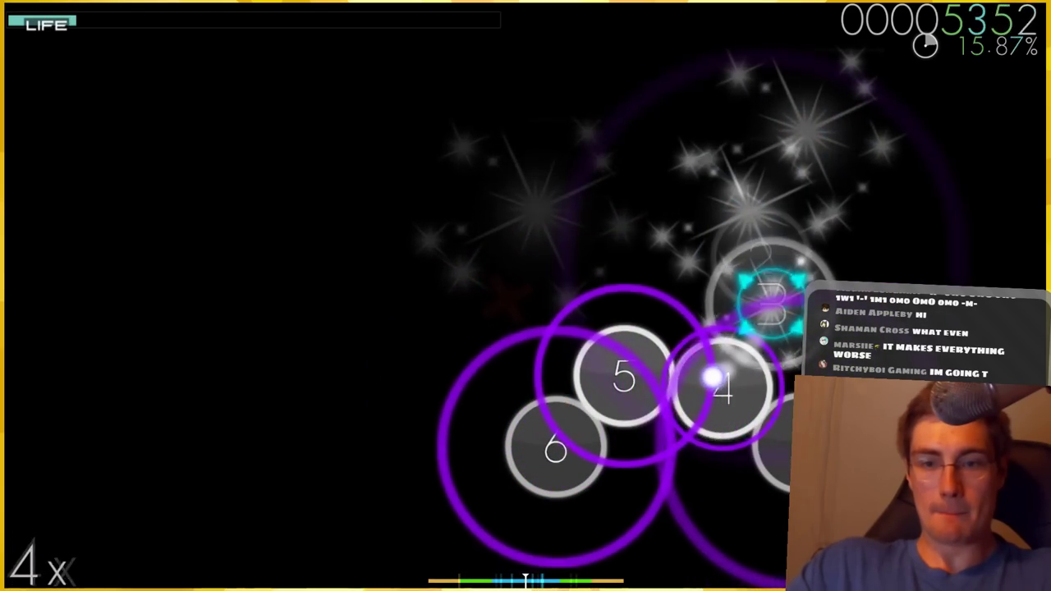
click(713, 377)
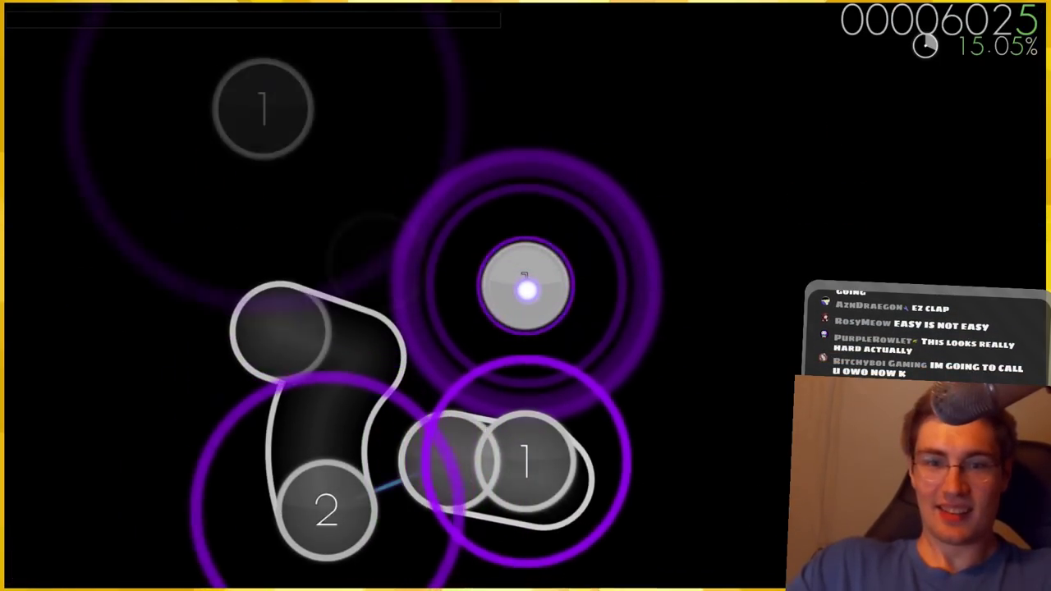
click(448, 277)
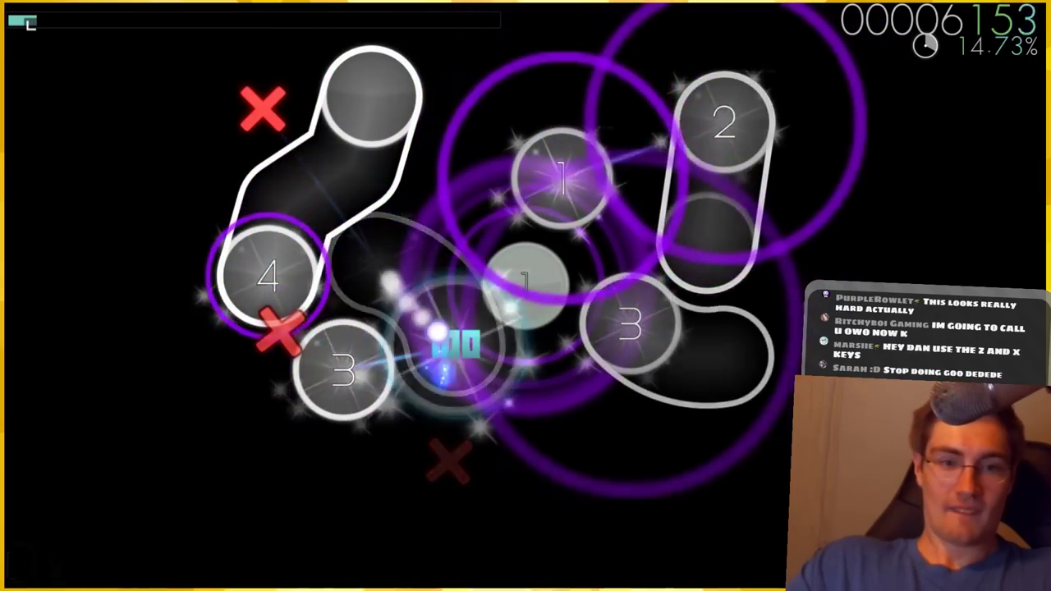
click(632, 332)
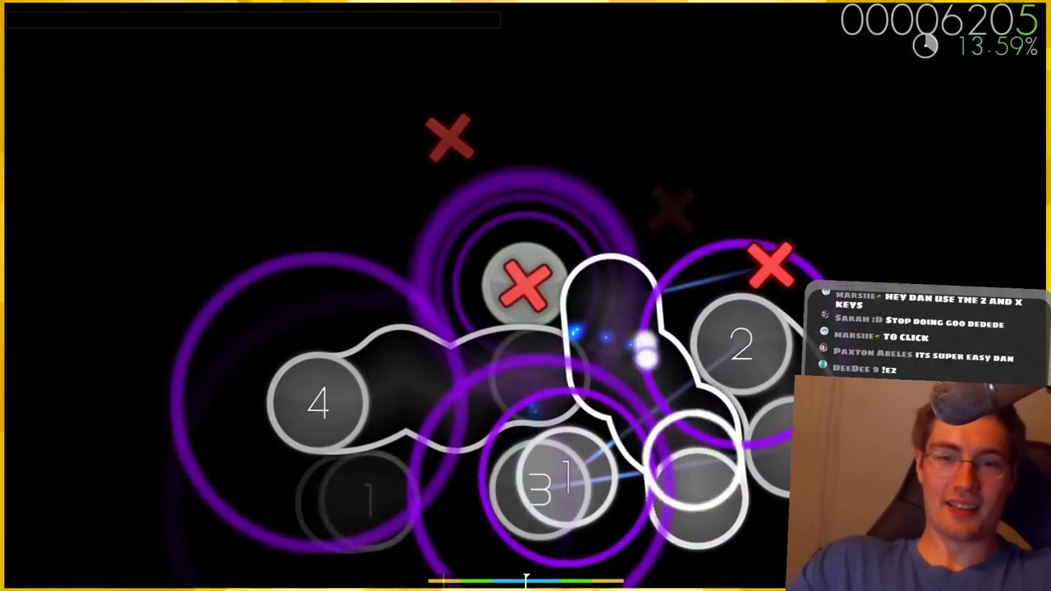
click(526, 284)
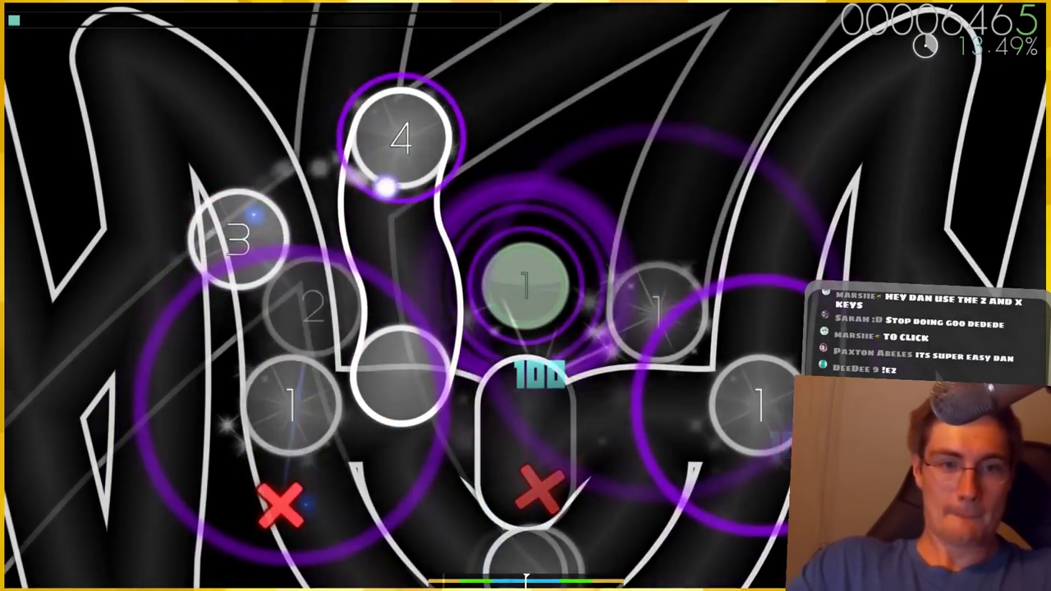
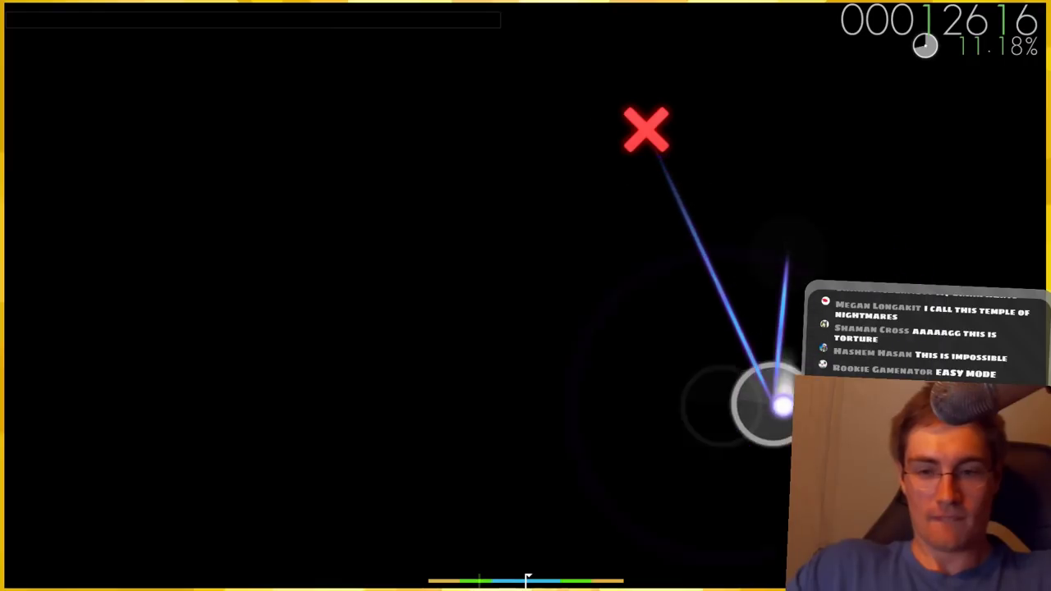
Play the opening combos of Aleph-0 [Omega], hitting circles in sequence
click(790, 327)
click(638, 487)
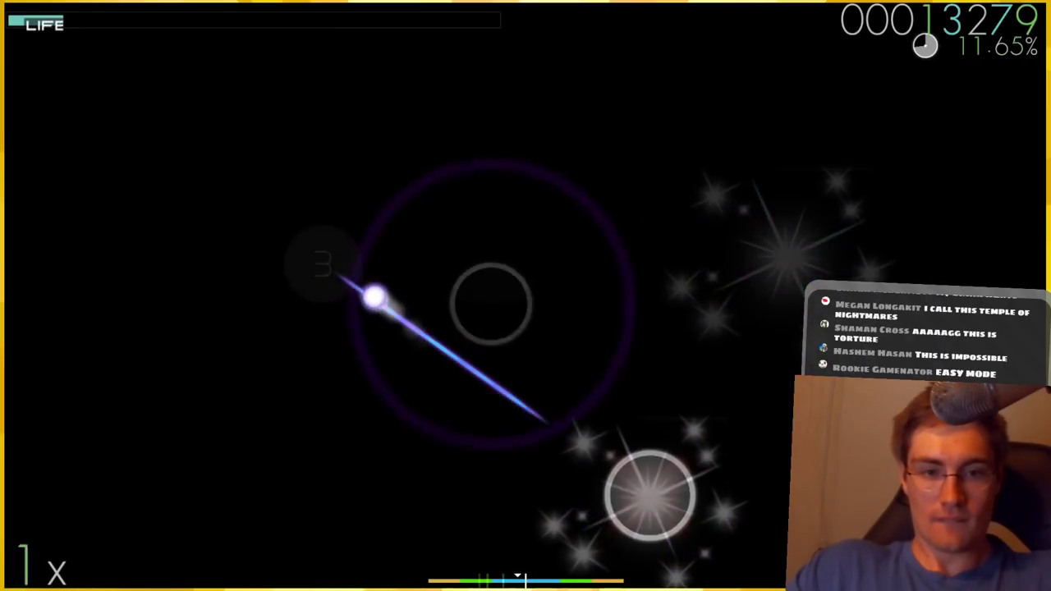
click(329, 267)
click(387, 466)
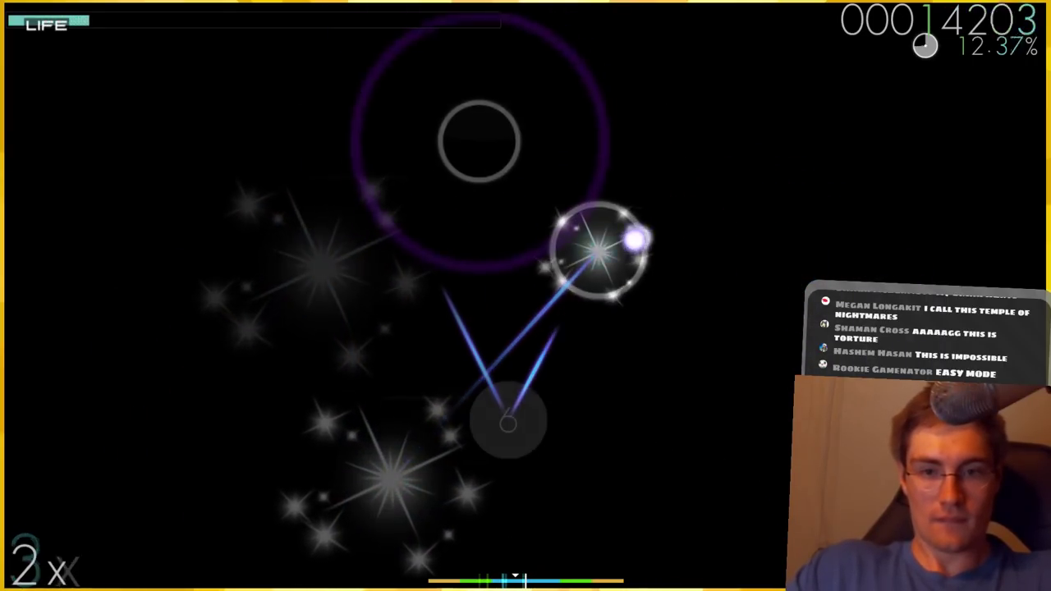
click(598, 245)
click(485, 431)
click(362, 152)
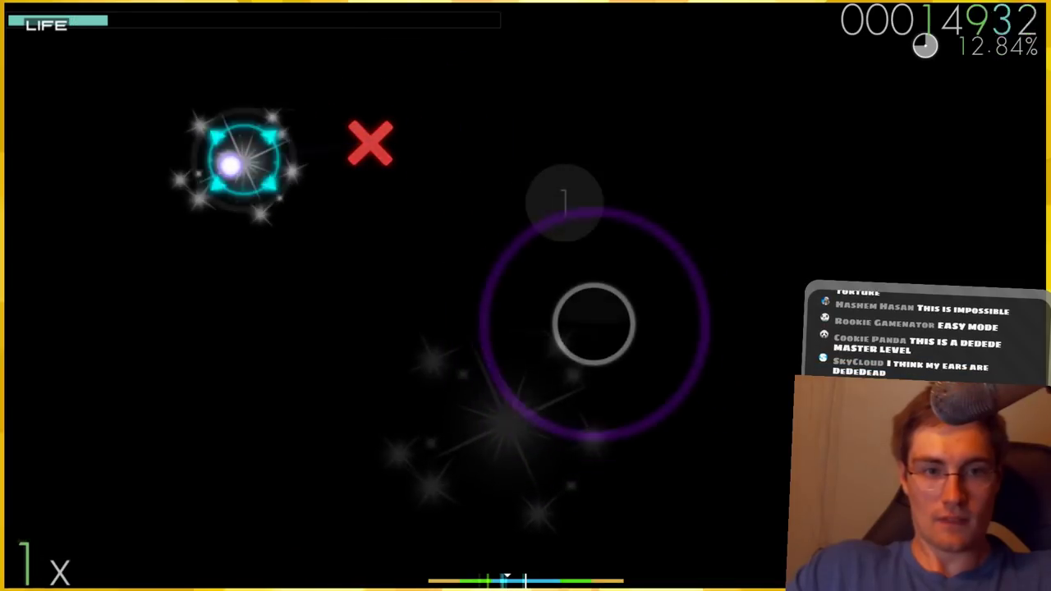
click(538, 196)
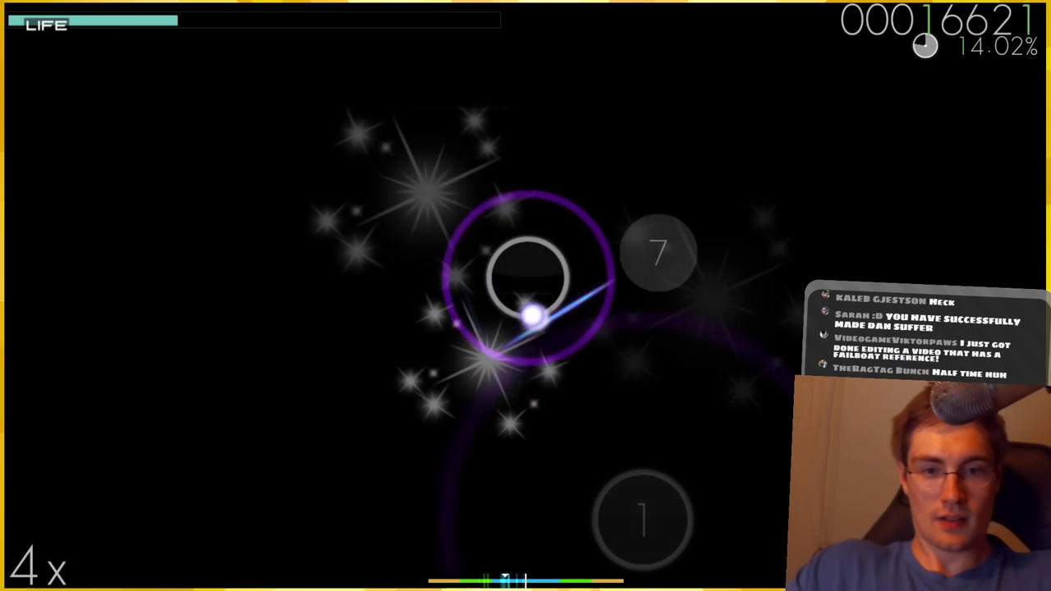
click(659, 253)
click(641, 510)
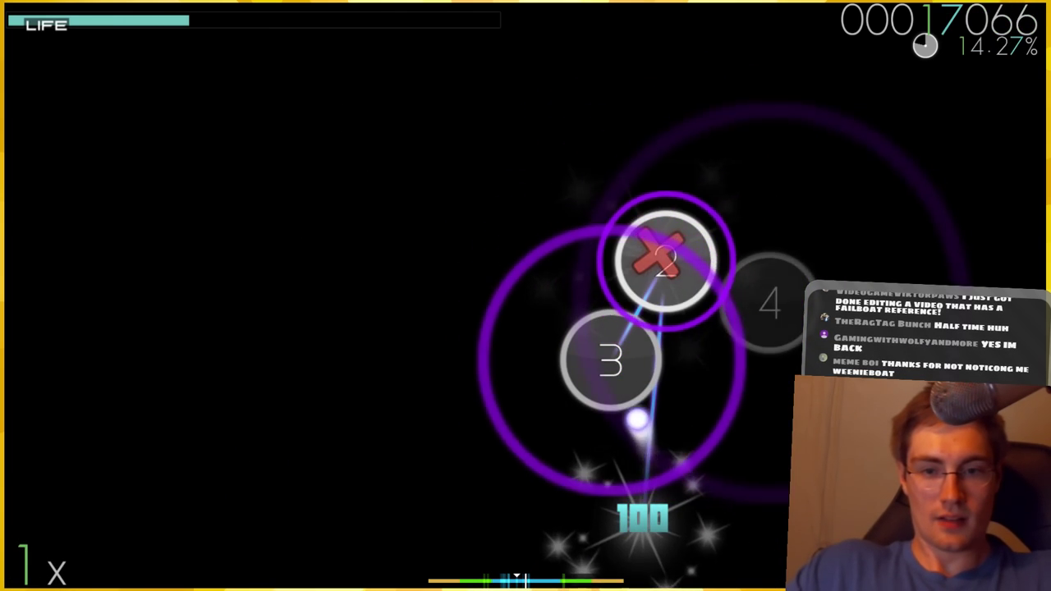
click(605, 353)
click(762, 298)
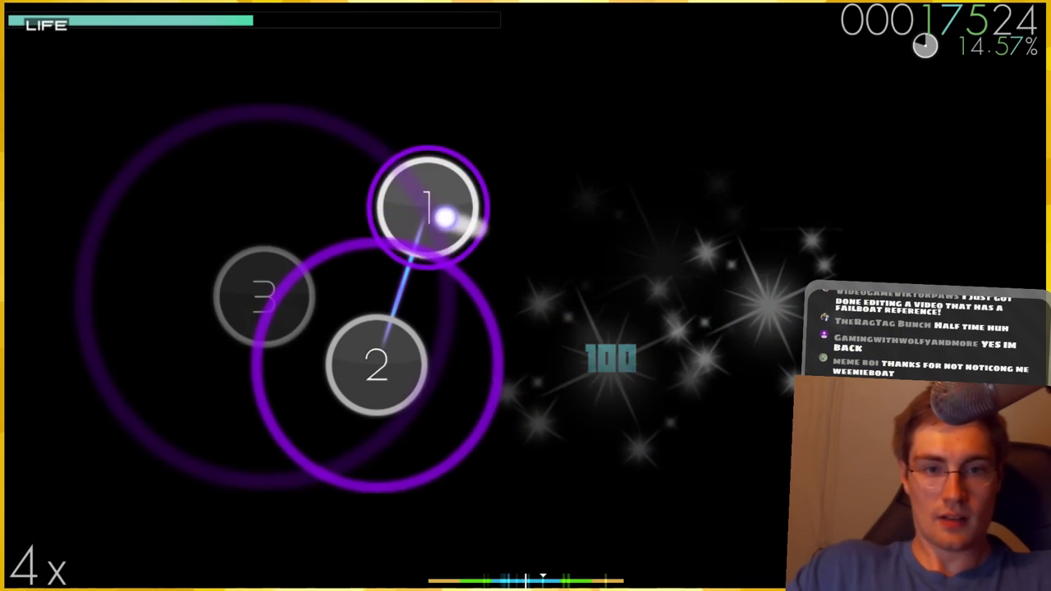
Play through the dense stacked clusters to the ranking screen, ending at 13.96% accuracy
click(431, 209)
click(382, 360)
click(371, 491)
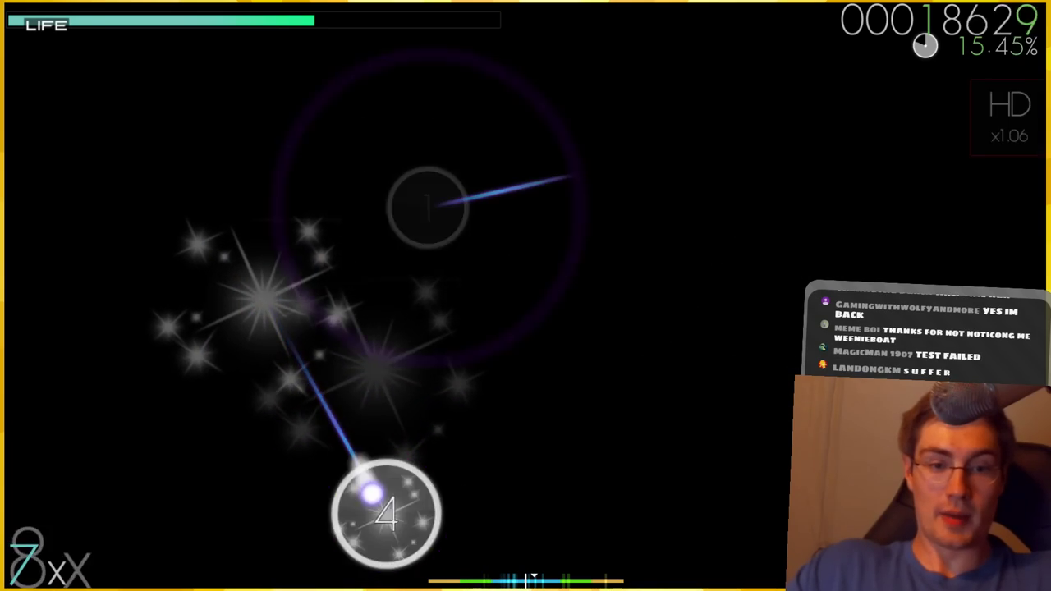
click(460, 197)
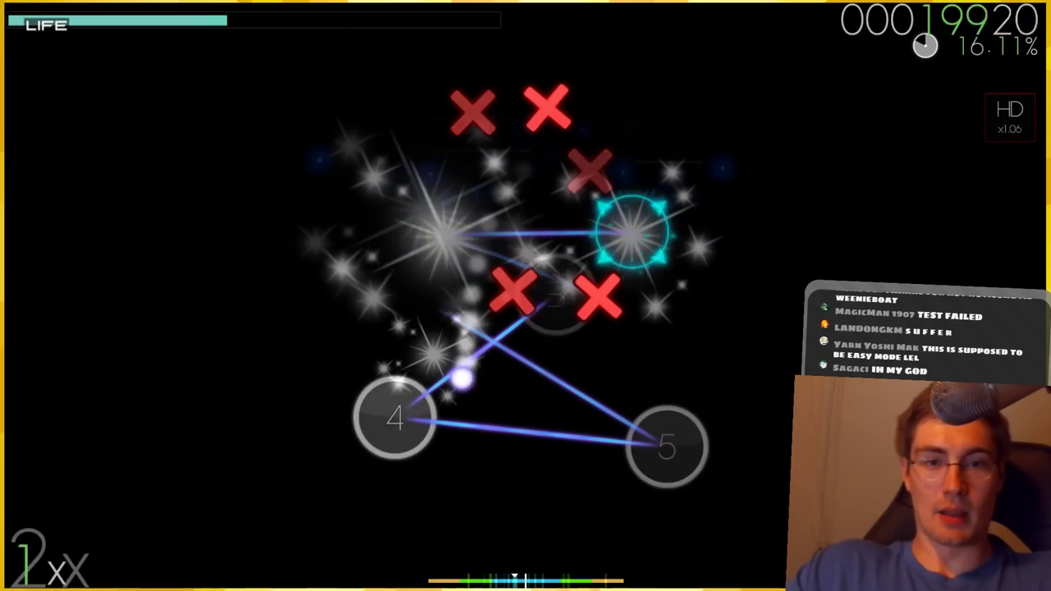
click(492, 345)
click(378, 135)
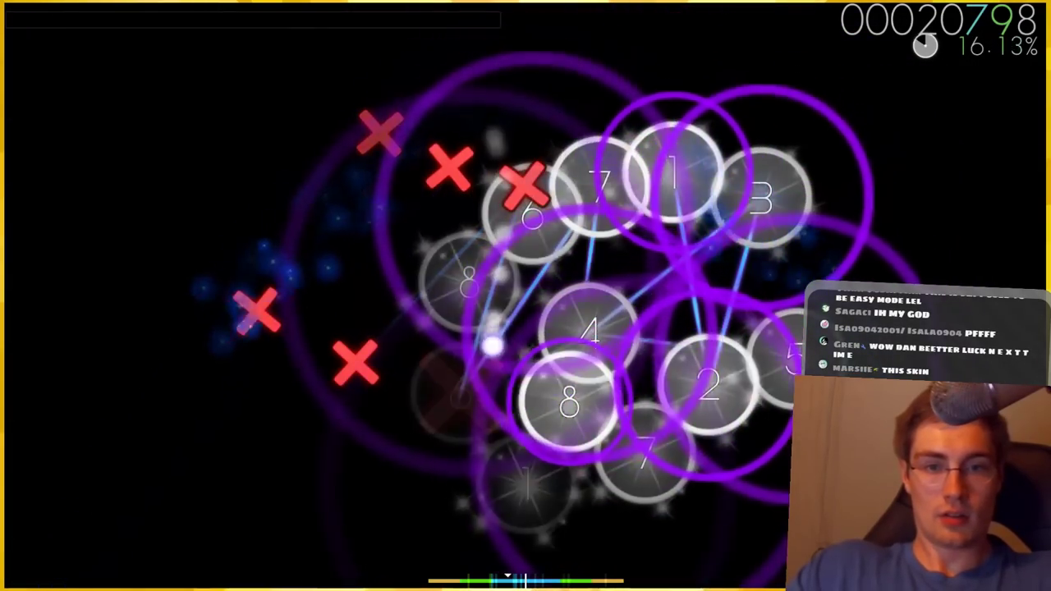
click(599, 184)
click(673, 172)
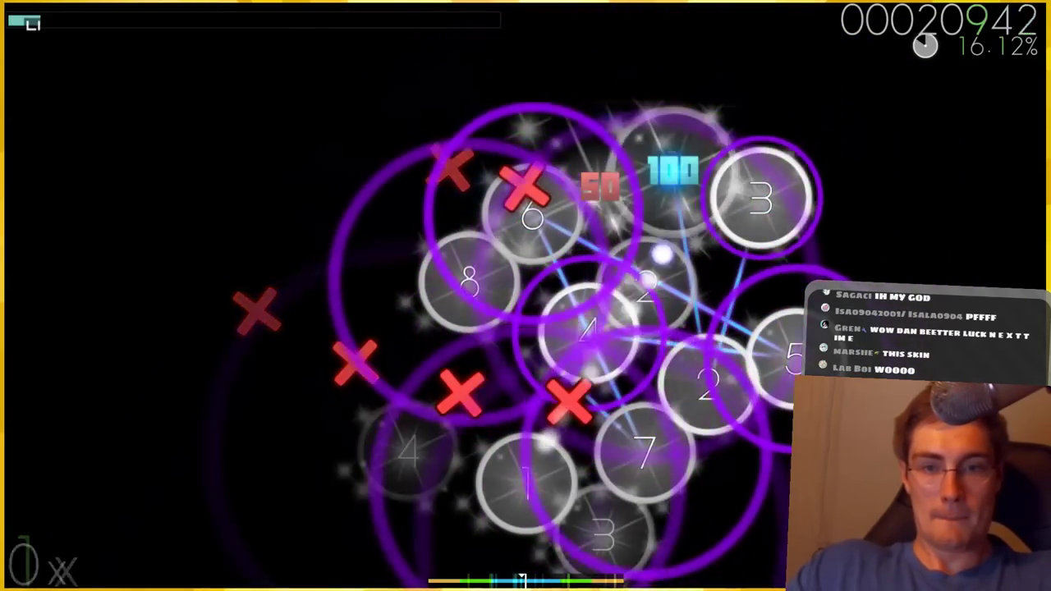
click(587, 261)
click(377, 304)
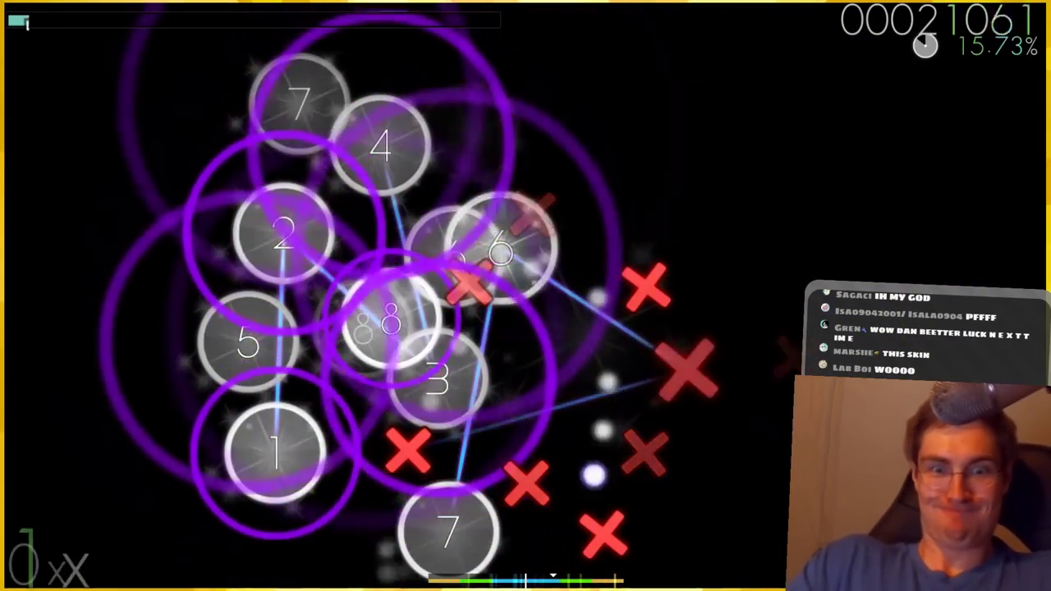
click(452, 259)
click(435, 377)
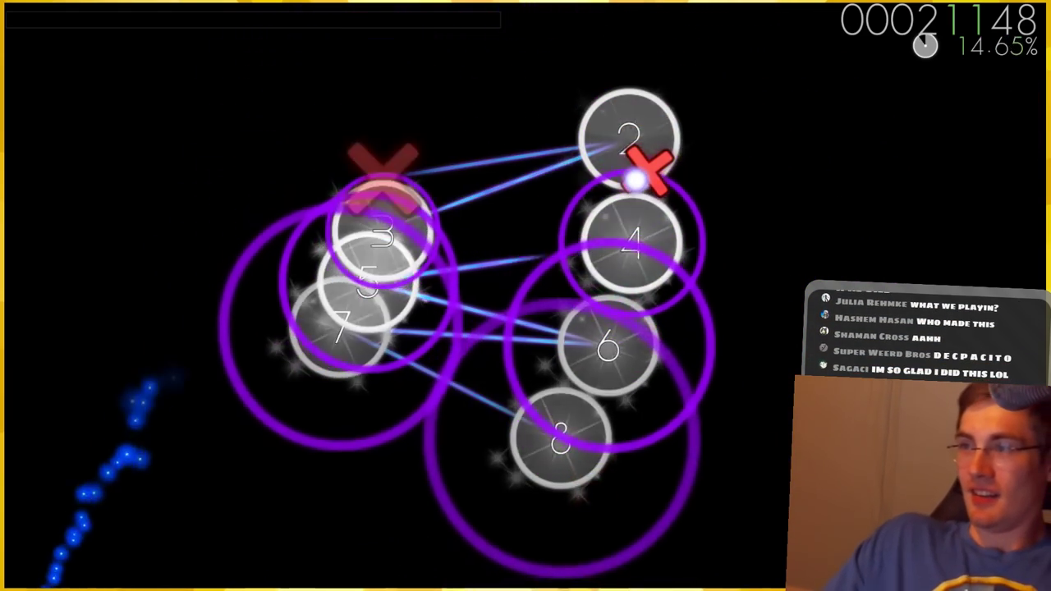
click(636, 176)
click(628, 246)
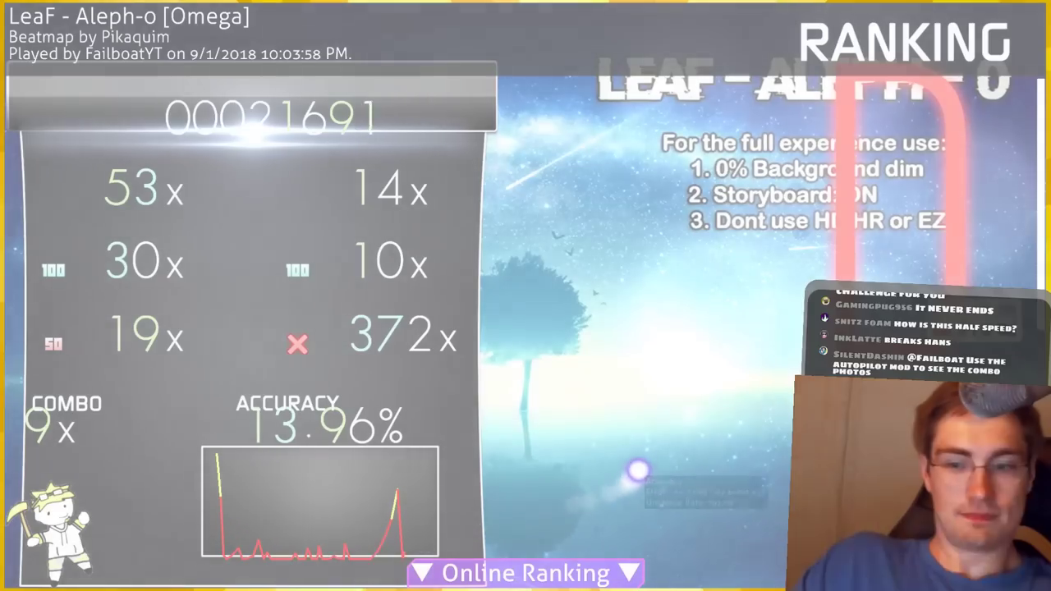
Leave the results and turn off the Easy, NoFail and HalfTime mods
key(Escape)
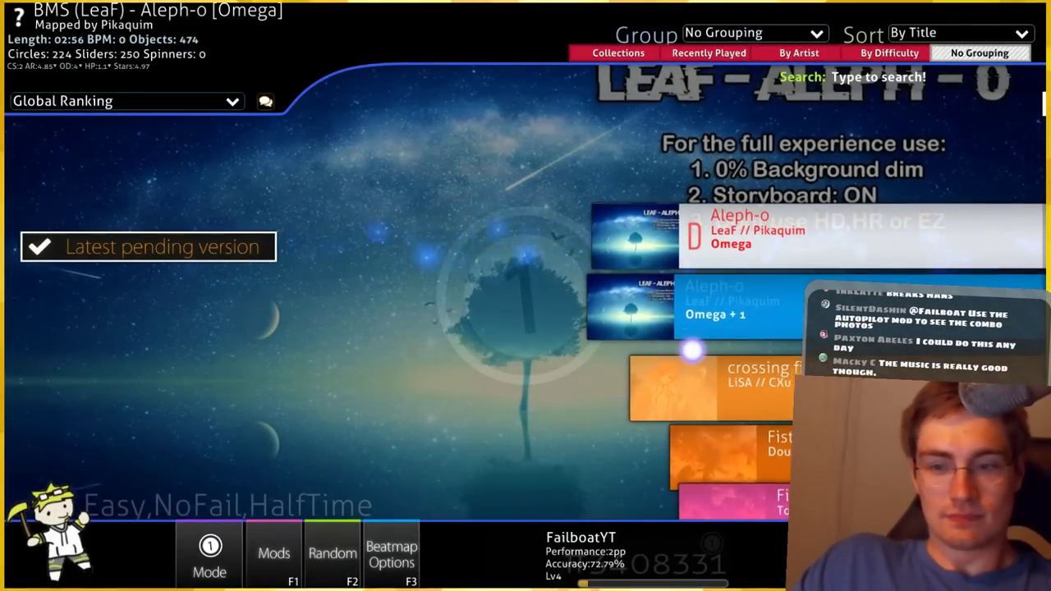
click(289, 554)
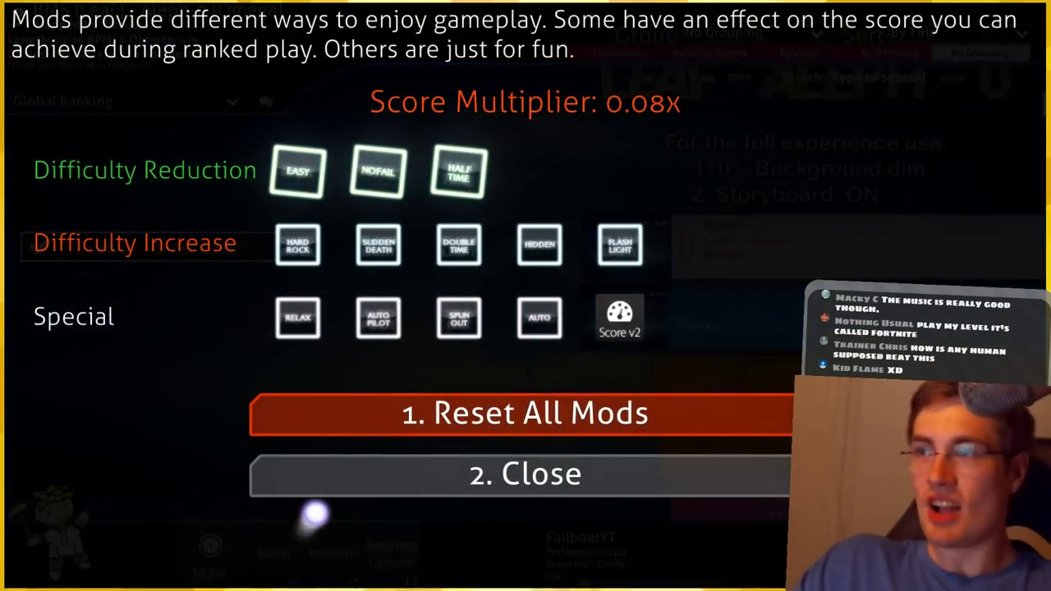
mouse_move(619, 318)
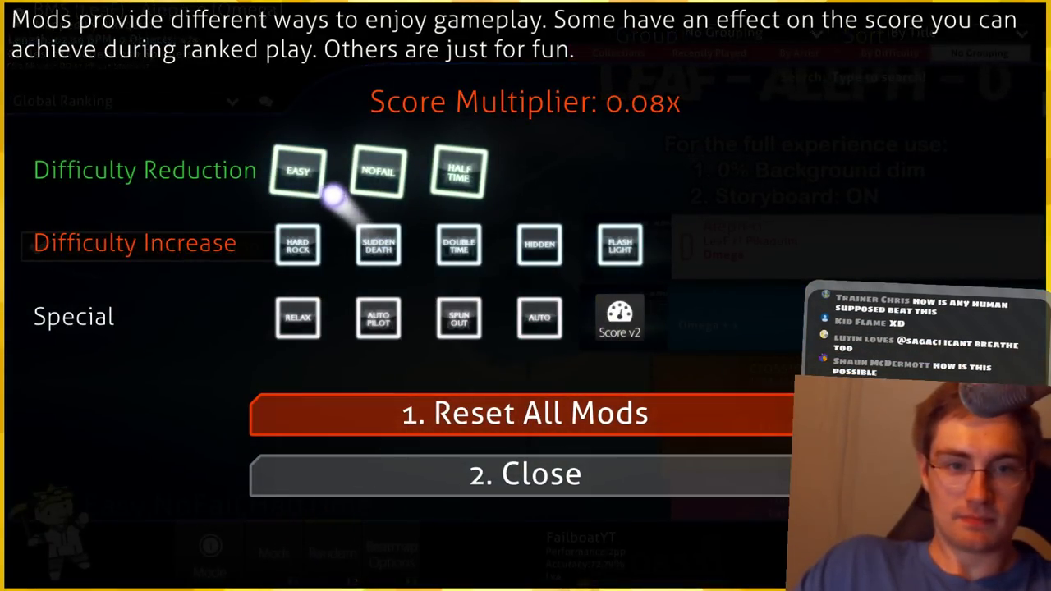
click(298, 171)
click(378, 171)
click(459, 171)
click(506, 493)
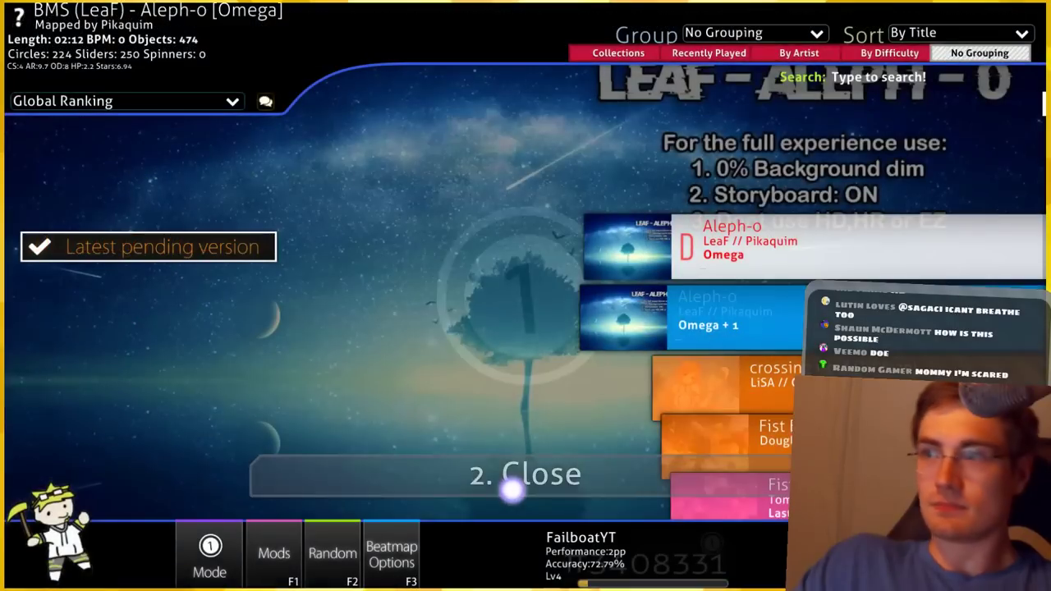
Scroll up and down the beatmap list to browse other songs
scroll(822, 247, down, 5)
scroll(821, 287, down, 10)
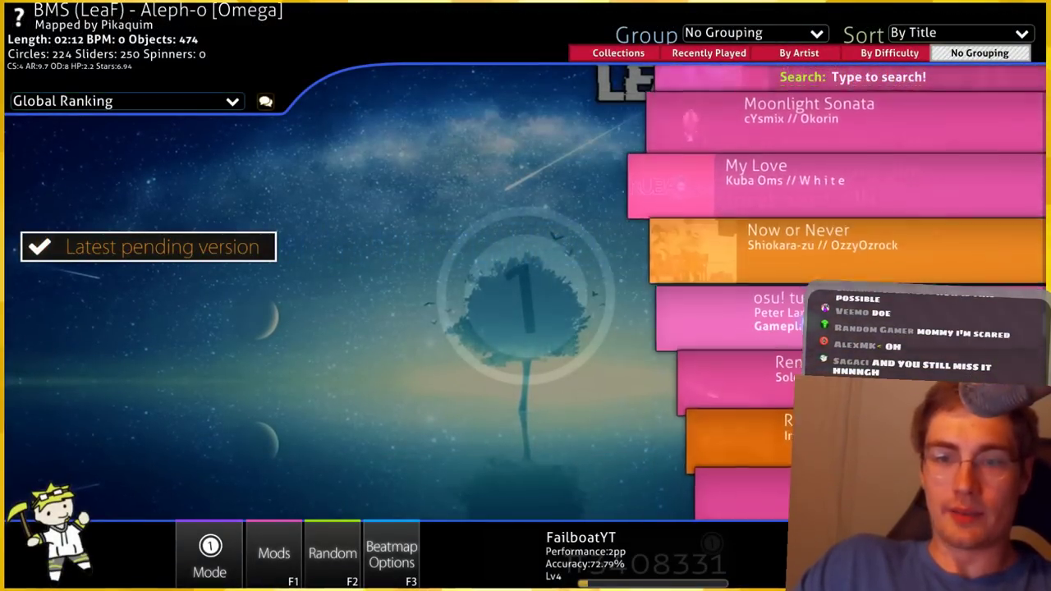
scroll(821, 287, up, 15)
scroll(821, 287, up, 3)
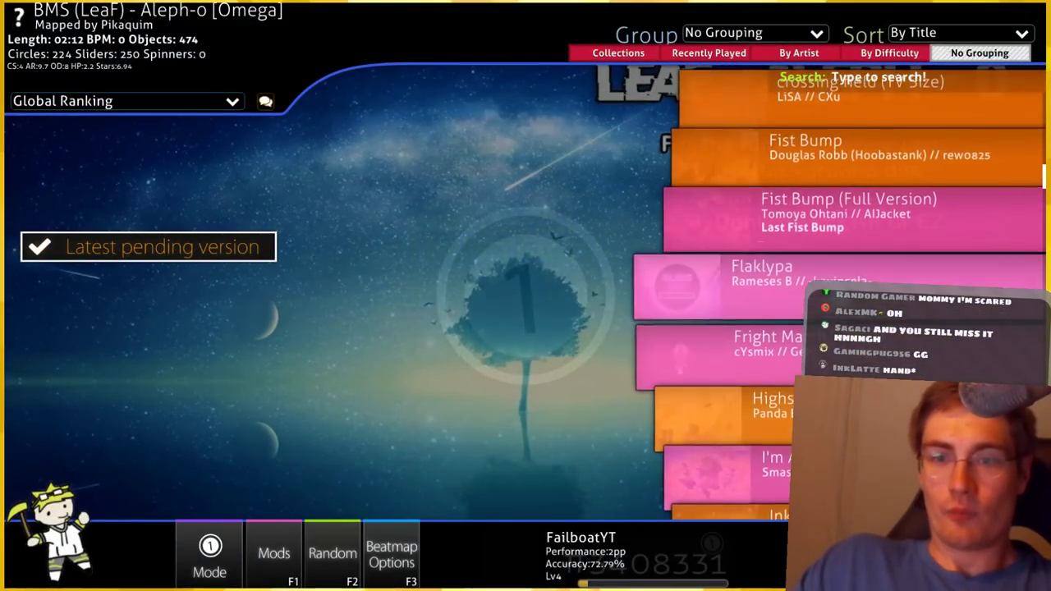
scroll(821, 287, down, 3)
scroll(821, 287, down, 2)
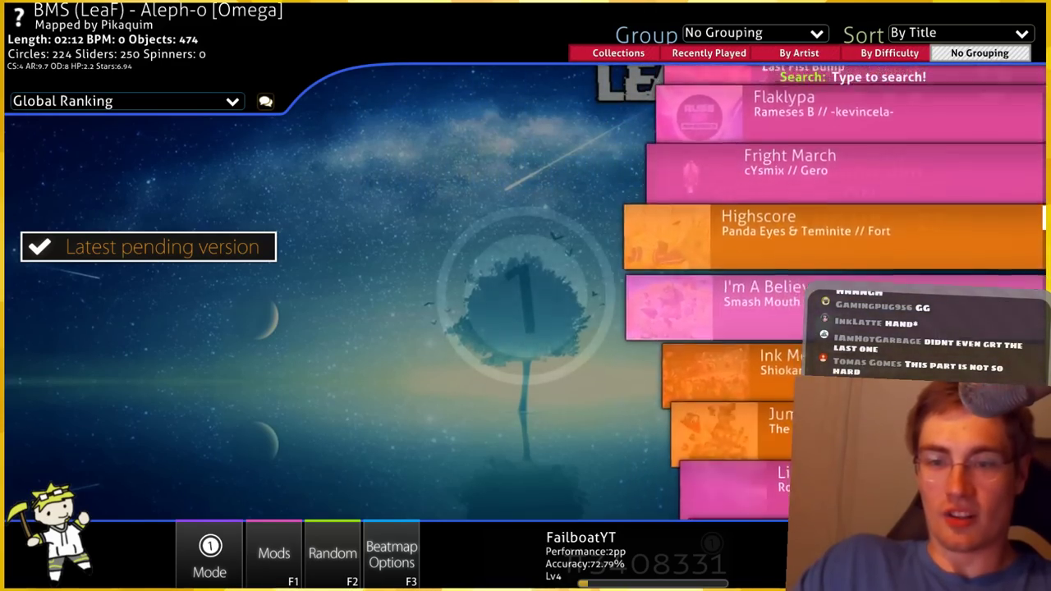
Compare Jump Up, Super Star! difficulties, settle on First Kingdom, clear the search, and start it
click(822, 189)
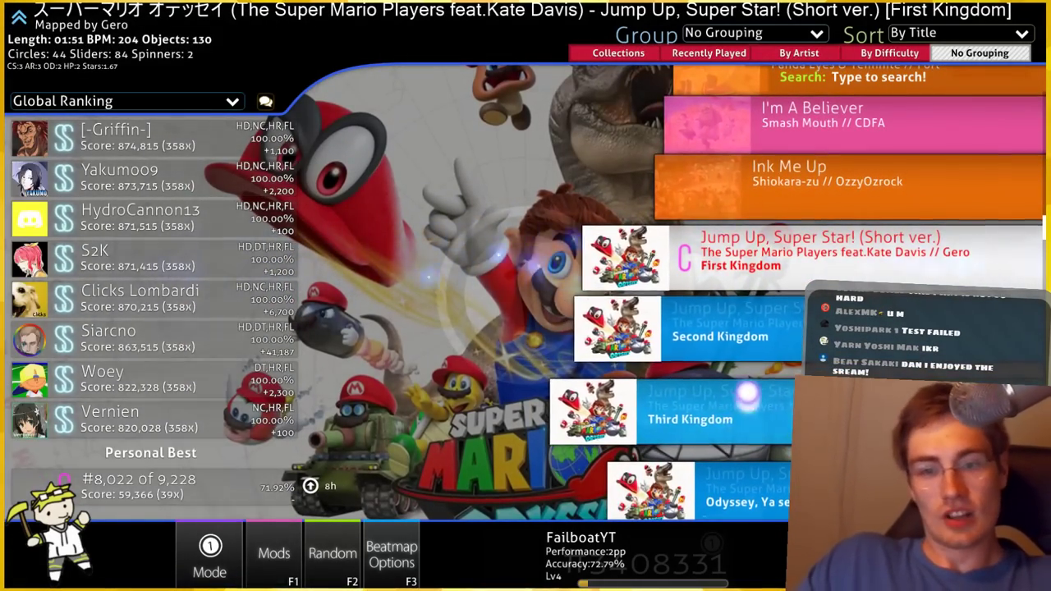
click(754, 407)
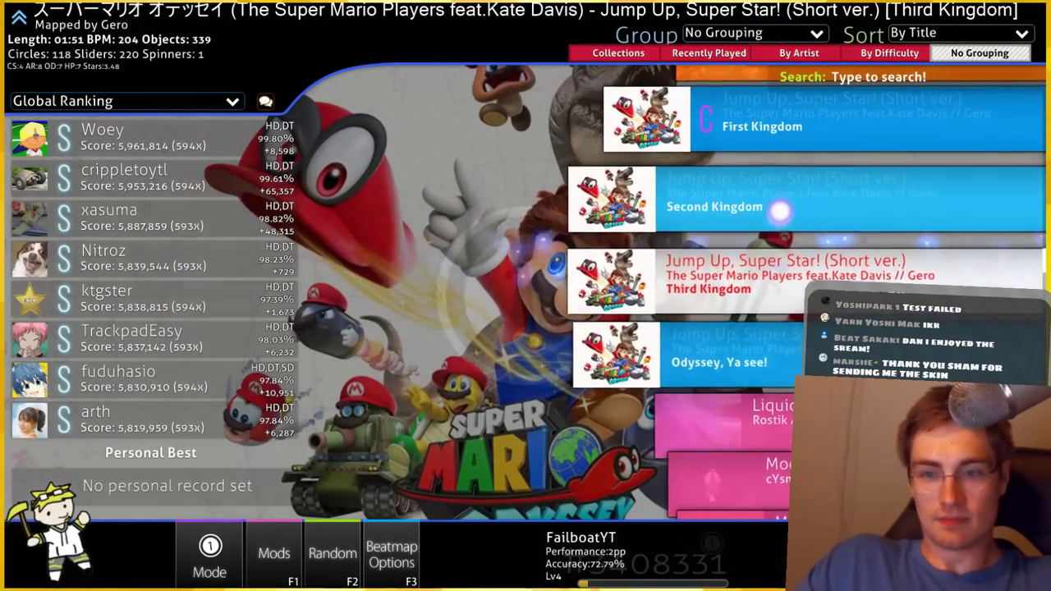
click(781, 201)
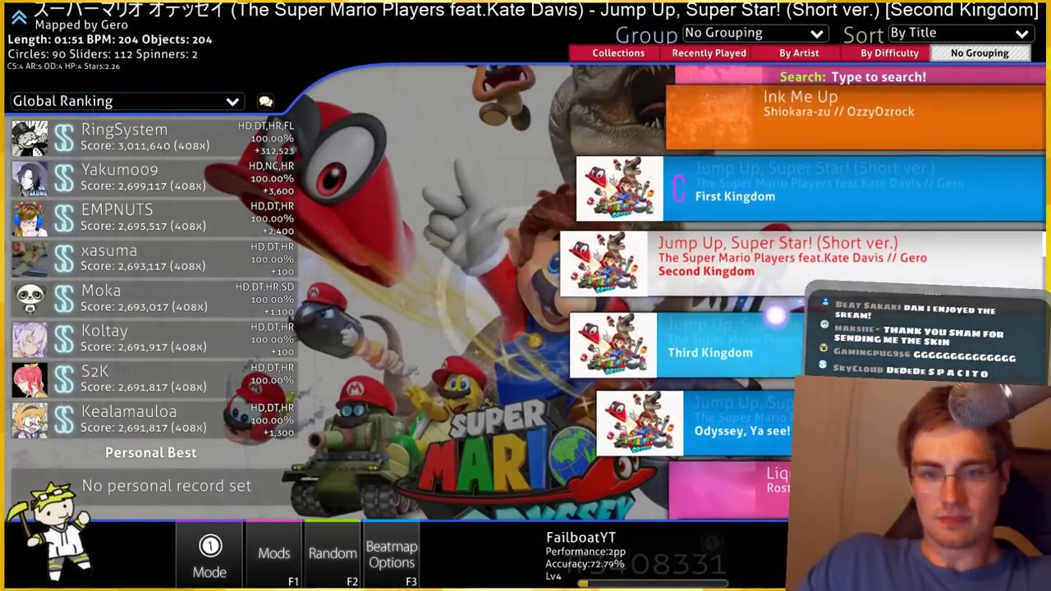
click(781, 205)
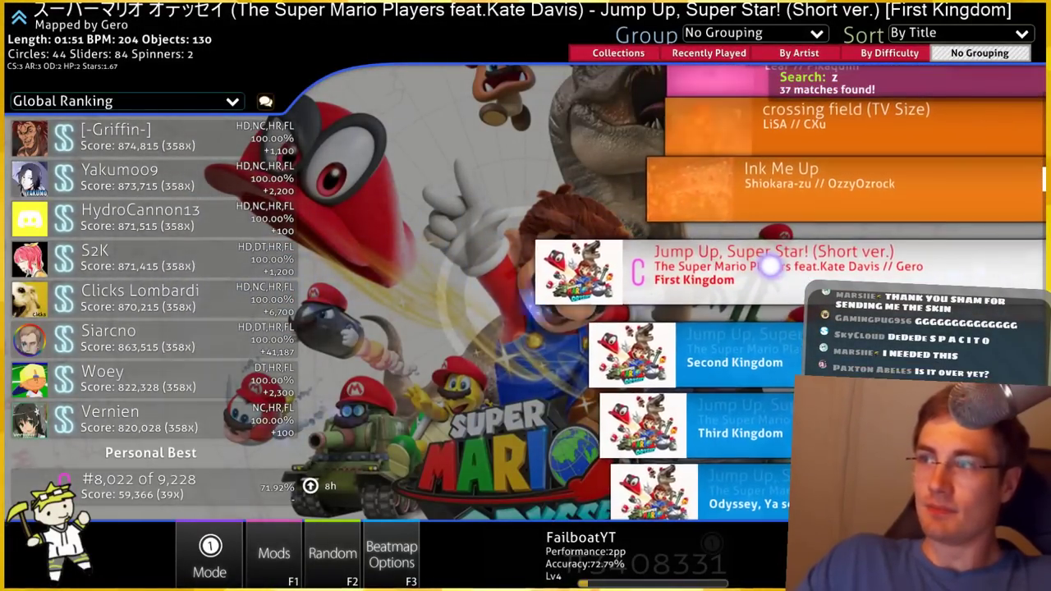
text(zzz)
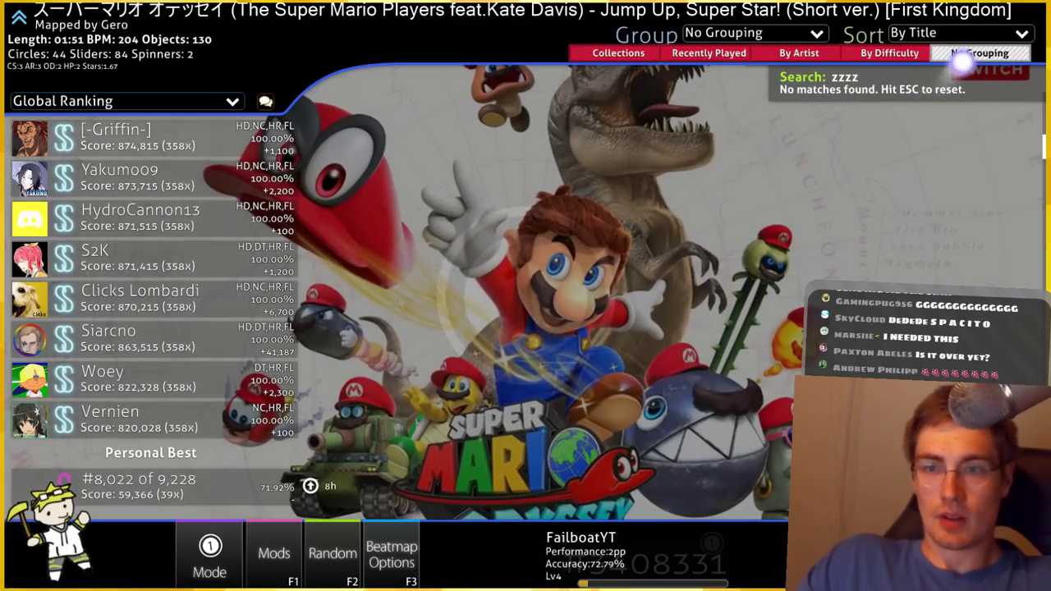
key(BackSpace)
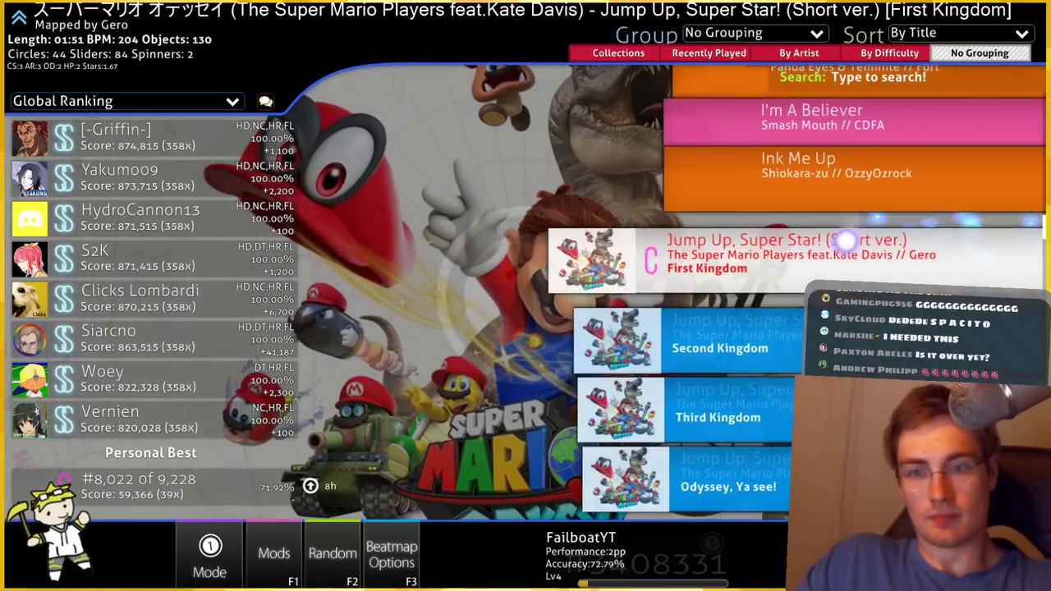
click(786, 280)
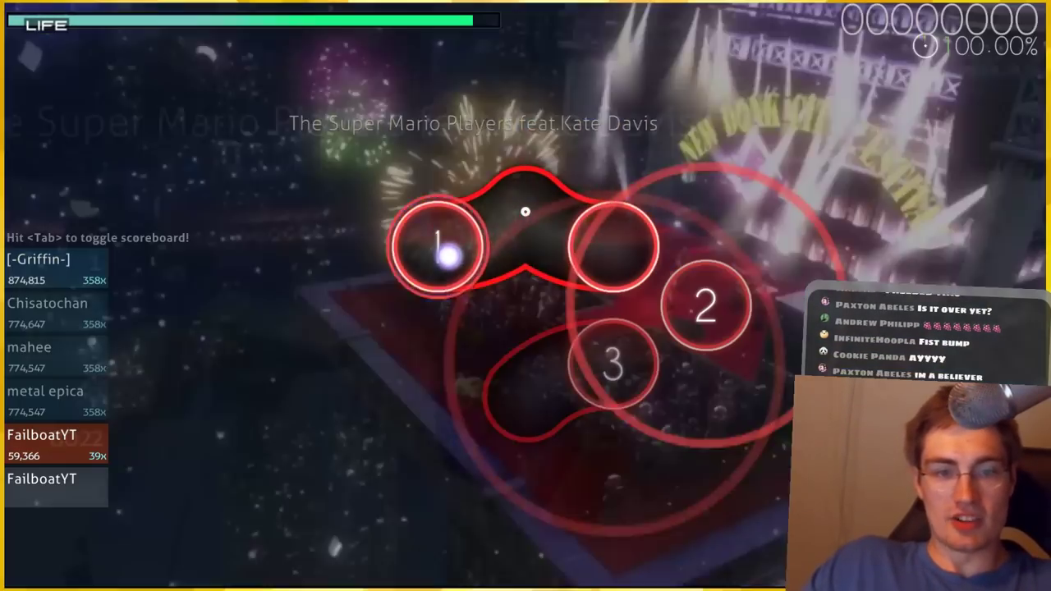
Play the First Kingdom opening, hitting circles and following sliders including the heart-shaped one
drag(457, 246, 618, 258)
click(526, 399)
click(525, 247)
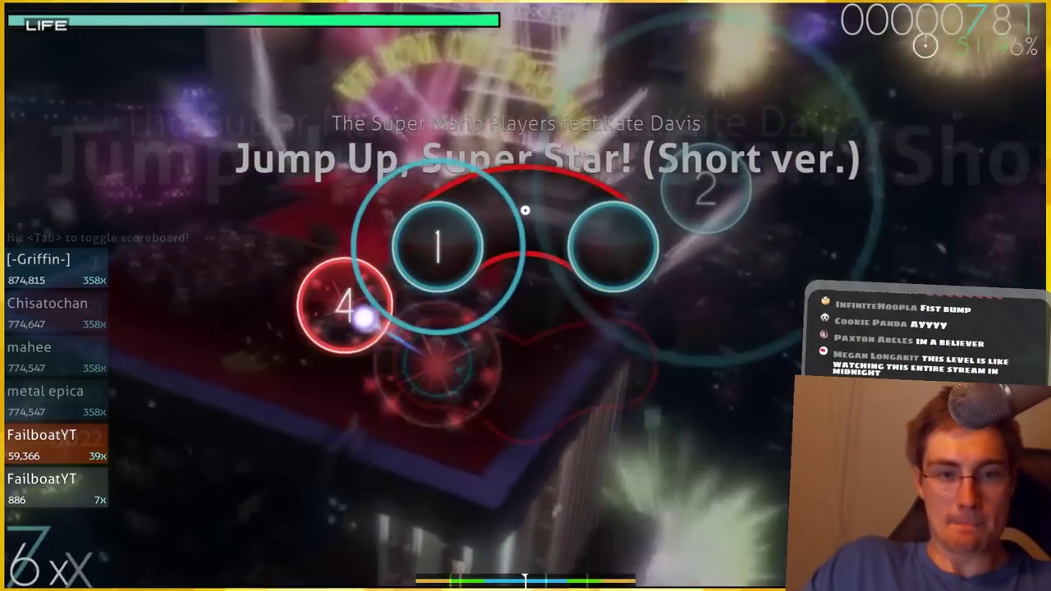
click(525, 211)
click(705, 189)
click(798, 246)
drag(798, 235, 664, 376)
click(704, 335)
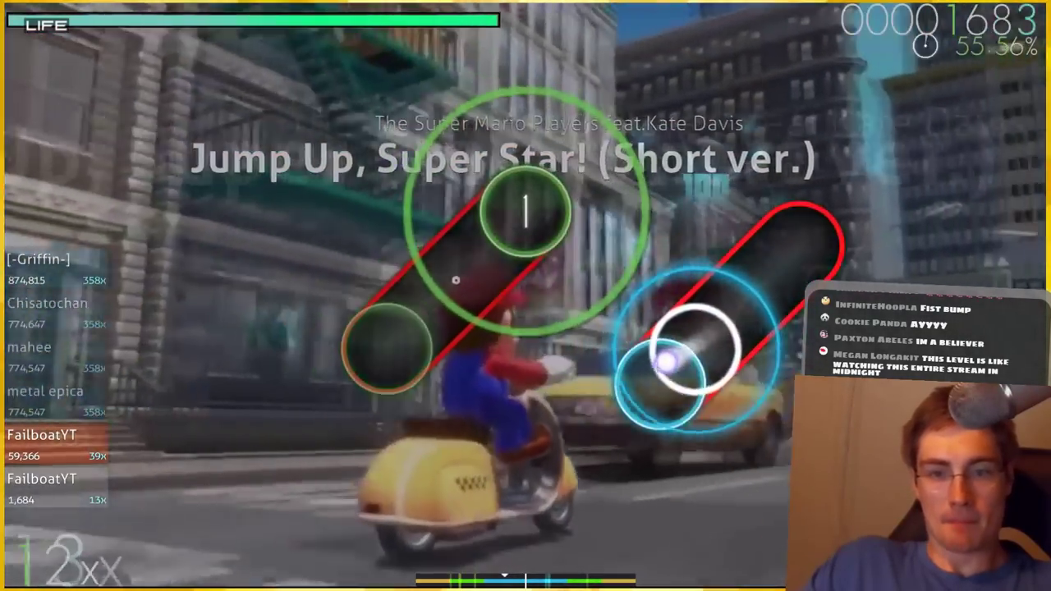
drag(525, 212, 456, 281)
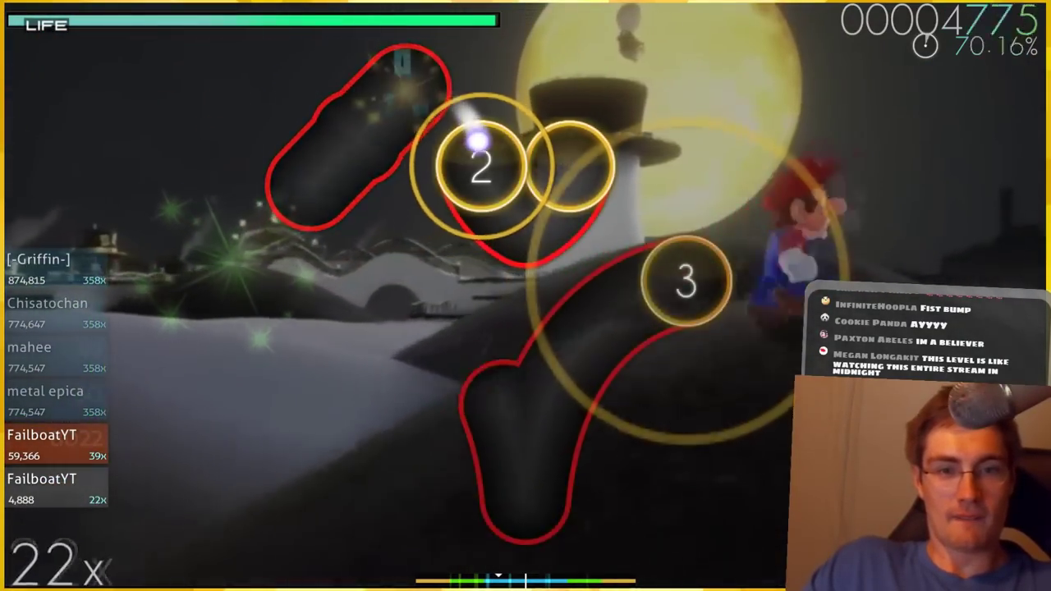
drag(477, 142, 558, 187)
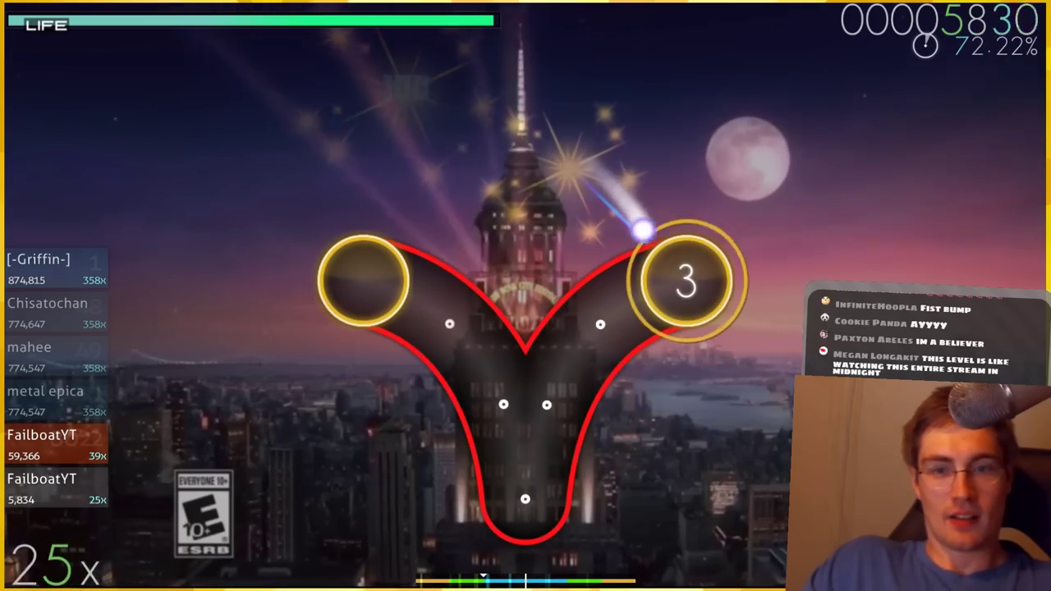
drag(686, 281, 578, 354)
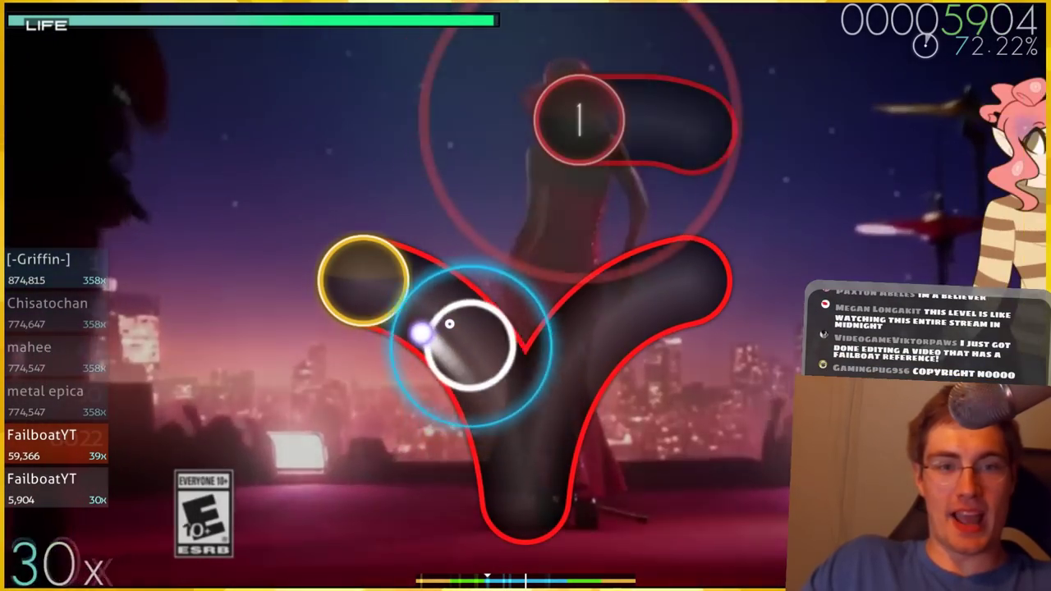
drag(513, 493, 348, 281)
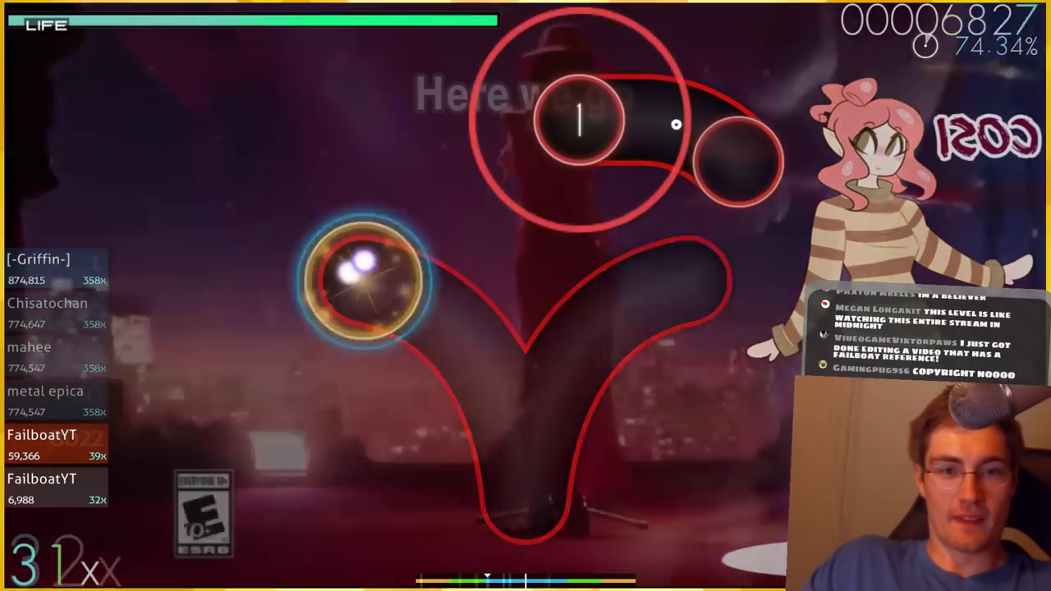
mouse_move(583, 118)
mouse_down()
mouse_move(681, 144)
mouse_move(513, 154)
mouse_up()
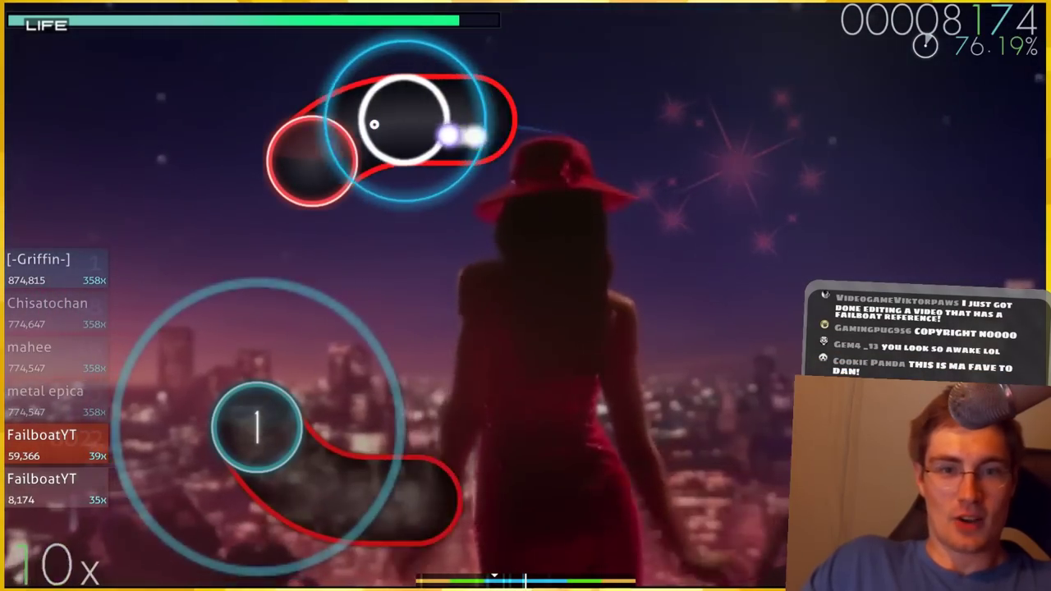
drag(450, 136, 308, 175)
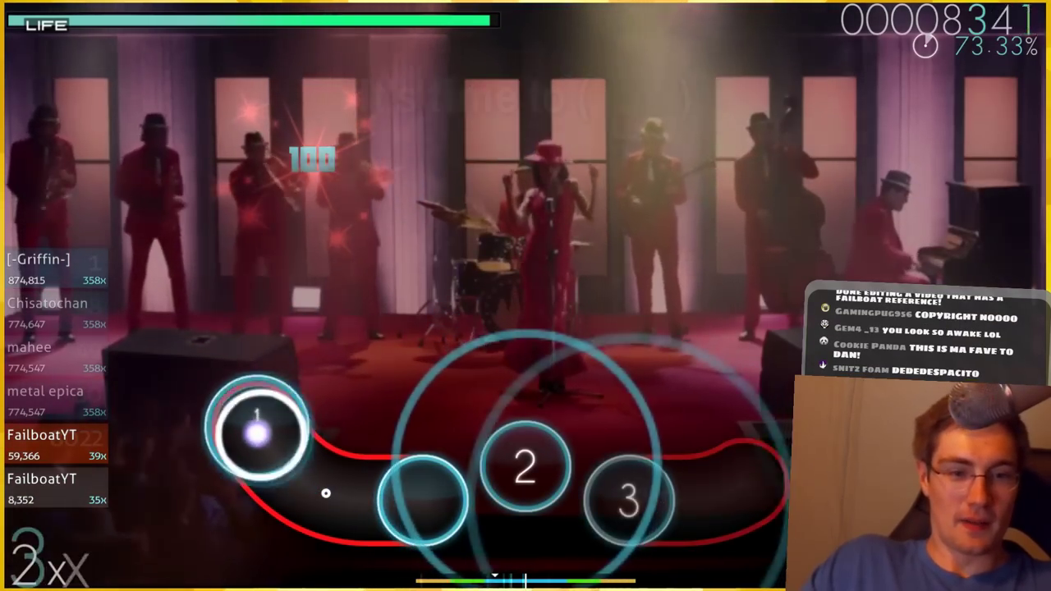
Continue through the middle section's circle combos and sliders on the beat
mouse_move(325, 492)
mouse_down()
mouse_move(399, 482)
mouse_move(726, 492)
mouse_up()
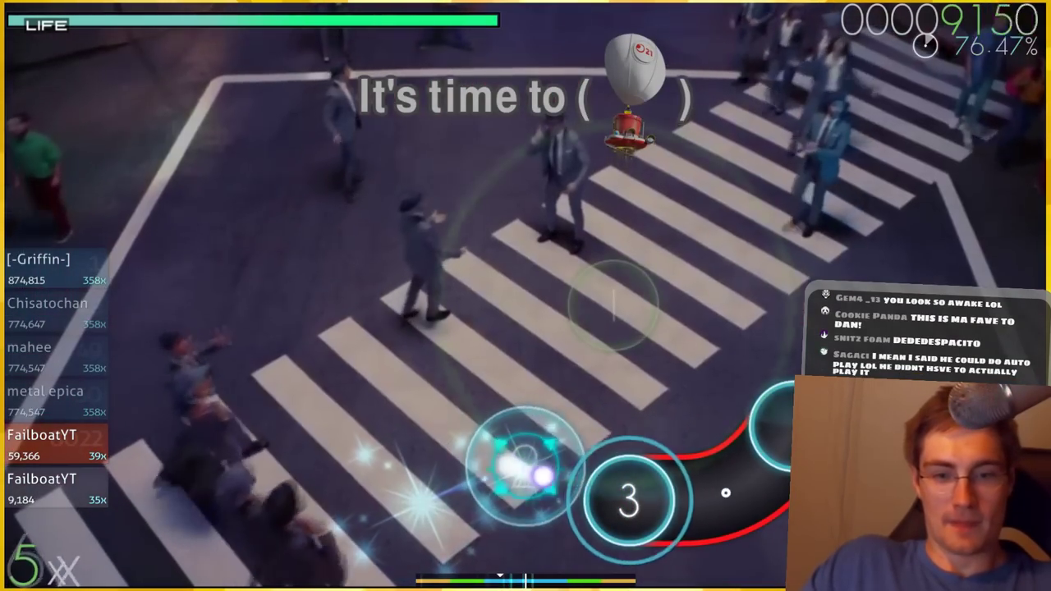
drag(572, 269, 384, 219)
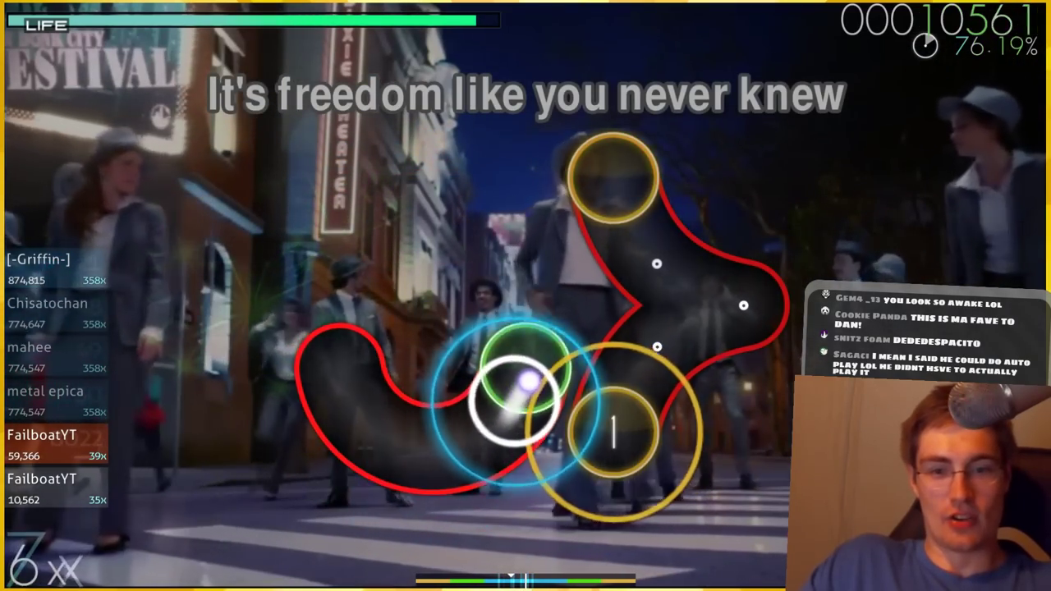
mouse_move(528, 382)
mouse_down()
mouse_move(619, 400)
mouse_move(734, 290)
mouse_move(615, 176)
mouse_move(833, 247)
mouse_move(638, 369)
mouse_move(662, 430)
mouse_move(615, 235)
mouse_move(431, 323)
mouse_move(312, 310)
mouse_up()
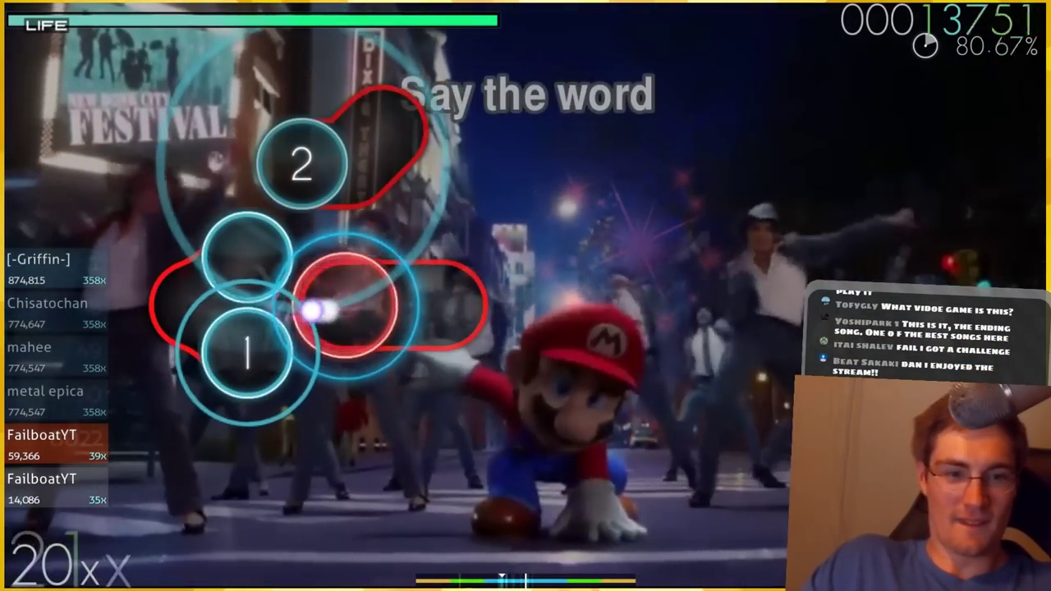
drag(175, 320, 214, 296)
click(246, 246)
mouse_move(405, 169)
mouse_down()
mouse_move(589, 216)
mouse_move(498, 47)
mouse_move(521, 199)
mouse_move(503, 409)
mouse_up()
click(503, 408)
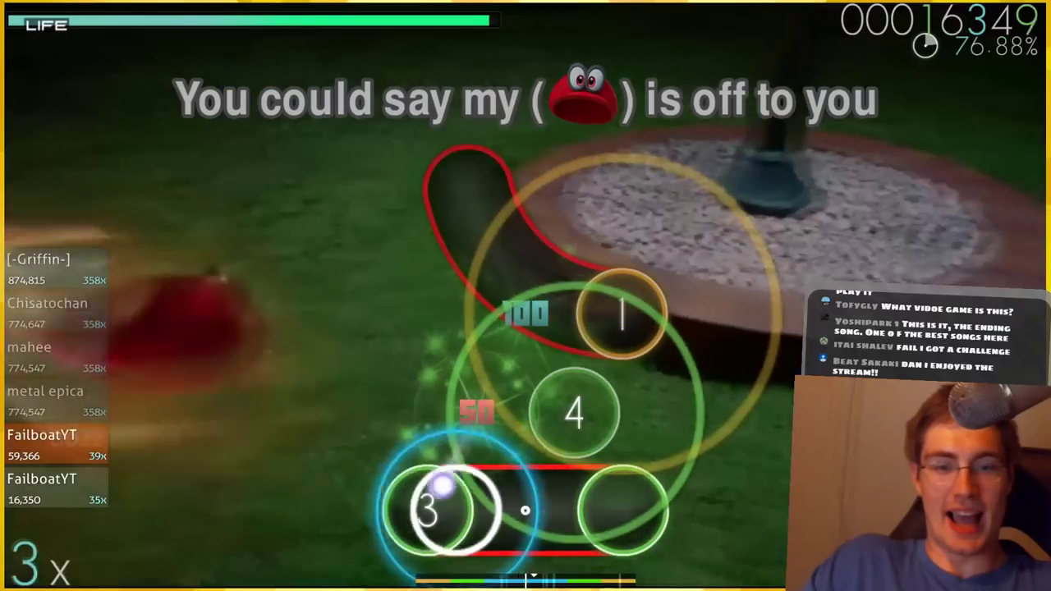
click(581, 502)
click(573, 411)
click(476, 99)
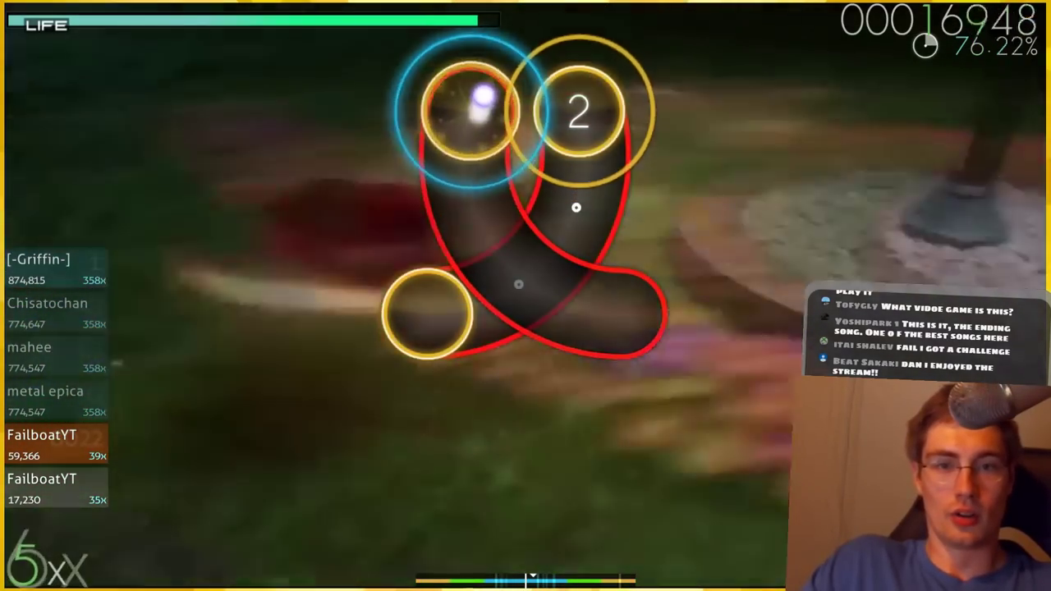
click(577, 183)
click(492, 301)
click(481, 418)
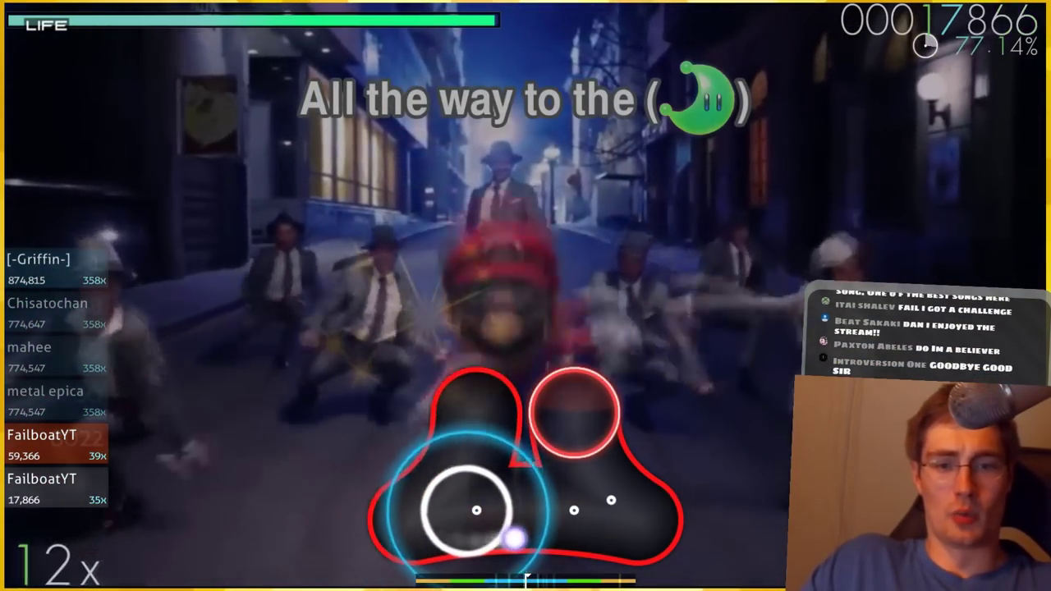
click(633, 457)
click(569, 195)
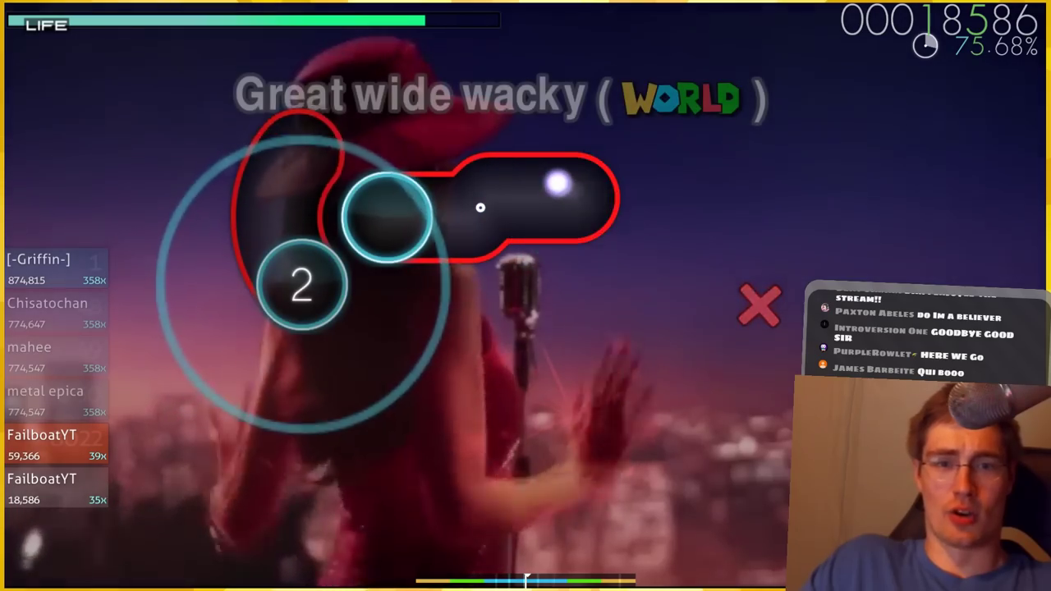
click(391, 214)
click(323, 269)
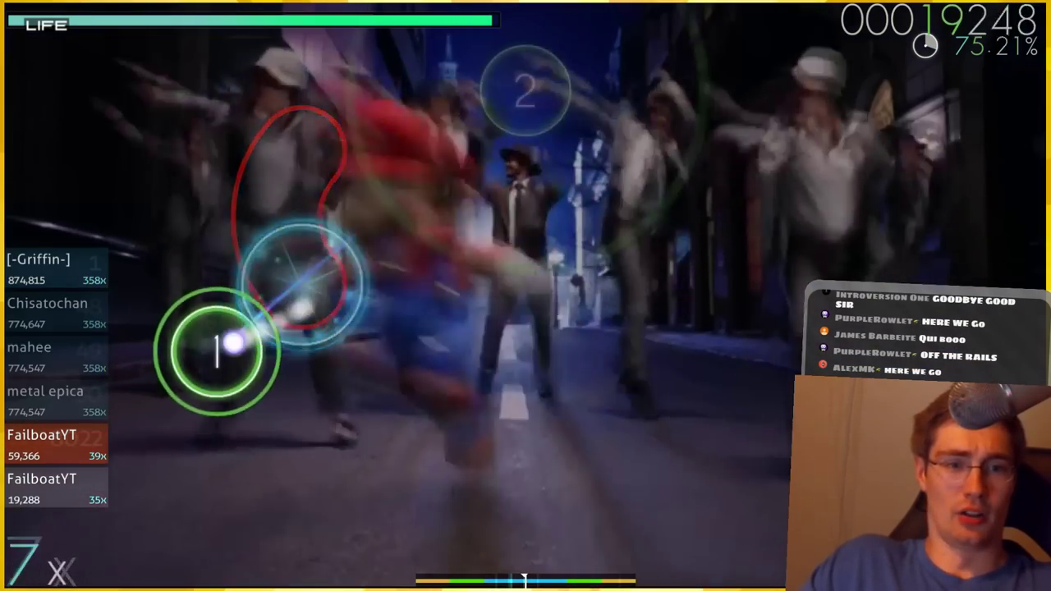
click(232, 345)
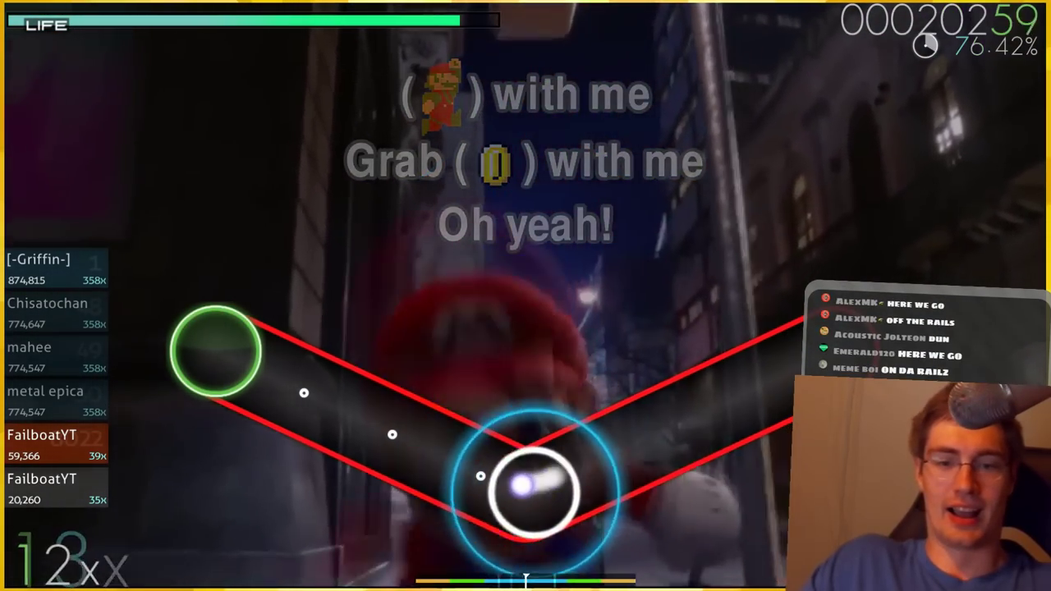
Track the V-shaped and curved sliders, reaching 36,847 points at 78.10% accuracy
drag(522, 486, 389, 348)
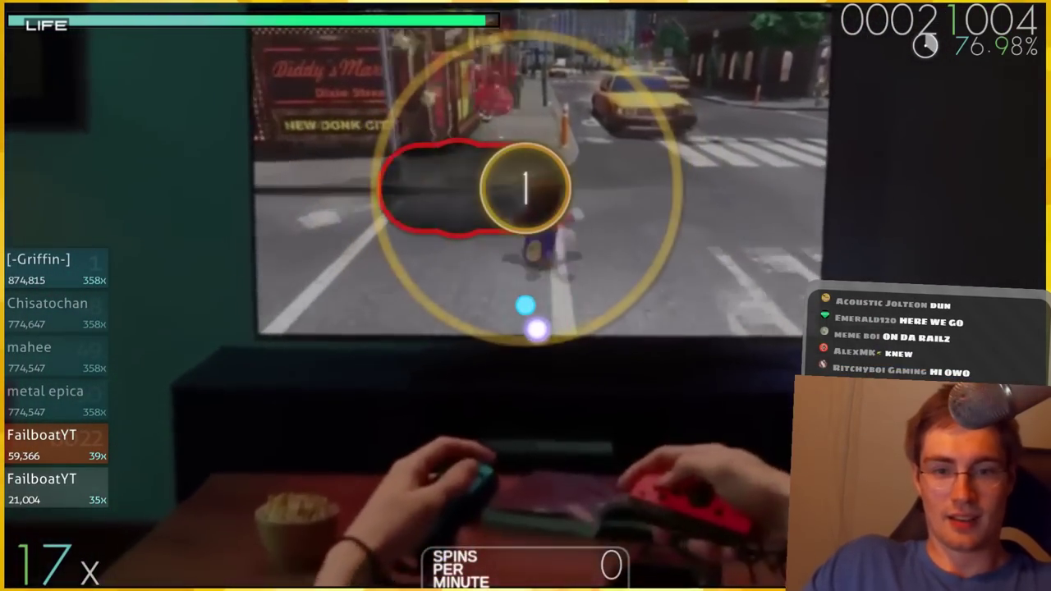
drag(520, 188, 394, 188)
drag(306, 254, 316, 240)
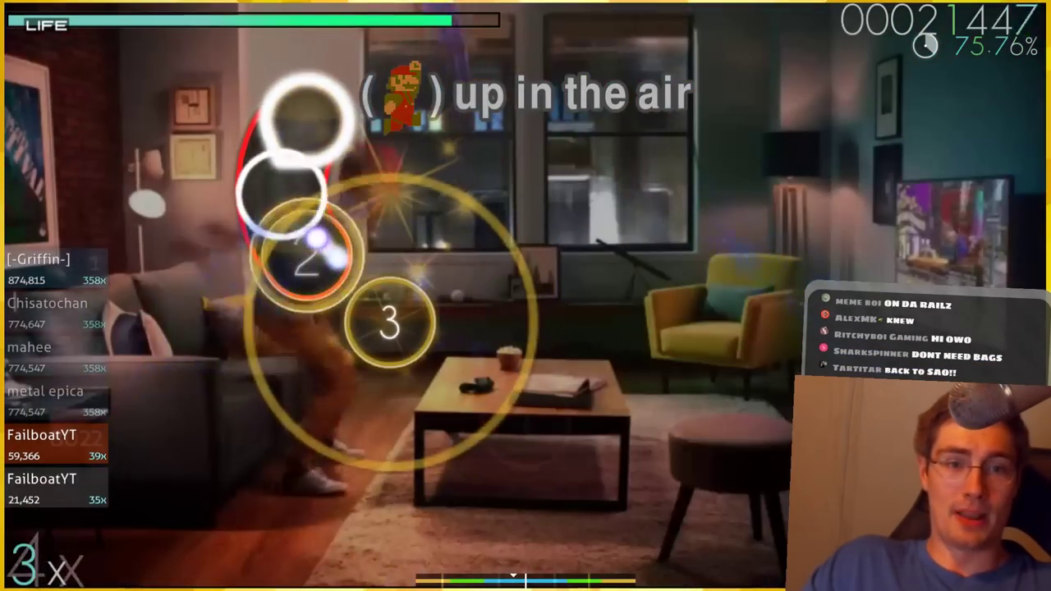
drag(289, 187, 374, 316)
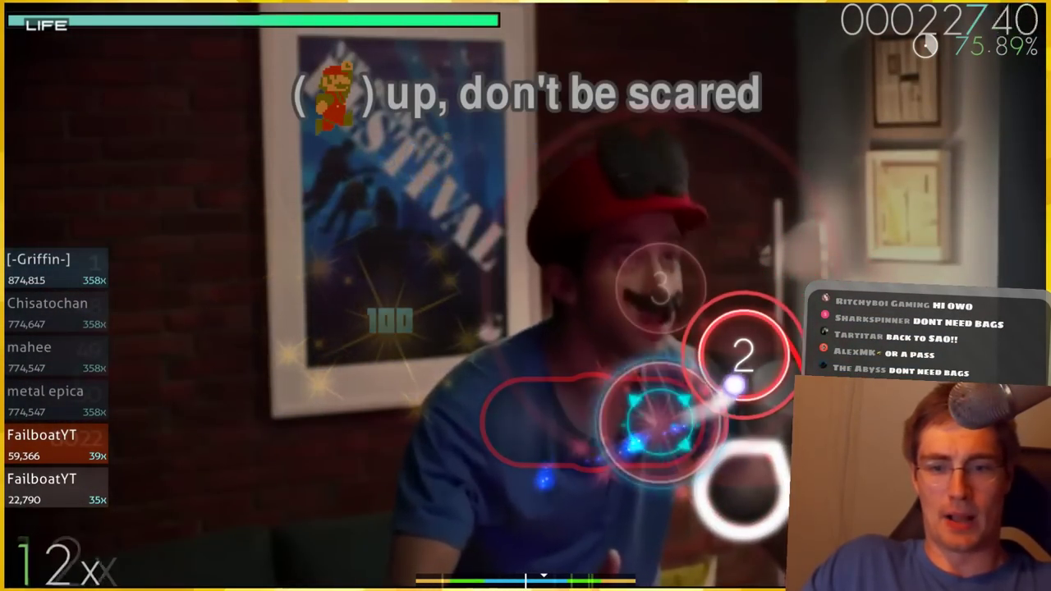
mouse_move(734, 384)
mouse_down()
mouse_move(745, 457)
mouse_move(747, 347)
mouse_move(657, 282)
mouse_move(682, 140)
mouse_move(624, 172)
mouse_move(446, 211)
mouse_move(648, 279)
mouse_move(749, 416)
mouse_move(664, 457)
mouse_move(469, 478)
mouse_move(304, 430)
mouse_move(312, 335)
mouse_move(493, 207)
mouse_move(591, 235)
mouse_move(515, 329)
mouse_move(762, 323)
mouse_move(685, 390)
mouse_up()
drag(671, 446, 578, 327)
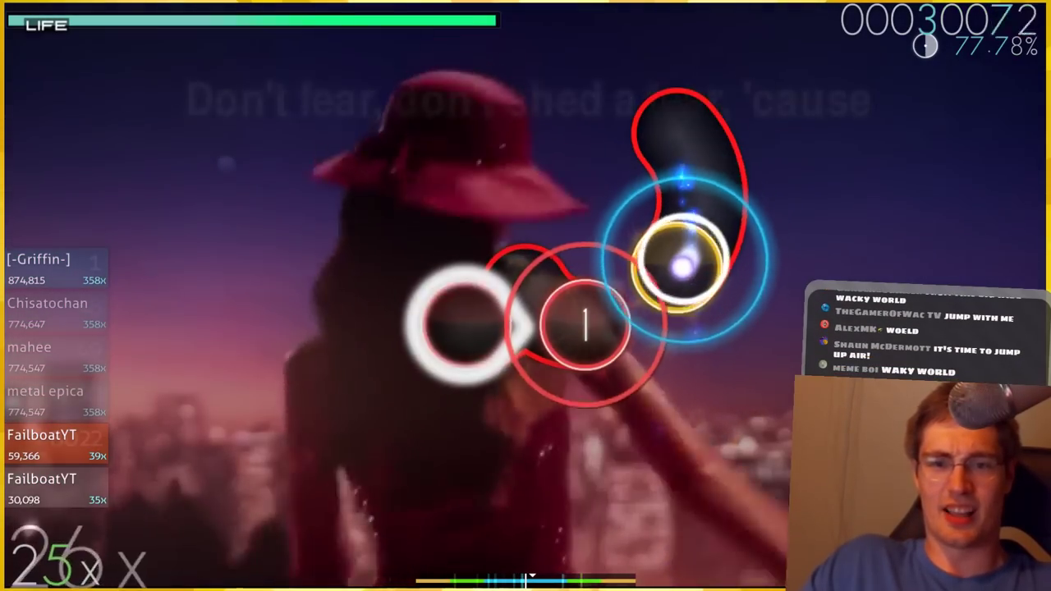
mouse_move(682, 265)
mouse_down()
mouse_move(564, 300)
mouse_move(525, 296)
mouse_move(672, 376)
mouse_up()
drag(379, 386, 396, 255)
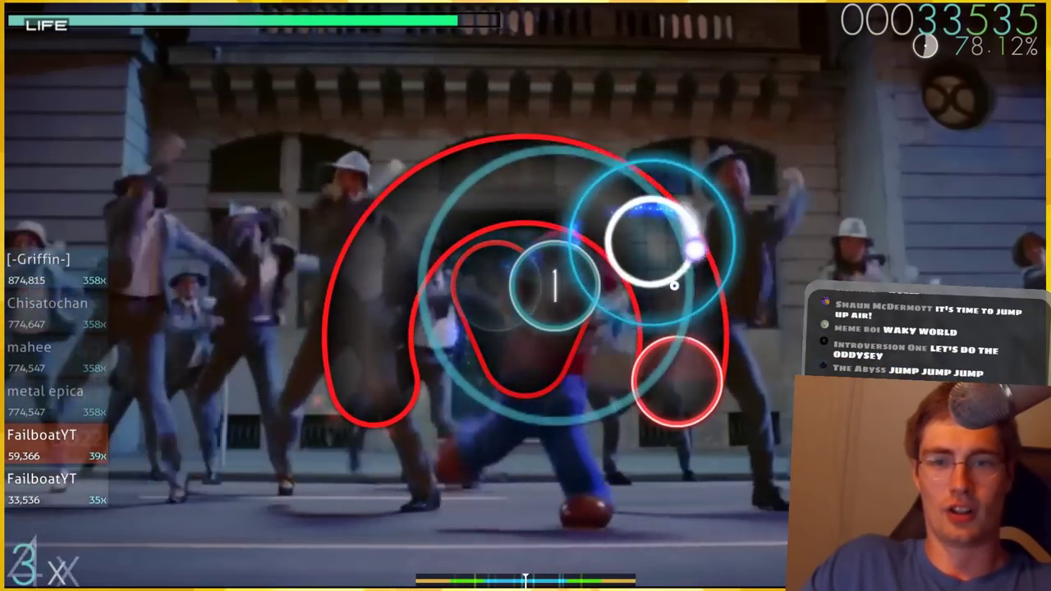
drag(650, 240, 675, 409)
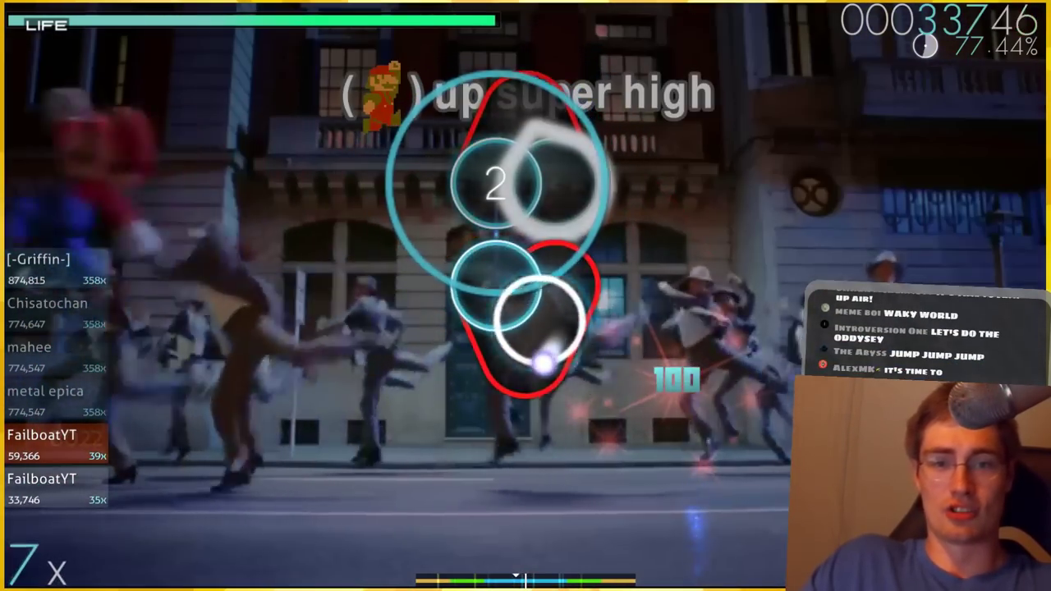
drag(543, 361, 493, 204)
Play the next stretch of streams, long sliders and the quick circle pattern
click(398, 234)
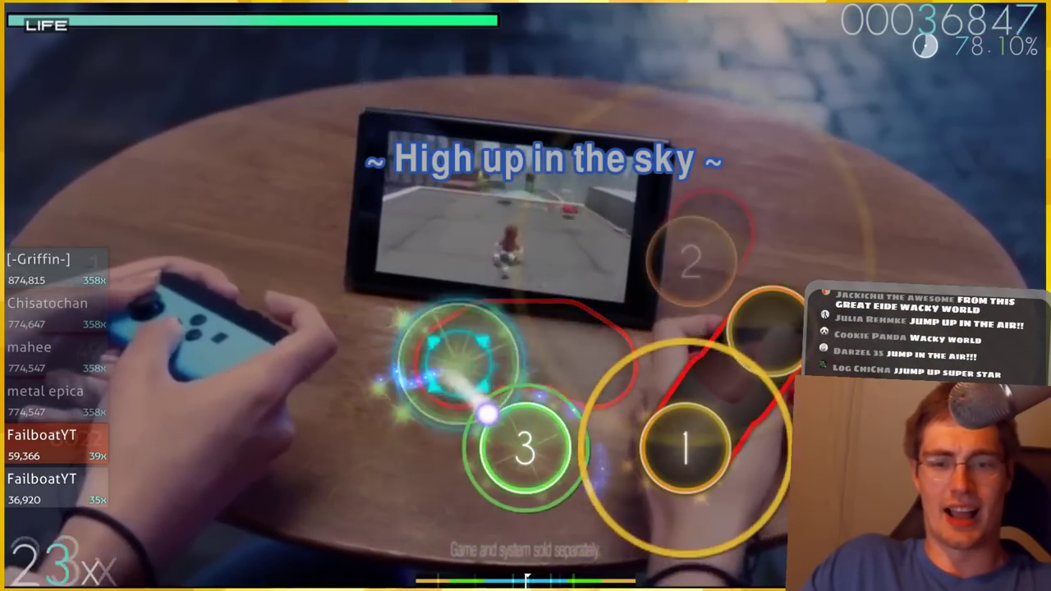
click(501, 423)
click(772, 341)
click(704, 211)
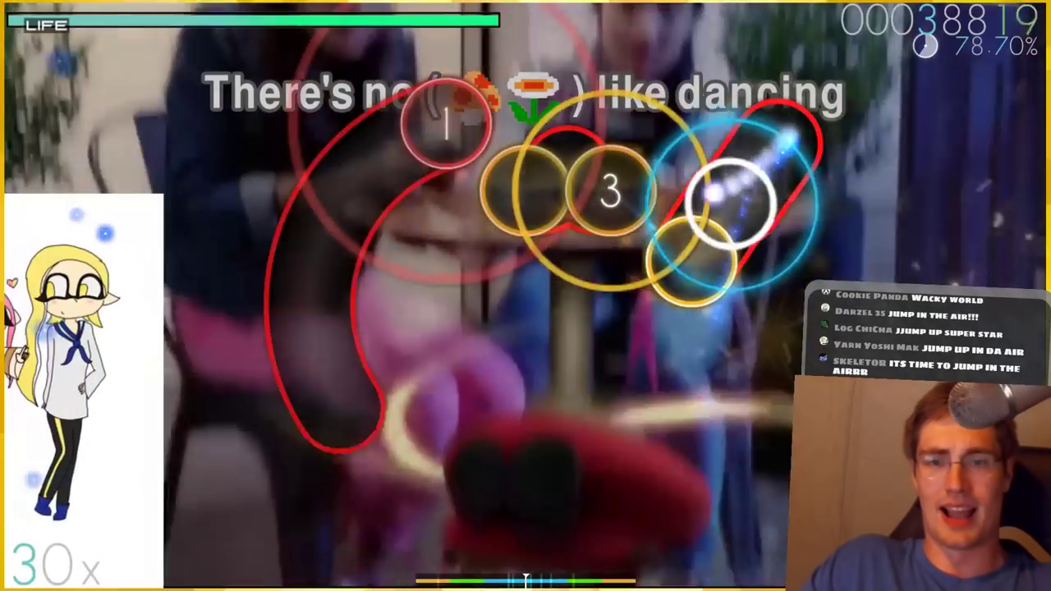
click(446, 123)
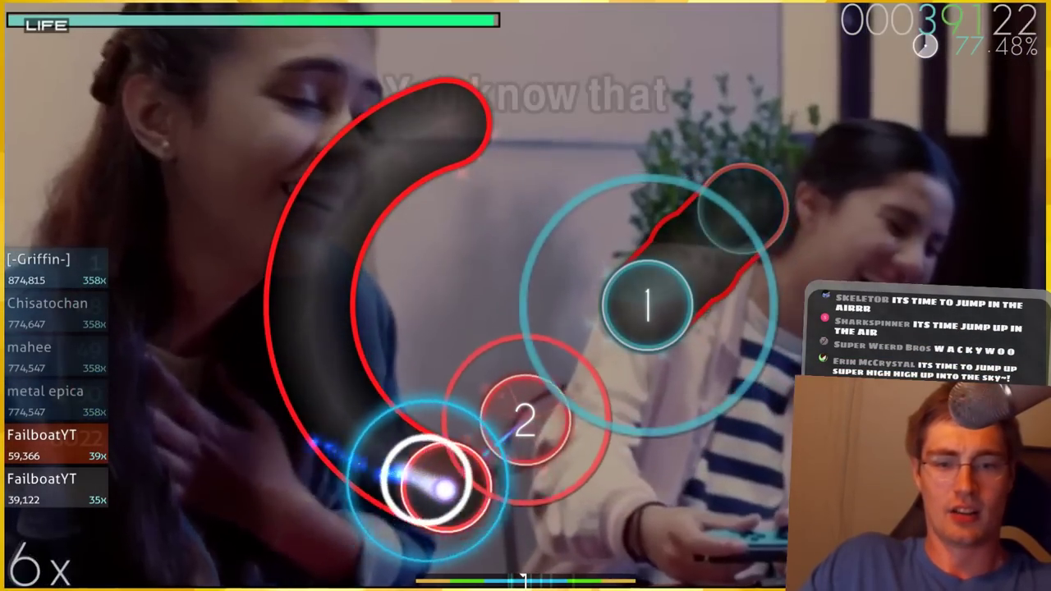
click(525, 420)
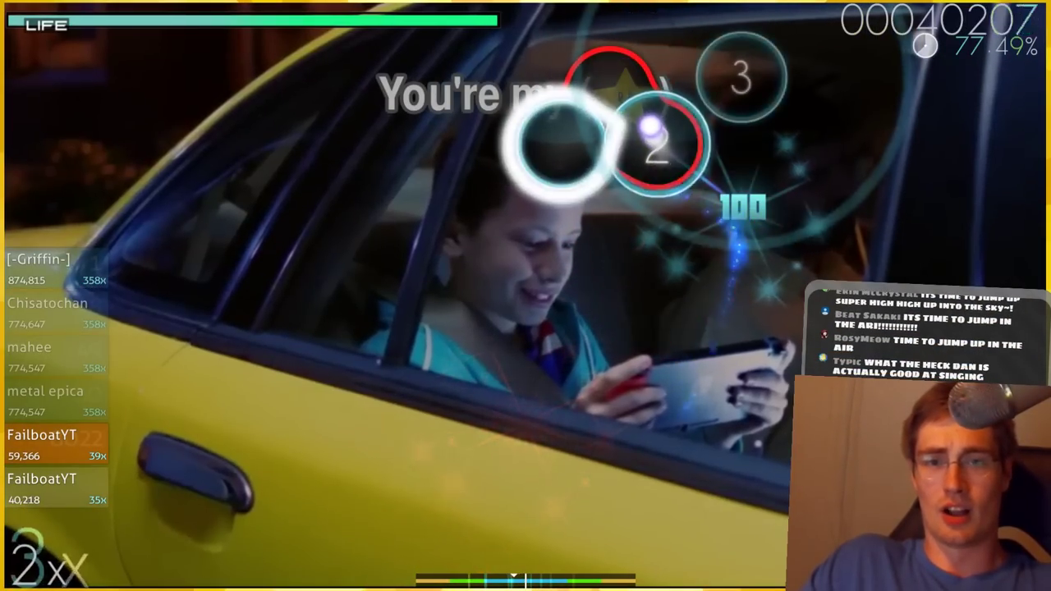
click(650, 128)
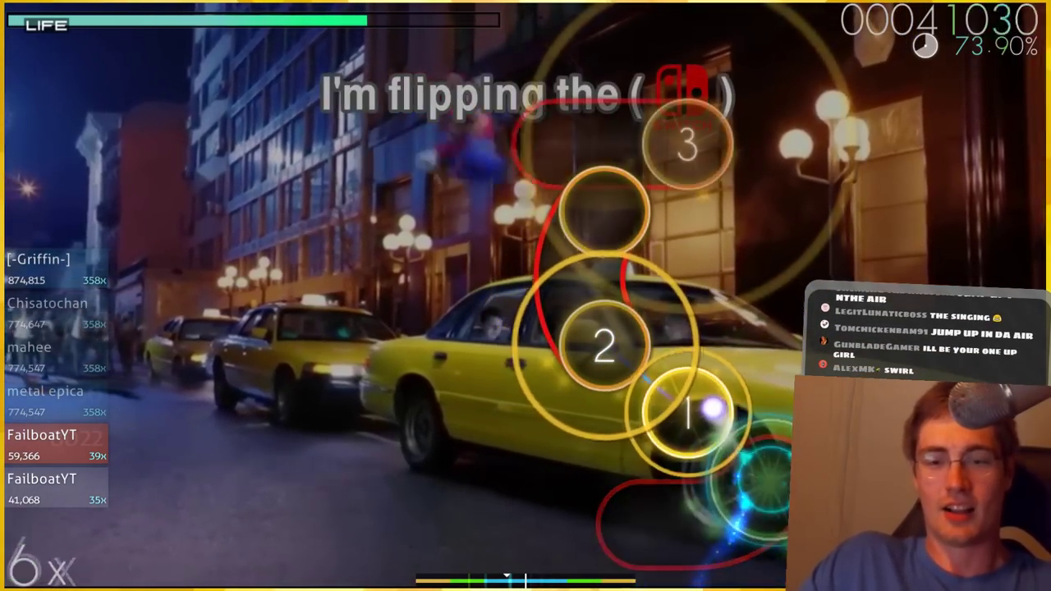
click(708, 409)
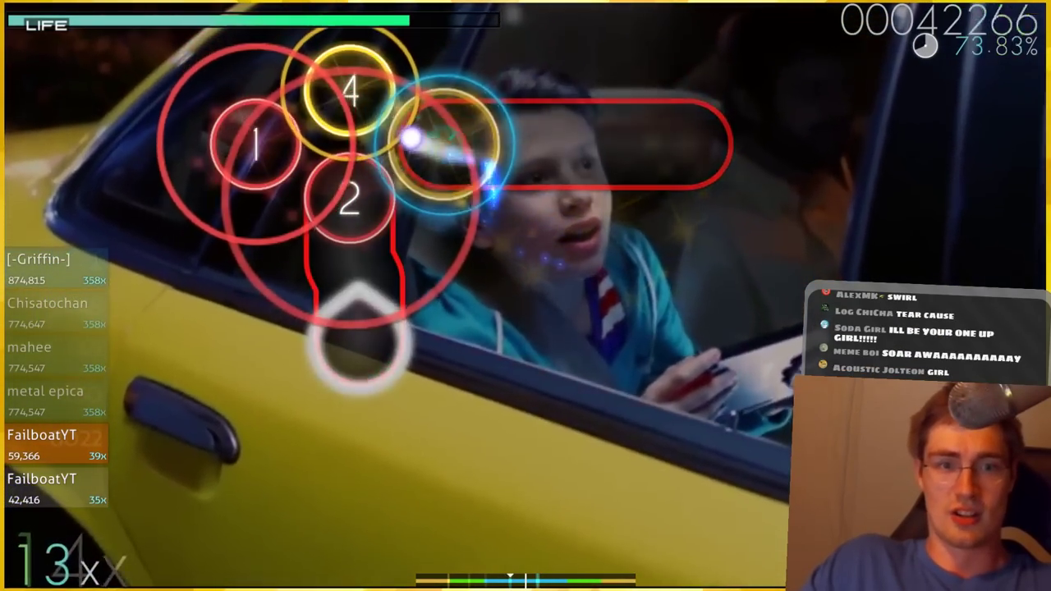
click(435, 141)
drag(358, 296, 345, 241)
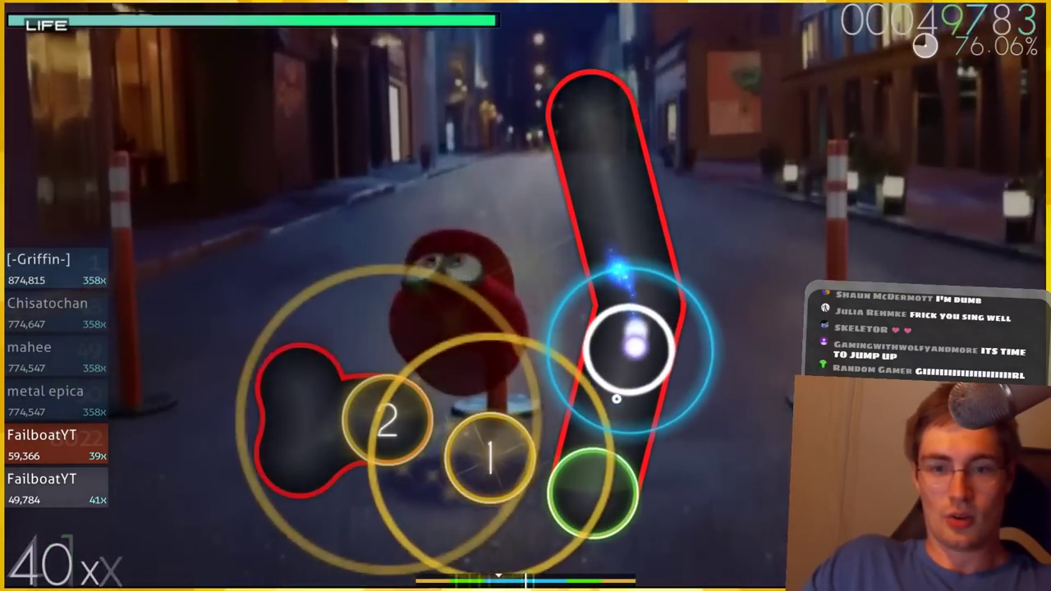
drag(616, 399, 579, 481)
click(410, 435)
click(301, 417)
click(377, 319)
click(300, 157)
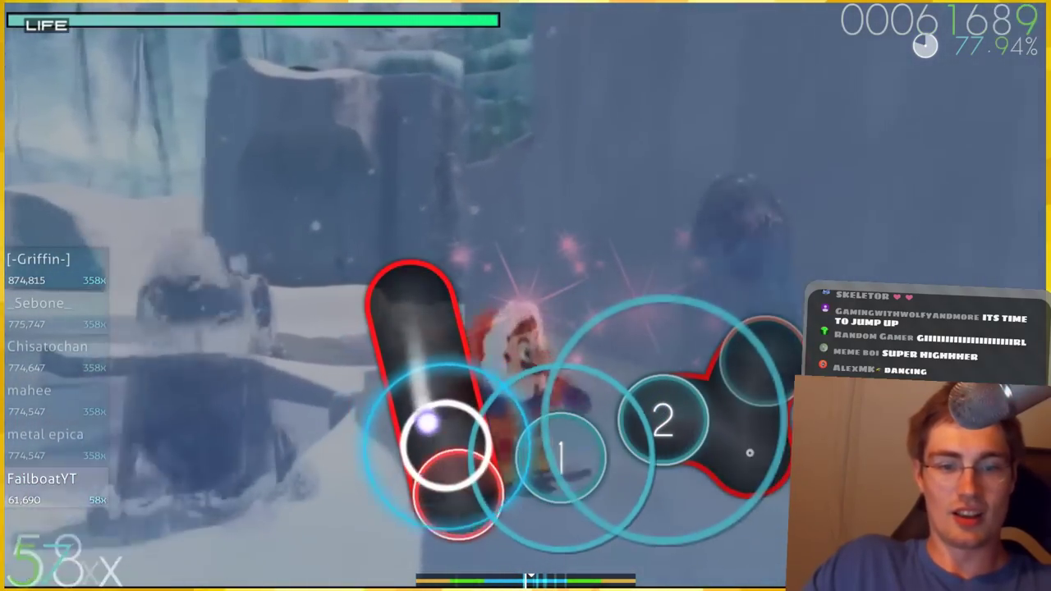
Finish the final sliders and circles, ending at 85,804 points, 78.08% accuracy, 9 misses
drag(428, 423, 456, 492)
click(536, 462)
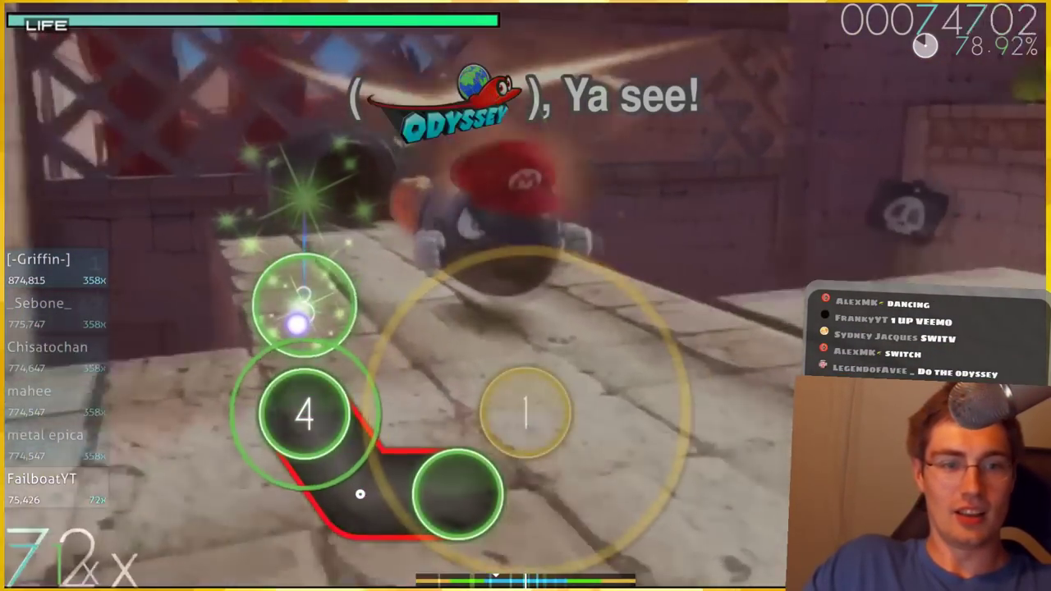
drag(303, 414, 337, 465)
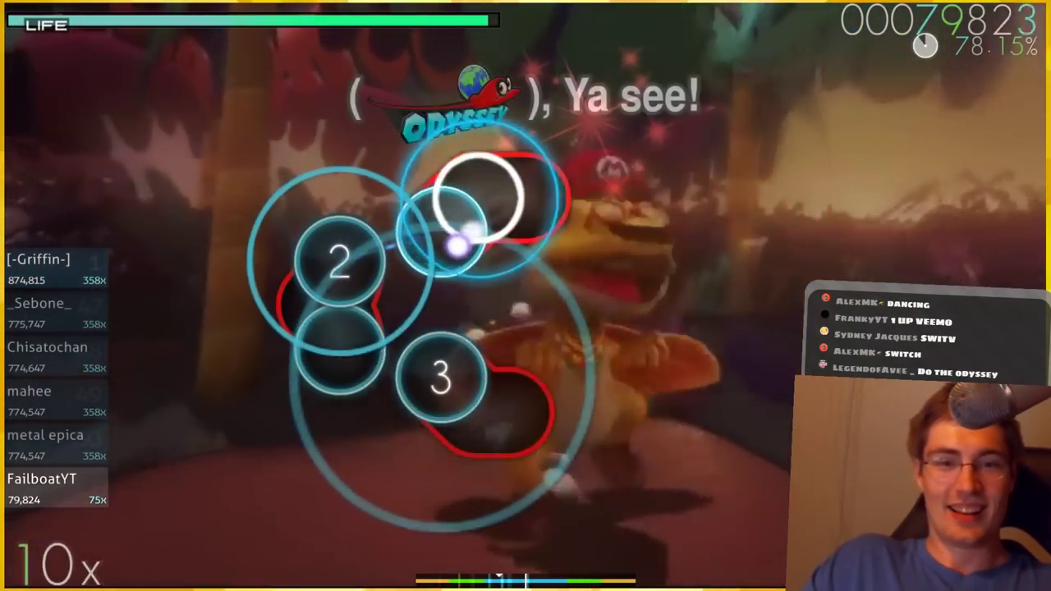
drag(457, 243, 340, 261)
click(340, 261)
drag(441, 377, 452, 380)
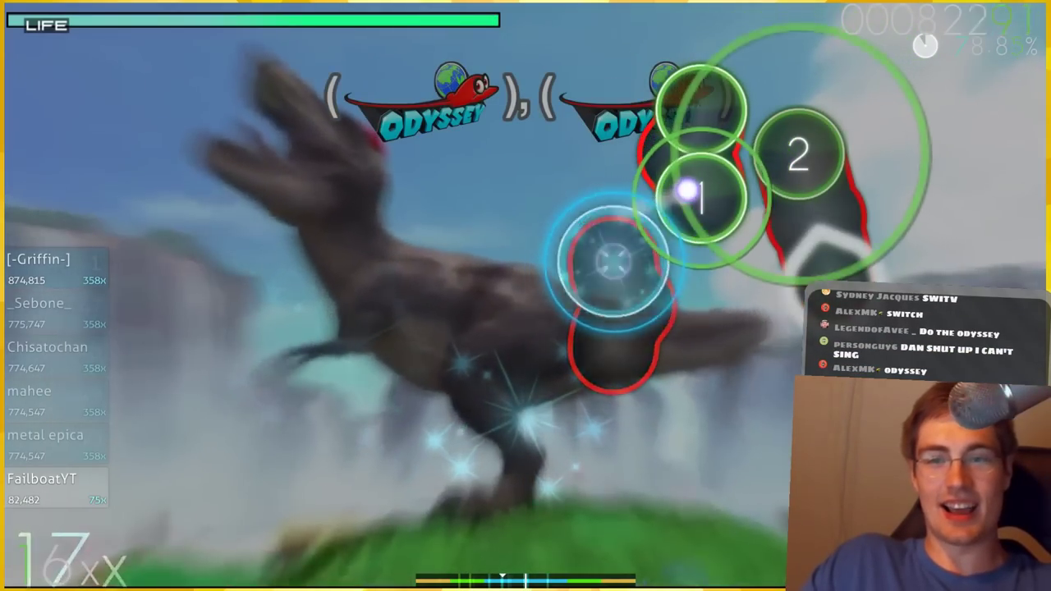
click(687, 191)
drag(700, 112, 723, 107)
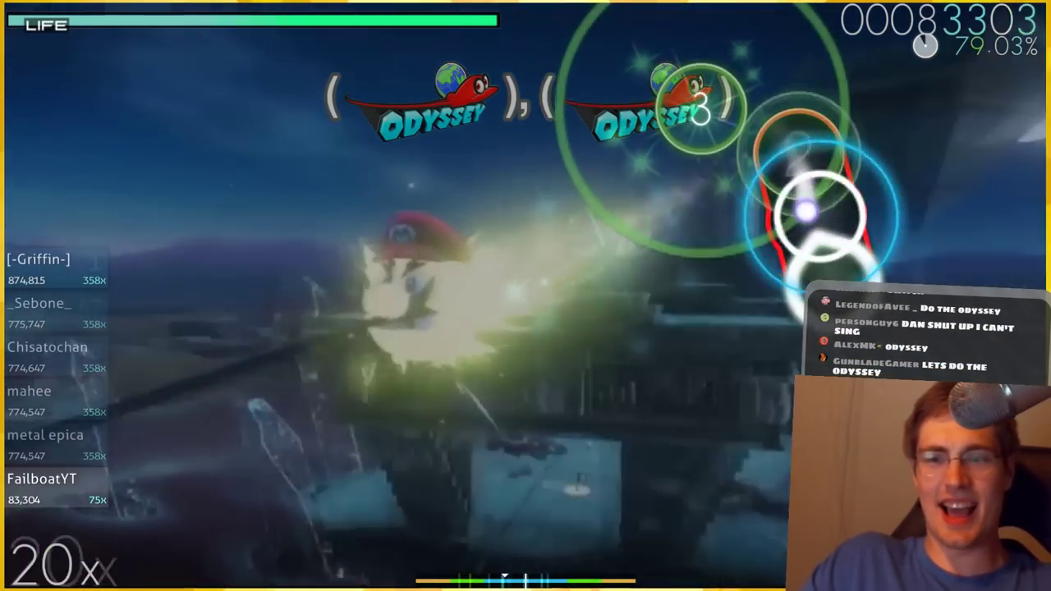
click(801, 209)
click(509, 246)
drag(524, 246, 523, 356)
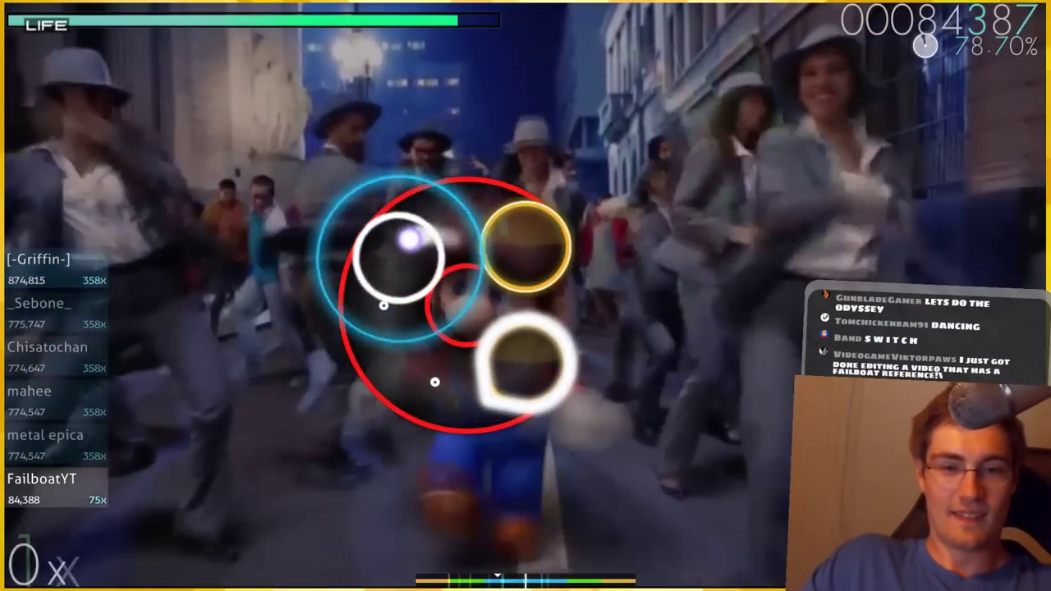
mouse_move(409, 239)
mouse_down()
mouse_move(446, 383)
mouse_move(521, 329)
mouse_up()
click(404, 241)
drag(526, 243, 660, 323)
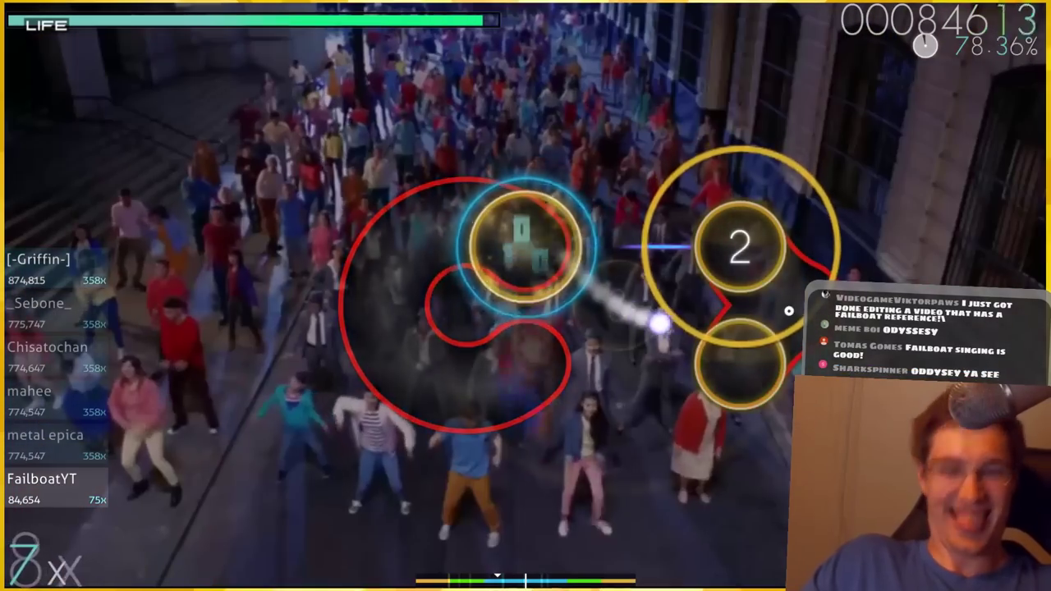
drag(739, 246, 706, 380)
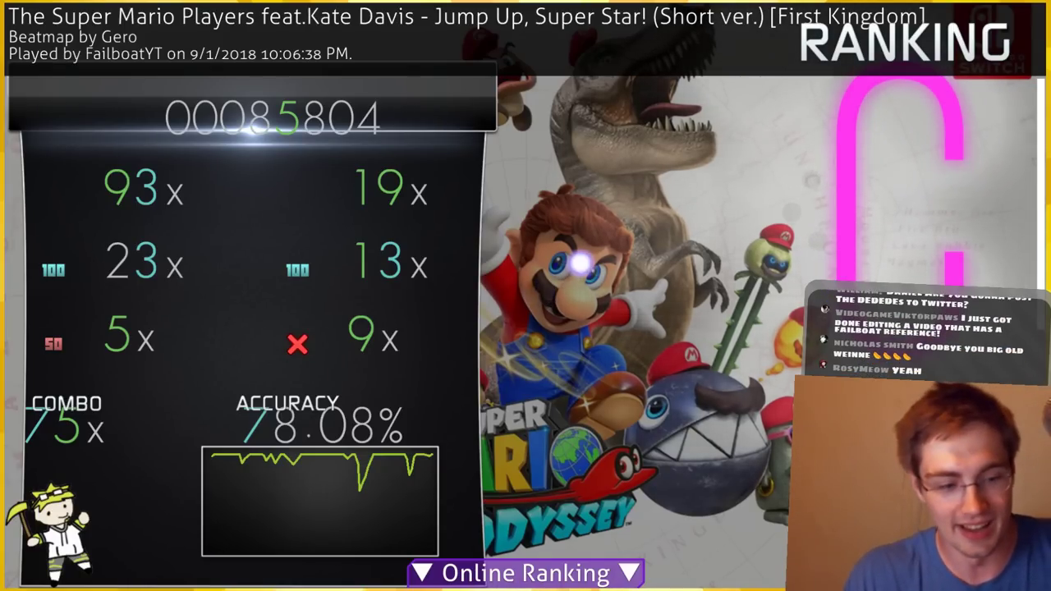
Back out of the results and confirm quitting osu! with 'Let's do it!'
key(Escape)
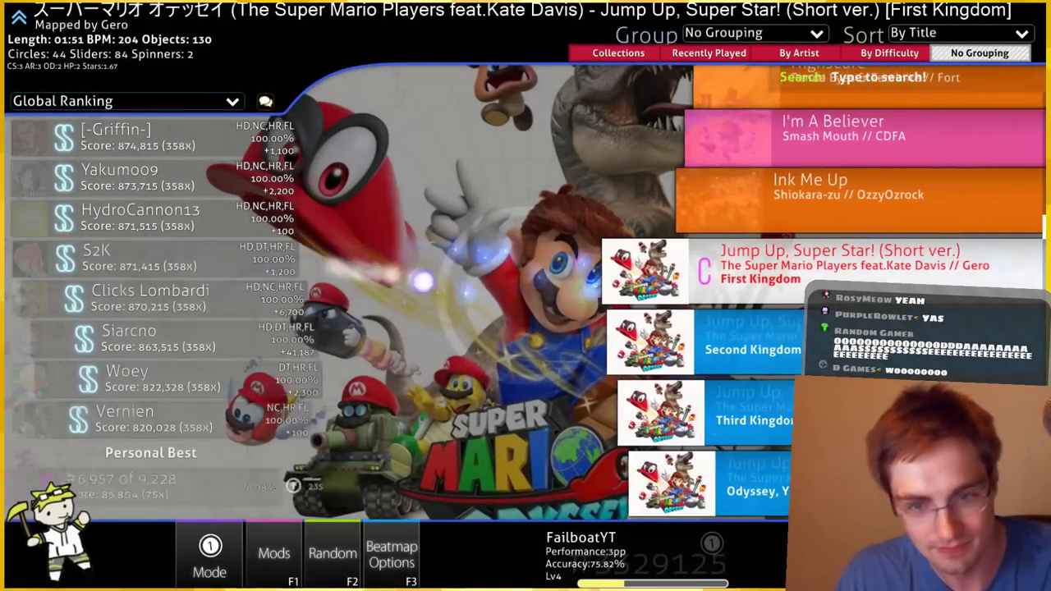
key(Escape)
key(Escape)
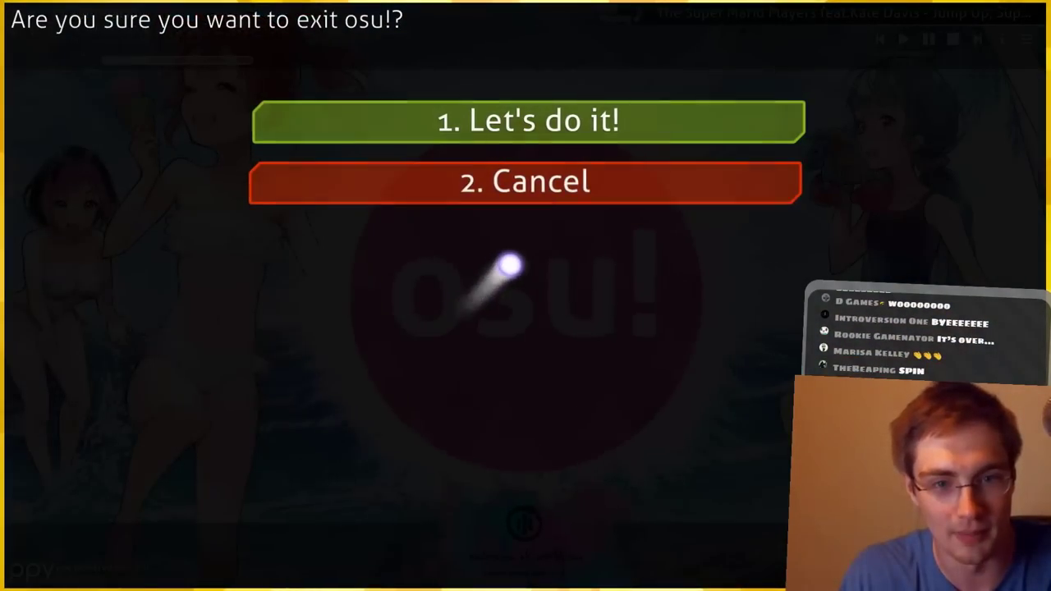
click(618, 128)
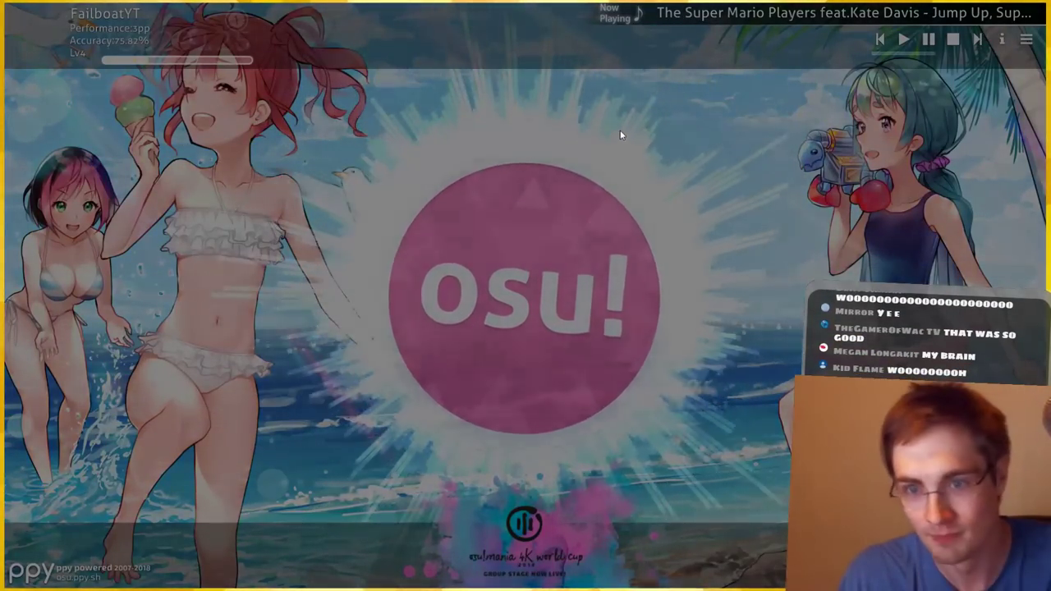